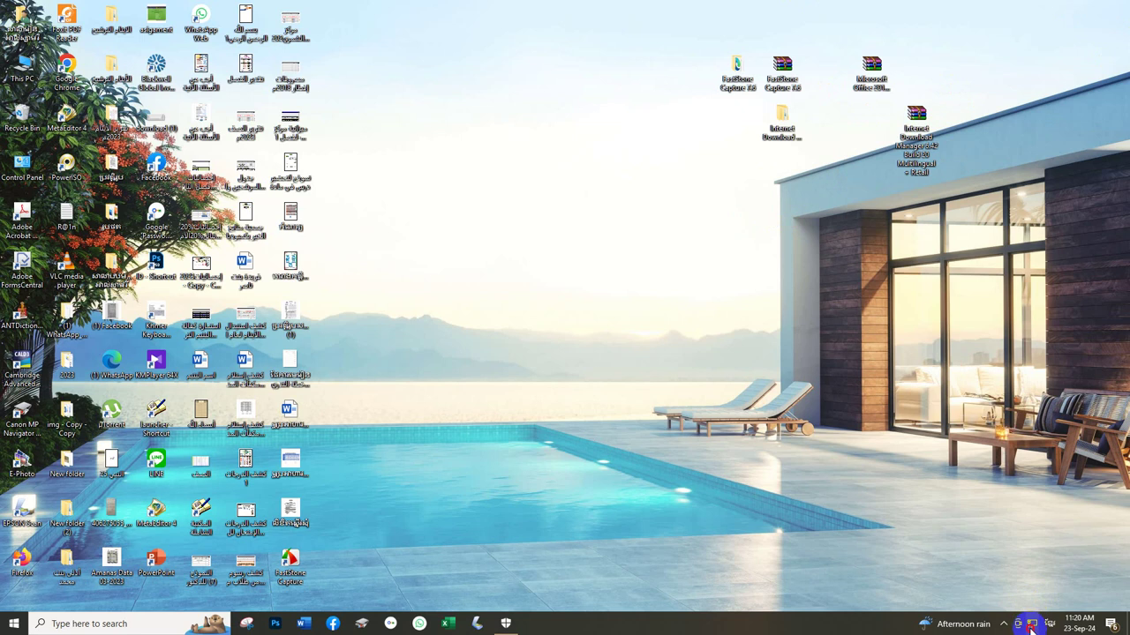
Step: Check the computer's network connection status, viewing the Ethernet settings page and the list of available connections
{"action": "left_click", "coordinate": [1031, 627]}
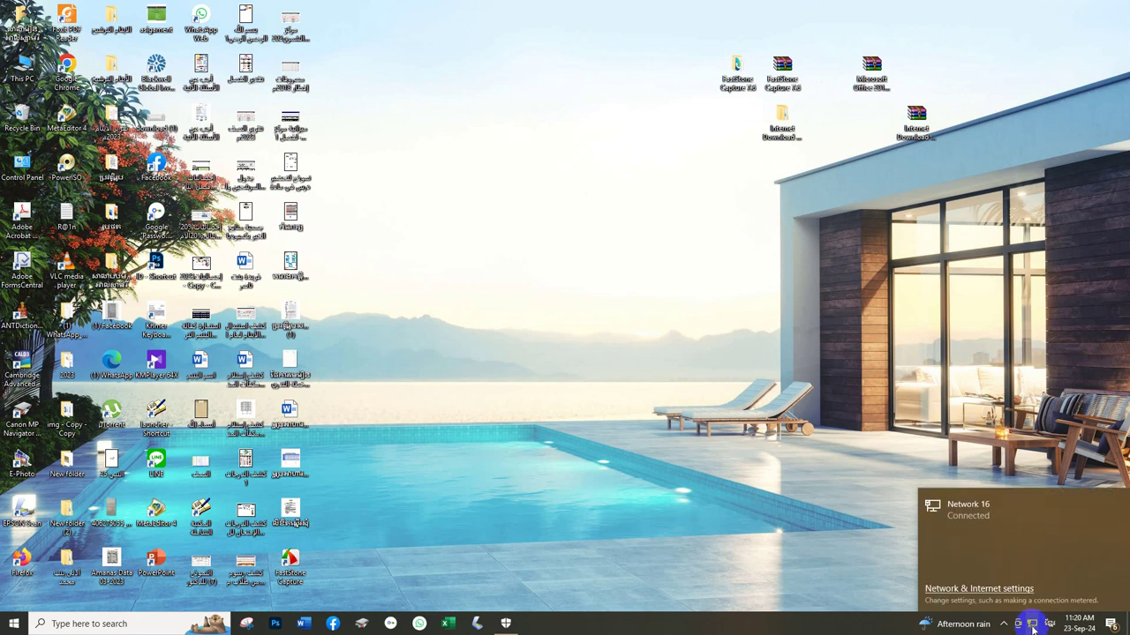
{"action": "left_click", "coordinate": [970, 512]}
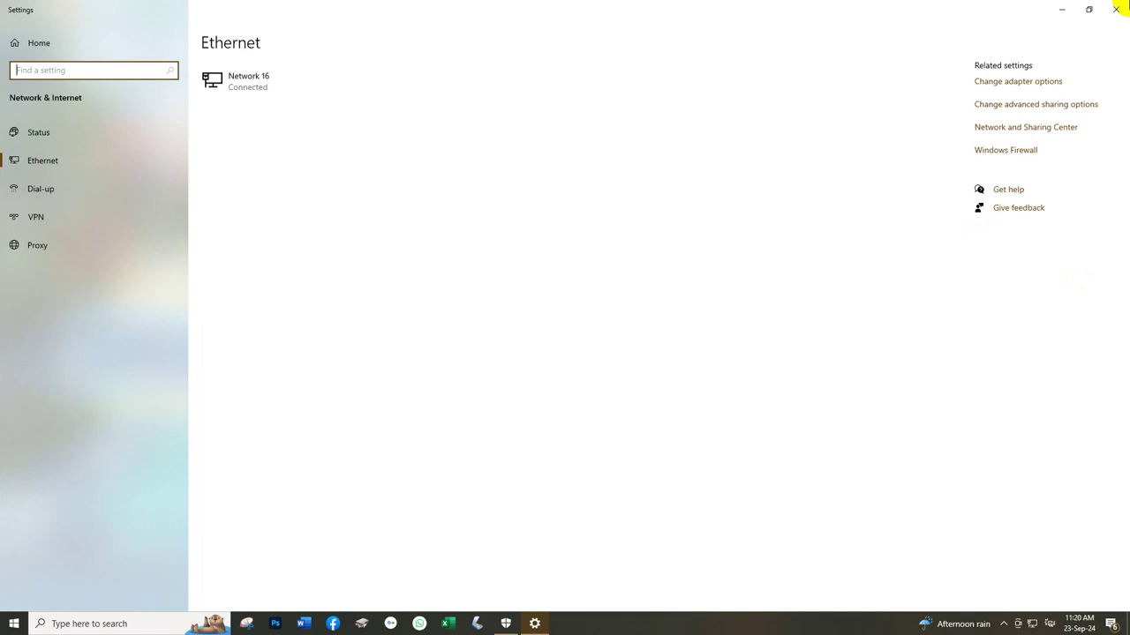
{"action": "left_click", "coordinate": [1117, 9]}
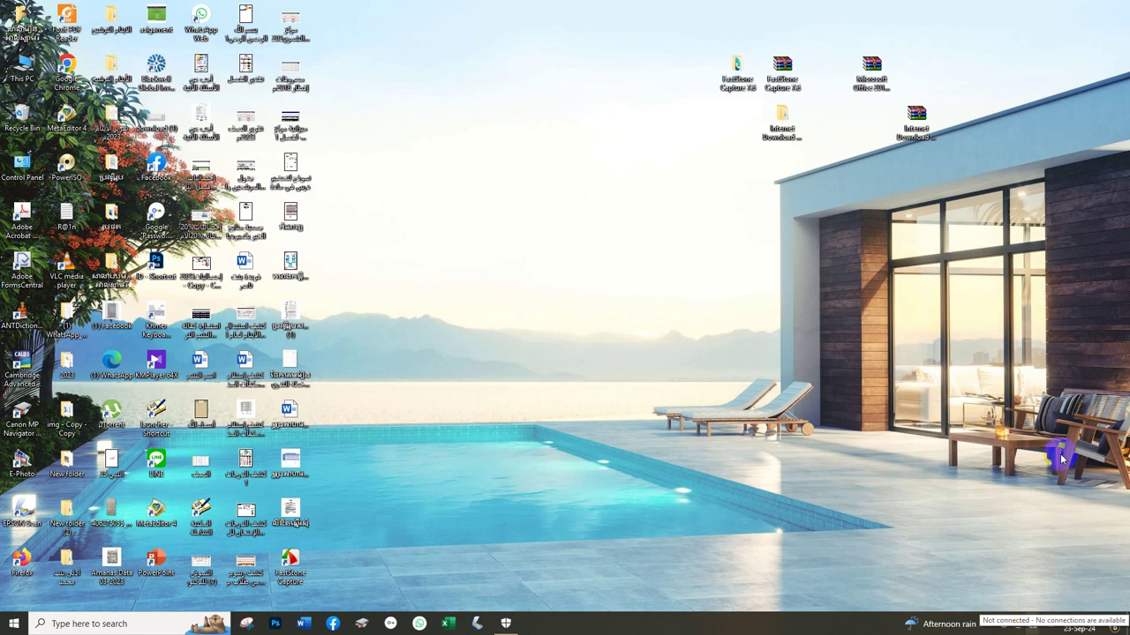
{"action": "left_click", "coordinate": [1033, 624]}
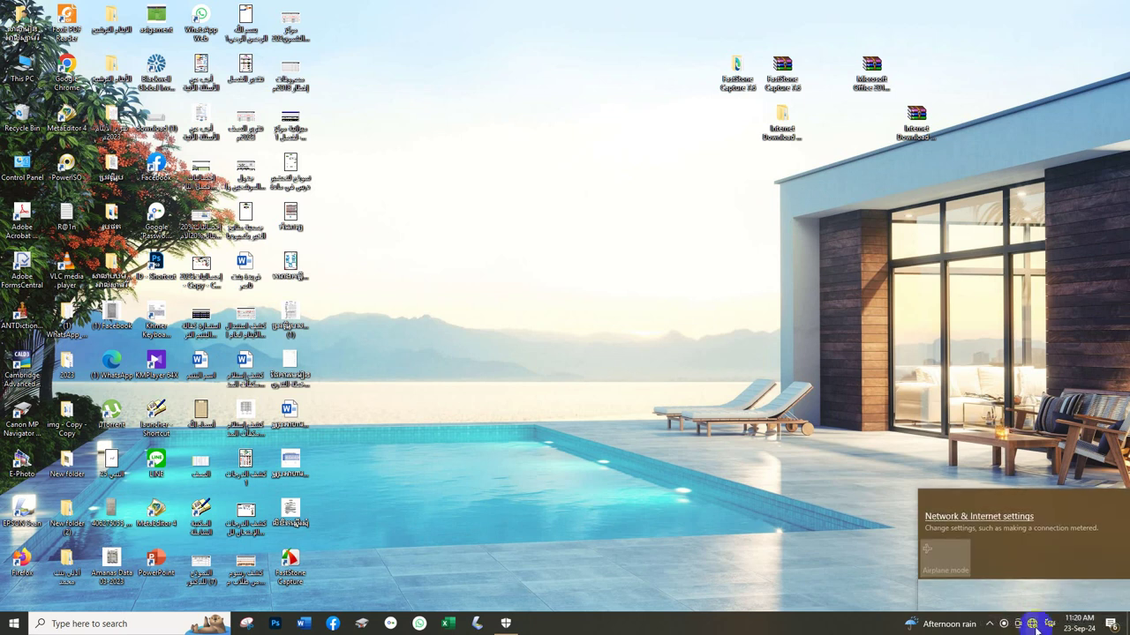
{"action": "left_click", "coordinate": [926, 402]}
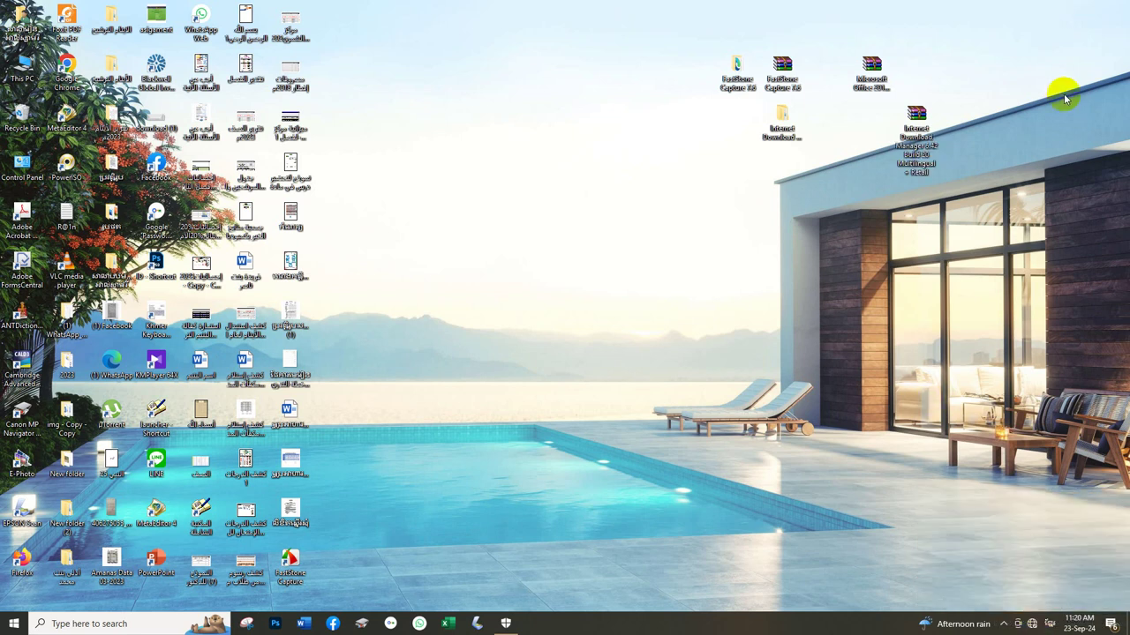
Step: Look at the extraction options for the Internet Download Manager 6.42 Build 20 archive on the desktop without extracting it
{"action": "right_click", "coordinate": [910, 135]}
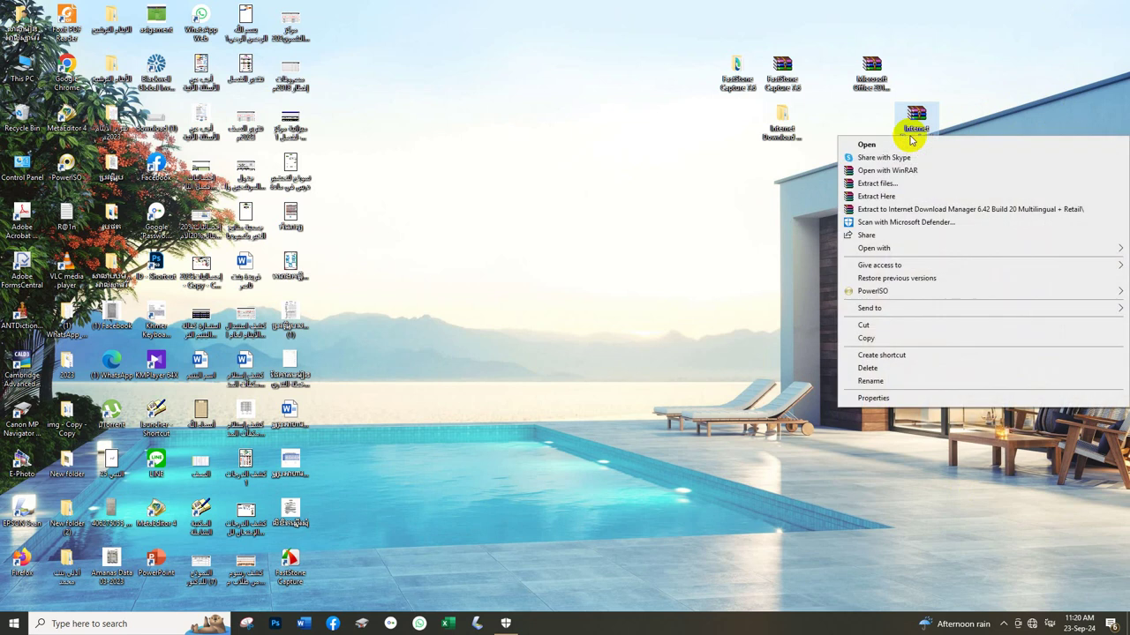
{"action": "left_click", "coordinate": [775, 135]}
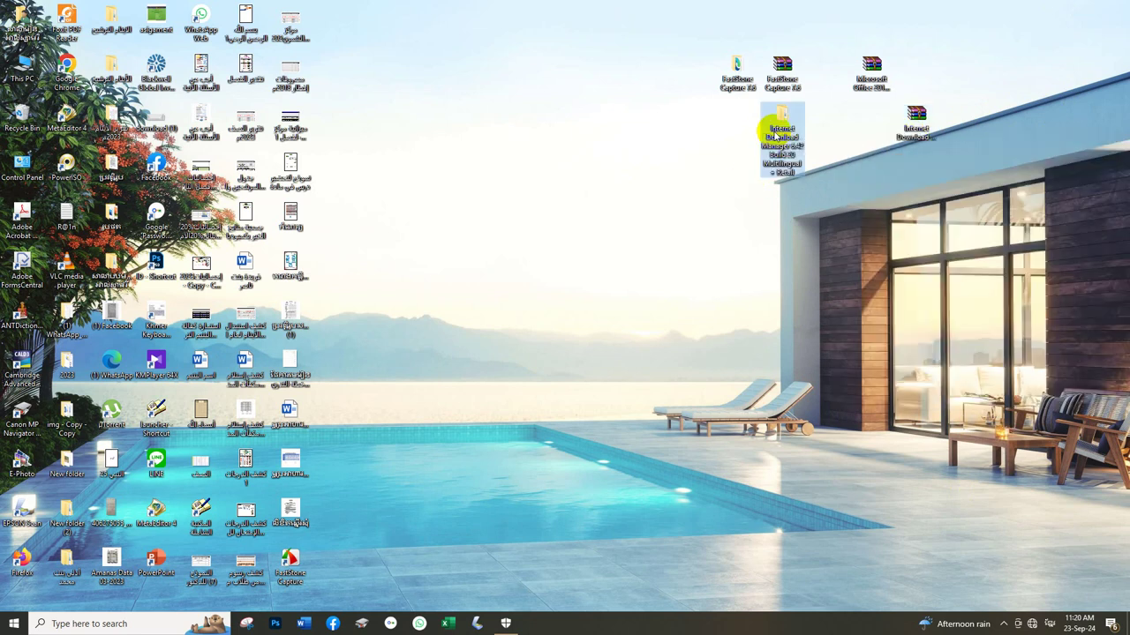
{"action": "right_click", "coordinate": [909, 128]}
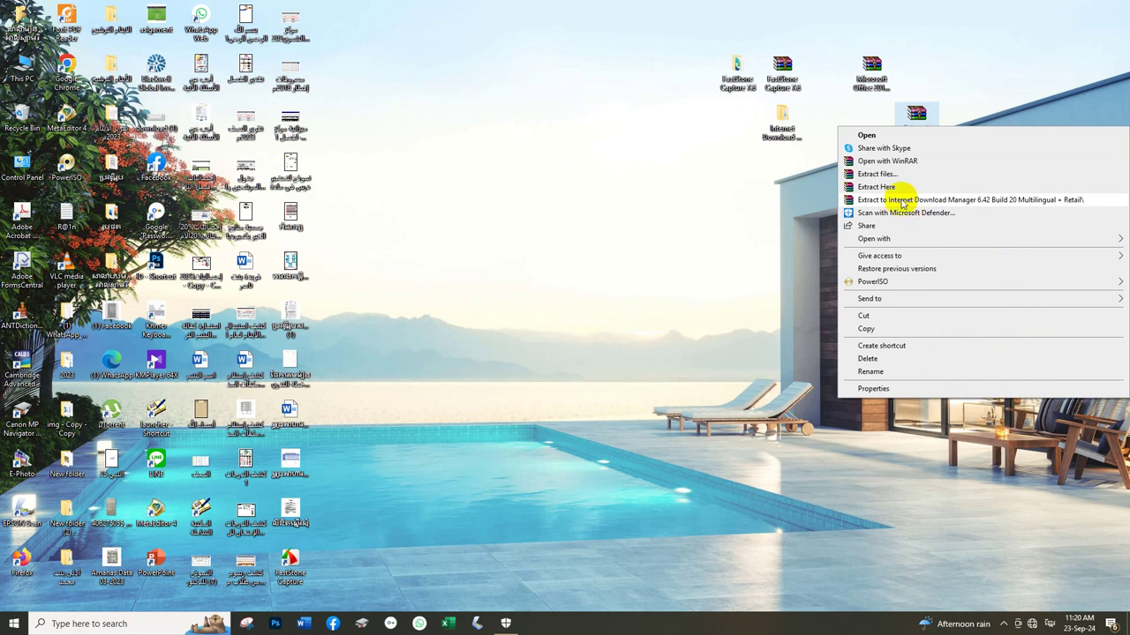
{"action": "left_click", "coordinate": [737, 207]}
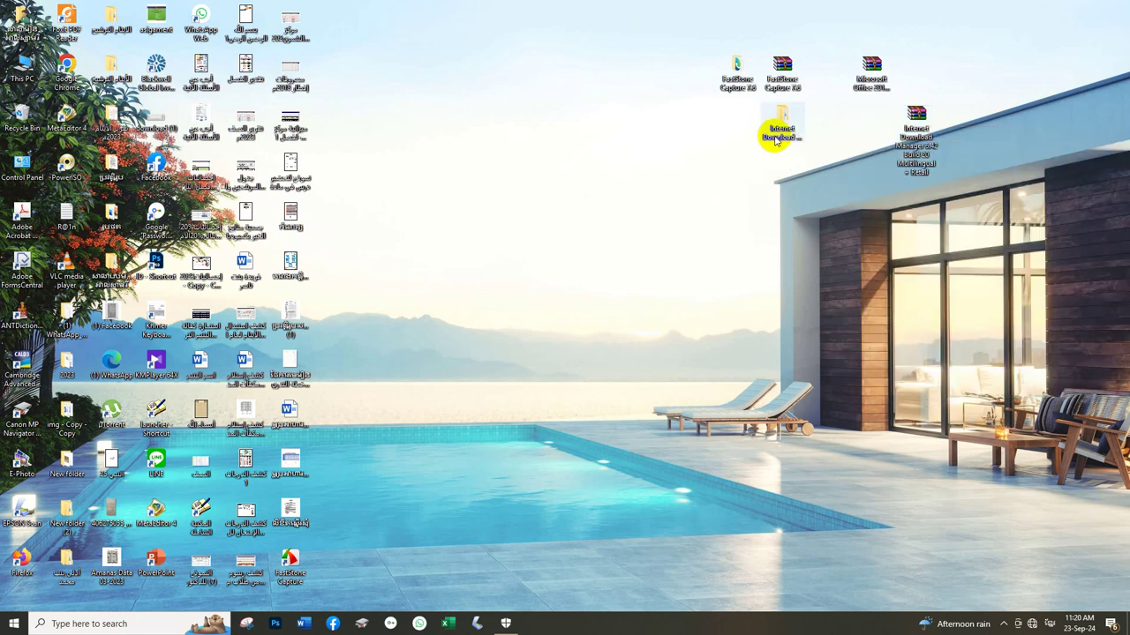
Step: Open the extracted Internet Download Manager 6.42 Build 20 folder on the desktop, view its contents and close it
{"action": "double_click", "coordinate": [775, 140]}
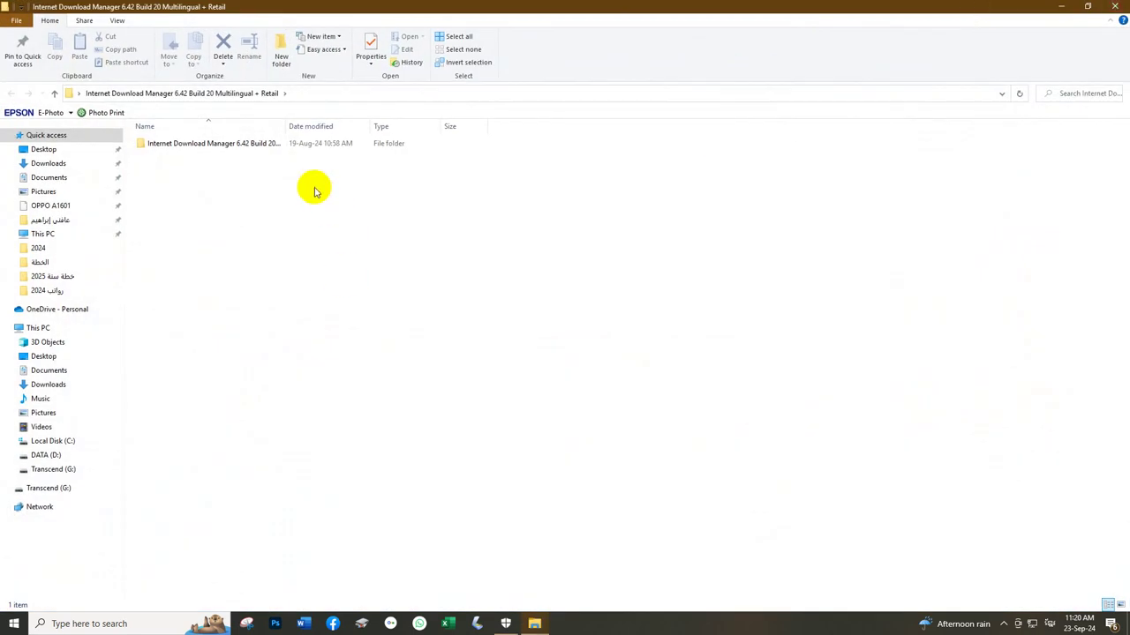
{"action": "left_click", "coordinate": [213, 146]}
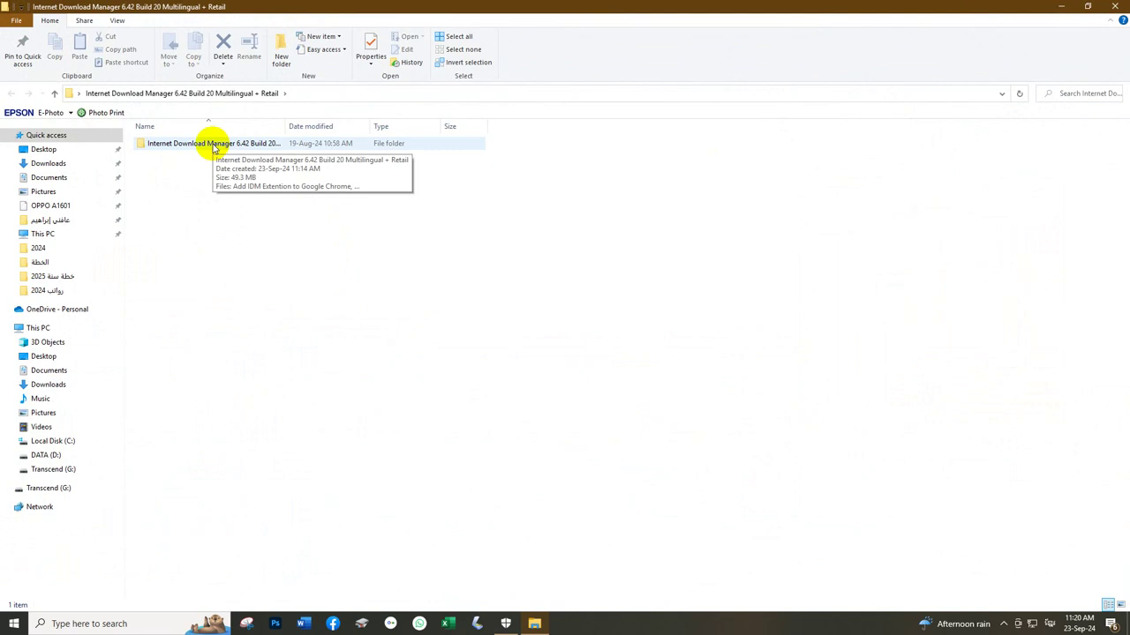
{"action": "left_click", "coordinate": [1115, 8]}
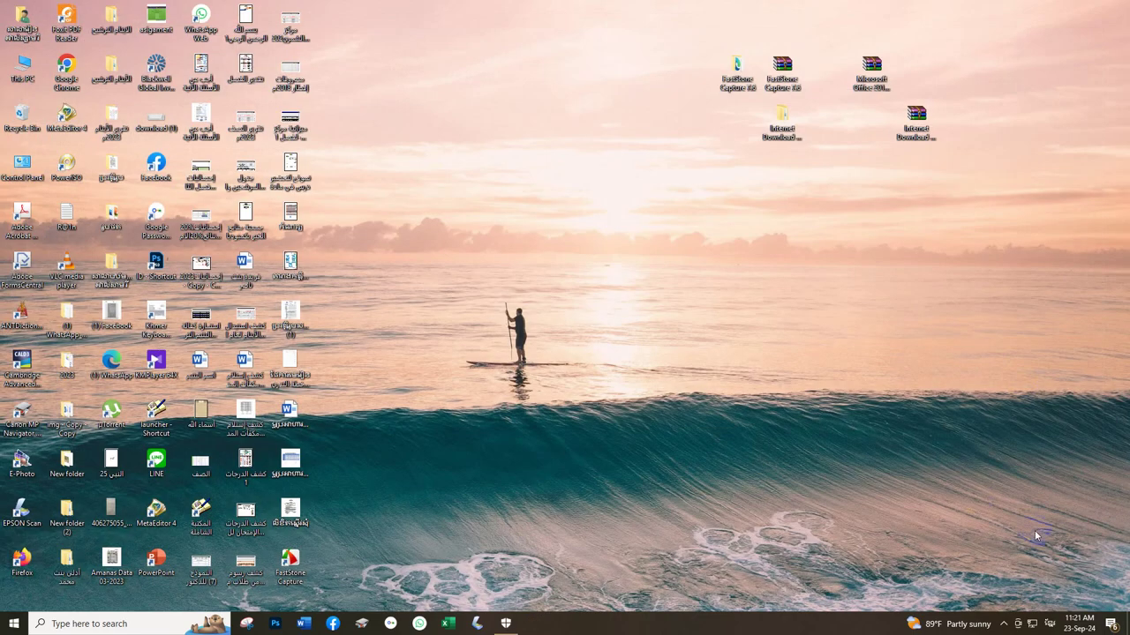
Step: Switch to Windows Security, view the virus & threat protection settings and close the window
{"action": "left_click", "coordinate": [506, 625]}
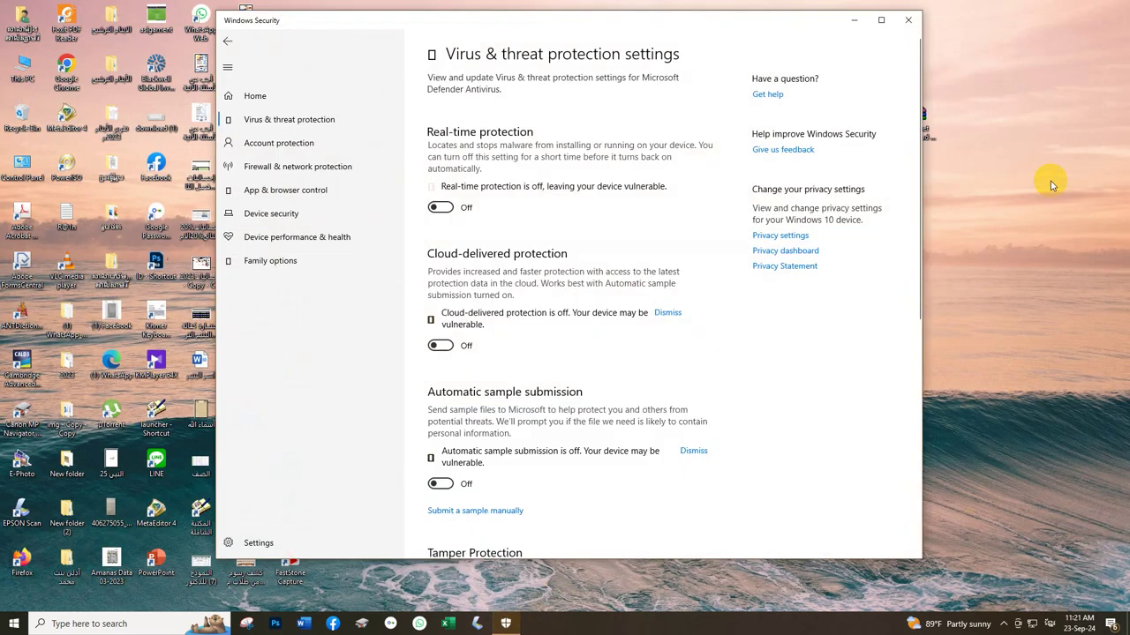
{"action": "left_click", "coordinate": [906, 21]}
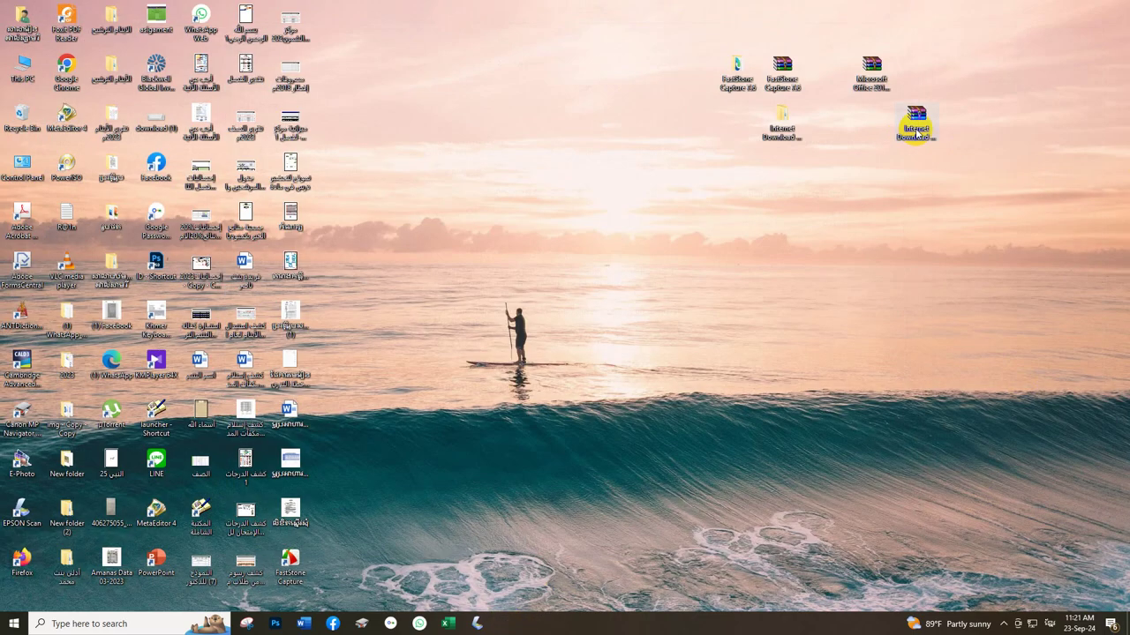
{"action": "right_click", "coordinate": [909, 133]}
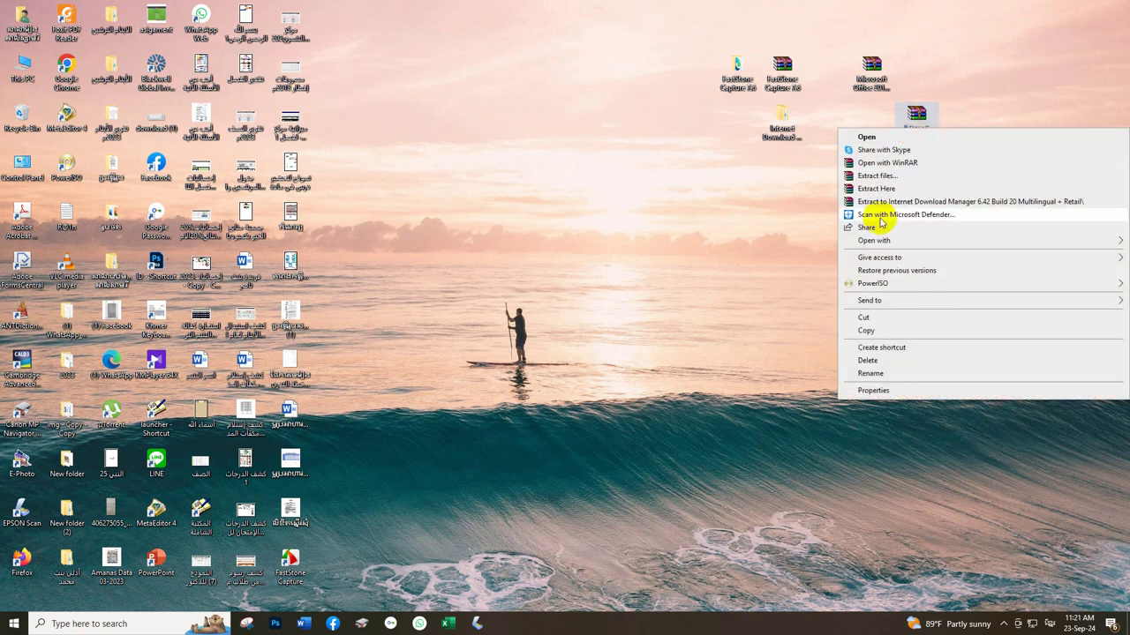
{"action": "left_click", "coordinate": [773, 222]}
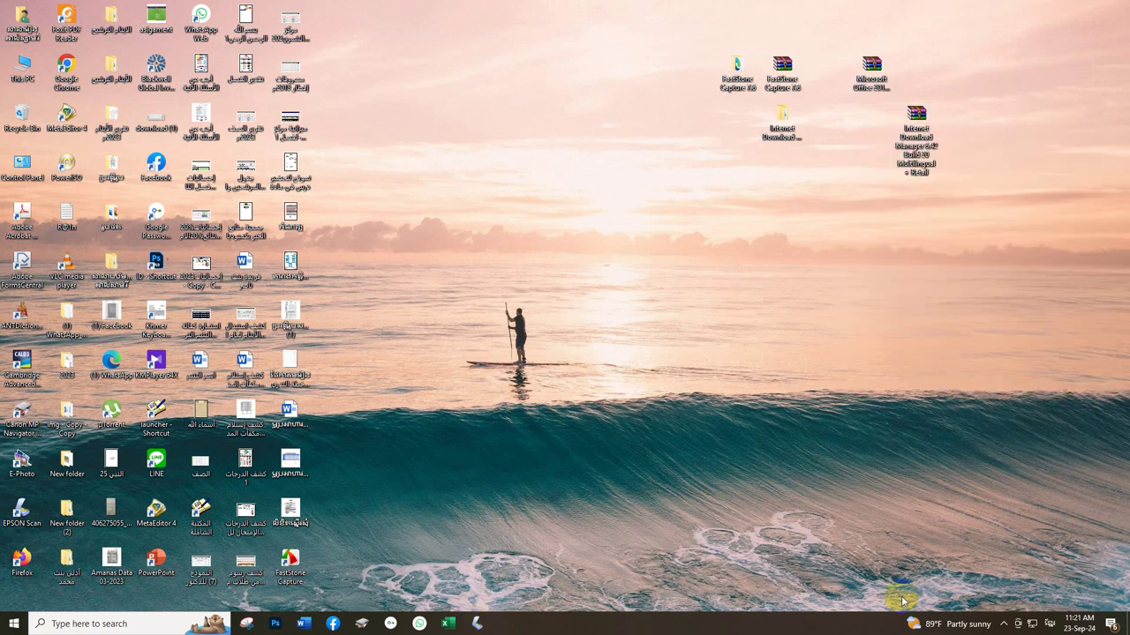
Step: Open the virus & threat protection settings in Windows Security and check the real-time, cloud-delivered, sample submission and tamper protection switches
{"action": "left_click", "coordinate": [1003, 624]}
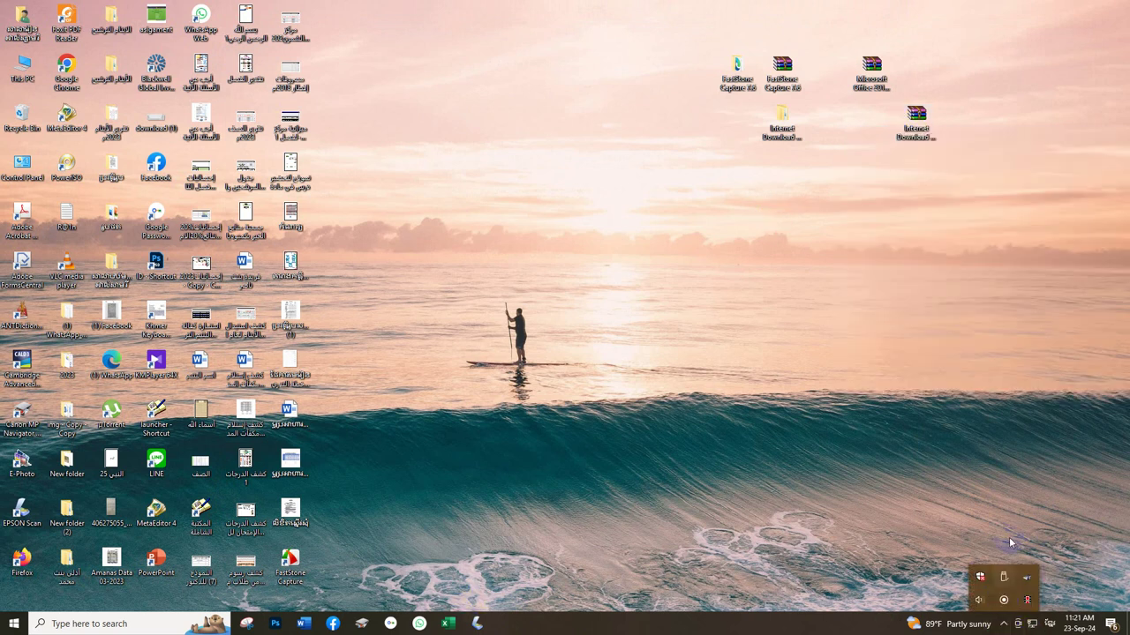
{"action": "left_click", "coordinate": [980, 574]}
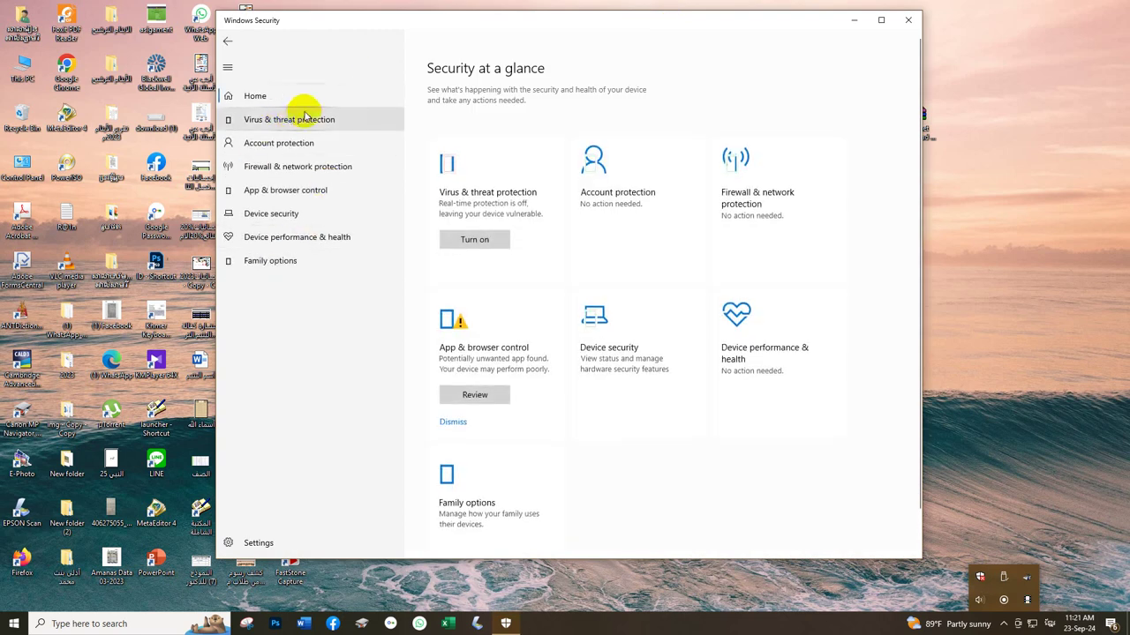
{"action": "left_click", "coordinate": [291, 121]}
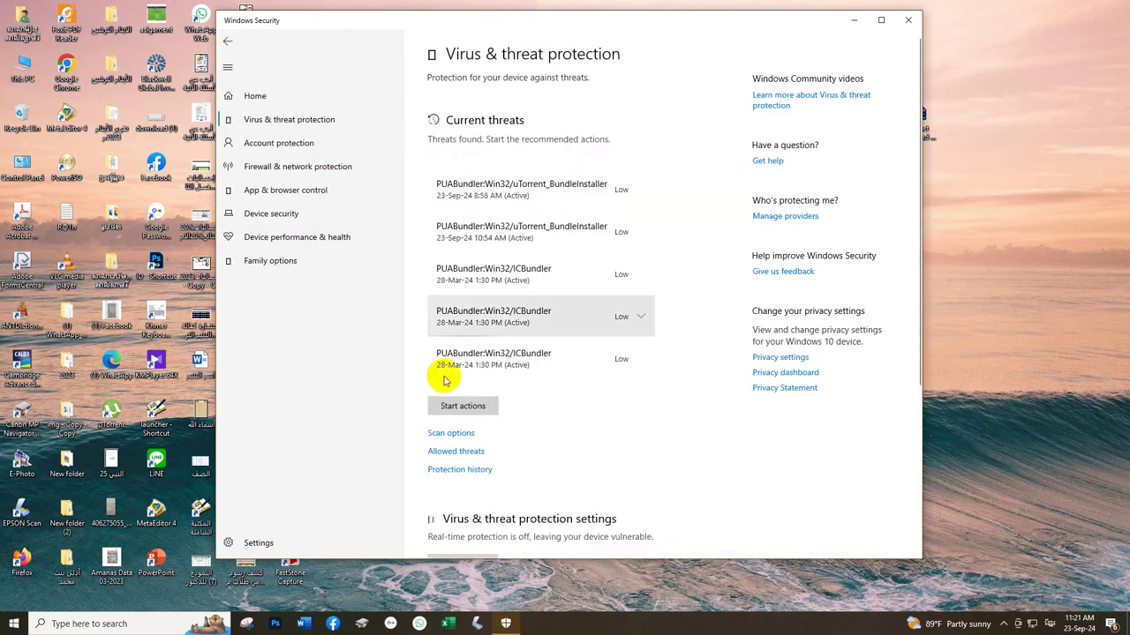
{"action": "scroll", "coordinate": [481, 431], "scroll_direction": "down", "scroll_amount": 3}
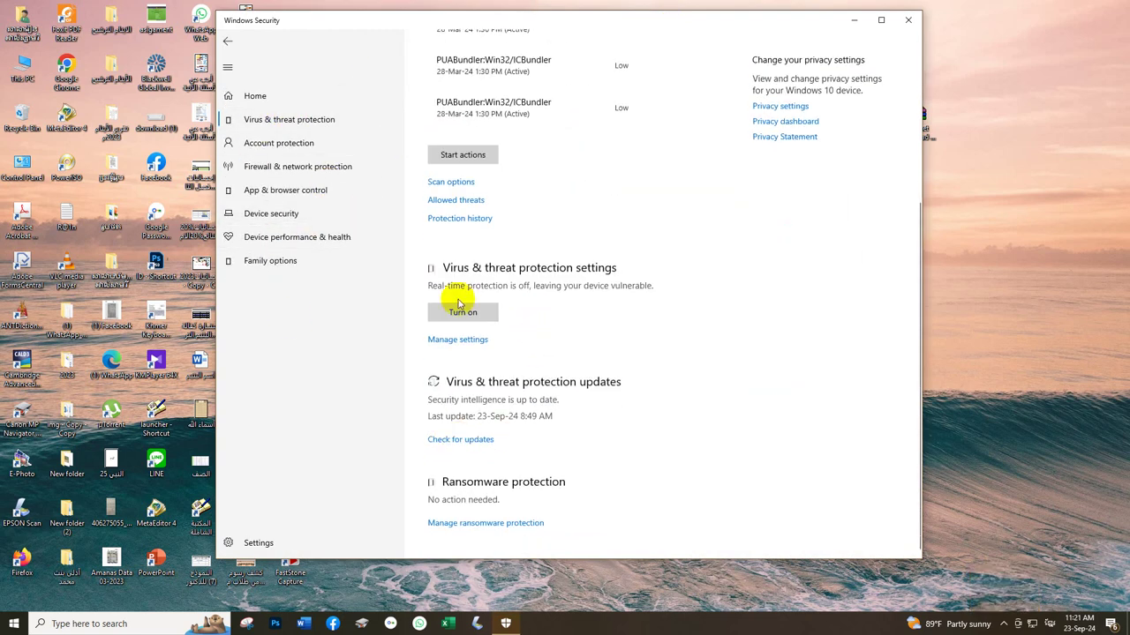
{"action": "left_click", "coordinate": [448, 341]}
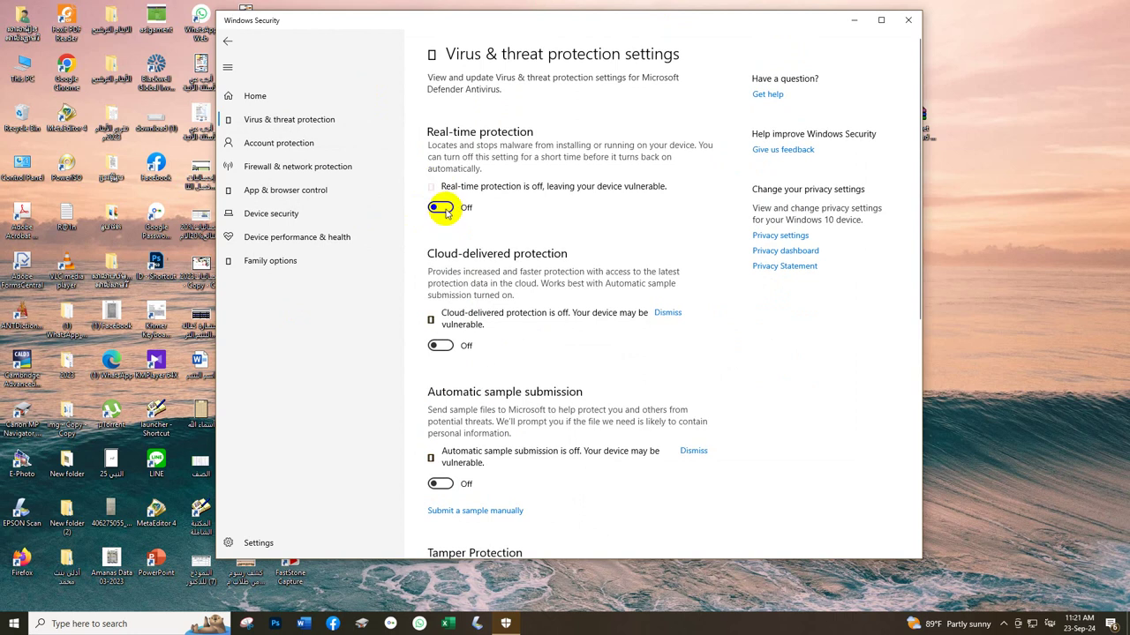
{"action": "scroll", "coordinate": [437, 348], "scroll_direction": "down", "scroll_amount": 3}
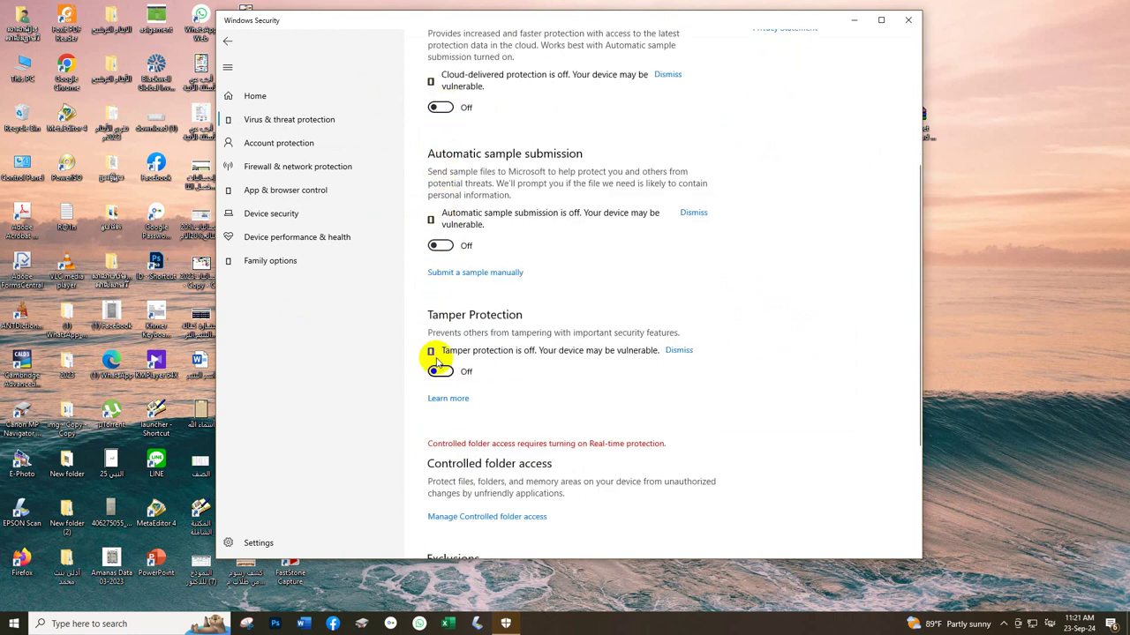
{"action": "scroll", "coordinate": [448, 197], "scroll_direction": "up", "scroll_amount": 3}
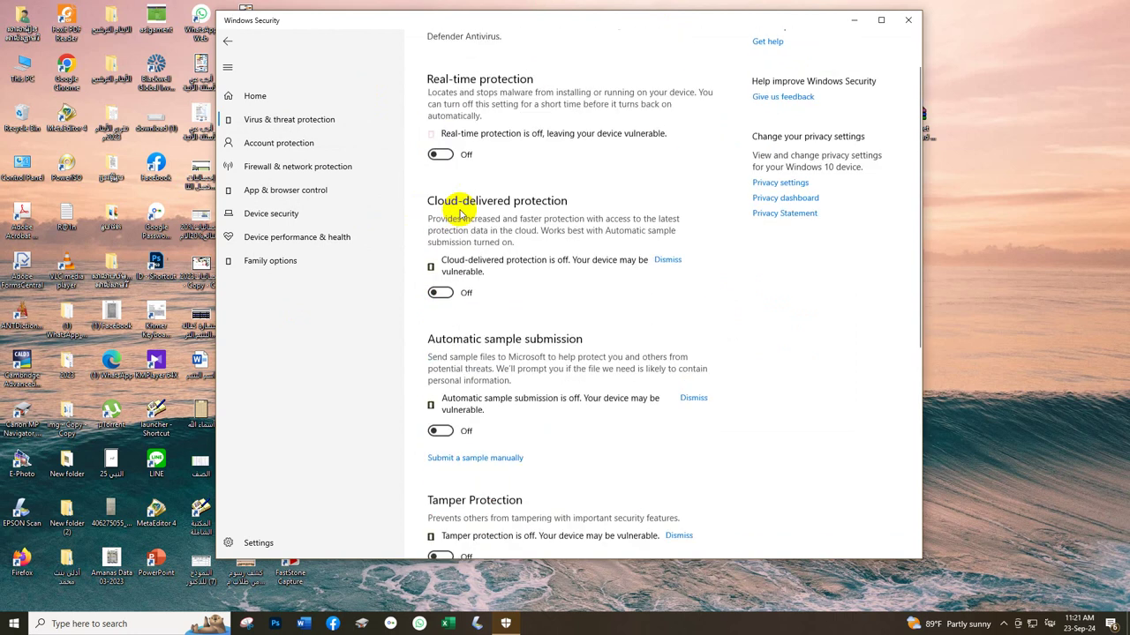
Step: Return to the virus & threat protection overview, reopen its managed settings to recheck every protection switch, and minimize Windows Security
{"action": "left_click", "coordinate": [231, 93]}
{"action": "left_click", "coordinate": [300, 124]}
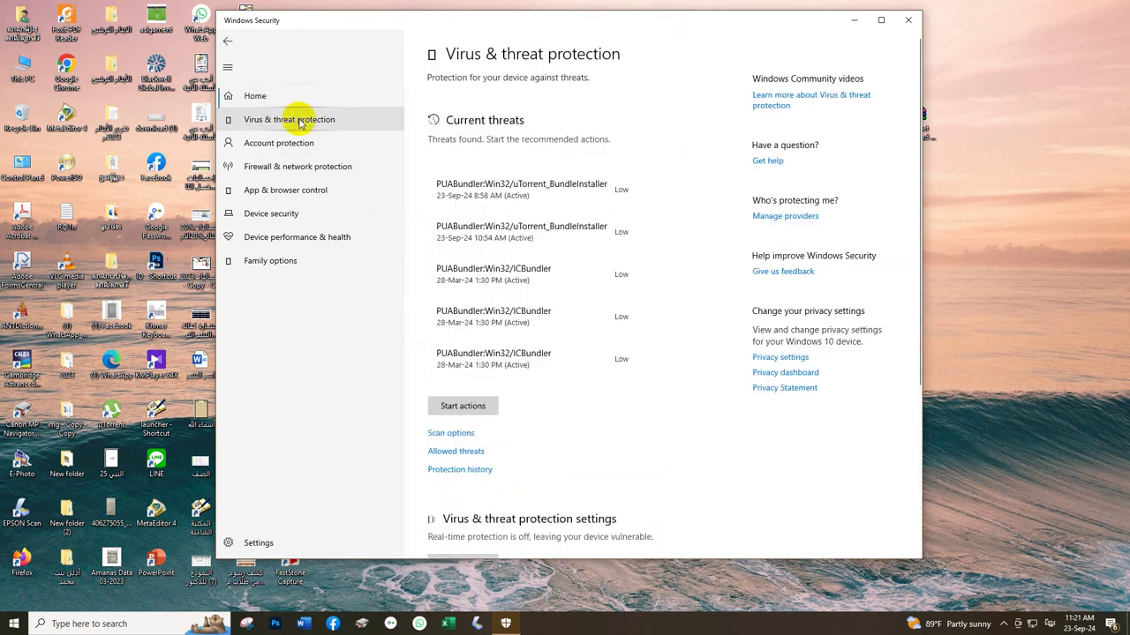
{"action": "scroll", "coordinate": [428, 353], "scroll_direction": "down", "scroll_amount": 3}
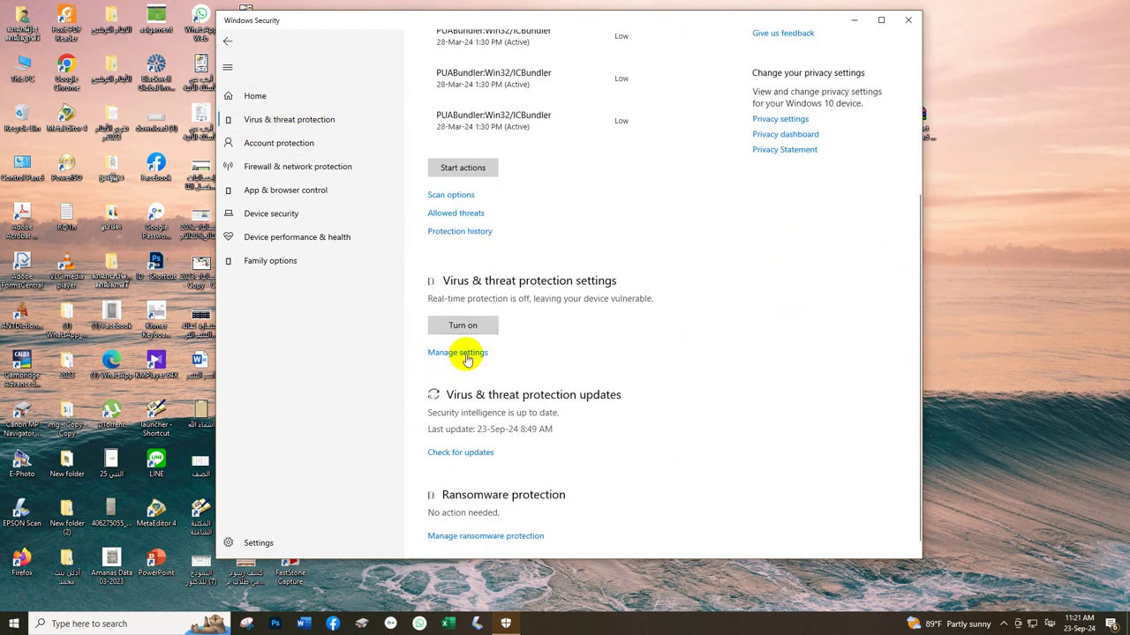
{"action": "left_click", "coordinate": [481, 357]}
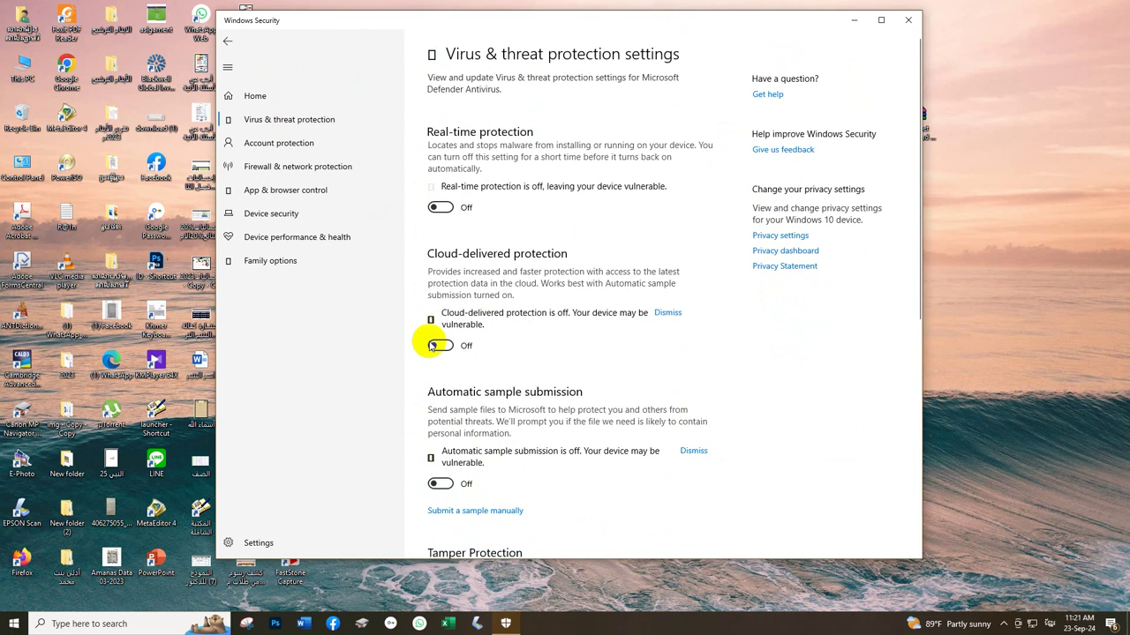
{"action": "scroll", "coordinate": [459, 459], "scroll_direction": "down", "scroll_amount": 1}
{"action": "scroll", "coordinate": [487, 421], "scroll_direction": "down", "scroll_amount": 4}
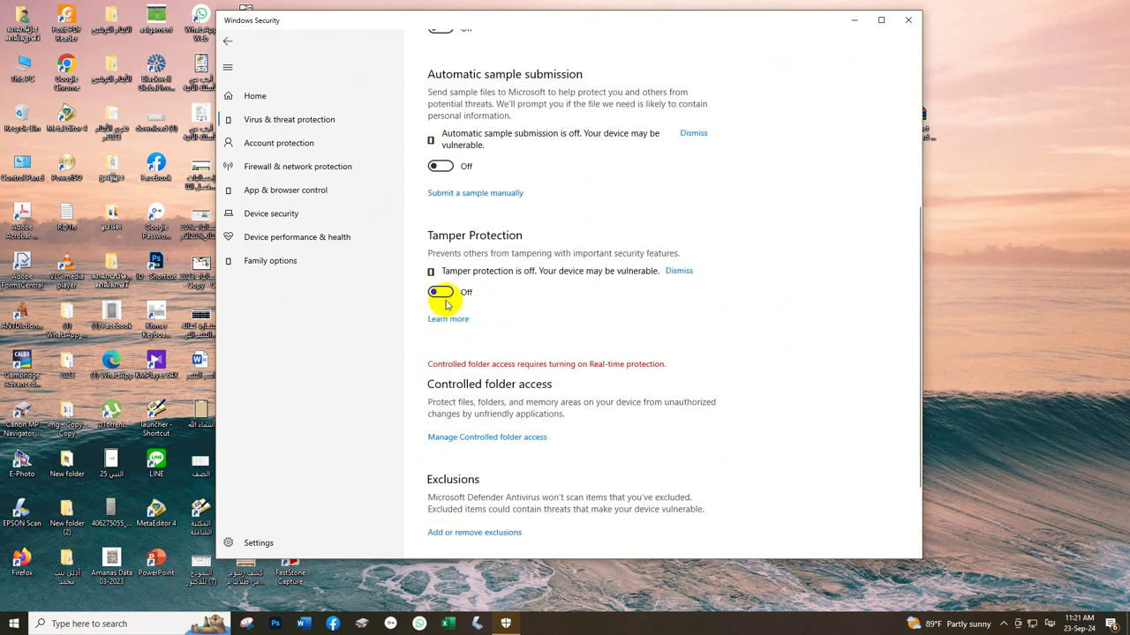
{"action": "scroll", "coordinate": [429, 184], "scroll_direction": "up", "scroll_amount": 4}
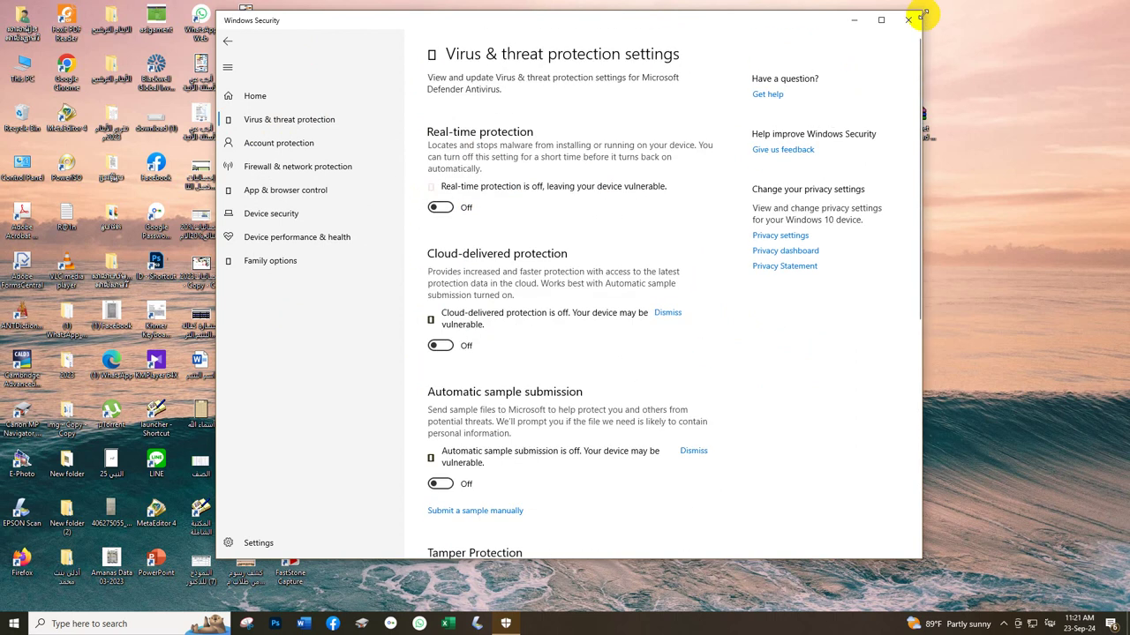
{"action": "left_click", "coordinate": [851, 19]}
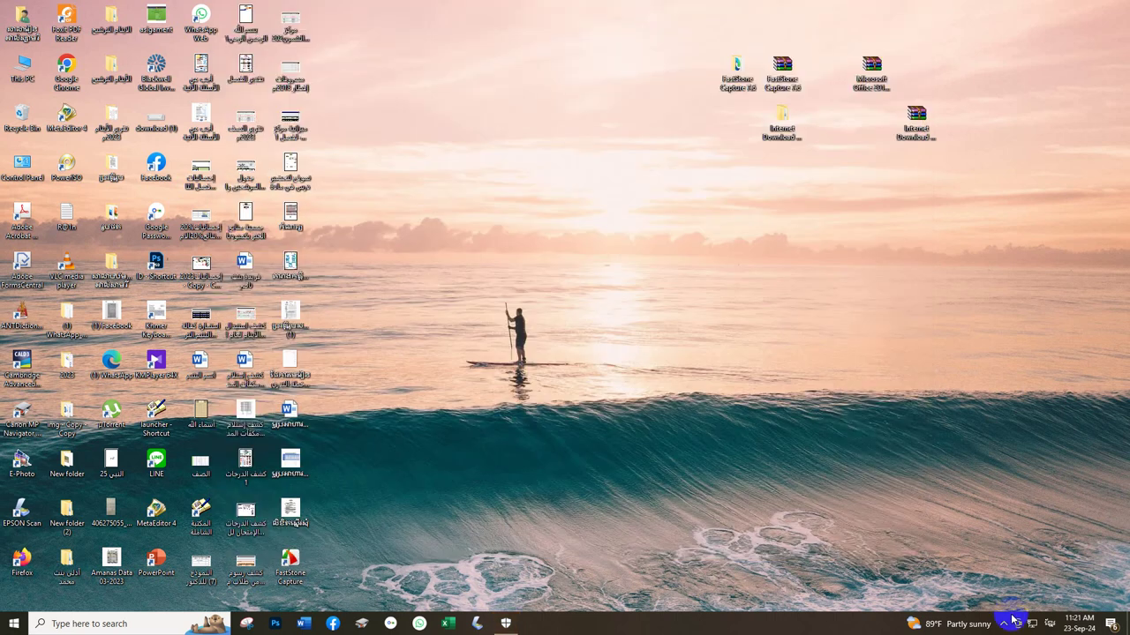
Step: Bring Windows Security back up, review the virus & threat protection settings down to Exclusions and Notifications, and minimize the window
{"action": "left_click", "coordinate": [1002, 624]}
{"action": "left_click", "coordinate": [979, 578]}
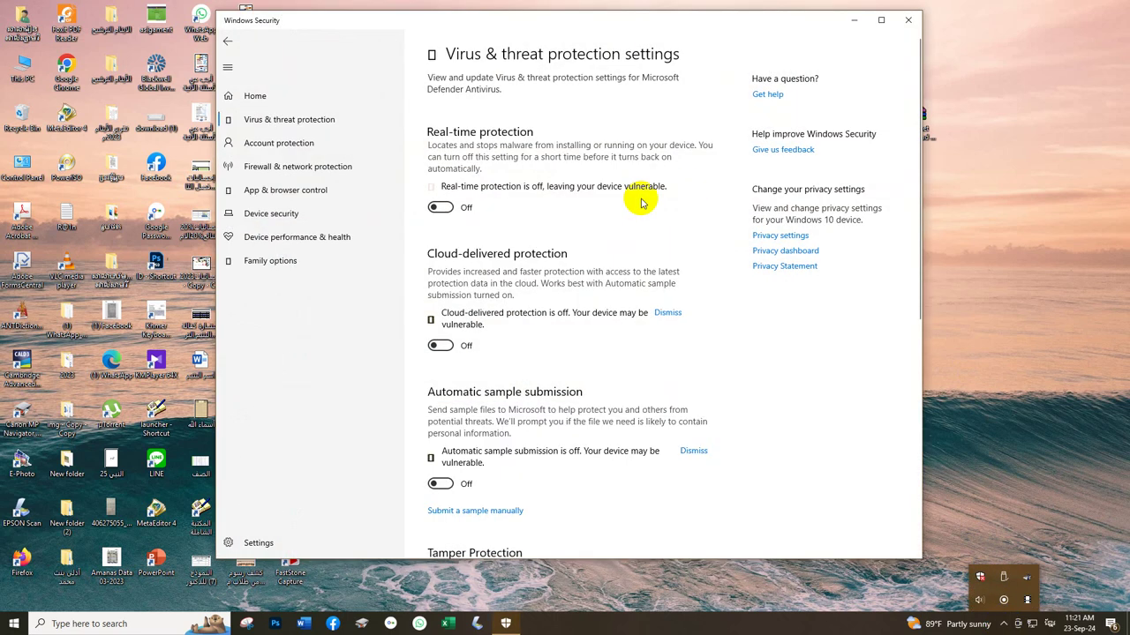
{"action": "left_click", "coordinate": [234, 119]}
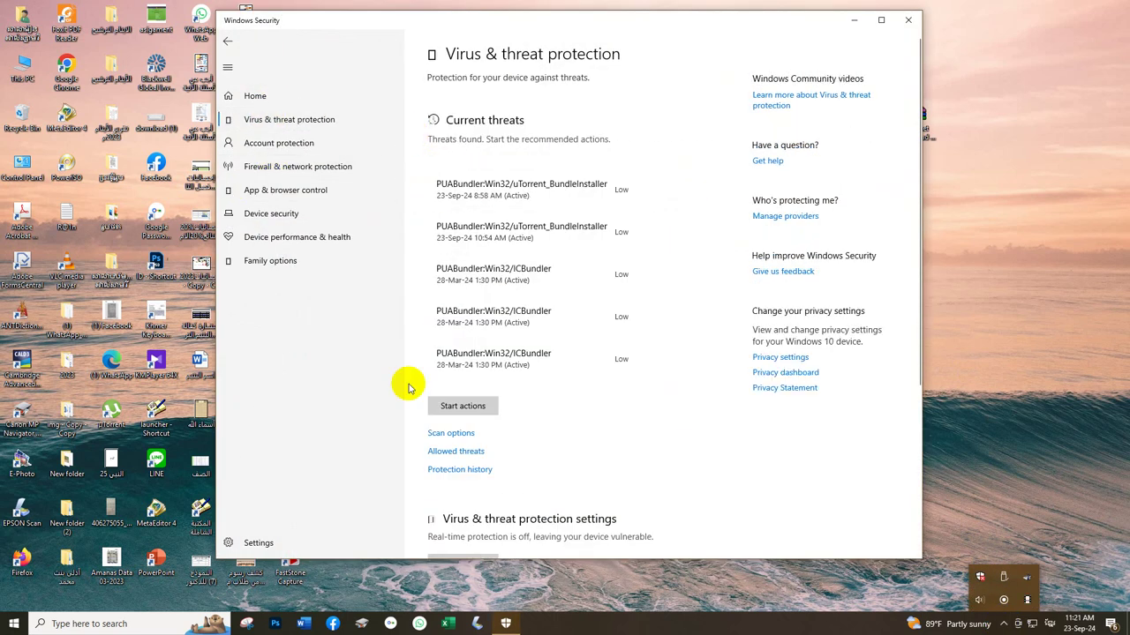
{"action": "scroll", "coordinate": [517, 371], "scroll_direction": "down", "scroll_amount": 3}
{"action": "left_click", "coordinate": [458, 433]}
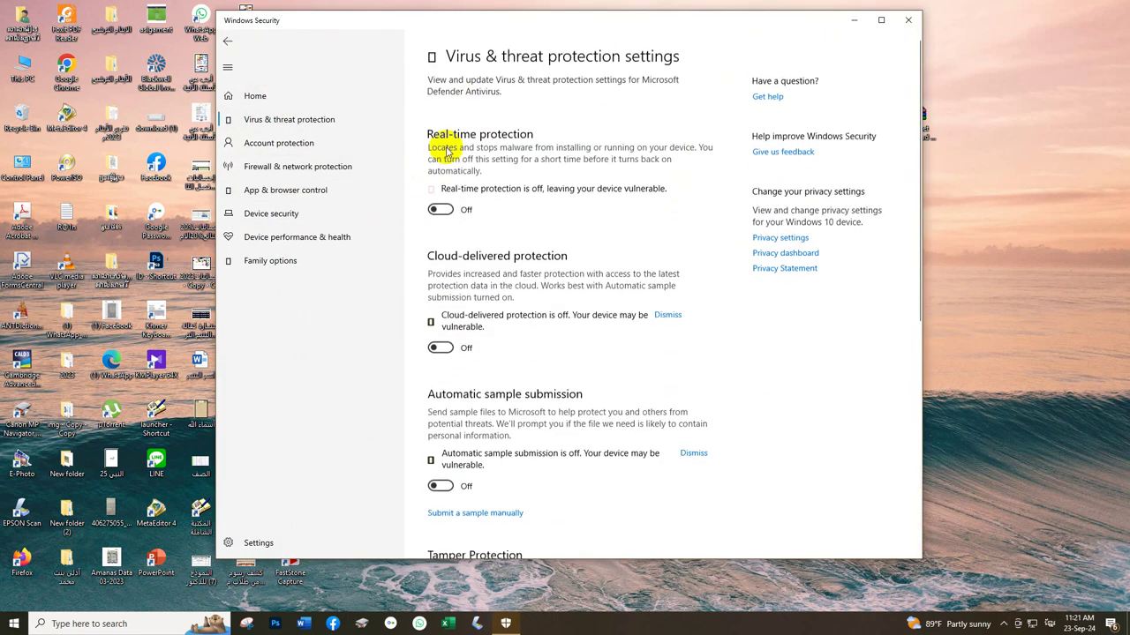
{"action": "scroll", "coordinate": [441, 345], "scroll_direction": "down", "scroll_amount": 4}
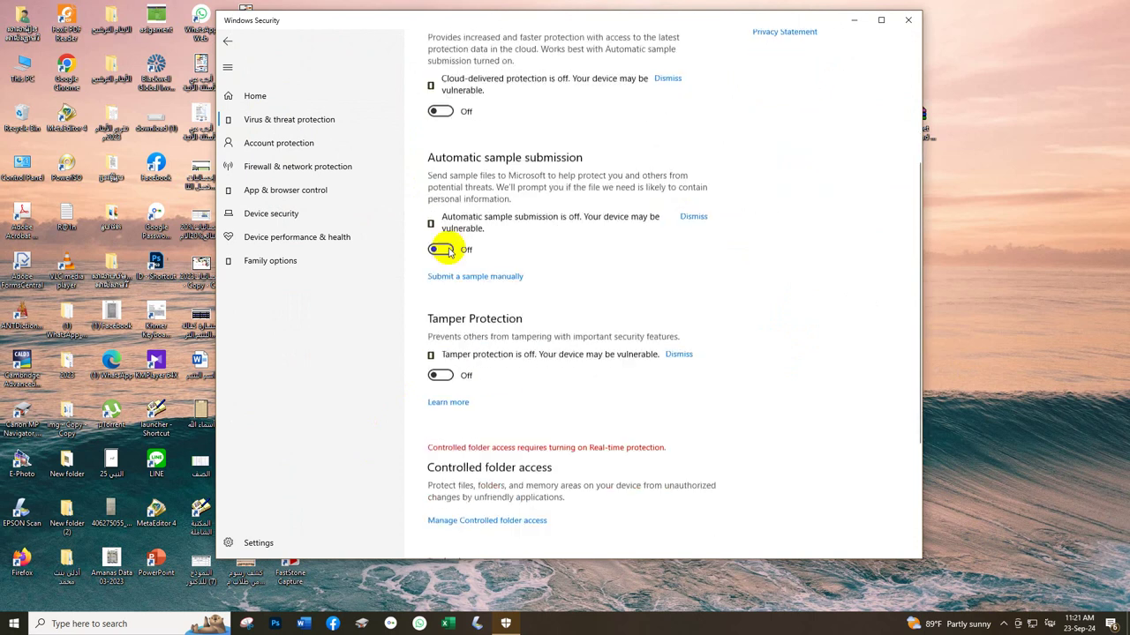
{"action": "scroll", "coordinate": [438, 526], "scroll_direction": "down", "scroll_amount": 3}
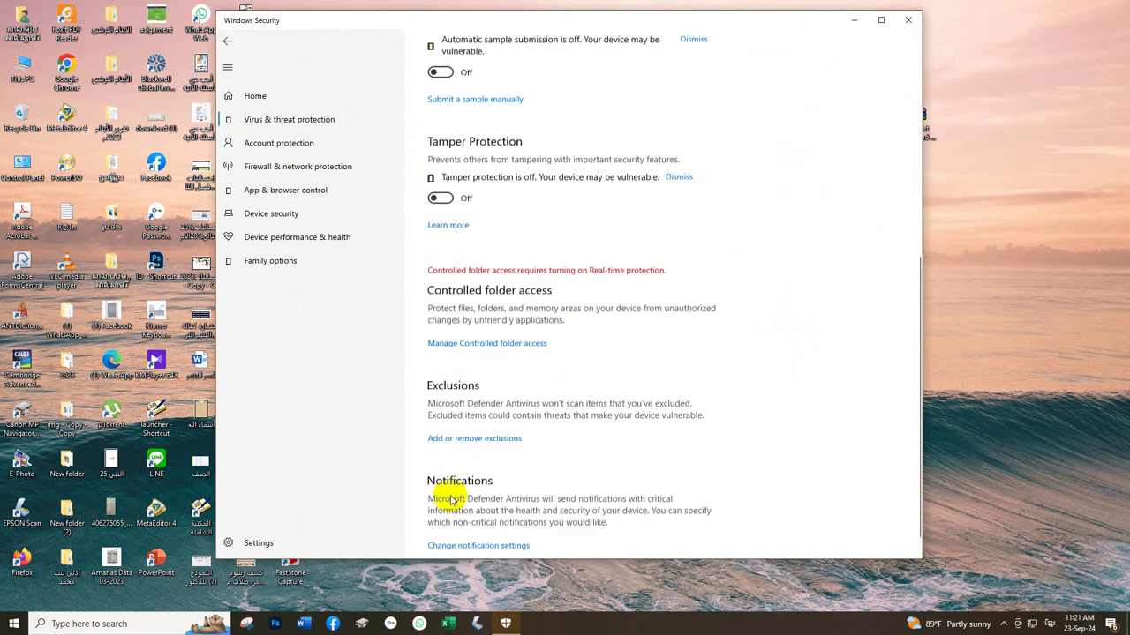
{"action": "left_click", "coordinate": [853, 21]}
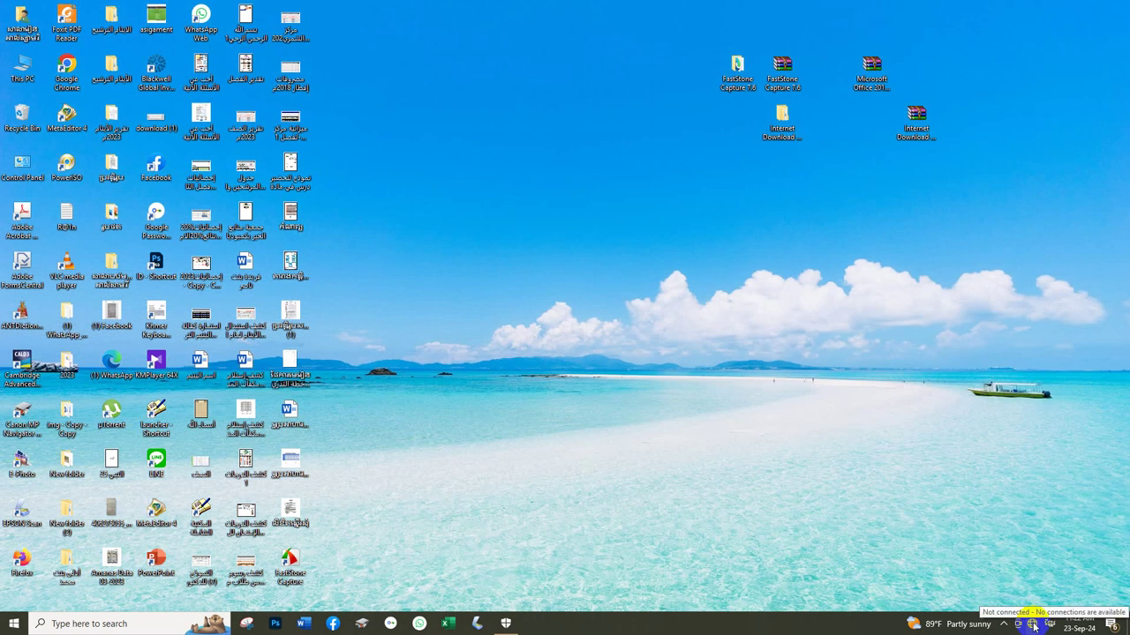
{"action": "right_click", "coordinate": [900, 122]}
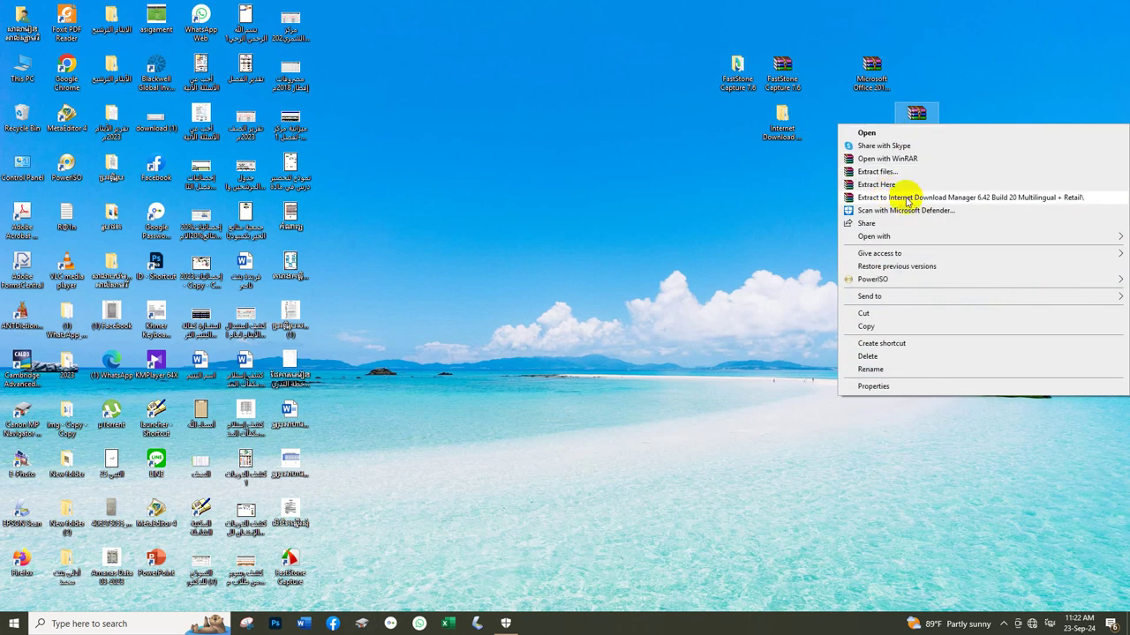
{"action": "left_click", "coordinate": [907, 199]}
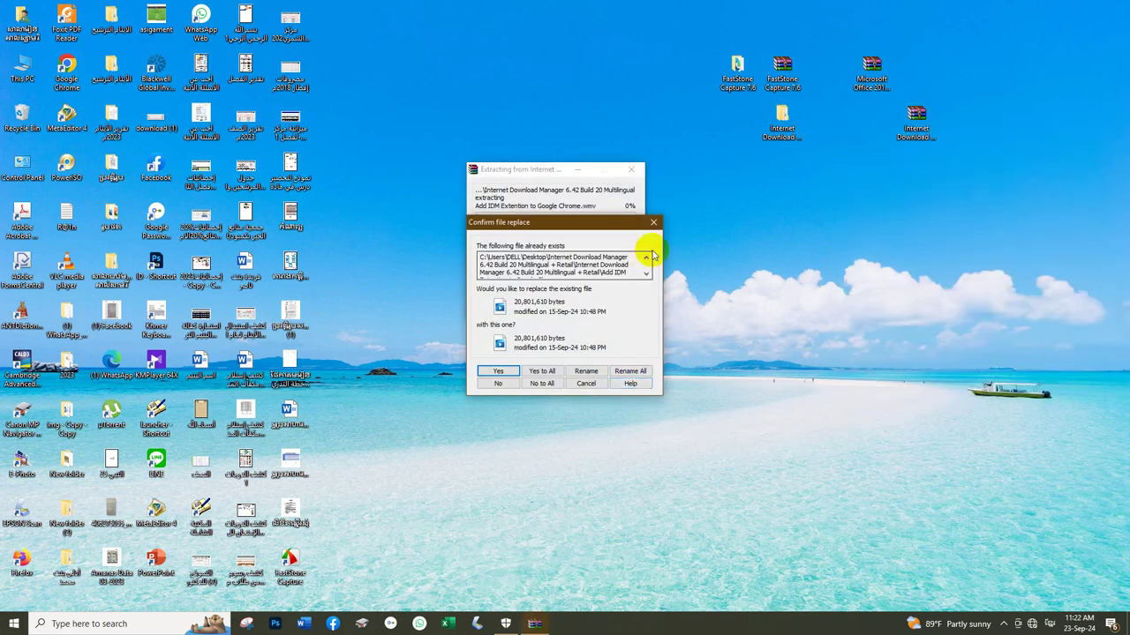
{"action": "left_click", "coordinate": [654, 225]}
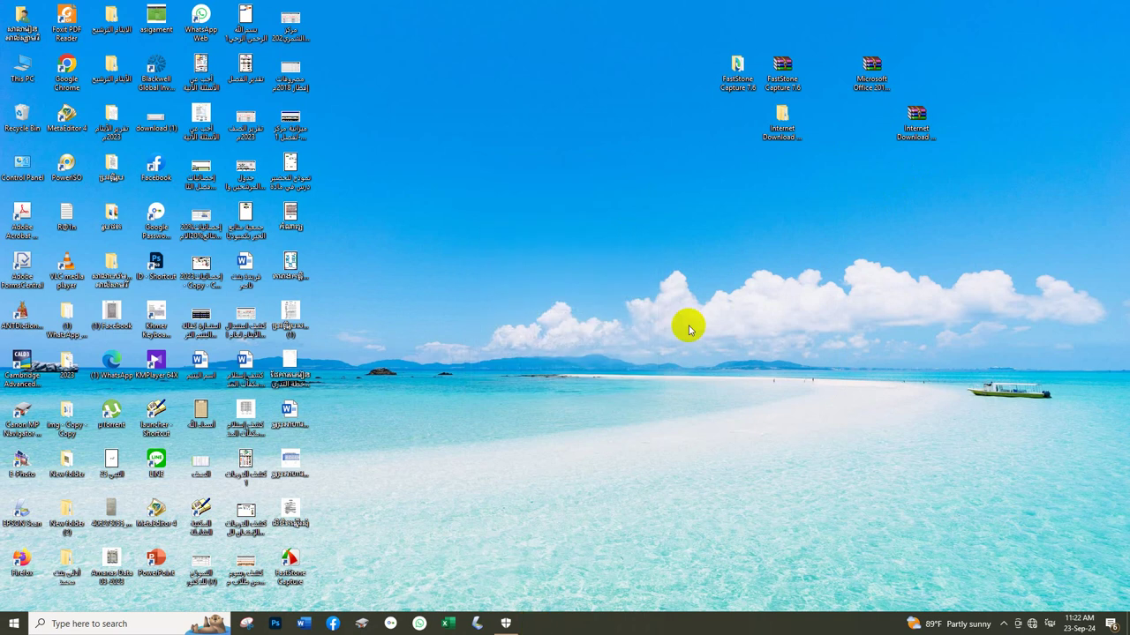
{"action": "right_click", "coordinate": [917, 140]}
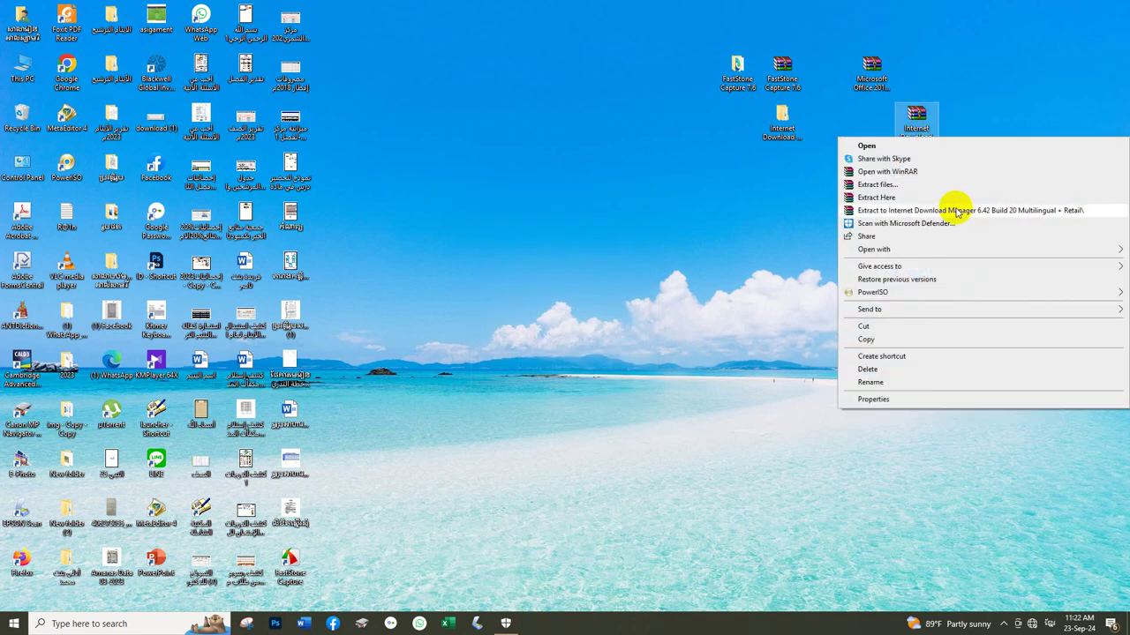
{"action": "left_click", "coordinate": [783, 129]}
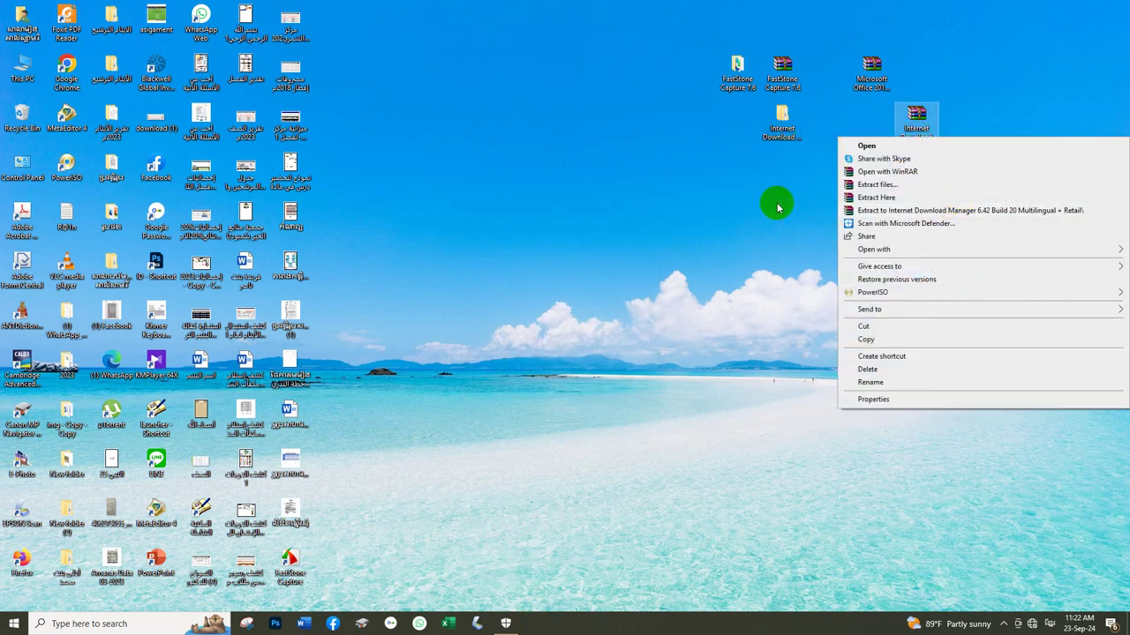
Step: Open the nested Internet Download Manager 6.42 Build 20 folder from the desktop and run the idman642build20 installer as administrator
{"action": "left_click", "coordinate": [778, 129]}
{"action": "double_click", "coordinate": [776, 129]}
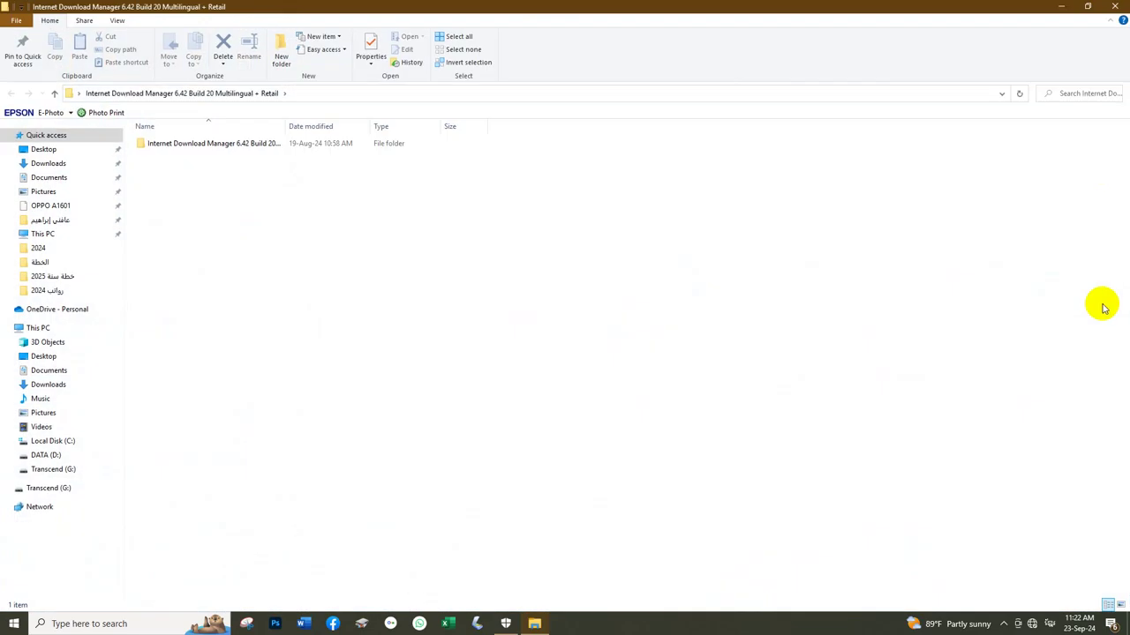
{"action": "double_click", "coordinate": [239, 143]}
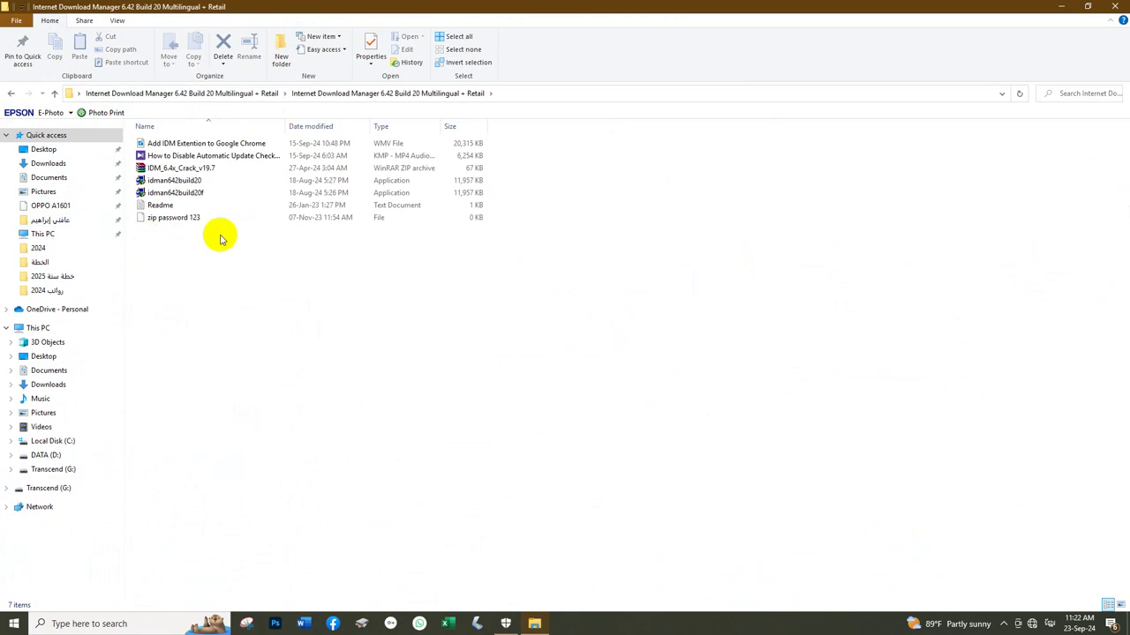
{"action": "right_click", "coordinate": [172, 182]}
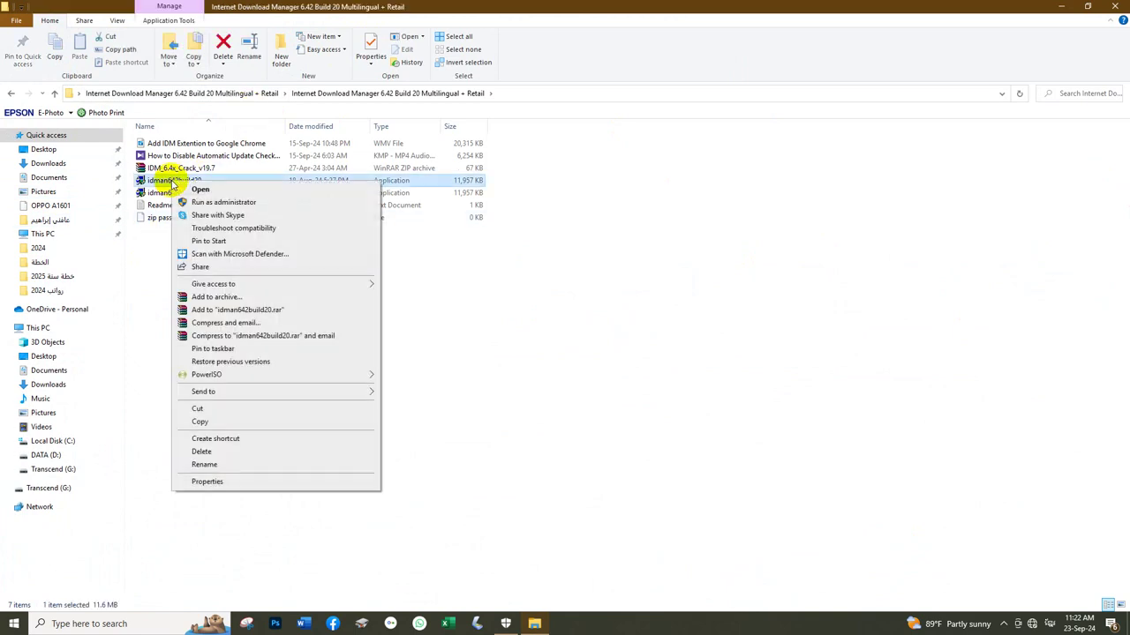
{"action": "left_click", "coordinate": [216, 203]}
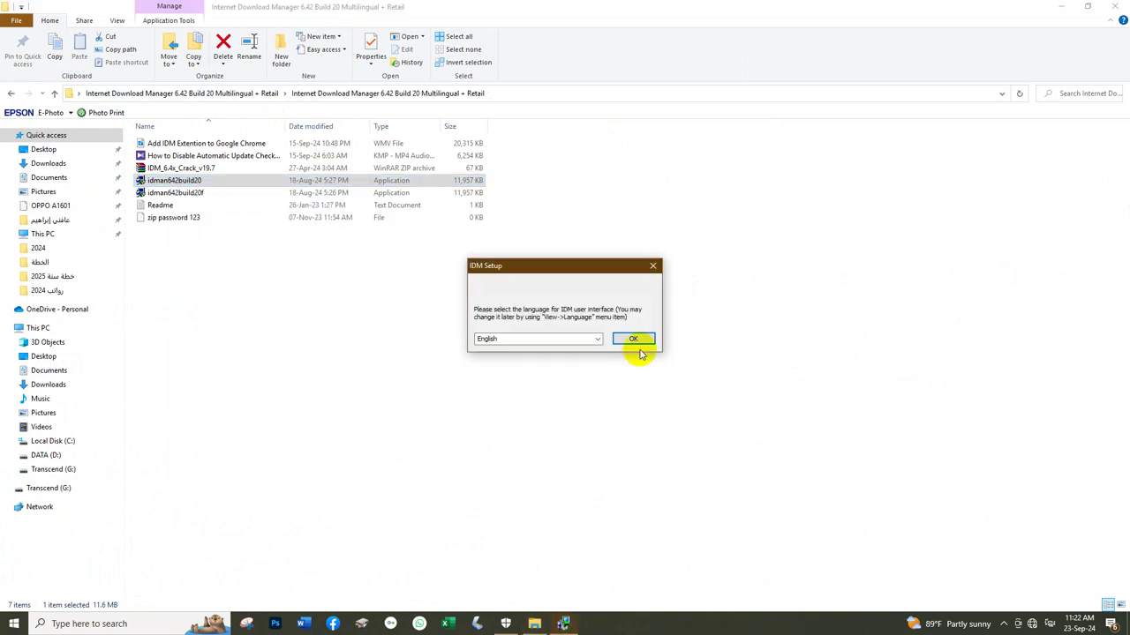
Step: Install Internet Download Manager in English into the default folder, accepting the license, and close the Firefox and Chrome integration notices
{"action": "left_click", "coordinate": [643, 342]}
{"action": "left_click", "coordinate": [604, 397]}
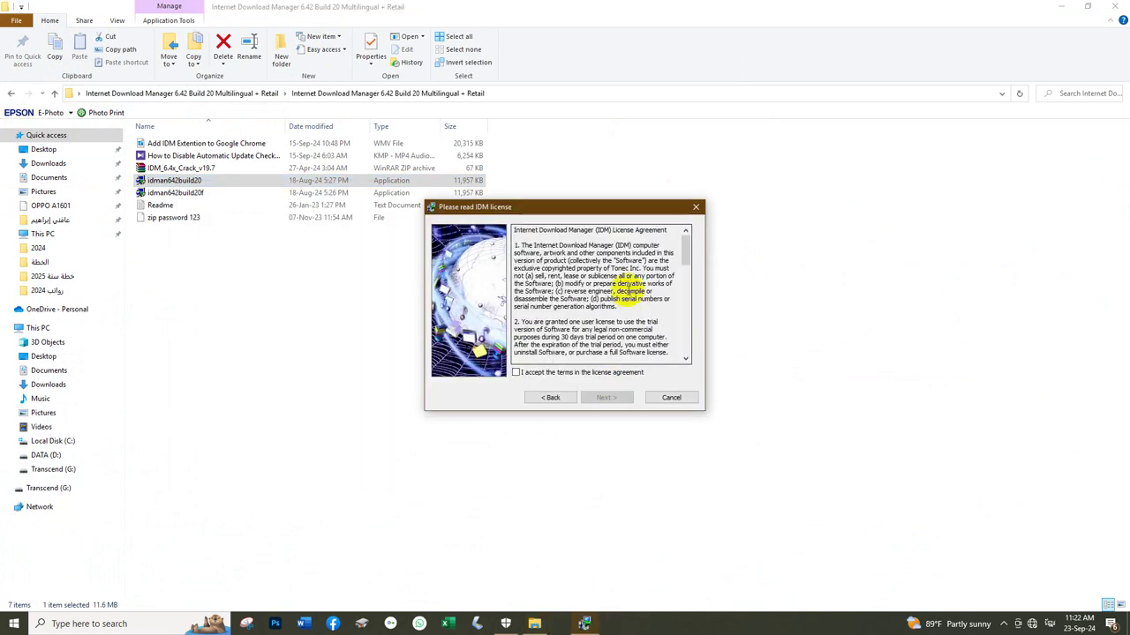
{"action": "left_click", "coordinate": [618, 397]}
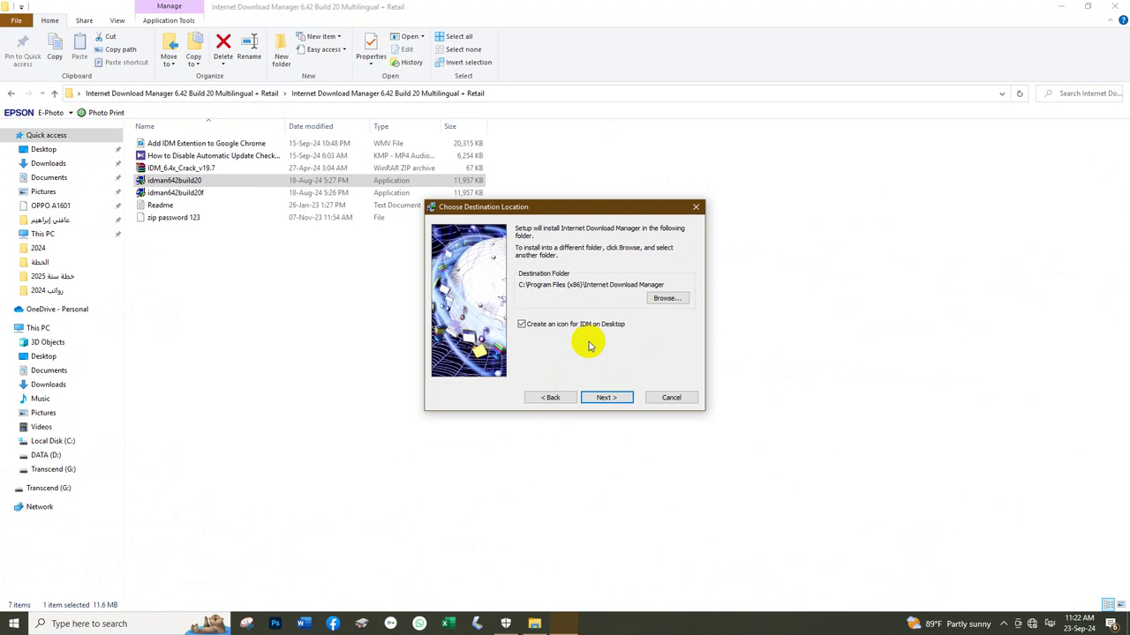
{"action": "left_click", "coordinate": [607, 397]}
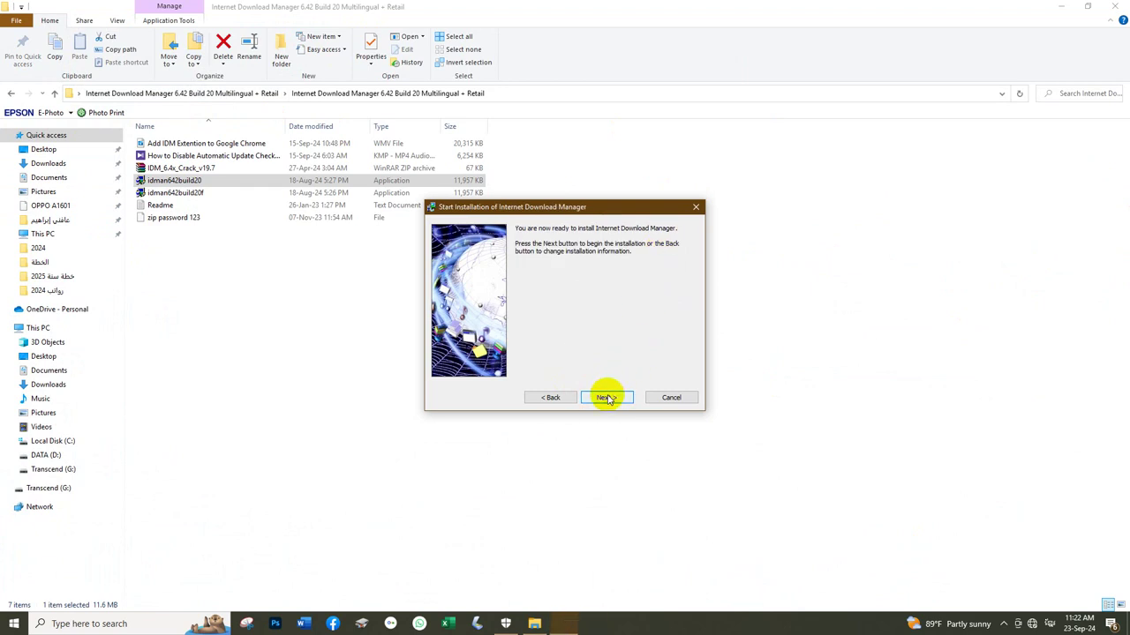
{"action": "left_click", "coordinate": [606, 396]}
{"action": "left_click", "coordinate": [606, 397]}
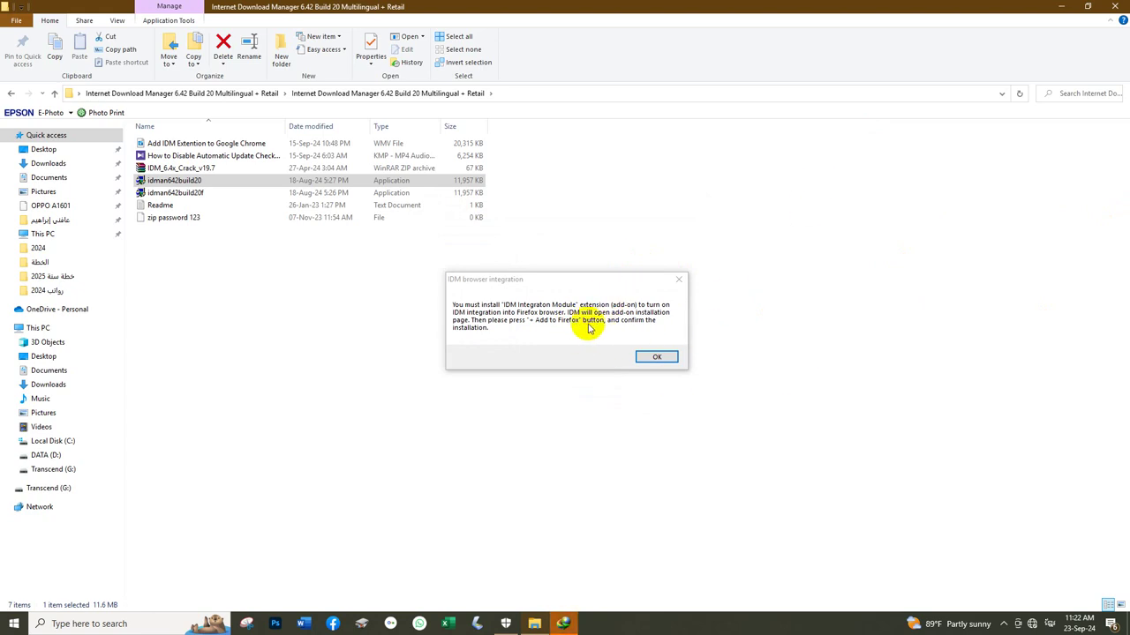
{"action": "left_click", "coordinate": [651, 357]}
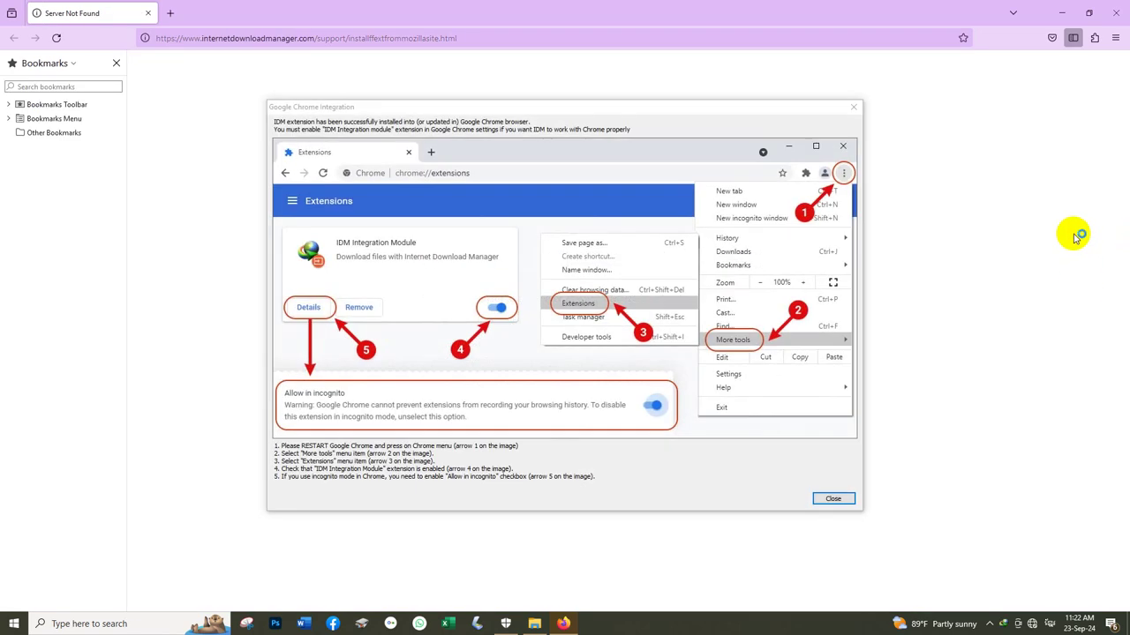
{"action": "left_click", "coordinate": [833, 499]}
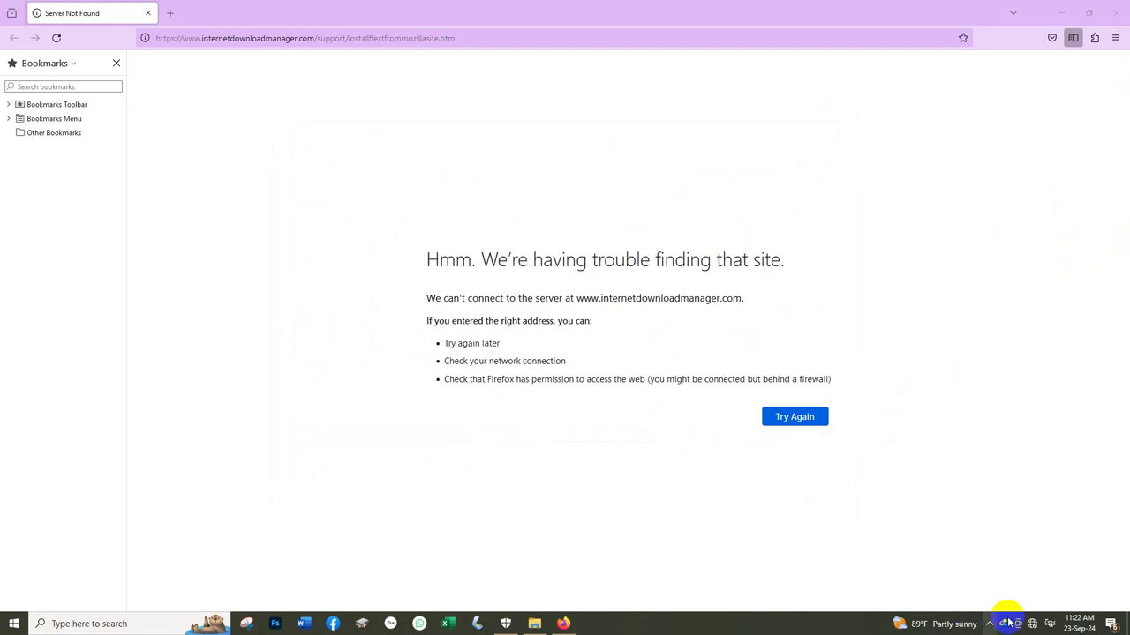
Step: Open Firefox's settings and examine the Extensions list in the Add-ons Manager for an IDM extension
{"action": "mouse_move", "coordinate": [1035, 628]}
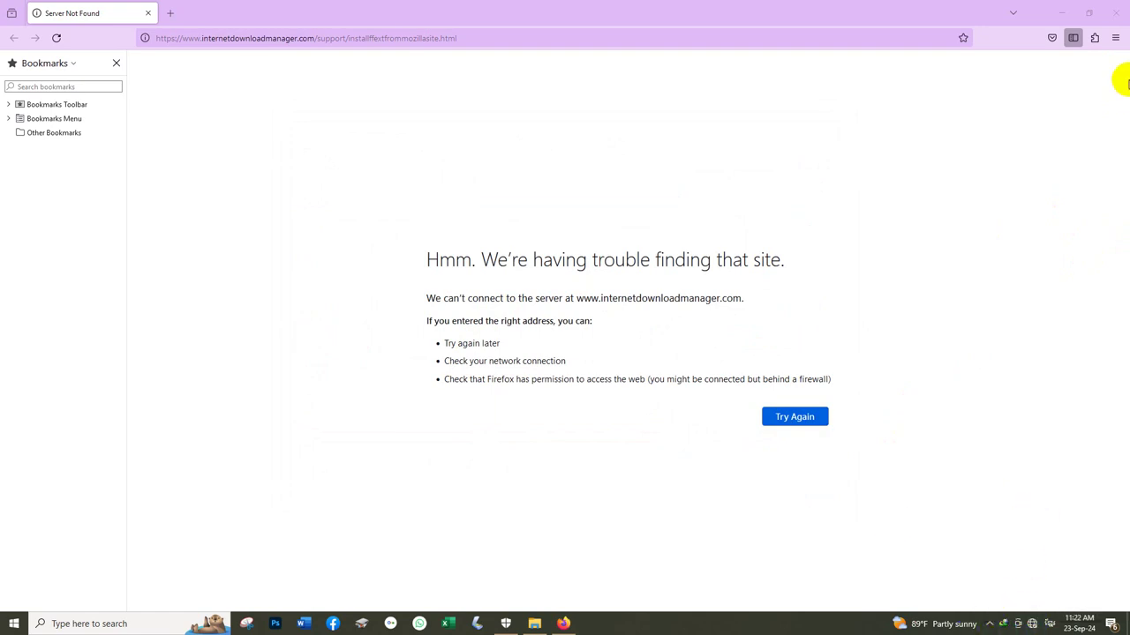
{"action": "left_click", "coordinate": [1116, 38]}
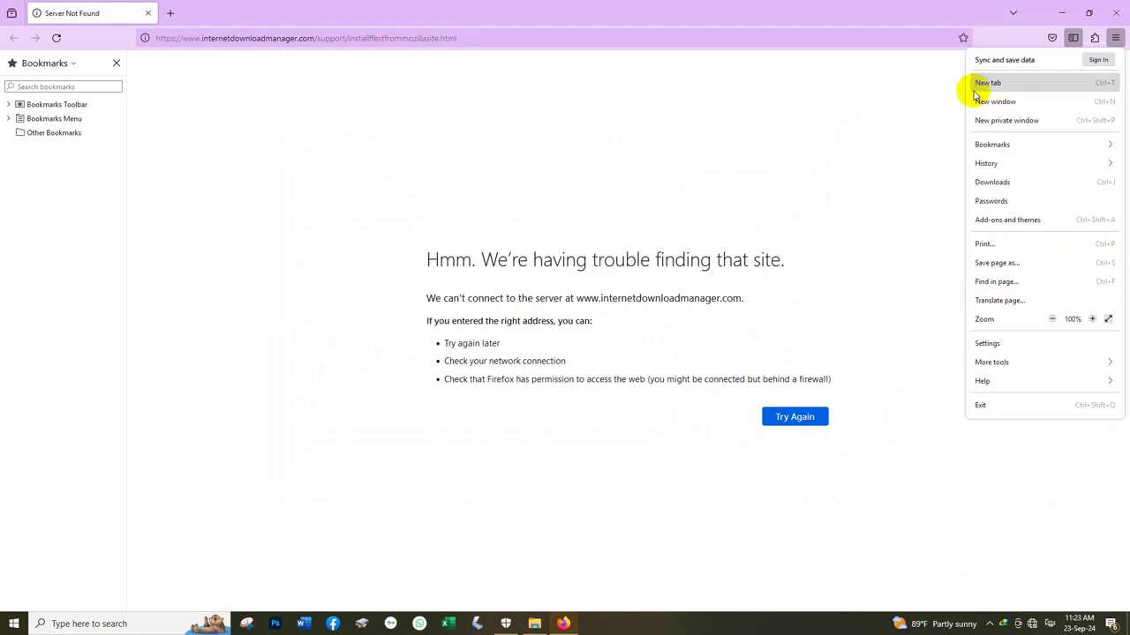
{"action": "left_click", "coordinate": [986, 344]}
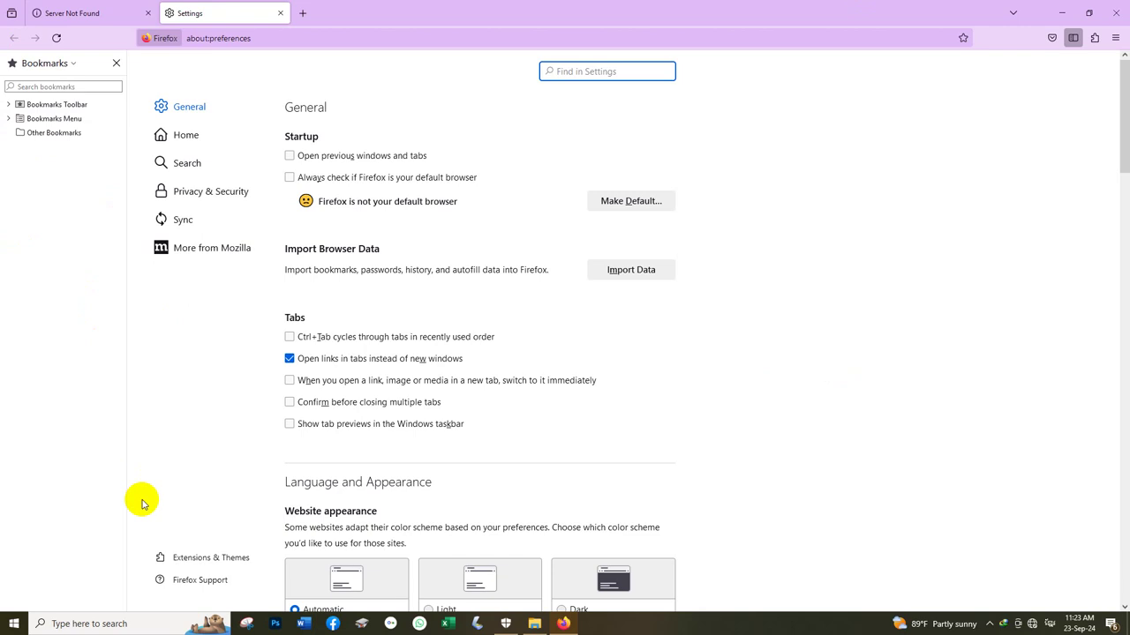
{"action": "left_click", "coordinate": [196, 558]}
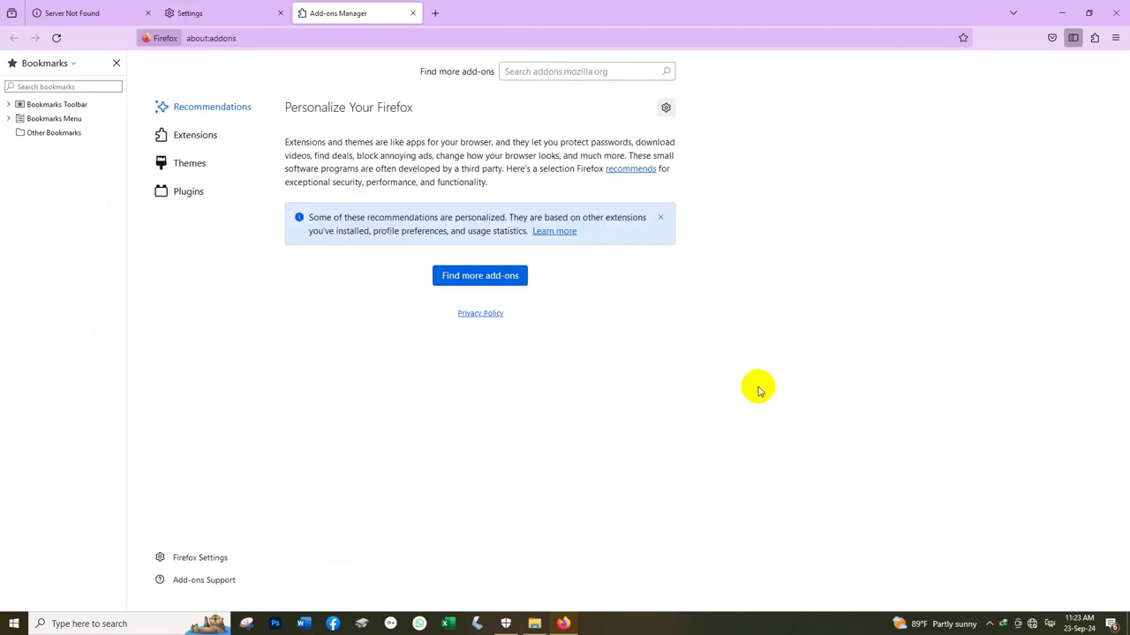
{"action": "left_click", "coordinate": [195, 135]}
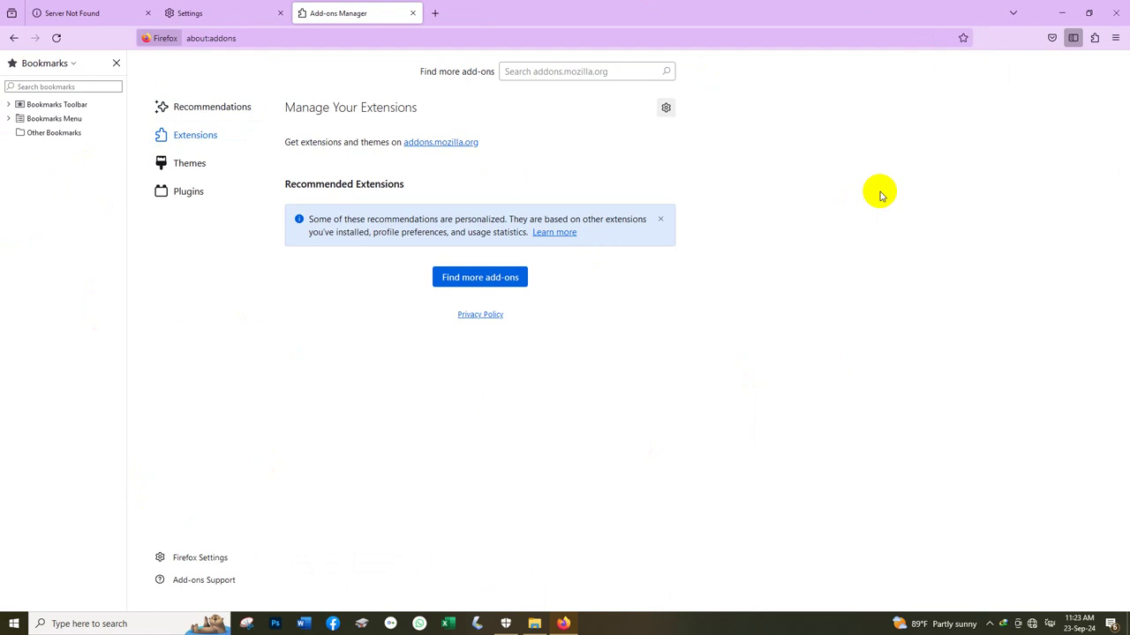
Step: Close Firefox and exit Internet Download Manager, which is running in the background
{"action": "left_click", "coordinate": [1118, 8]}
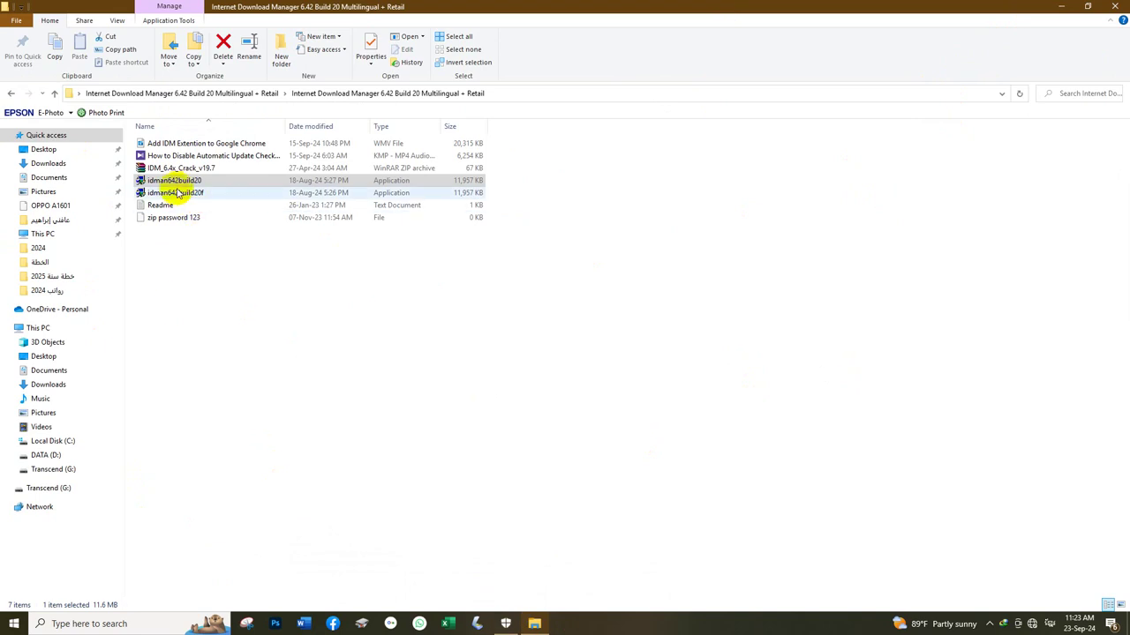
{"action": "right_click", "coordinate": [1003, 625]}
{"action": "left_click", "coordinate": [1015, 609]}
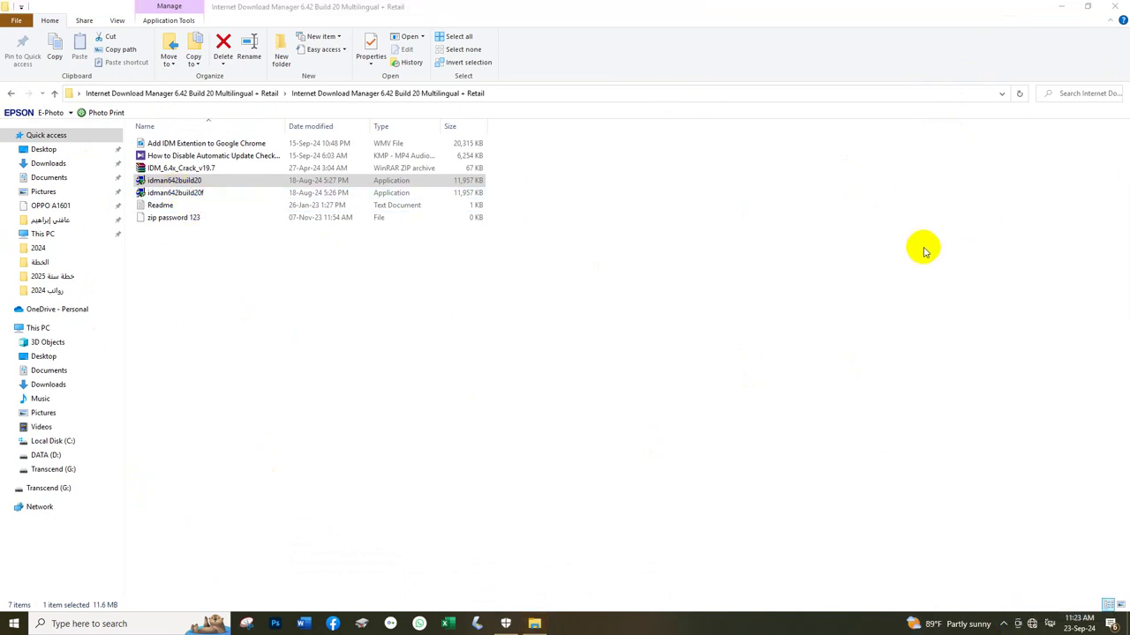
{"action": "left_click", "coordinate": [196, 194]}
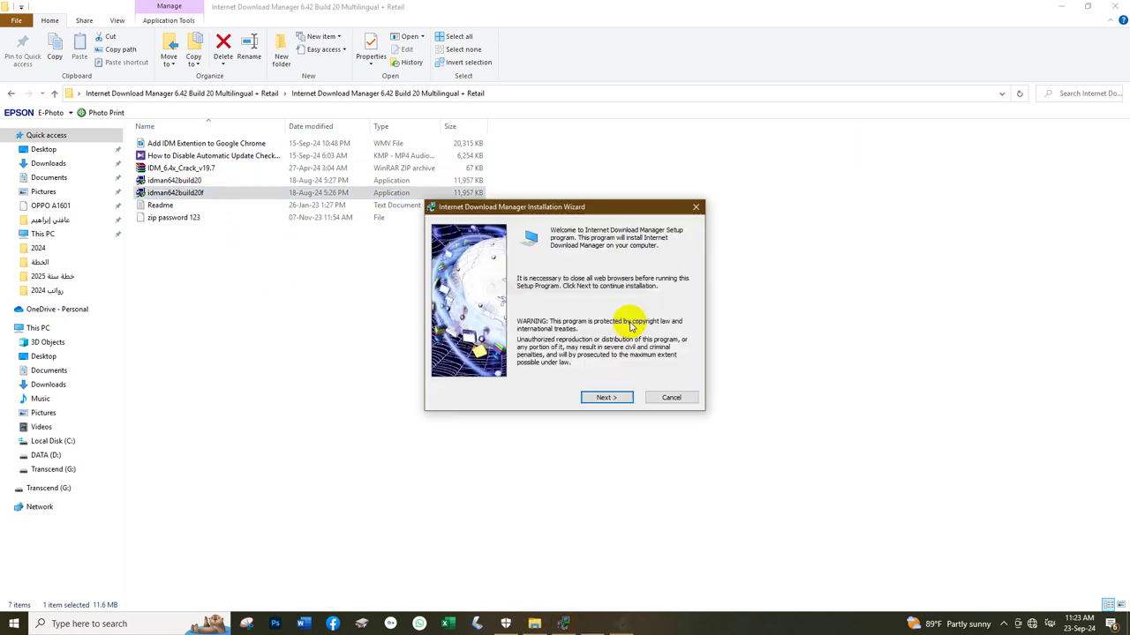
{"action": "left_click", "coordinate": [605, 397]}
{"action": "left_click", "coordinate": [553, 375]}
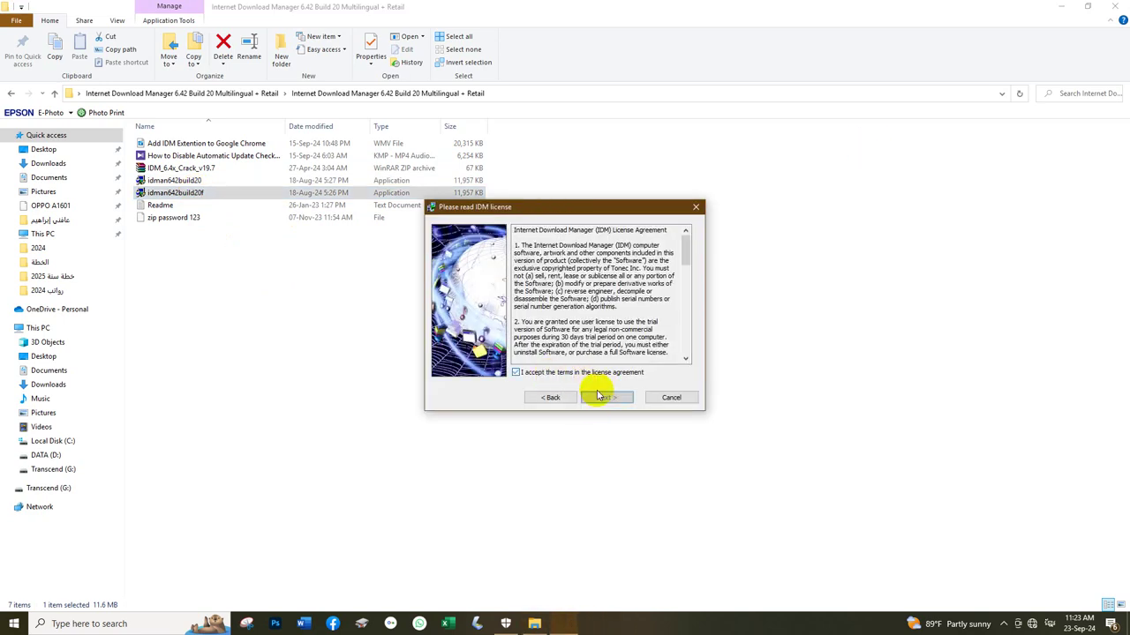
{"action": "left_click", "coordinate": [605, 397]}
{"action": "left_click", "coordinate": [606, 397]}
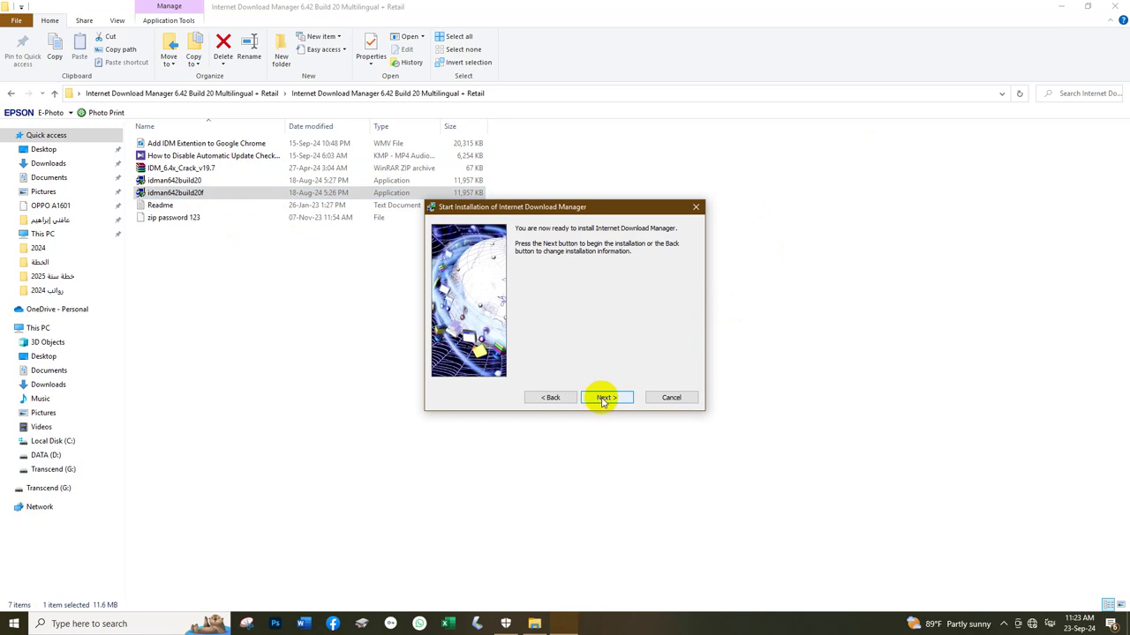
{"action": "left_click", "coordinate": [680, 398]}
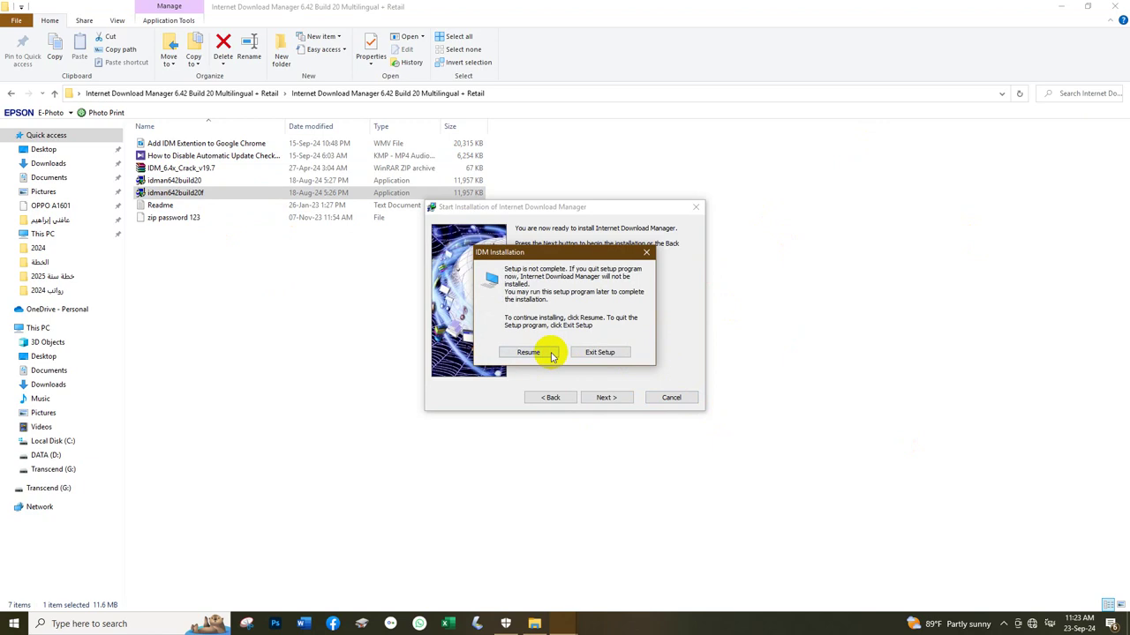
{"action": "left_click", "coordinate": [599, 352]}
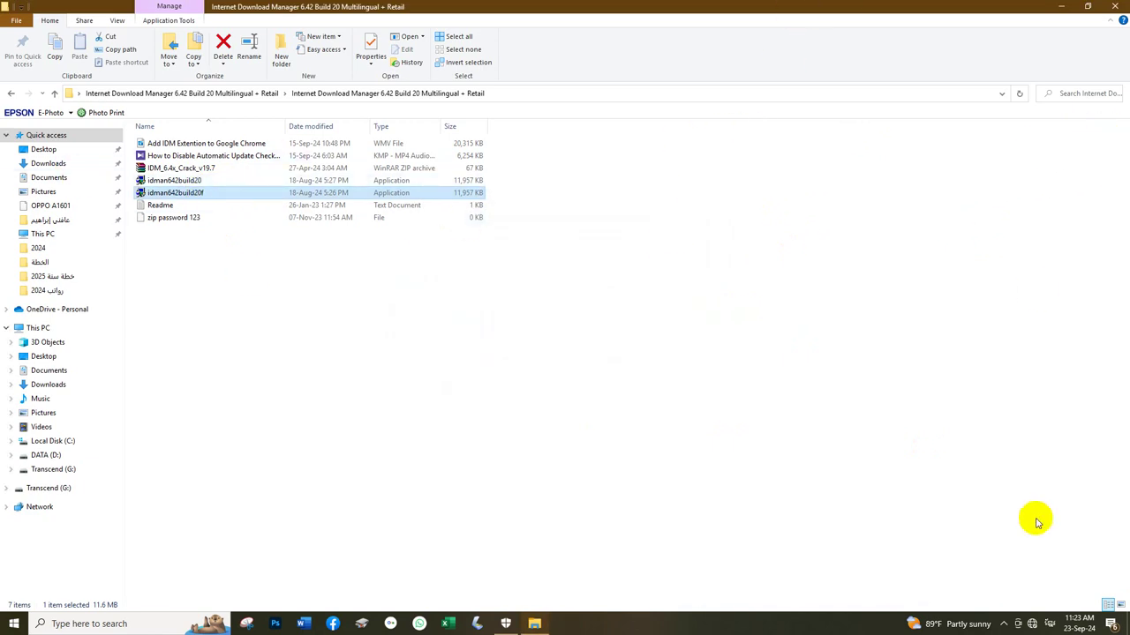
{"action": "left_click", "coordinate": [1003, 623]}
{"action": "left_click", "coordinate": [647, 325]}
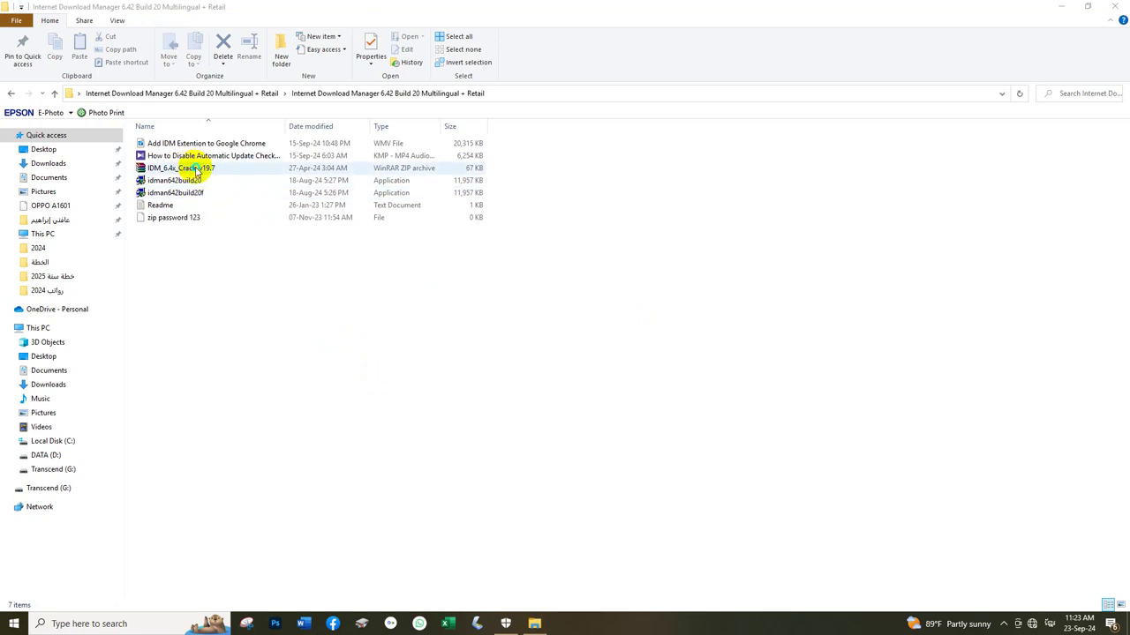
Step: Extract the IDM_6.4x_Crack_v19.7 archive into a folder of the same name and open that folder
{"action": "right_click", "coordinate": [196, 169]}
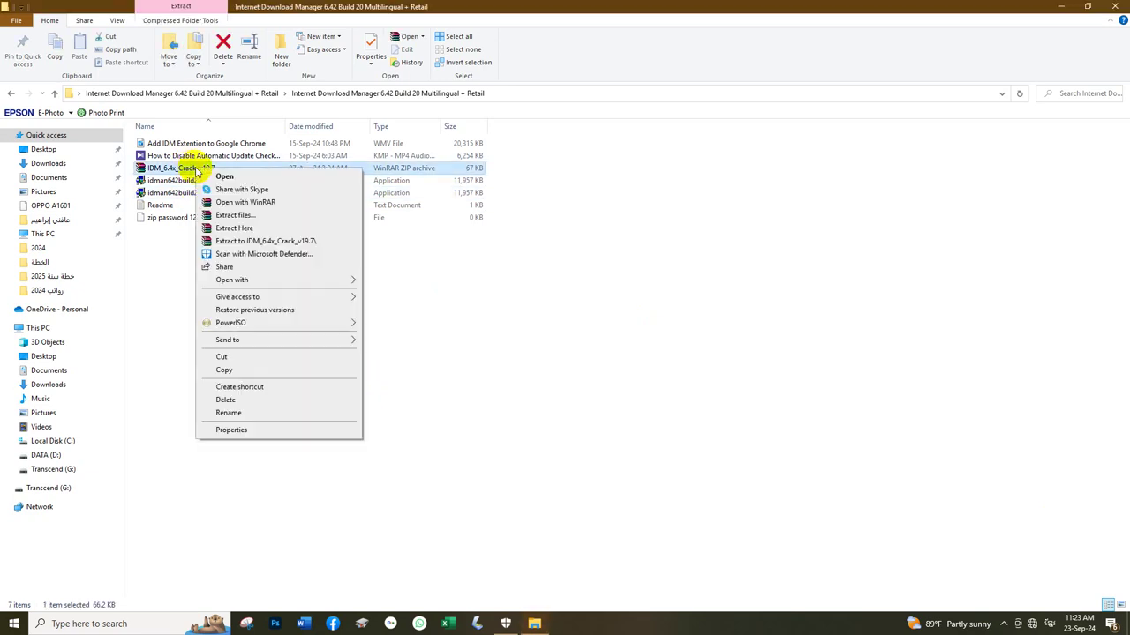
{"action": "left_click", "coordinate": [238, 241]}
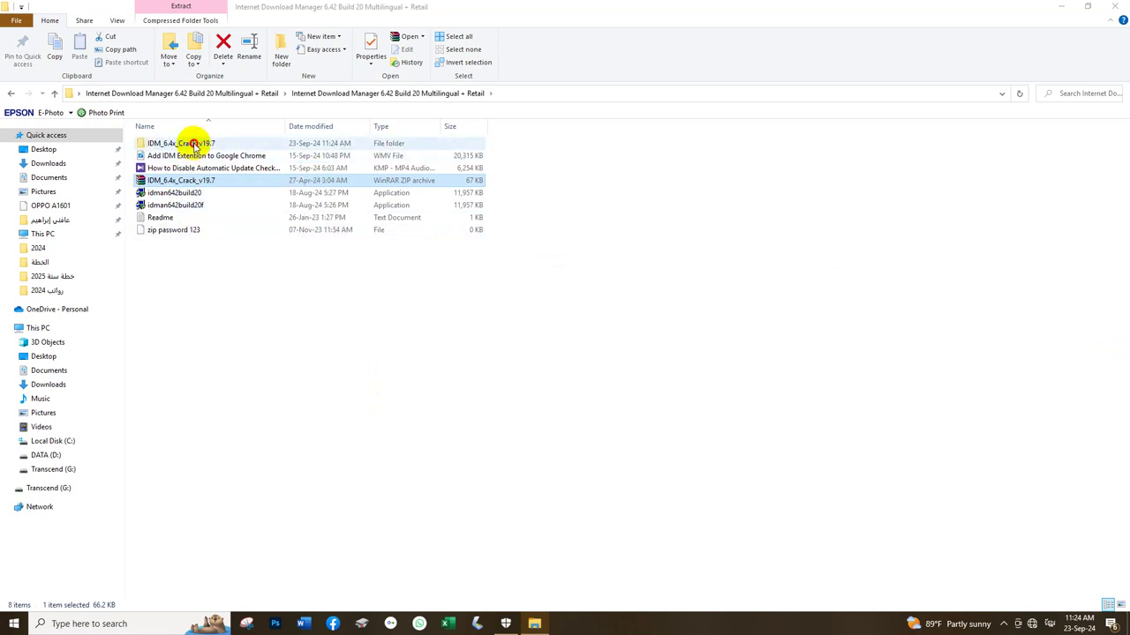
{"action": "double_click", "coordinate": [187, 144]}
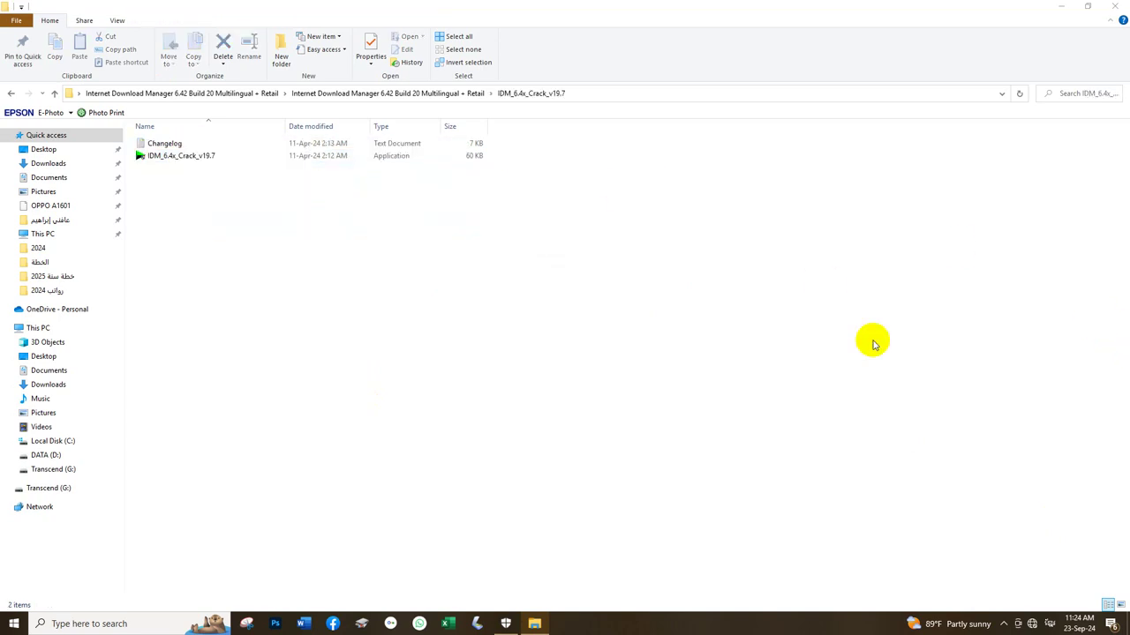
Step: Run the IDM_6.4x_Crack_v19.7 application as administrator, carry out its Crack operation and finish it
{"action": "right_click", "coordinate": [171, 158]}
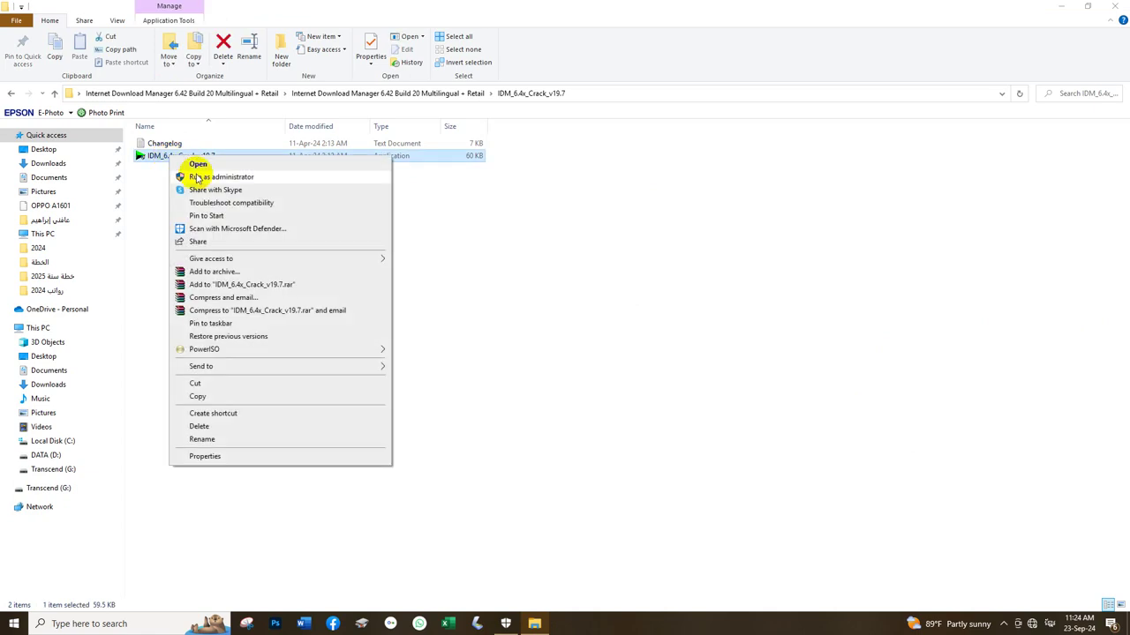
{"action": "left_click", "coordinate": [196, 176]}
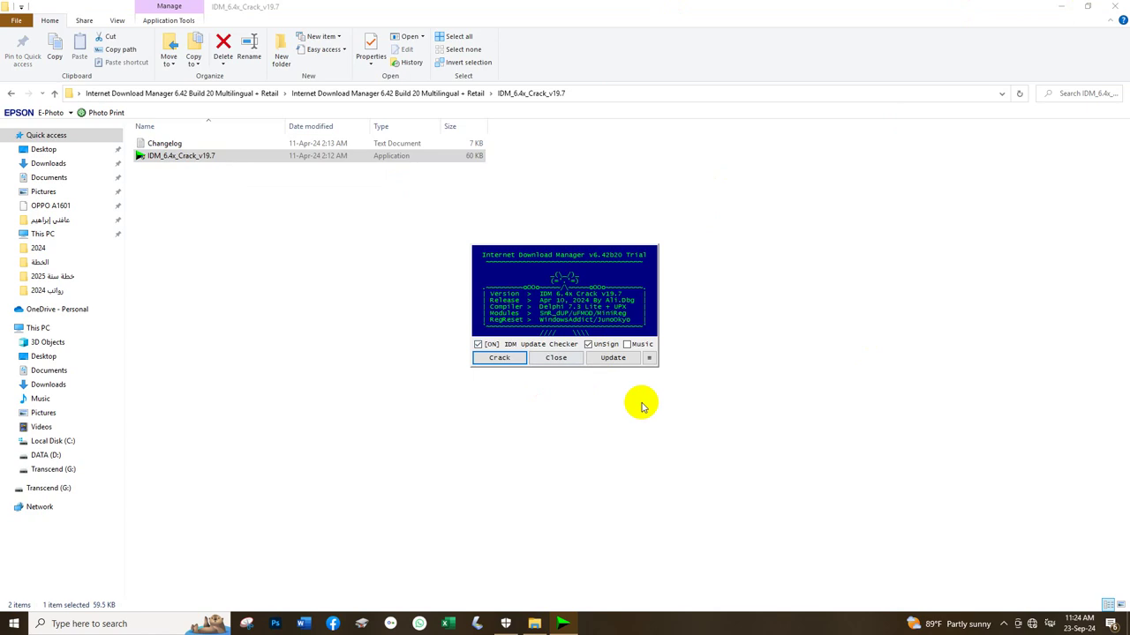
{"action": "left_click", "coordinate": [498, 359]}
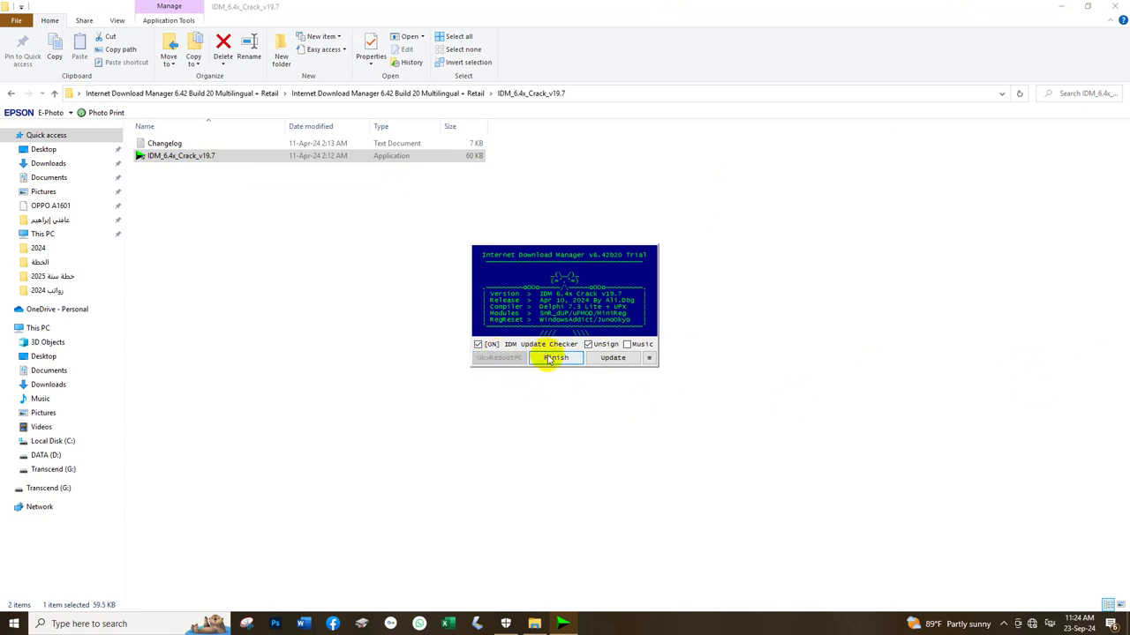
{"action": "left_click", "coordinate": [554, 357]}
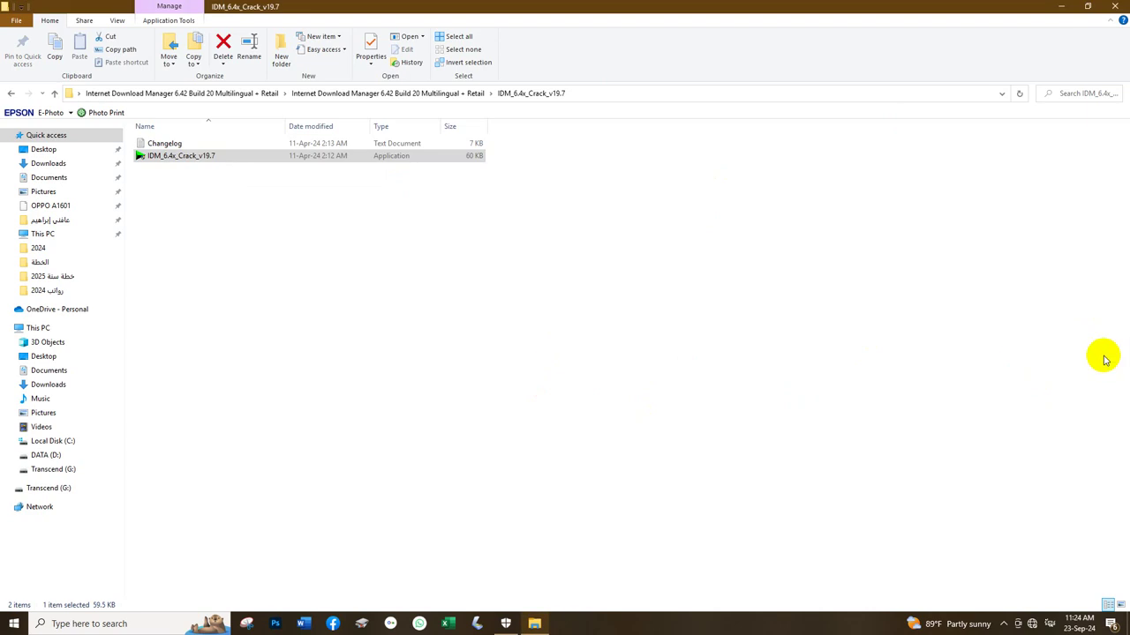
Step: Launch Internet Download Manager from the desktop to check that it starts, dismiss the Tip of the Day and close its window
{"action": "left_click", "coordinate": [1062, 6]}
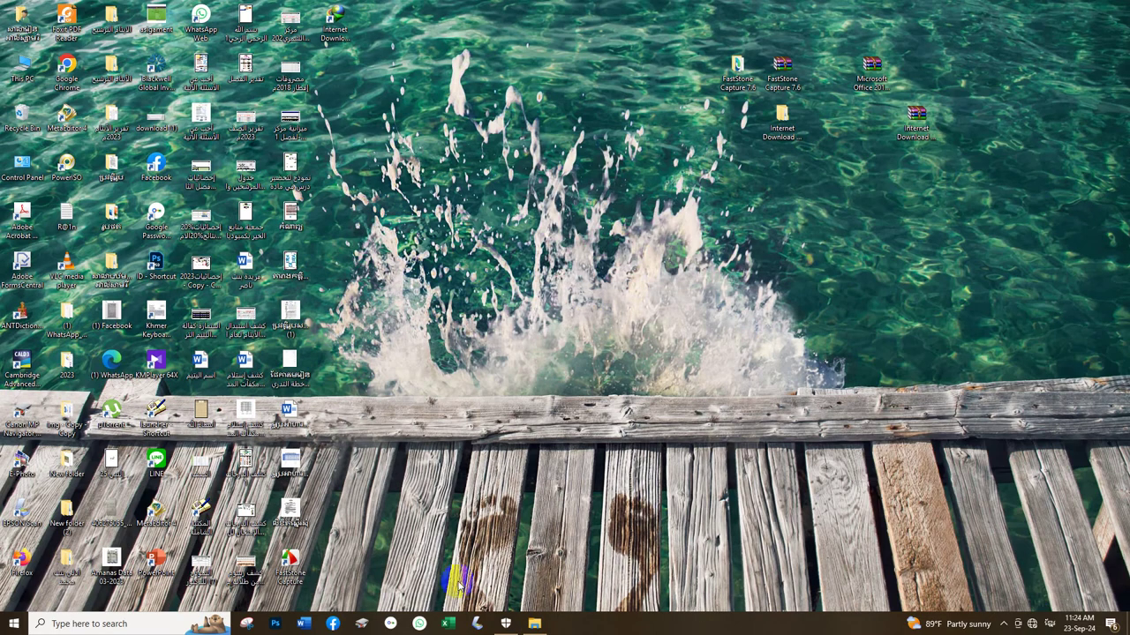
{"action": "double_click", "coordinate": [344, 20]}
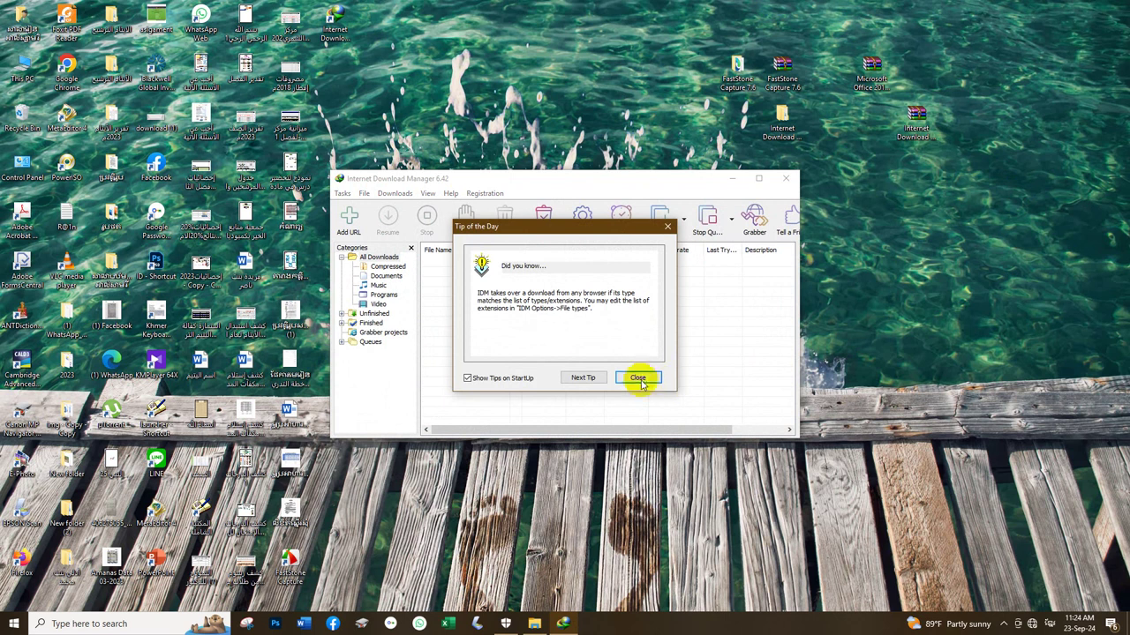
{"action": "left_click", "coordinate": [638, 379]}
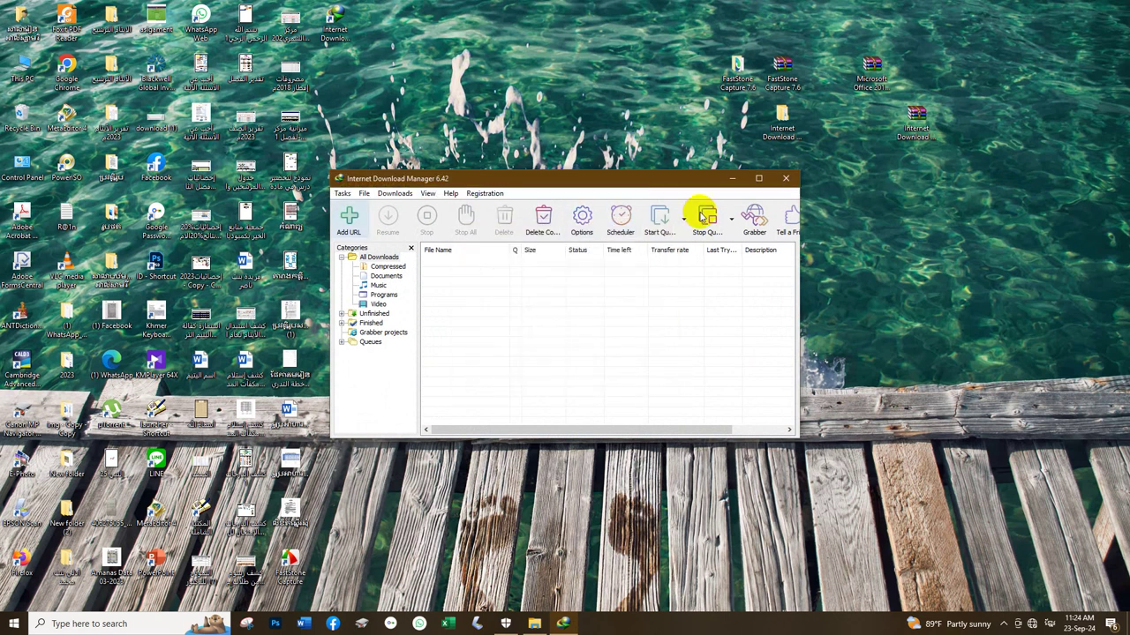
{"action": "left_click", "coordinate": [785, 178]}
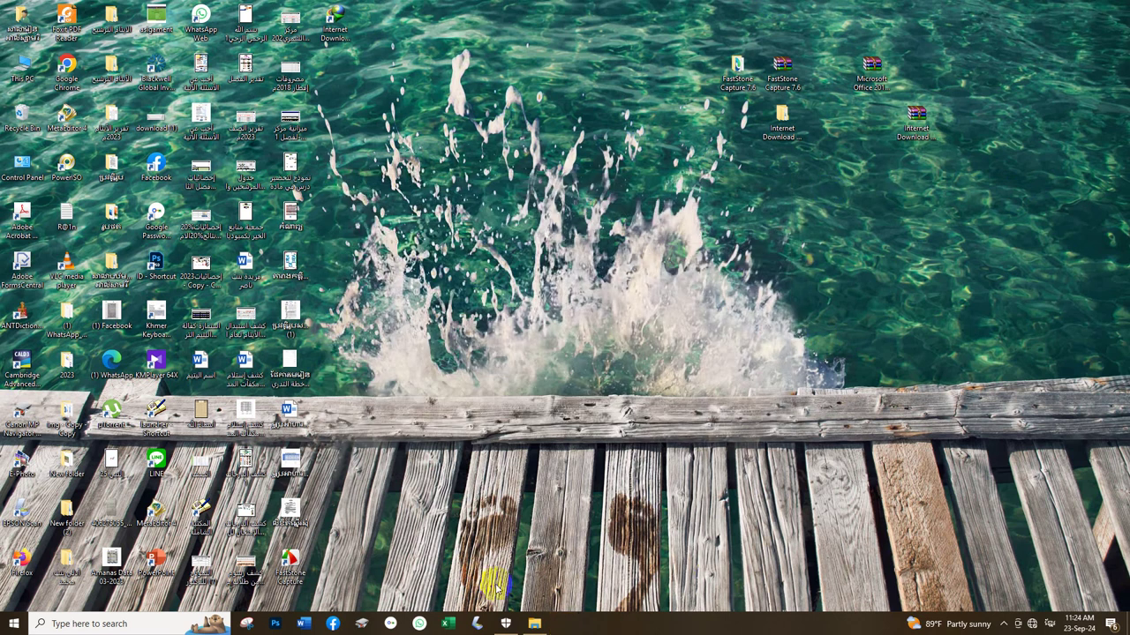
Step: Go back to the folder containing IDM_6.4x_Crack_v19.7 and widen the Name column to show the full file names
{"action": "left_click", "coordinate": [533, 624]}
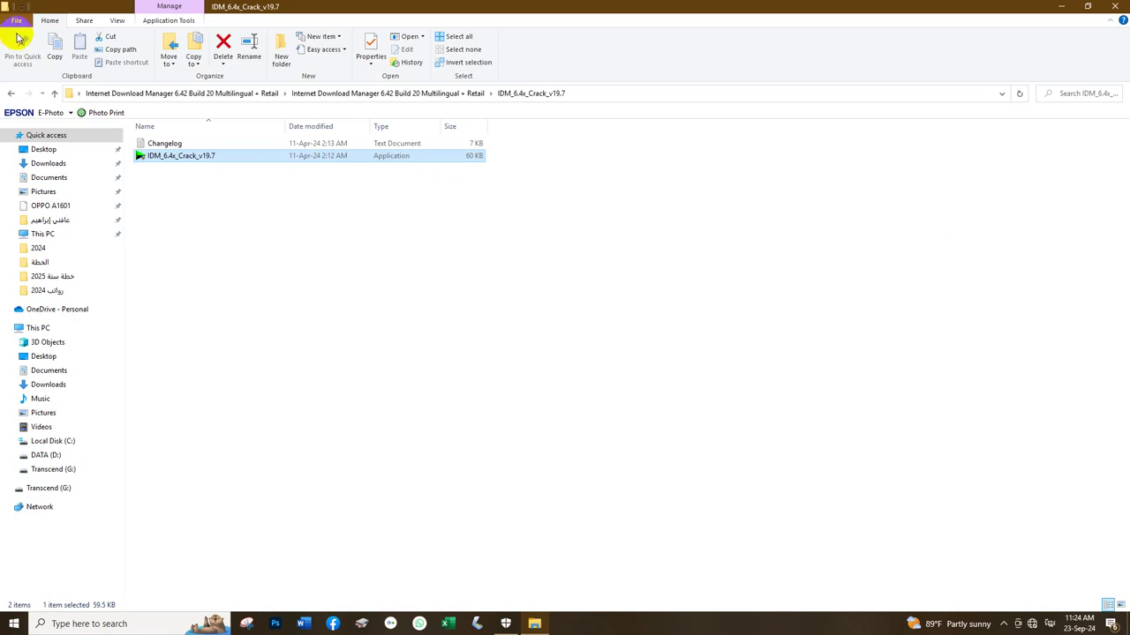
{"action": "left_click", "coordinate": [54, 93]}
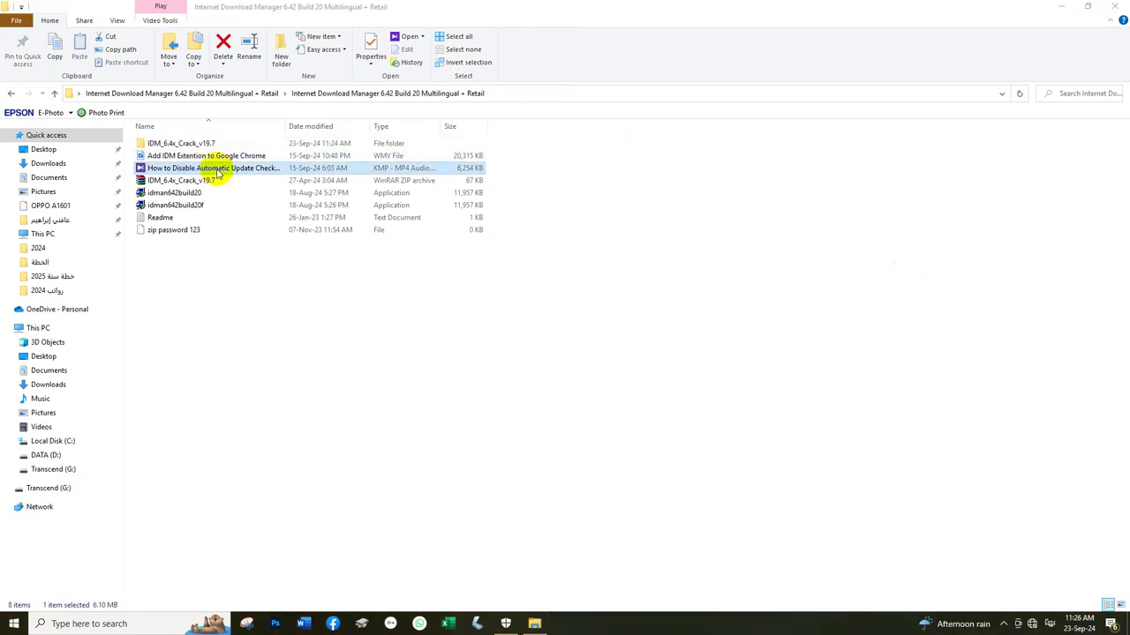
{"action": "left_click_drag", "start_coordinate": [286, 127], "coordinate": [429, 126]}
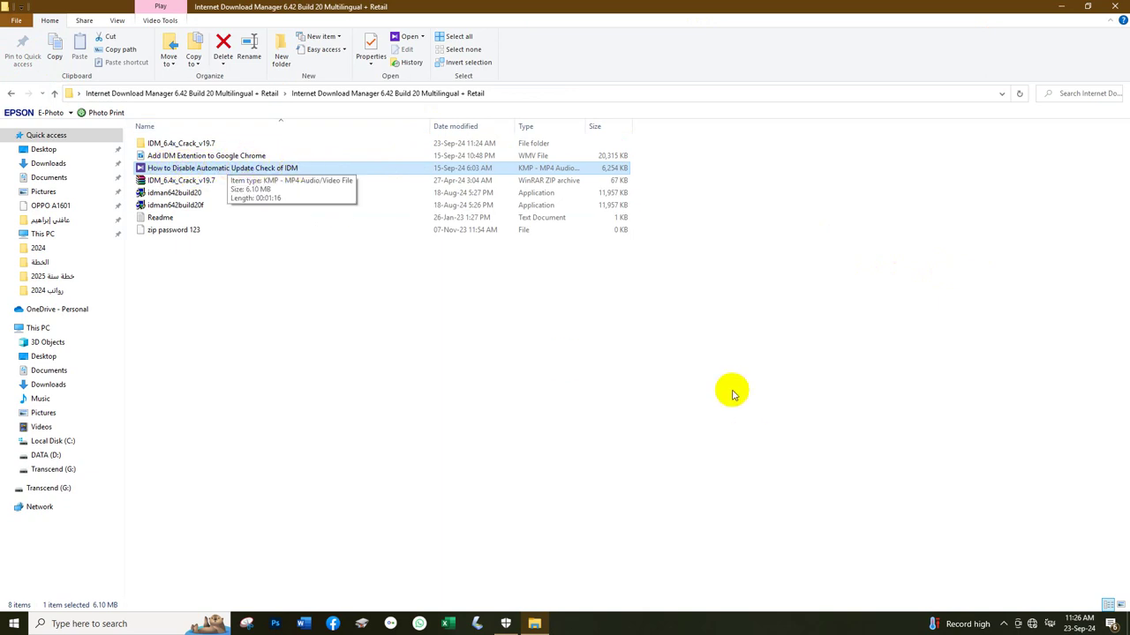
Step: Search Windows for "re" with English input and run Registry Editor as administrator
{"action": "left_click", "coordinate": [70, 623]}
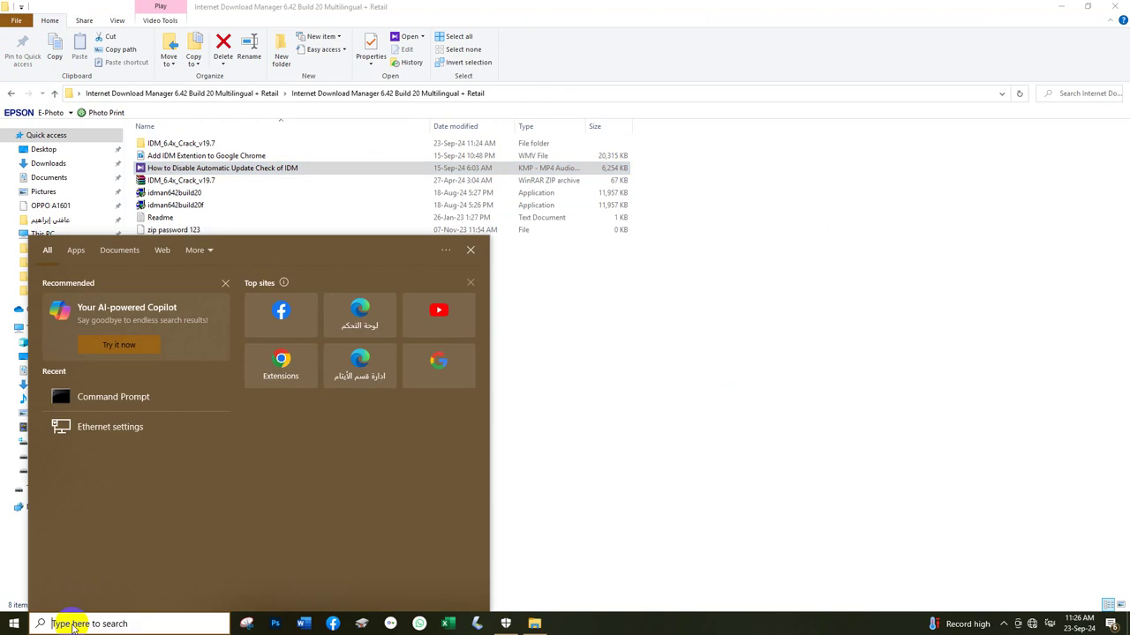
{"action": "type", "text": "i"}
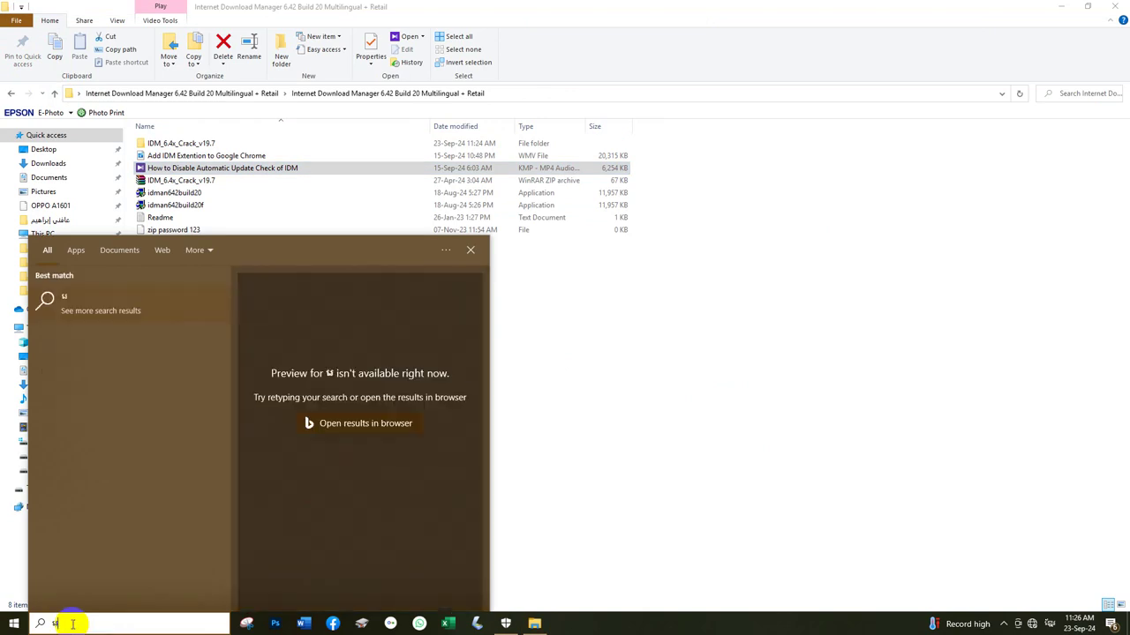
{"action": "key", "text": "BackSpace"}
{"action": "key", "text": "alt+shift"}
{"action": "type", "text": "قث"}
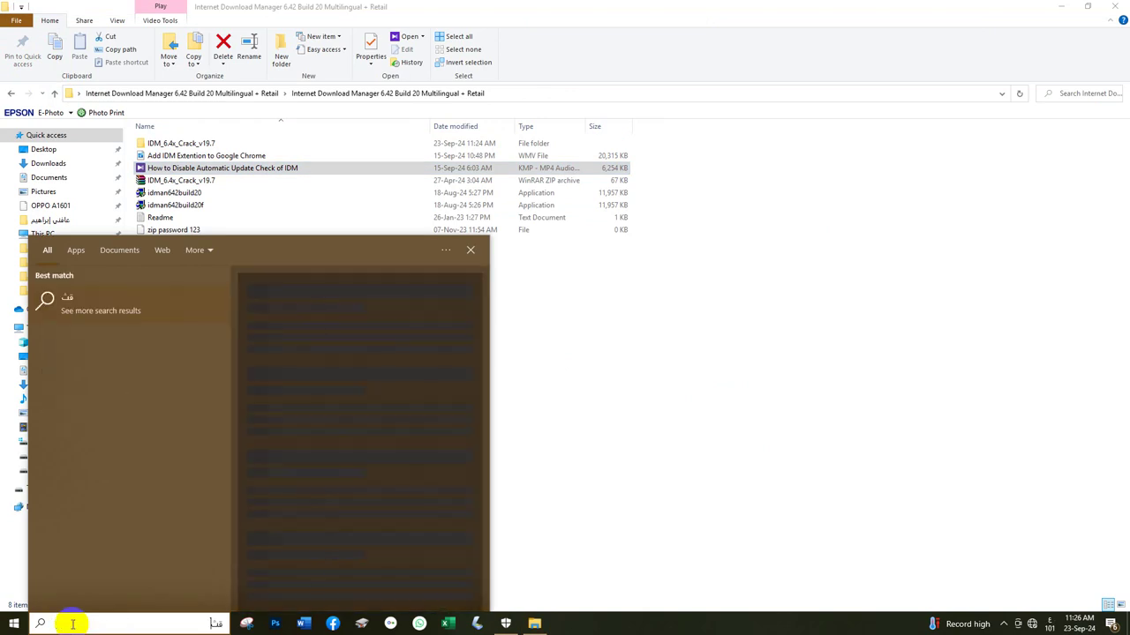
{"action": "key", "text": "BackSpace"}
{"action": "key", "text": "BackSpace"}
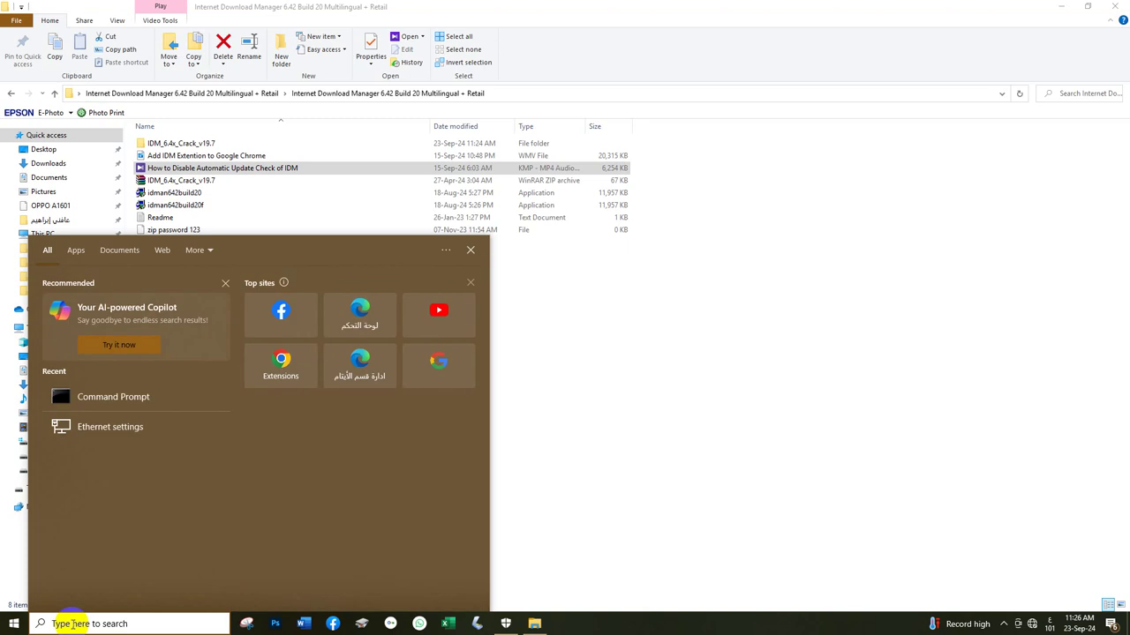
{"action": "type", "text": "re"}
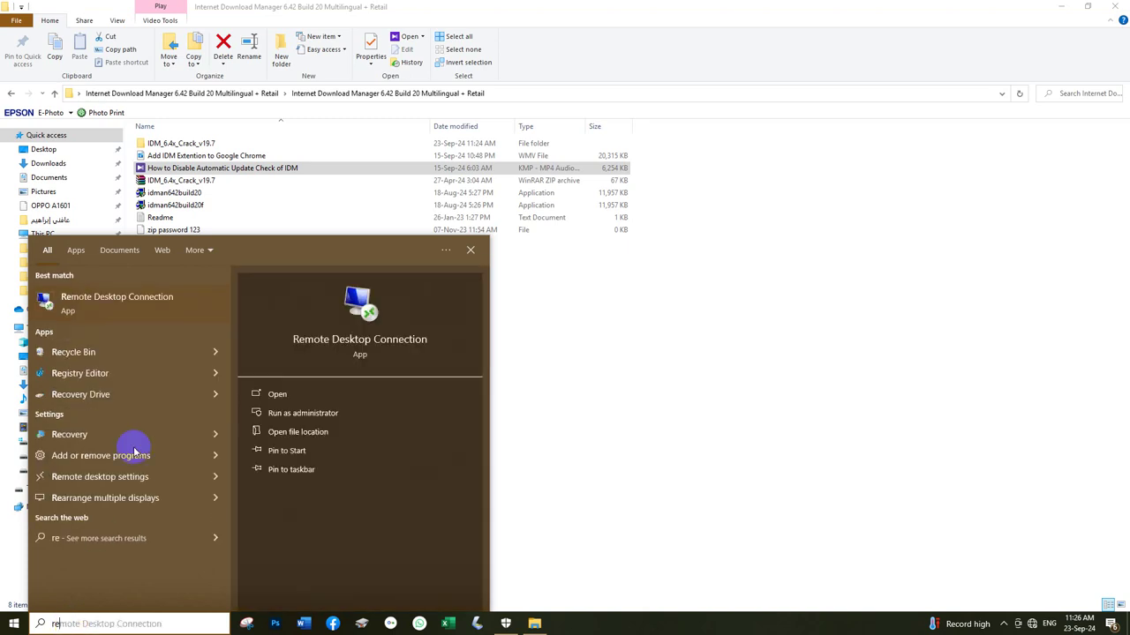
{"action": "right_click", "coordinate": [114, 375]}
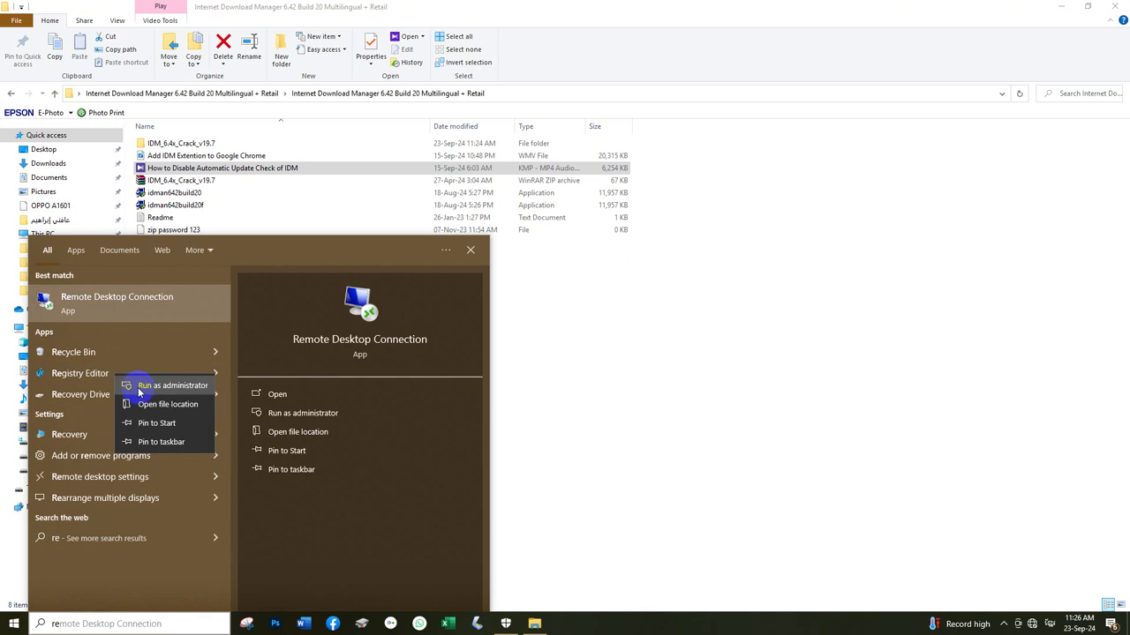
{"action": "left_click", "coordinate": [140, 389]}
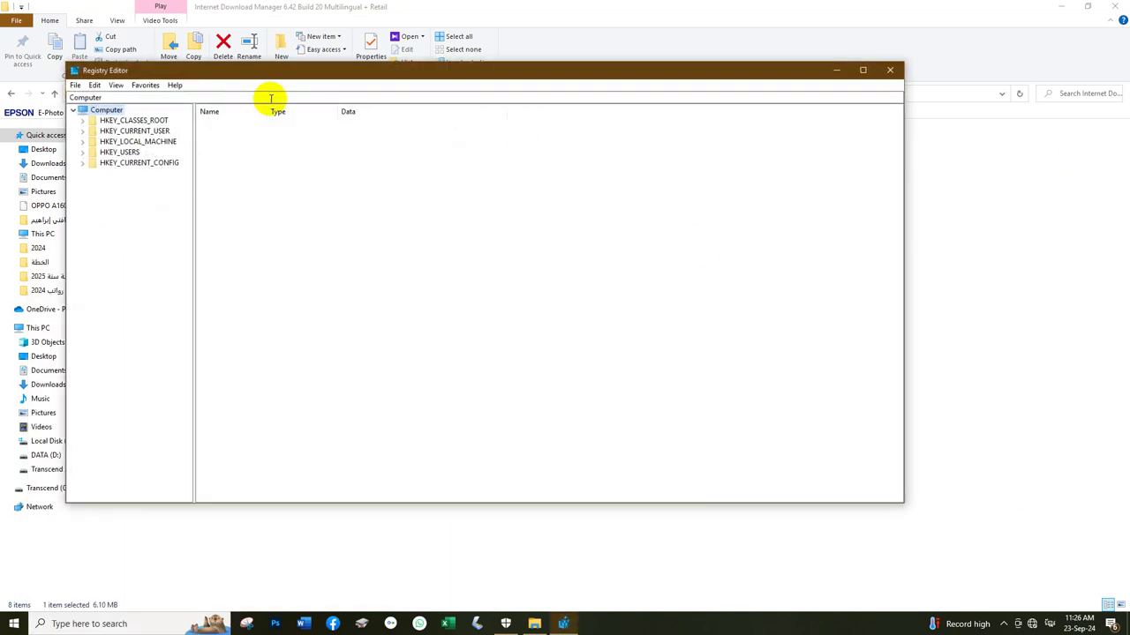
Step: Expand HKEY_CURRENT_USER and its SOFTWARE key in the registry tree and widen the tree area
{"action": "left_click", "coordinate": [115, 131]}
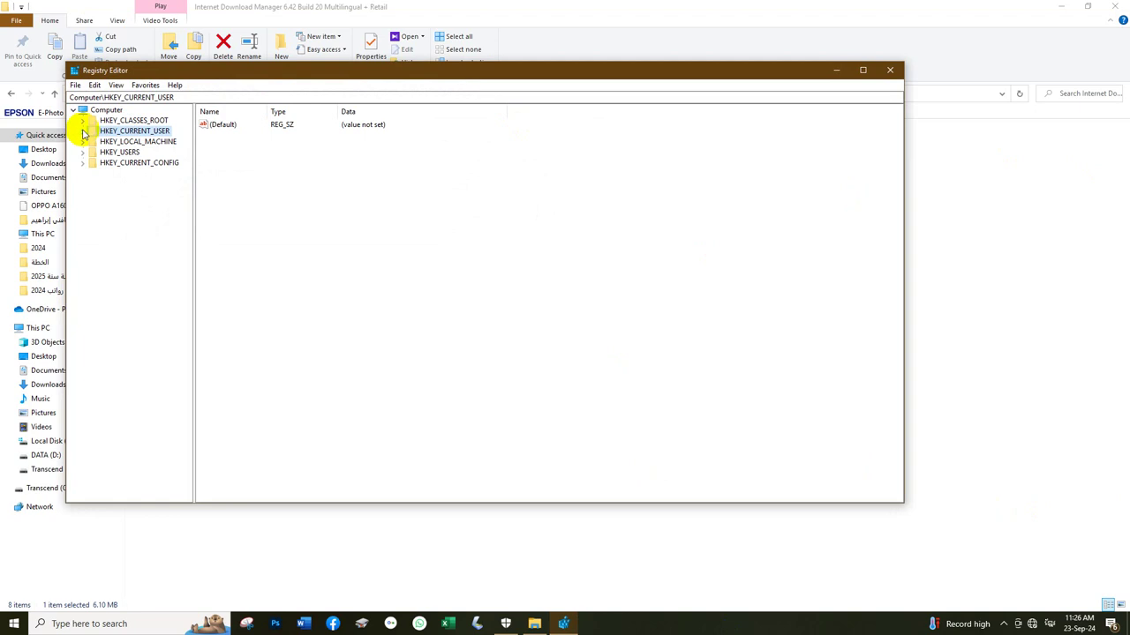
{"action": "left_click", "coordinate": [83, 131]}
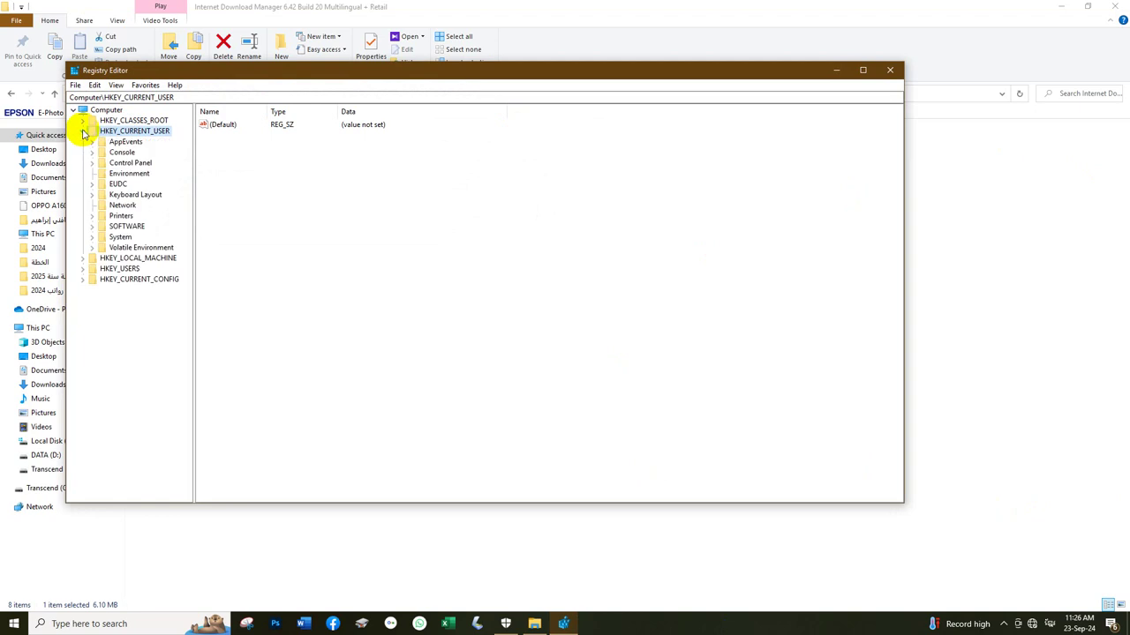
{"action": "left_click", "coordinate": [92, 227]}
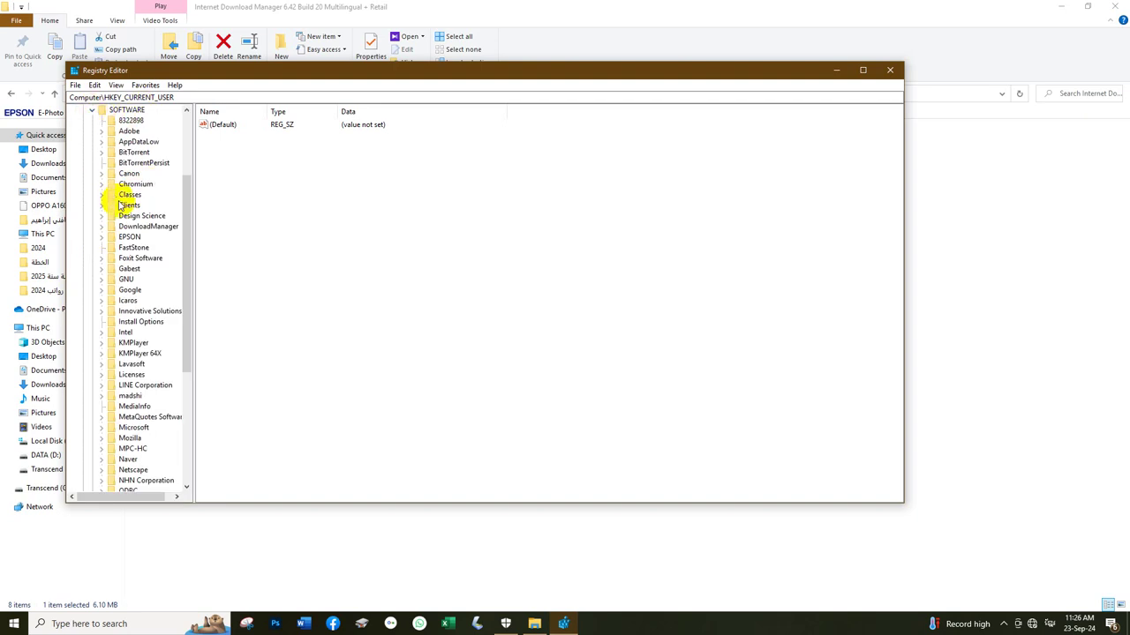
{"action": "scroll", "coordinate": [144, 247], "scroll_direction": "down", "scroll_amount": 7}
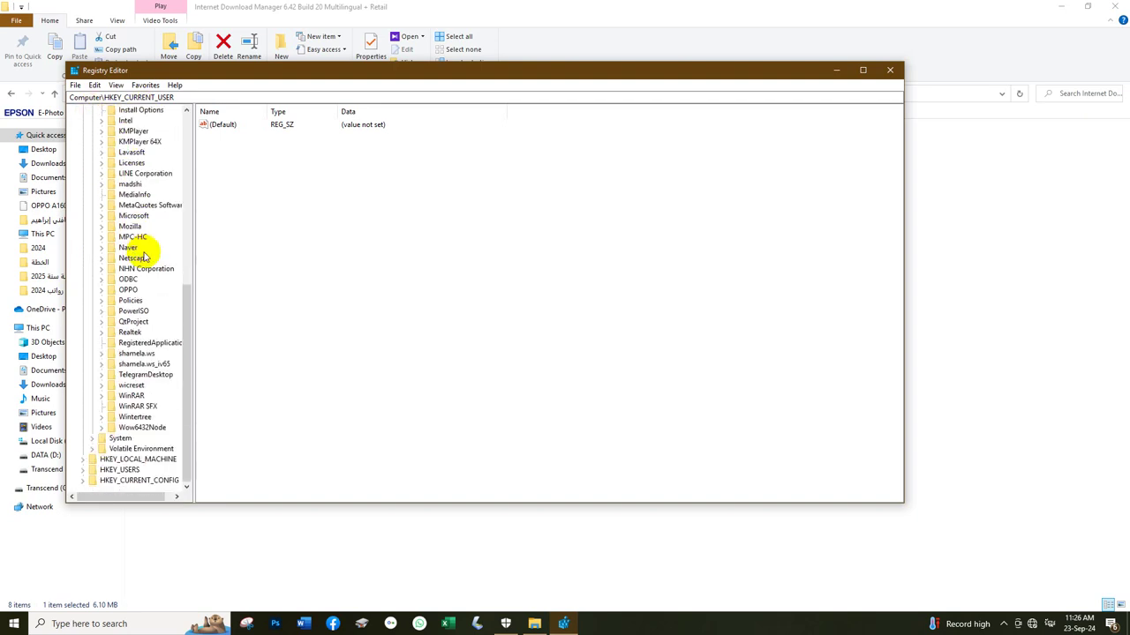
{"action": "scroll", "coordinate": [182, 212], "scroll_direction": "up", "scroll_amount": 6}
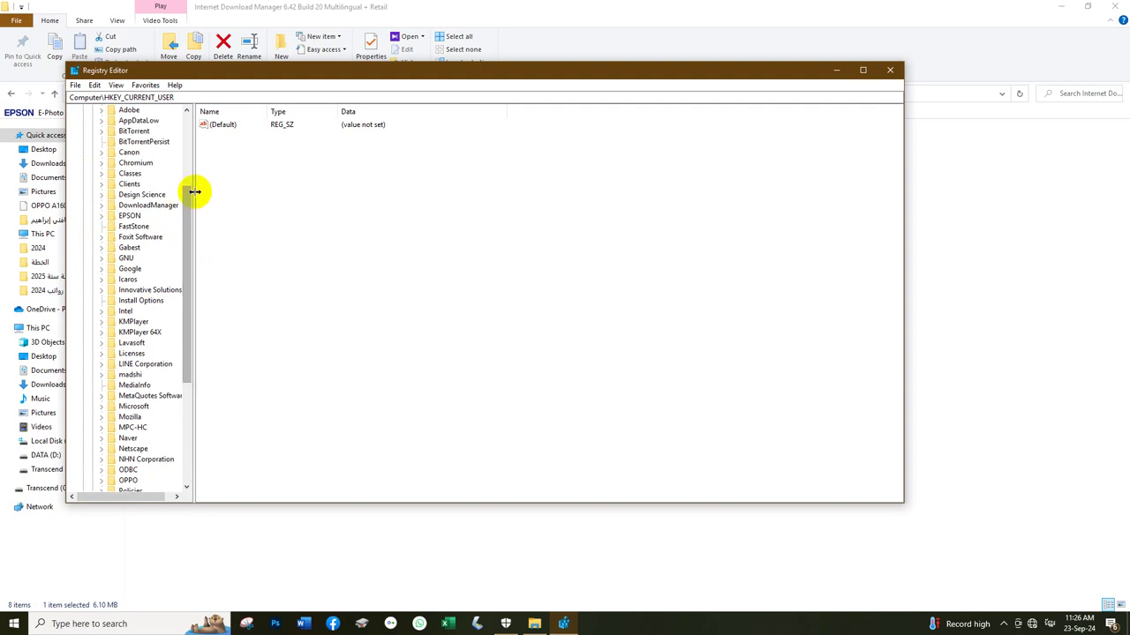
{"action": "left_click_drag", "start_coordinate": [193, 132], "coordinate": [253, 139]}
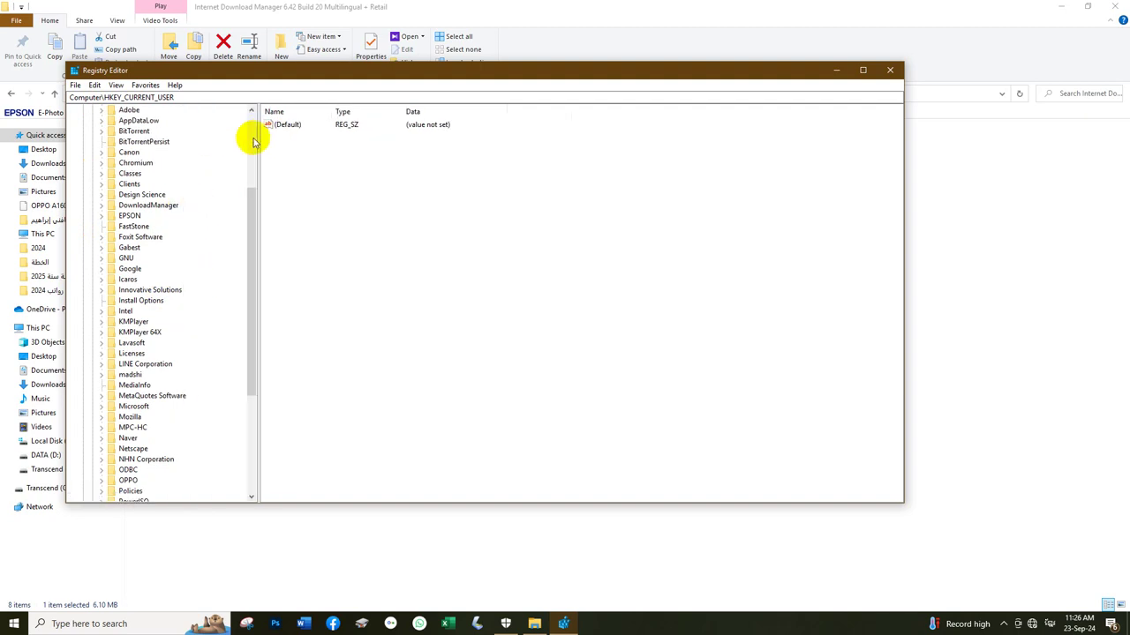
{"action": "scroll", "coordinate": [210, 218], "scroll_direction": "up", "scroll_amount": 4}
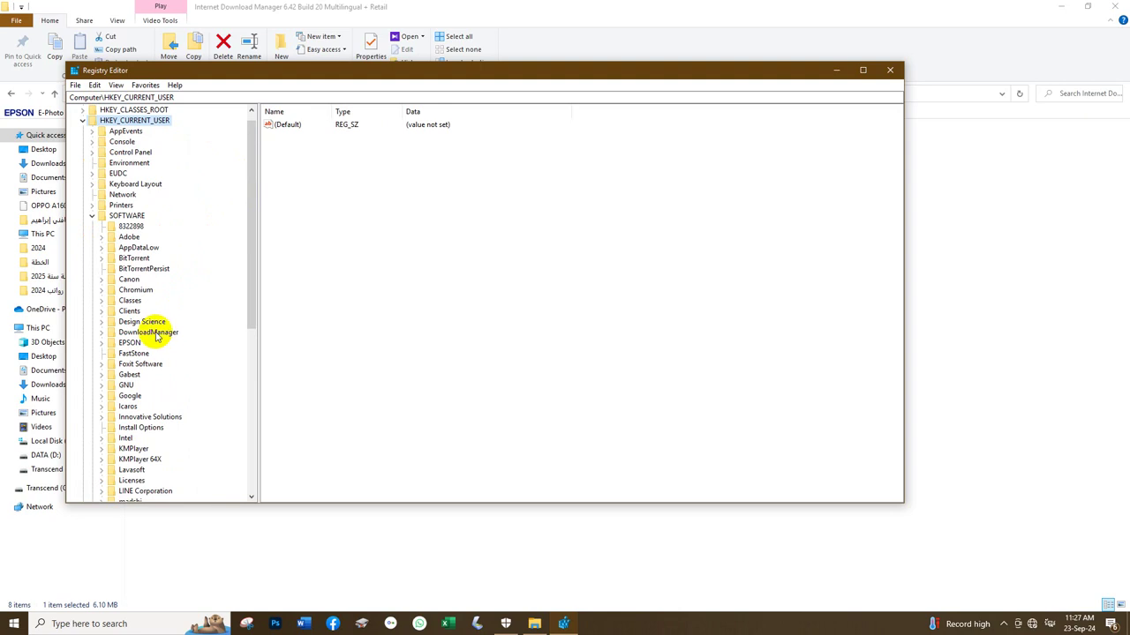
Step: Expand the DownloadManager key under HKEY_CURRENT_USER\SOFTWARE and select it to list its values
{"action": "left_click", "coordinate": [100, 333]}
{"action": "scroll", "coordinate": [132, 336], "scroll_direction": "down", "scroll_amount": 1}
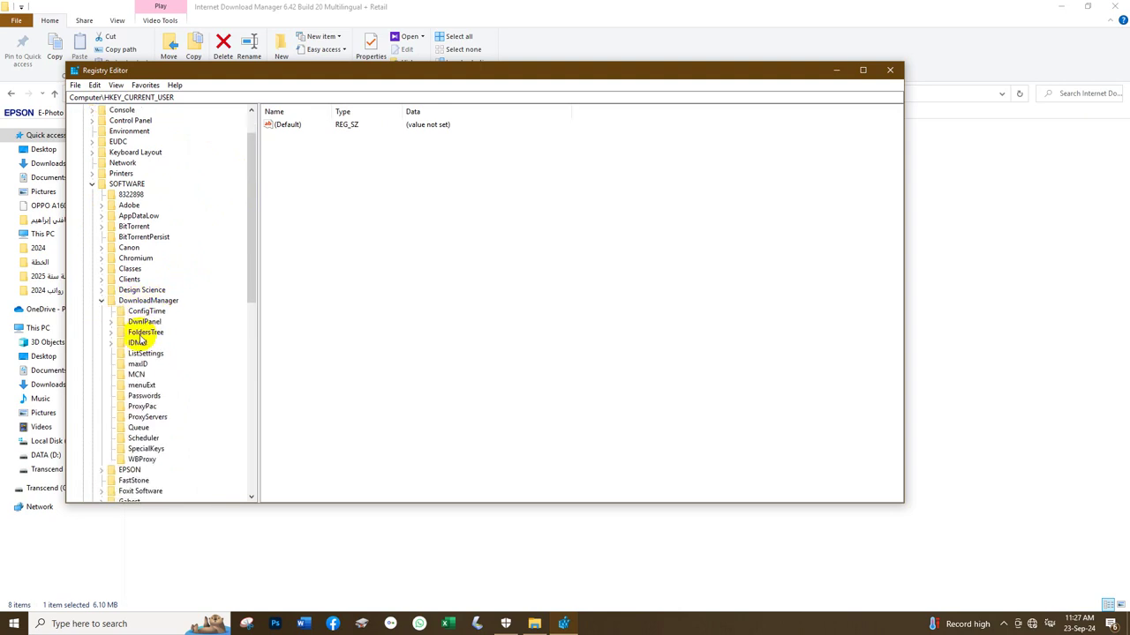
{"action": "scroll", "coordinate": [162, 325], "scroll_direction": "down", "scroll_amount": 1}
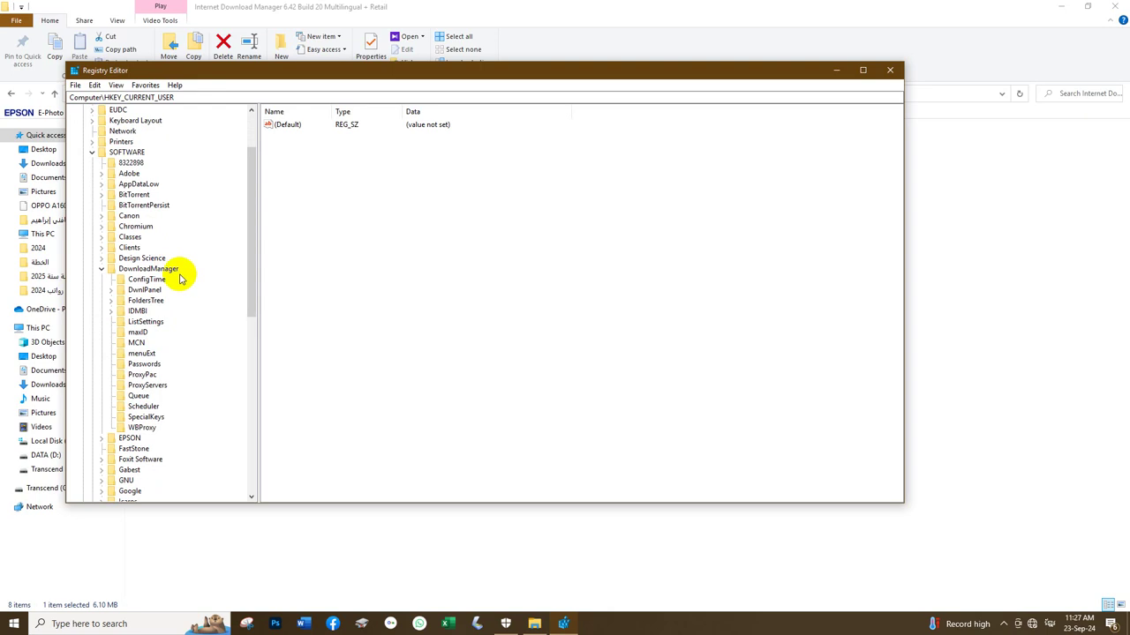
{"action": "scroll", "coordinate": [178, 280], "scroll_direction": "down", "scroll_amount": 1}
{"action": "scroll", "coordinate": [177, 281], "scroll_direction": "down", "scroll_amount": 5}
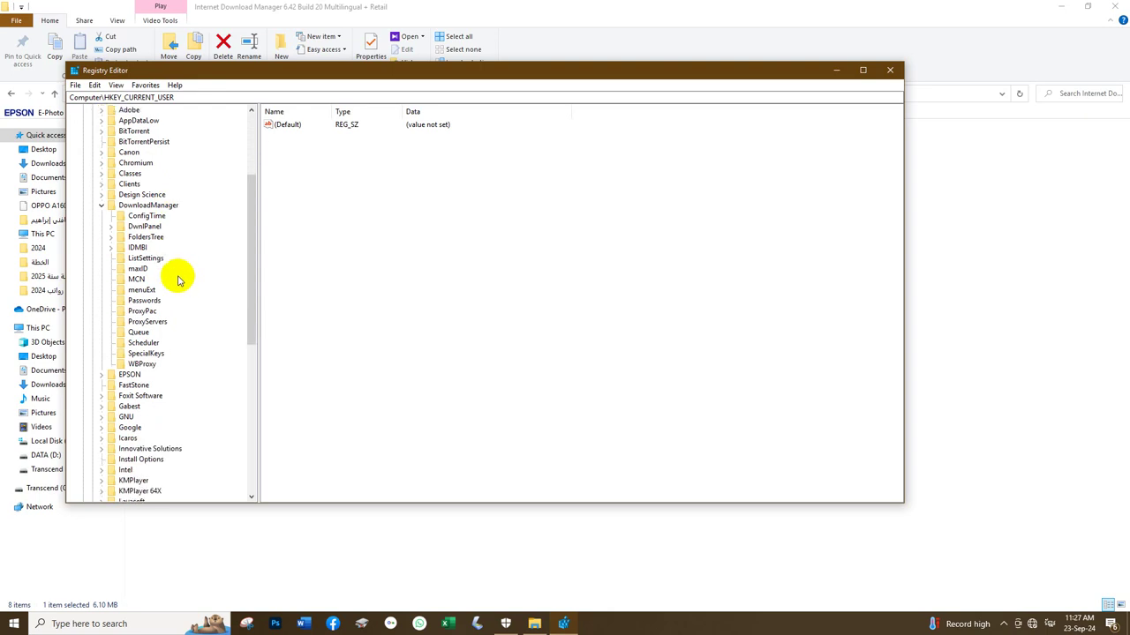
{"action": "scroll", "coordinate": [177, 281], "scroll_direction": "down", "scroll_amount": 4}
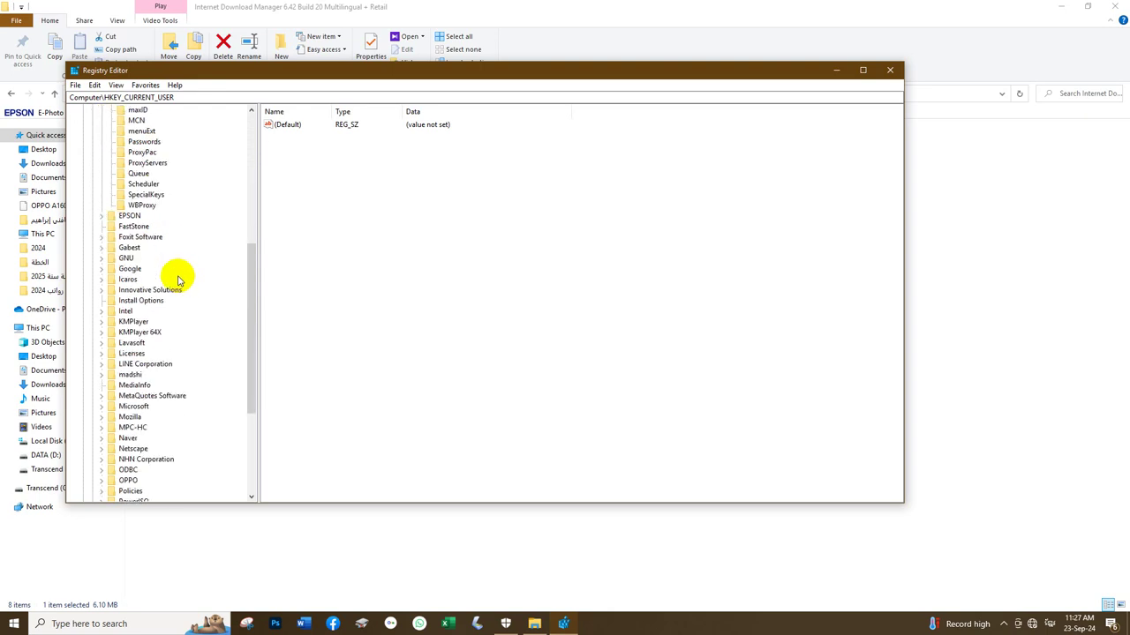
{"action": "scroll", "coordinate": [177, 281], "scroll_direction": "up", "scroll_amount": 9}
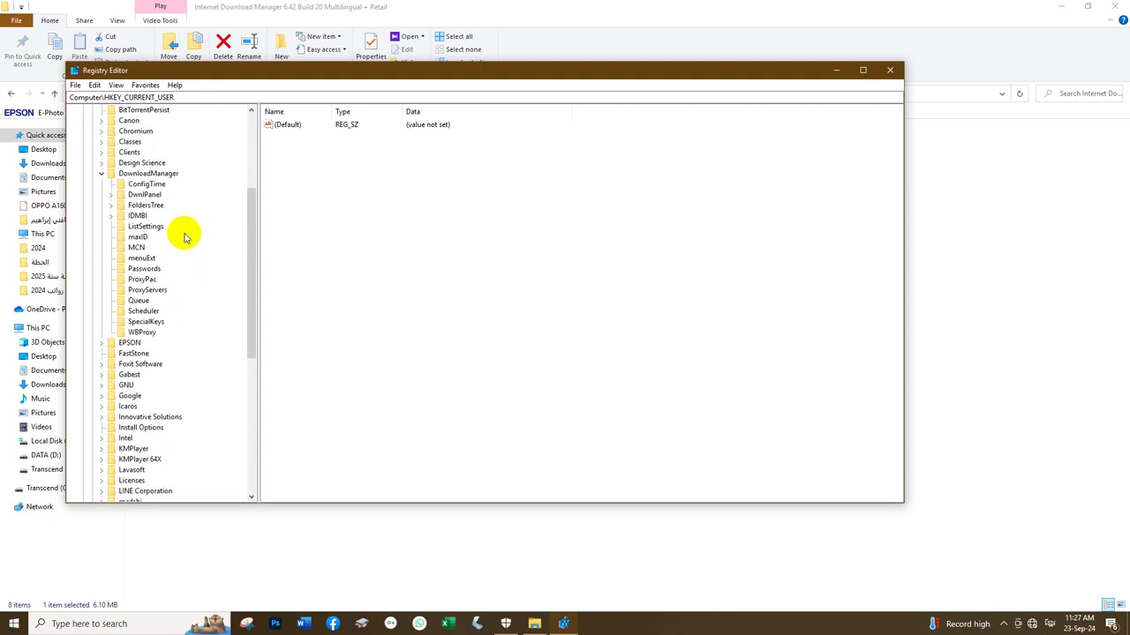
{"action": "left_click", "coordinate": [124, 239]}
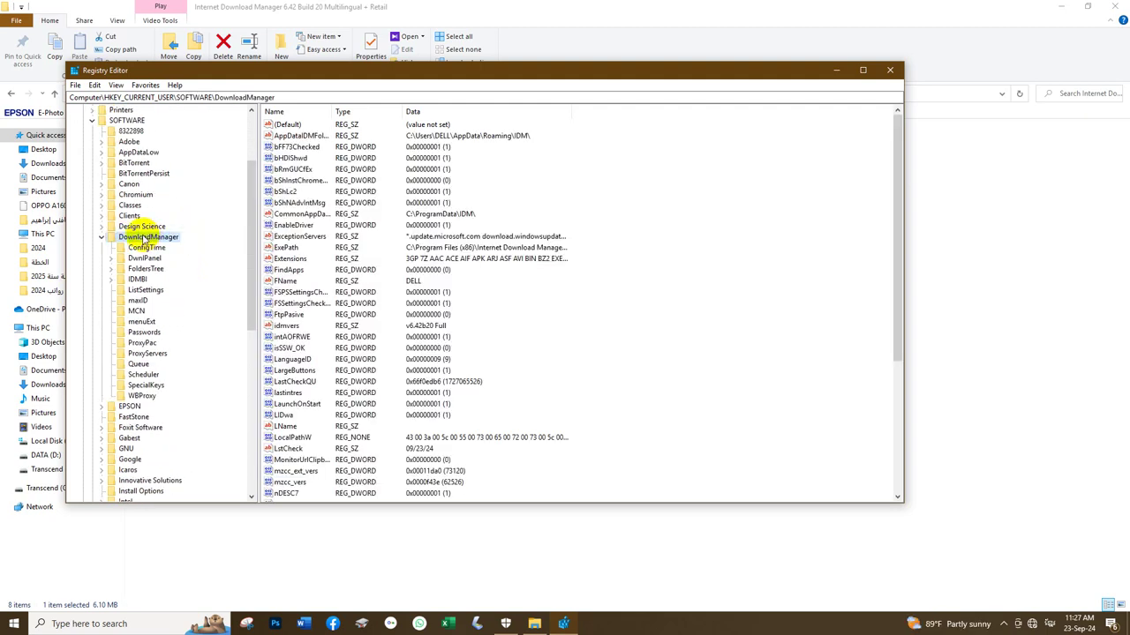
Step: Set the value data of the DownloadManager key's LstCheck string to 01/10/99
{"action": "scroll", "coordinate": [320, 323], "scroll_direction": "down", "scroll_amount": 2}
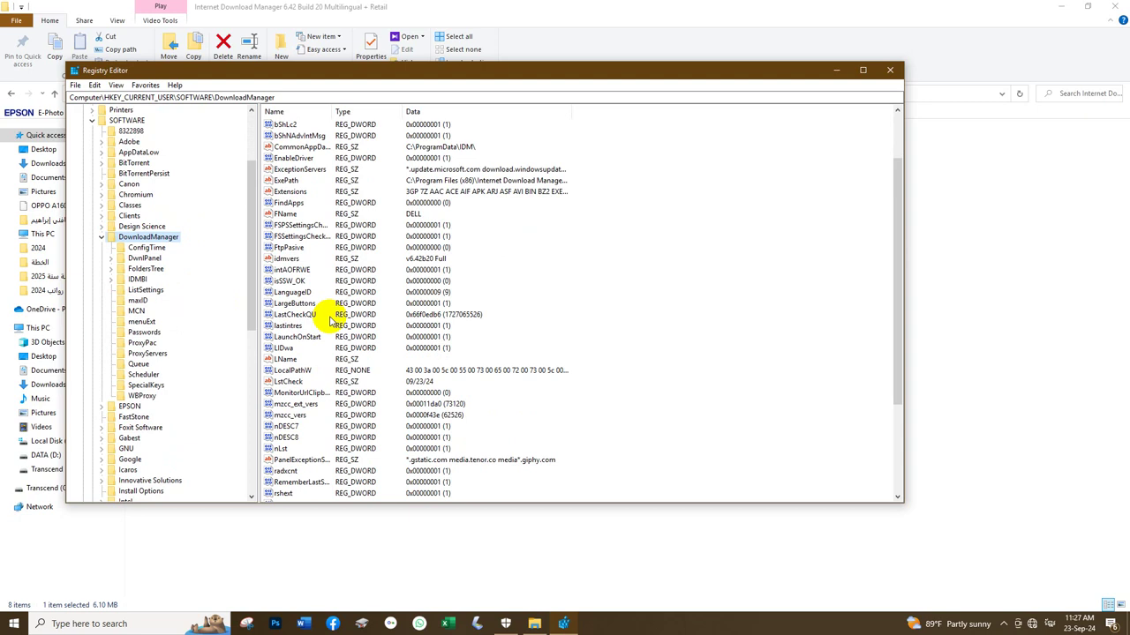
{"action": "double_click", "coordinate": [284, 382]}
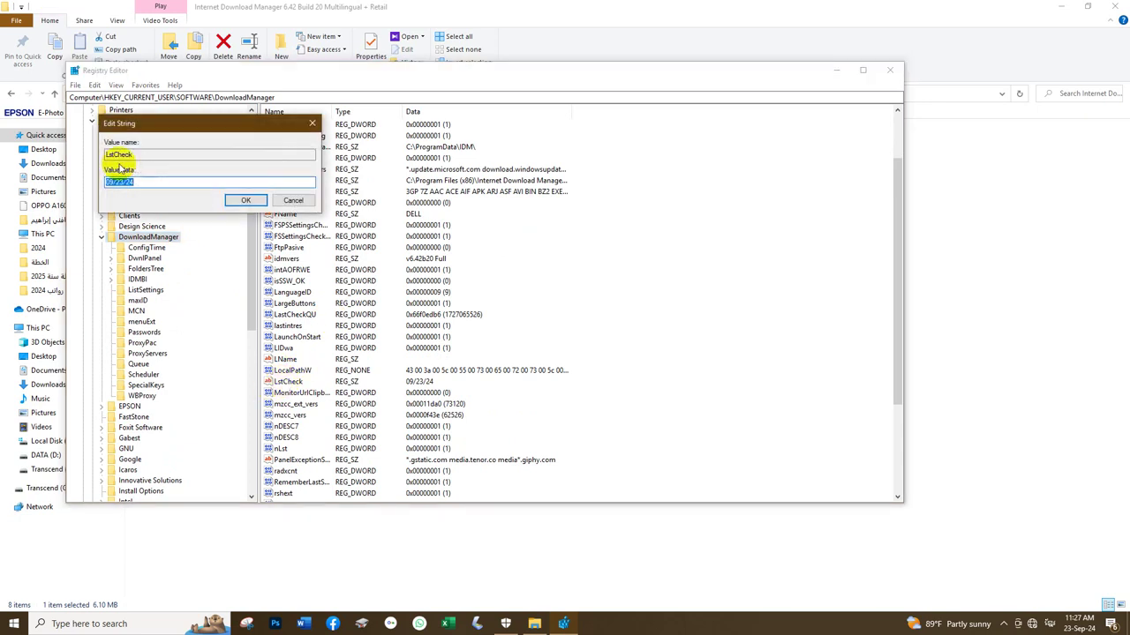
{"action": "left_click", "coordinate": [178, 181]}
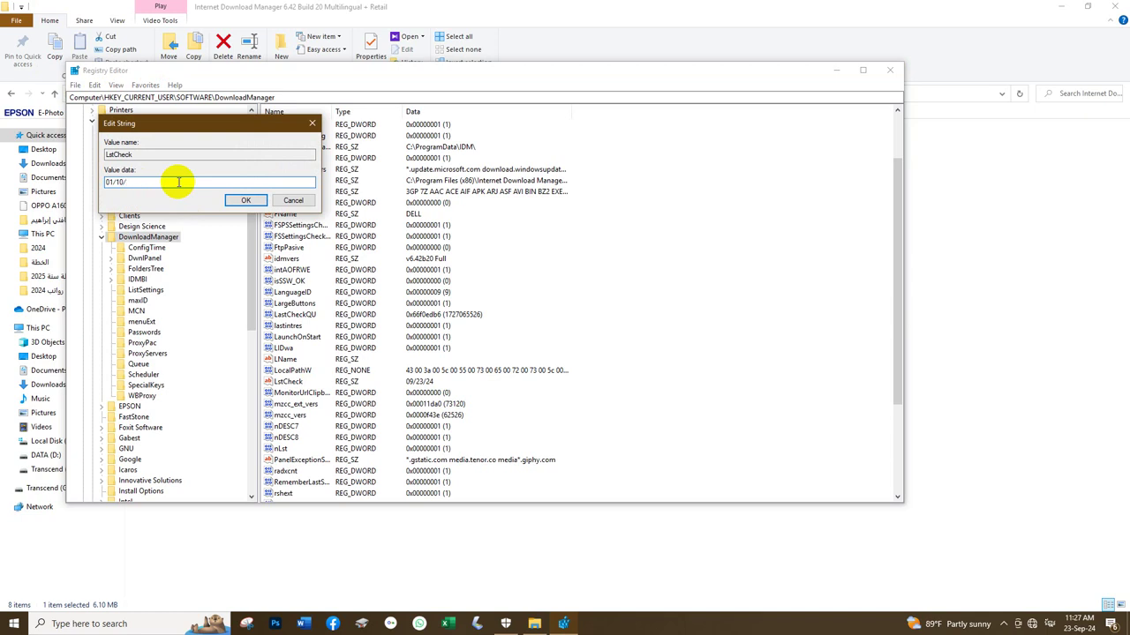
{"action": "left_click", "coordinate": [246, 201]}
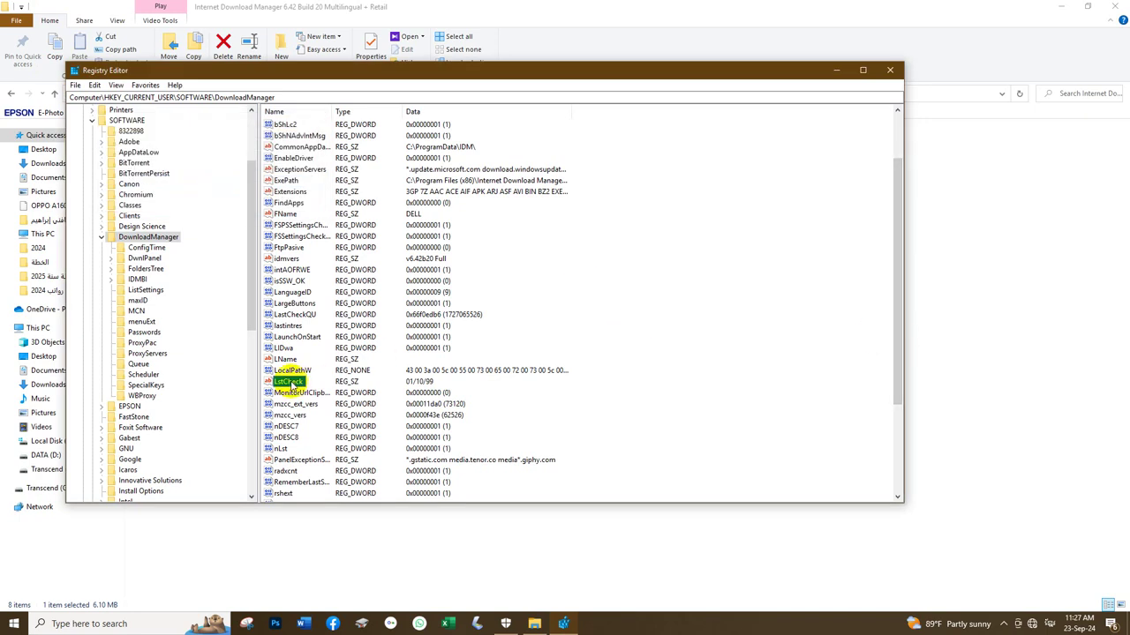
Step: Reopen the LstCheck string to verify its value data and close Registry Editor
{"action": "double_click", "coordinate": [292, 382]}
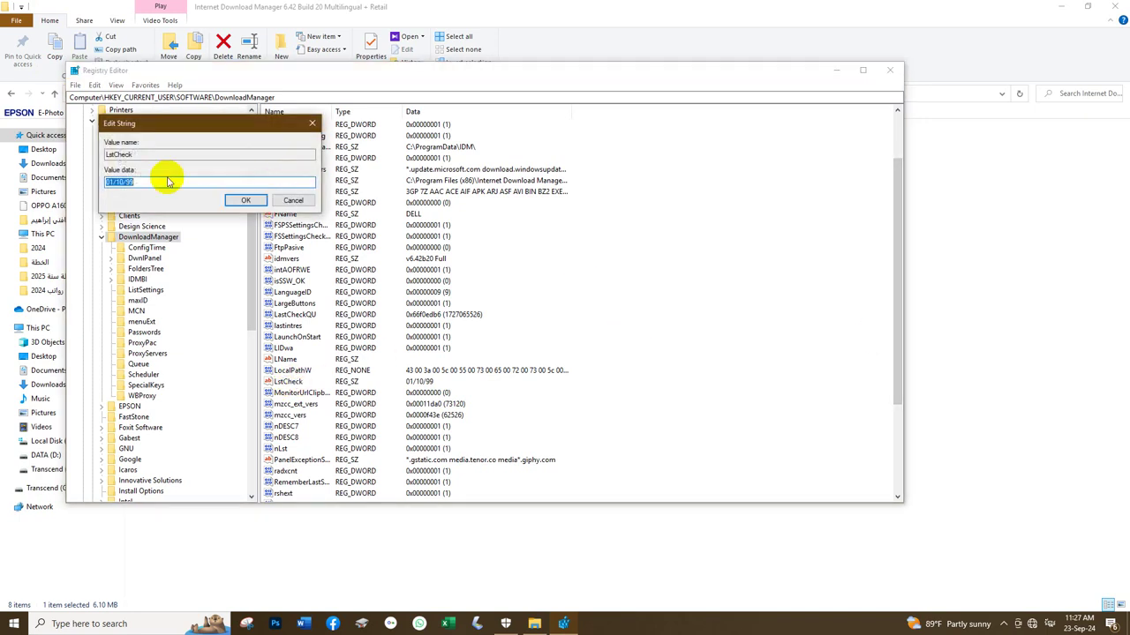
{"action": "left_click", "coordinate": [245, 201]}
{"action": "left_click", "coordinate": [889, 70]}
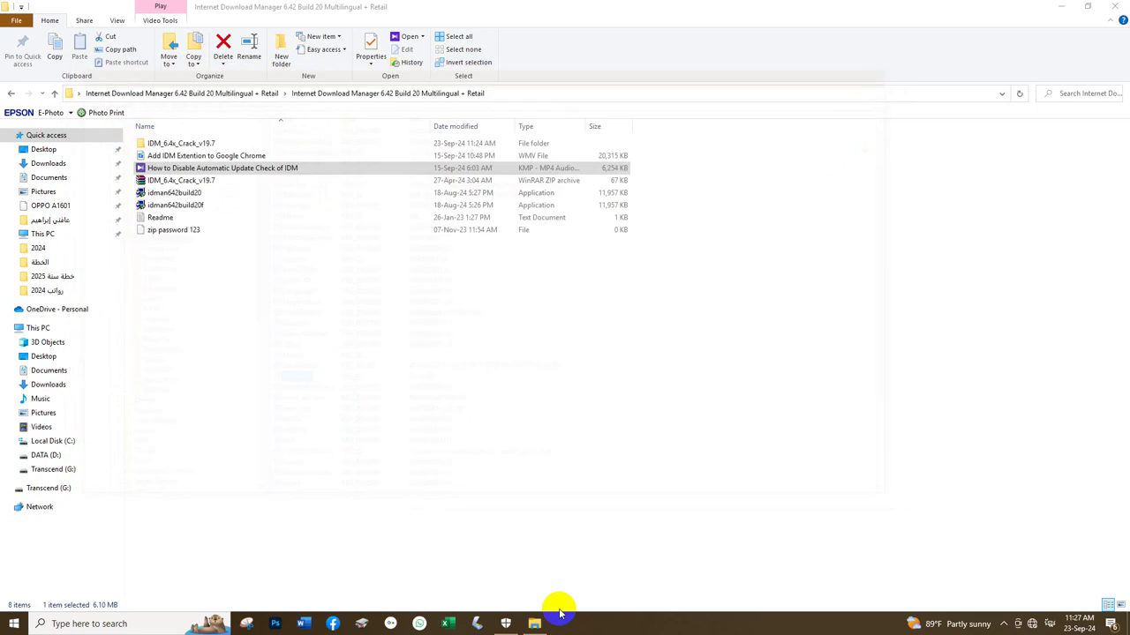
{"action": "left_click", "coordinate": [207, 171]}
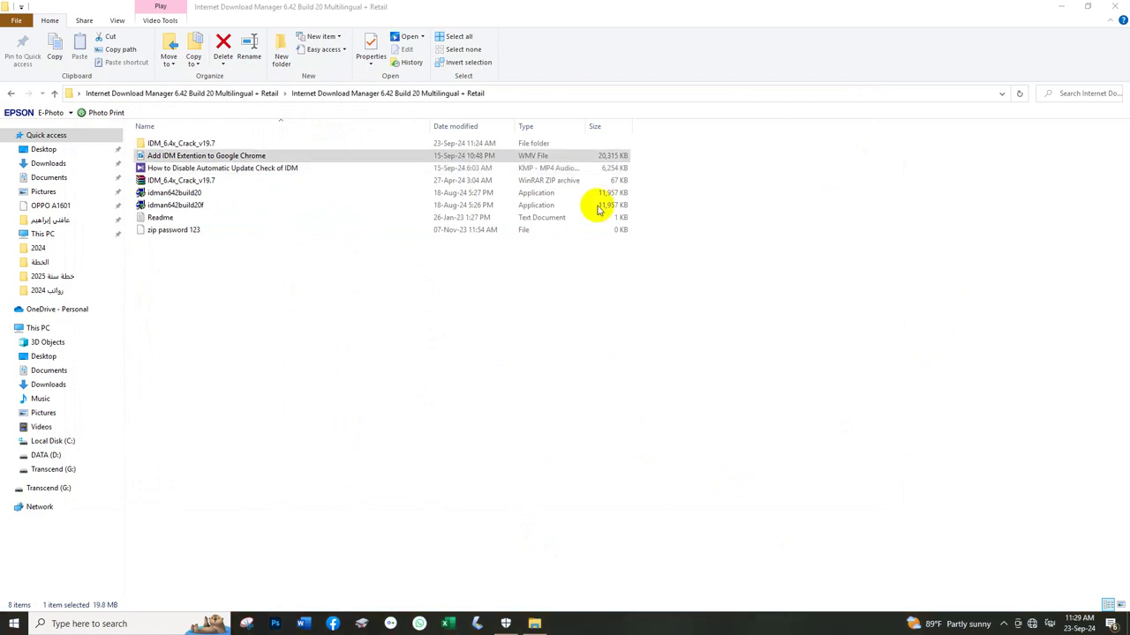
{"action": "right_click", "coordinate": [251, 158]}
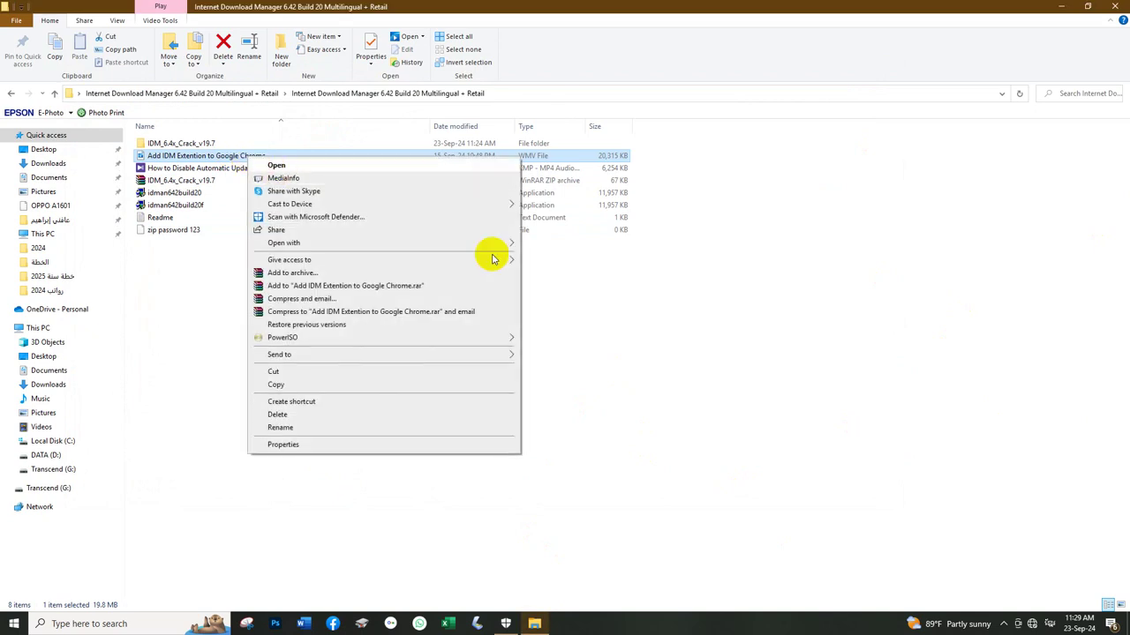
{"action": "left_click", "coordinate": [694, 329]}
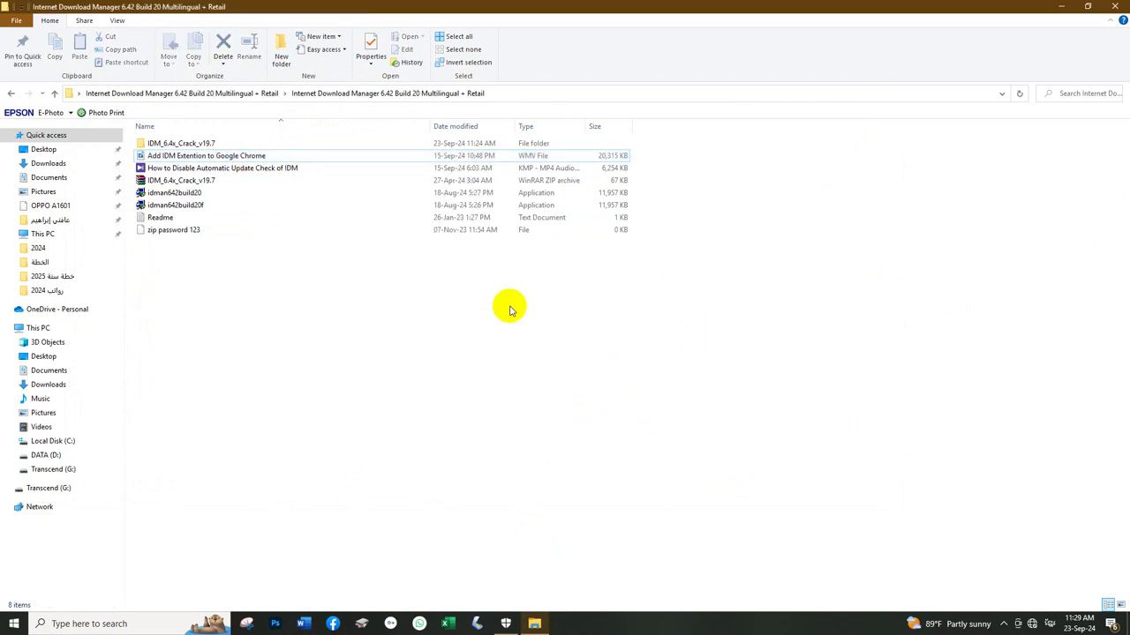
Step: Minimize the package folder, open a new File Explorer window and browse to C:\Program Files (x86)
{"action": "left_click", "coordinate": [1061, 6]}
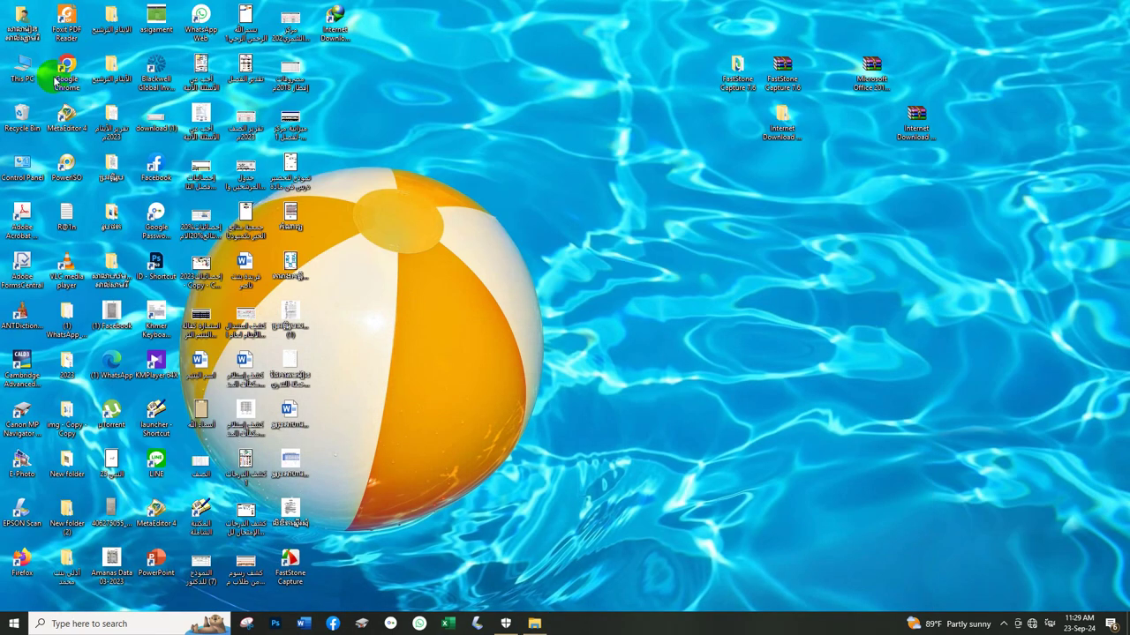
{"action": "key", "text": "super+e"}
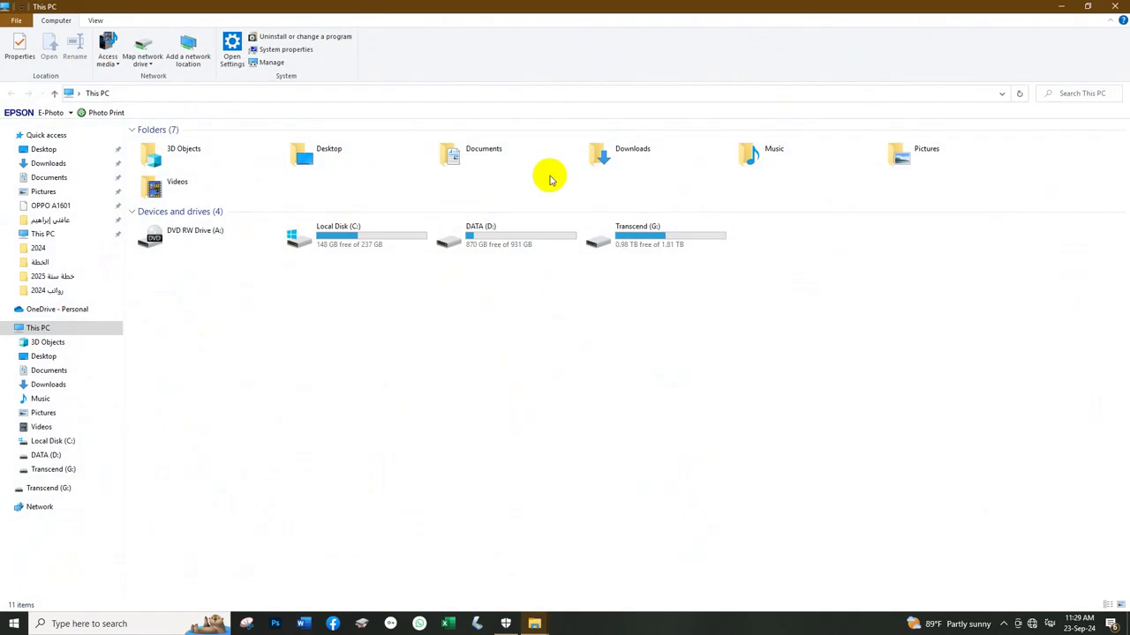
{"action": "left_click", "coordinate": [332, 241]}
{"action": "double_click", "coordinate": [331, 241]}
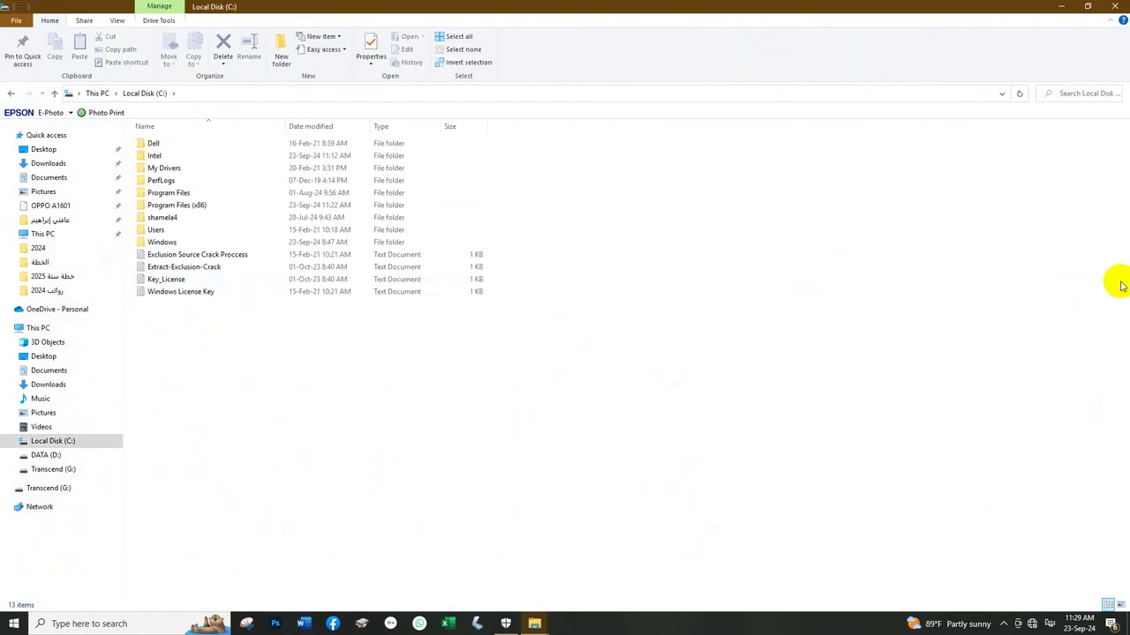
{"action": "double_click", "coordinate": [172, 192]}
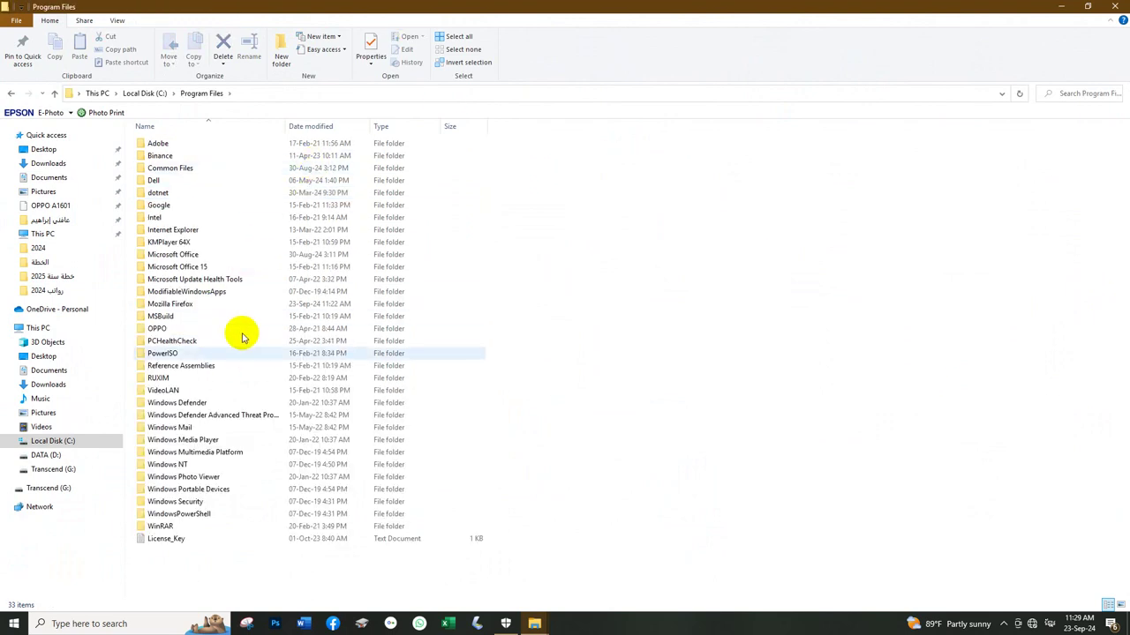
{"action": "left_click", "coordinate": [54, 93]}
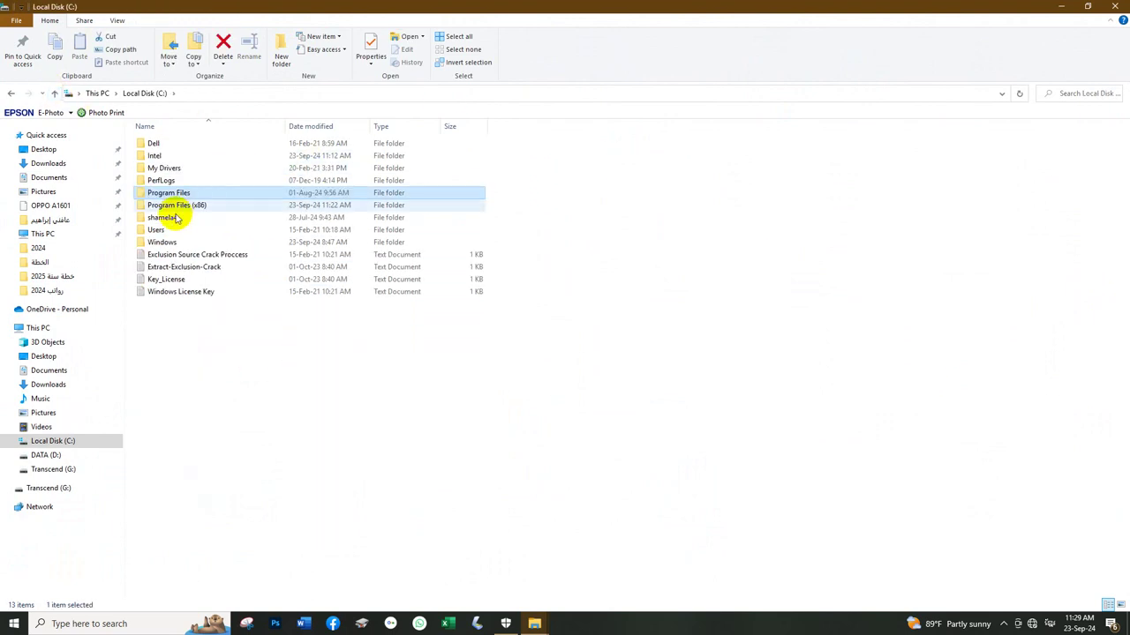
{"action": "double_click", "coordinate": [181, 205]}
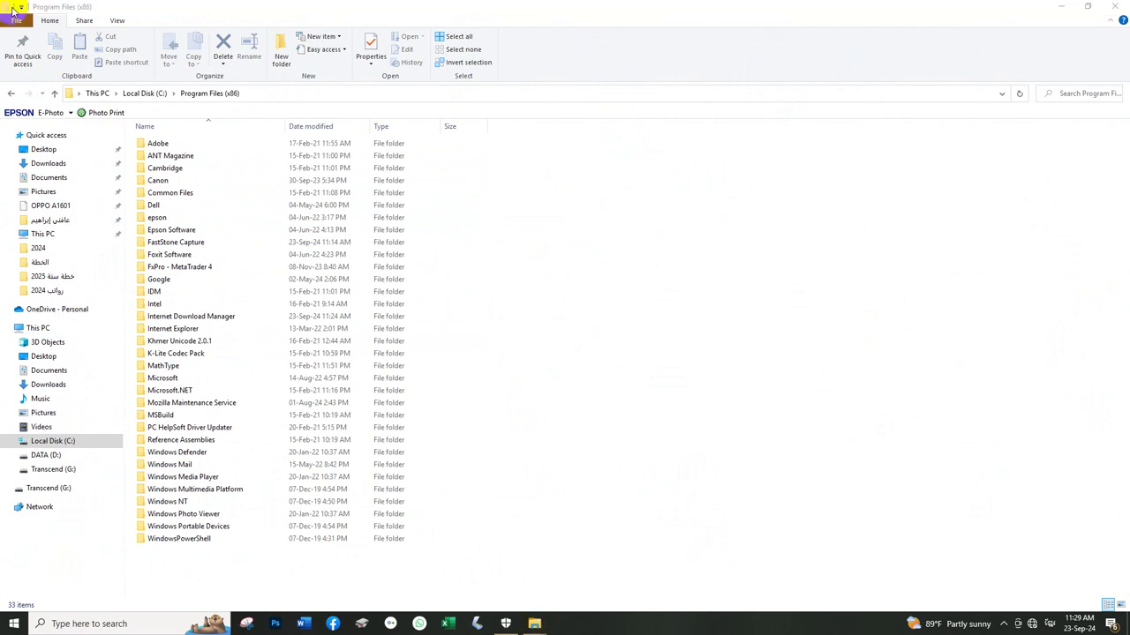
Step: Open the Internet Download Manager folder, select the IDMGCExt.crx file and minimize the window
{"action": "double_click", "coordinate": [202, 318]}
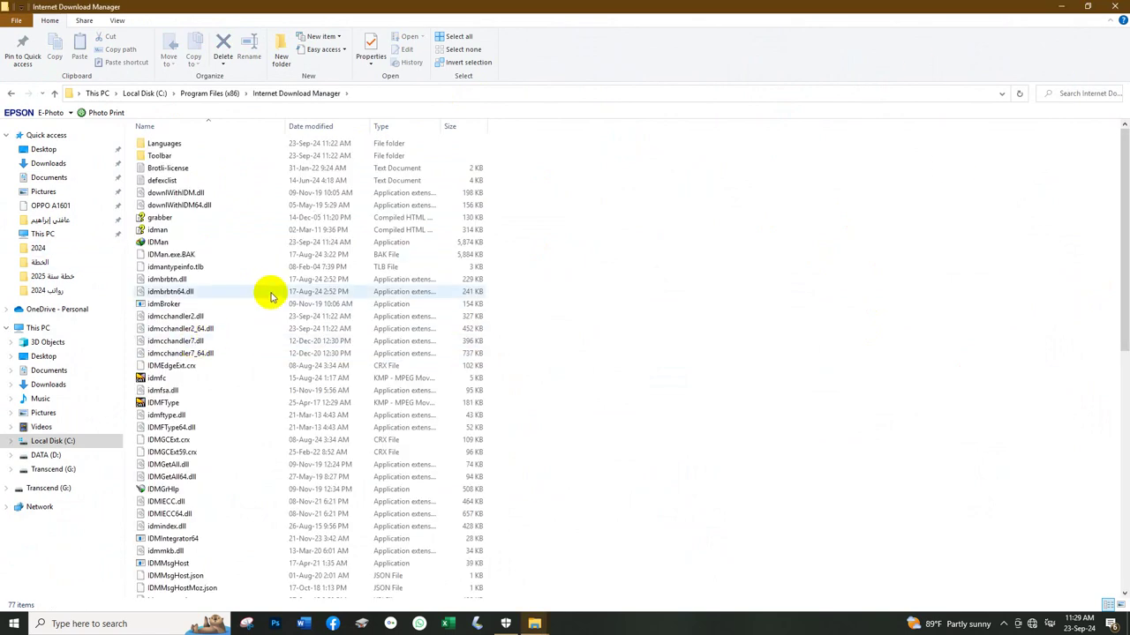
{"action": "left_click", "coordinate": [186, 439]}
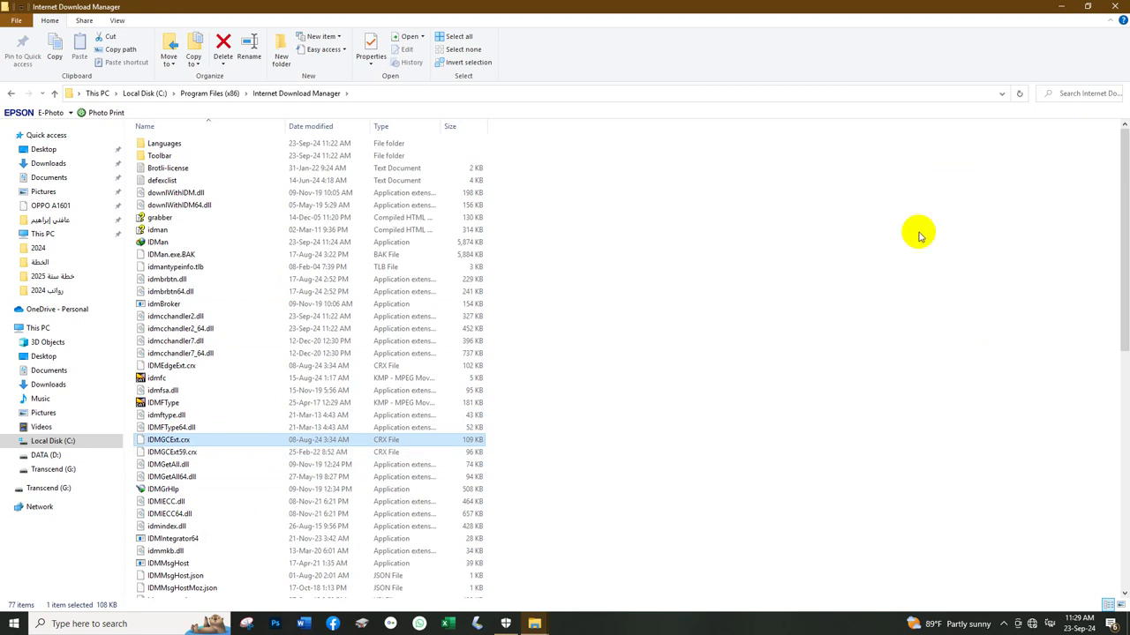
{"action": "left_click", "coordinate": [1062, 10]}
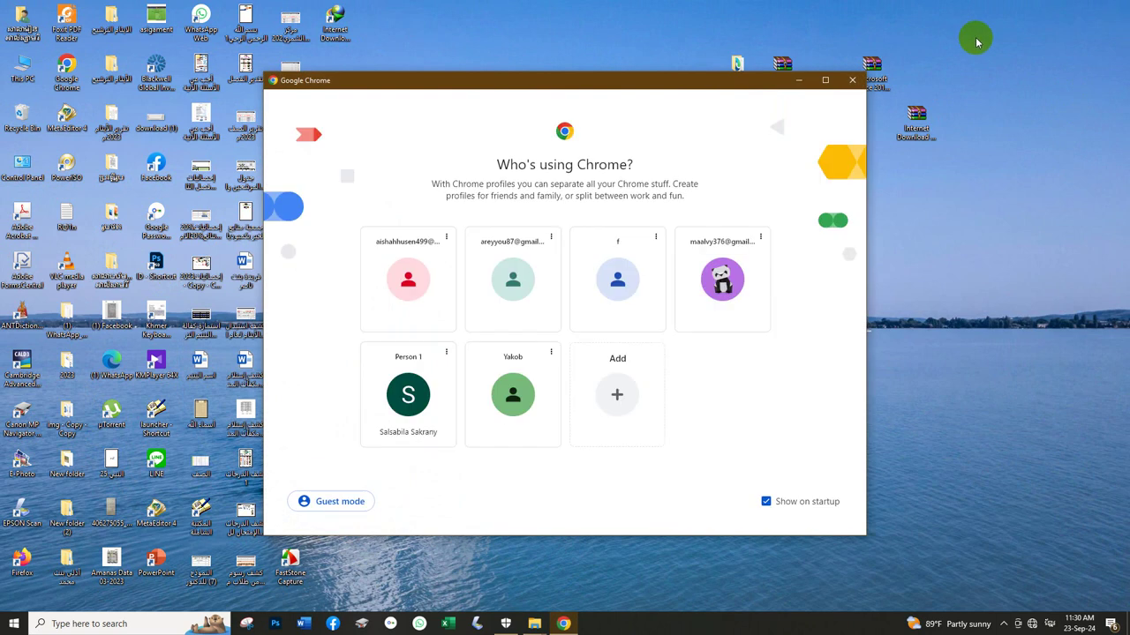
Step: Switch to Google Chrome, open the last existing profile in a maximized window and enable the IDM Integration Module extension
{"action": "left_click", "coordinate": [823, 80]}
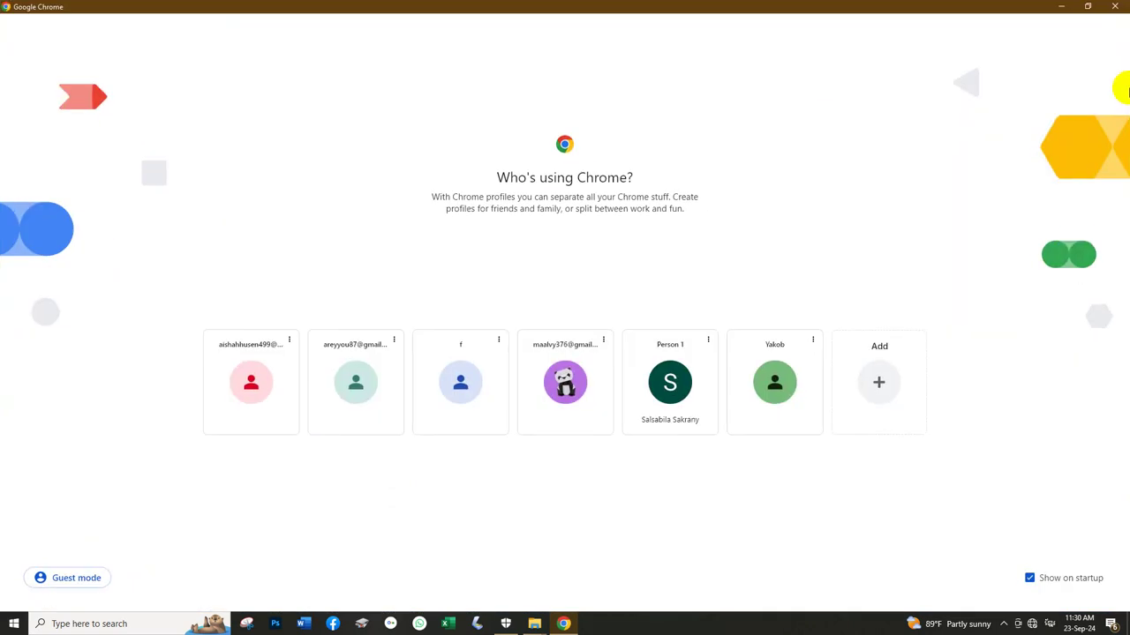
{"action": "left_click", "coordinate": [780, 389]}
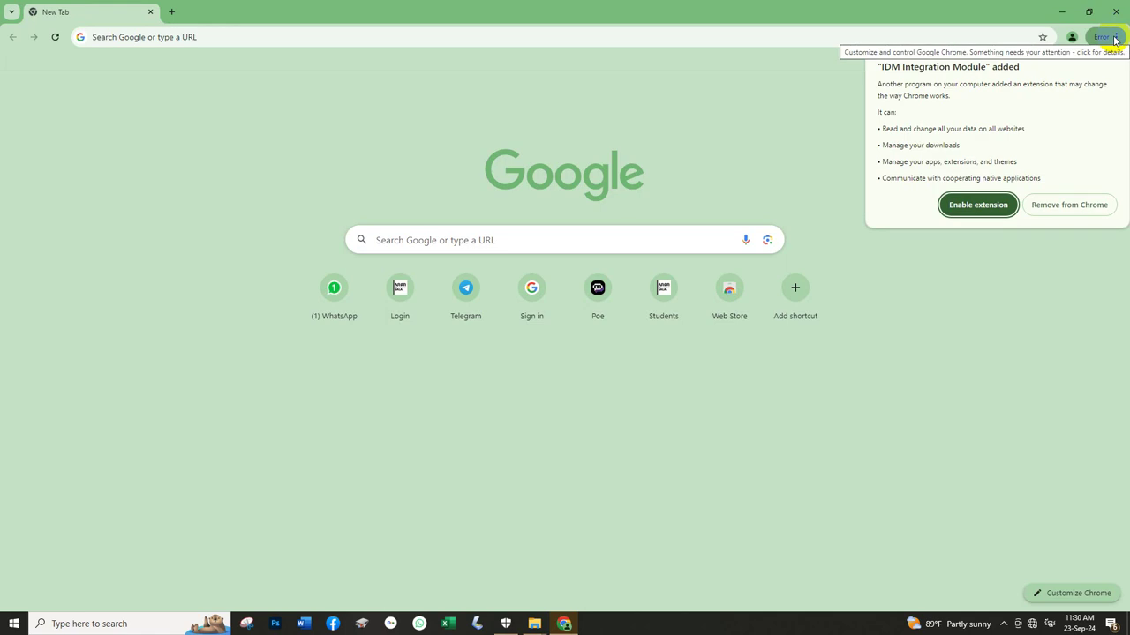
{"action": "left_click", "coordinate": [970, 208]}
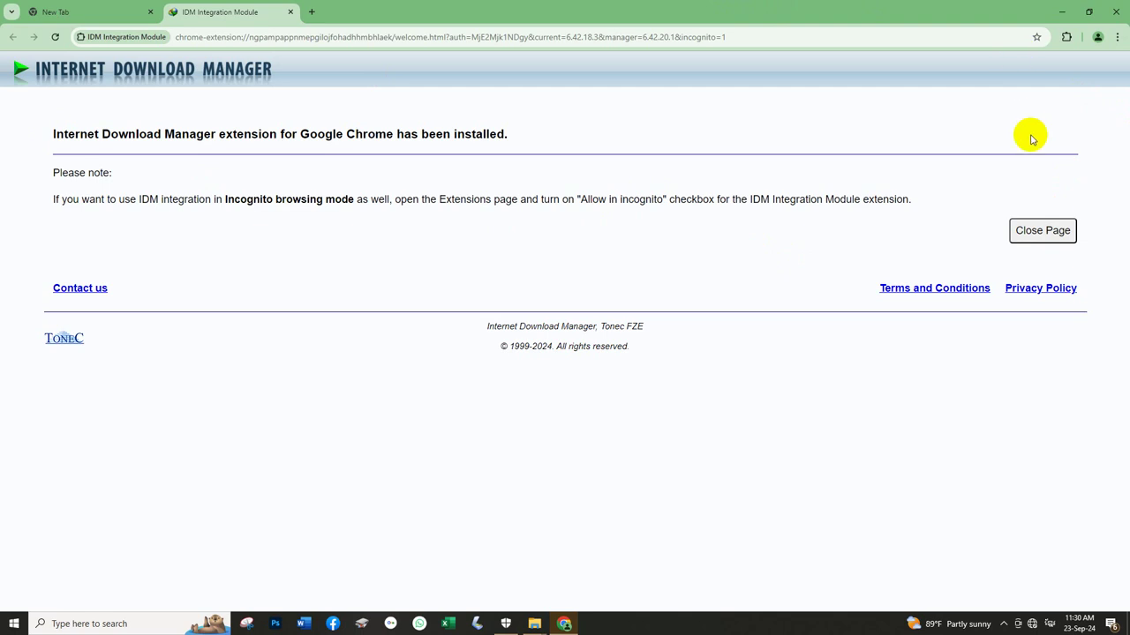
Step: Open Chrome's extension management page and turn on Developer mode
{"action": "left_click", "coordinate": [1117, 37]}
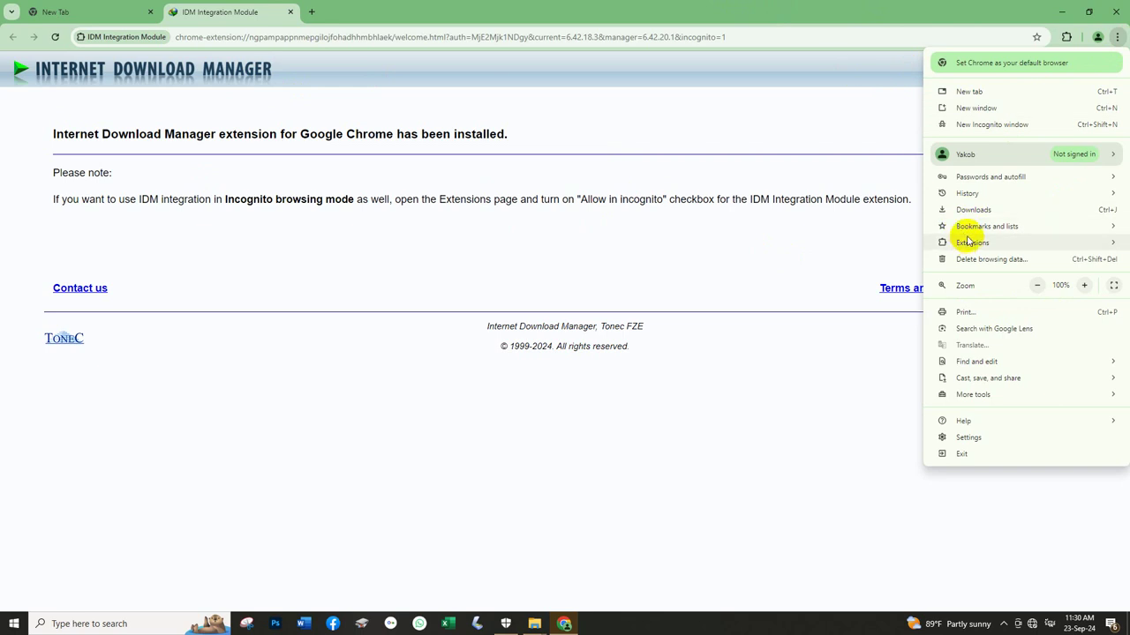
{"action": "mouse_move", "coordinate": [970, 243]}
{"action": "left_click", "coordinate": [870, 243]}
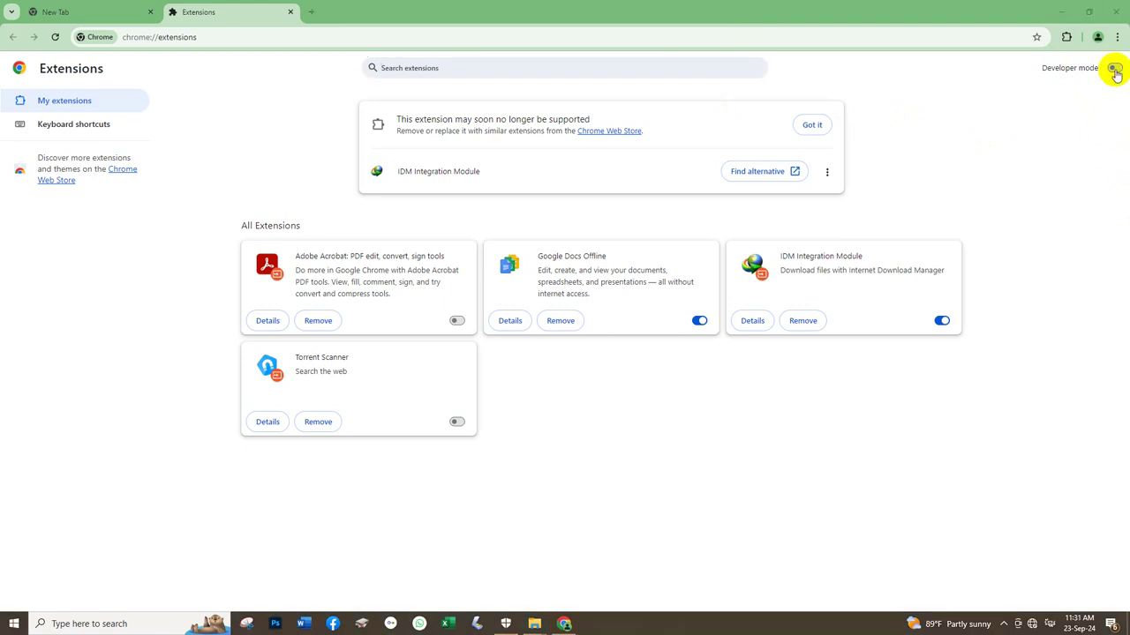
{"action": "left_click", "coordinate": [1114, 69]}
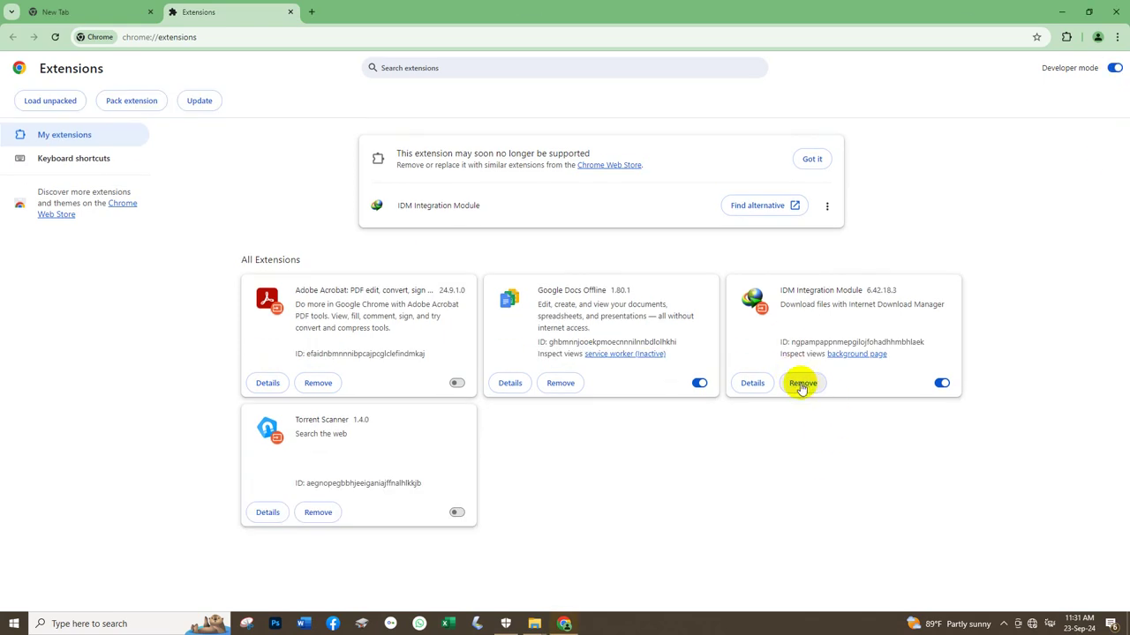
{"action": "left_click", "coordinate": [1114, 69]}
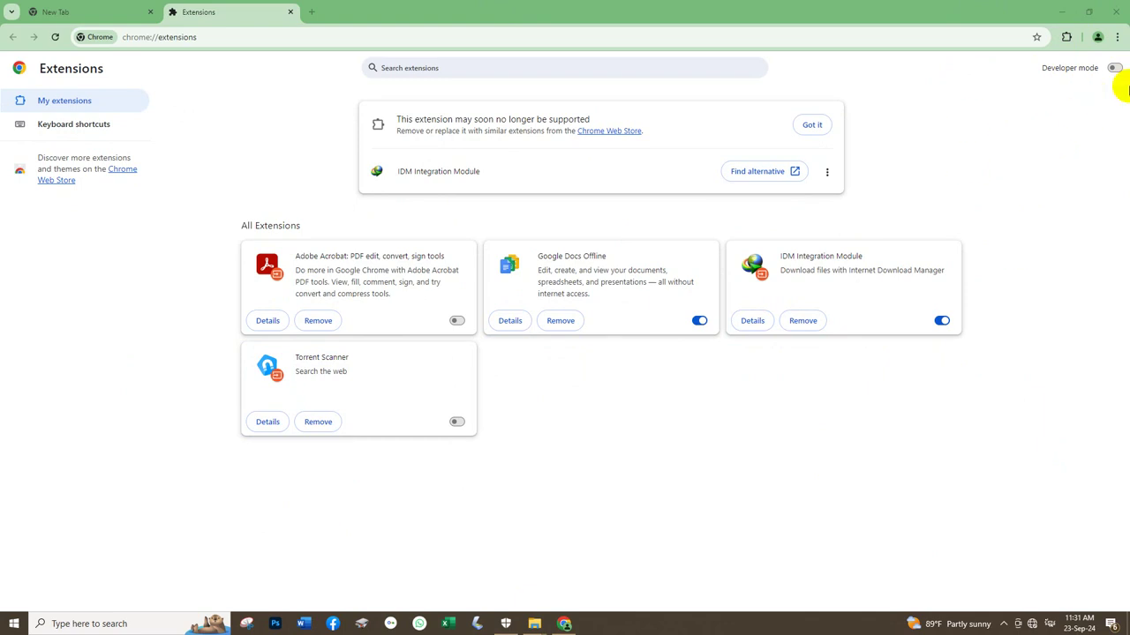
{"action": "left_click", "coordinate": [1113, 69]}
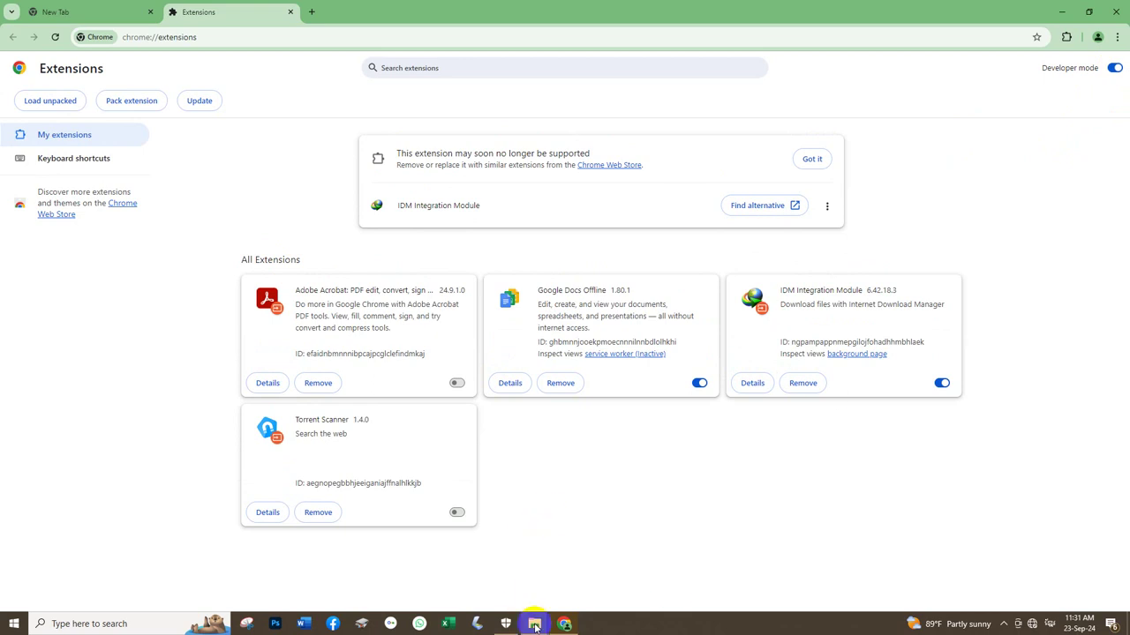
Step: Switch to File Explorer to view IDMGCExt.crx in the Internet Download Manager folder, and close that window
{"action": "mouse_move", "coordinate": [535, 627]}
{"action": "left_click", "coordinate": [570, 585]}
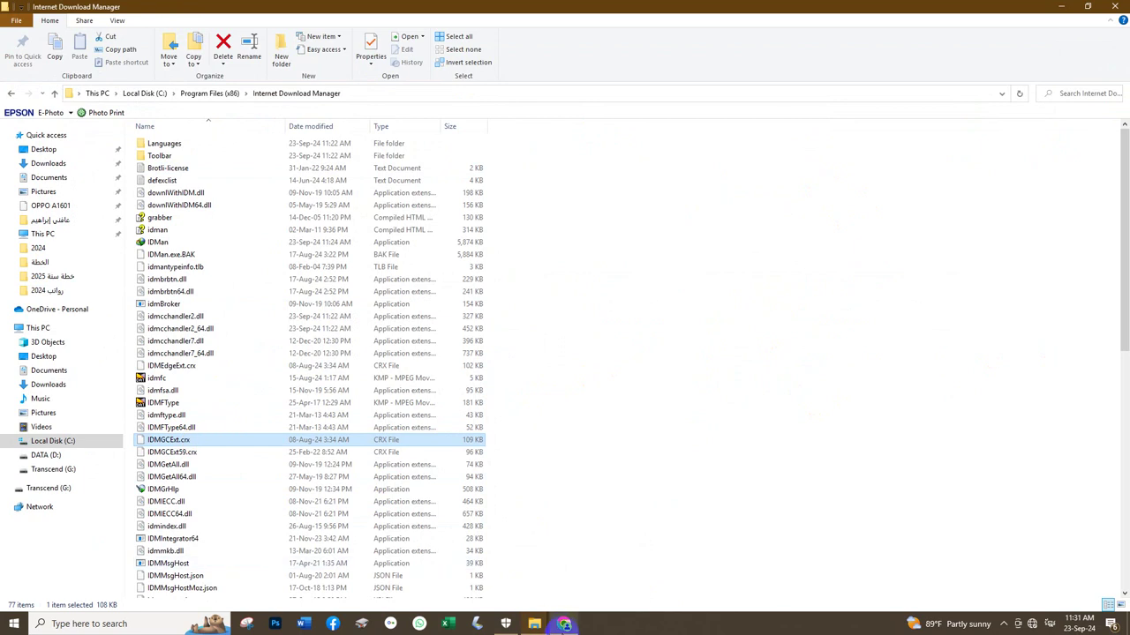
{"action": "left_click", "coordinate": [1114, 6]}
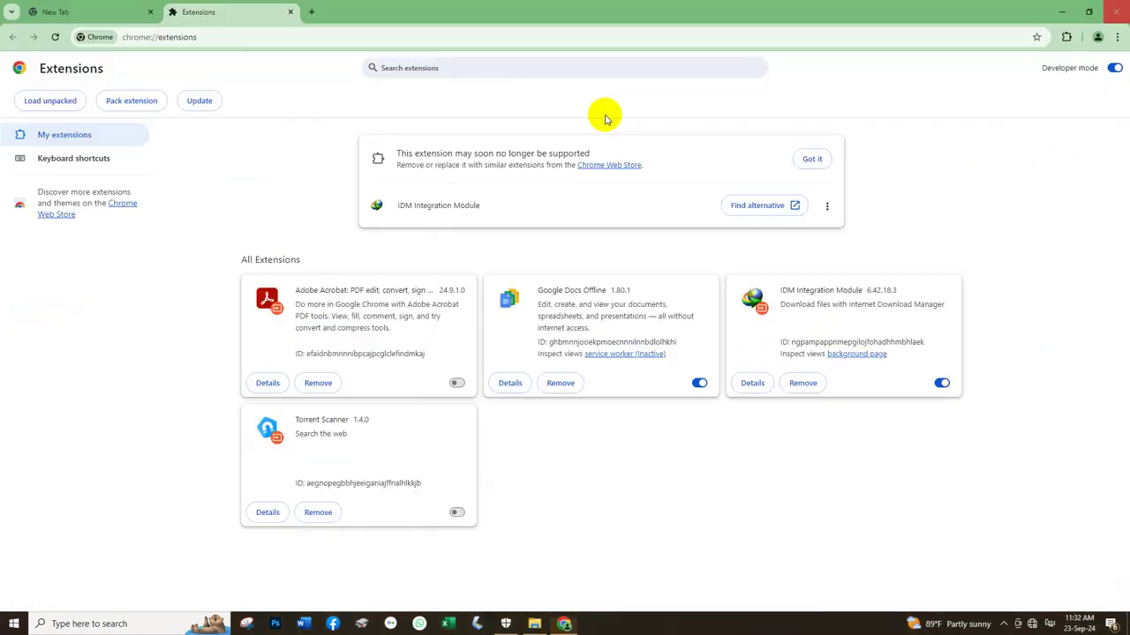
Step: Turn off Developer mode on the Extensions page and close Chrome
{"action": "left_click", "coordinate": [1115, 68]}
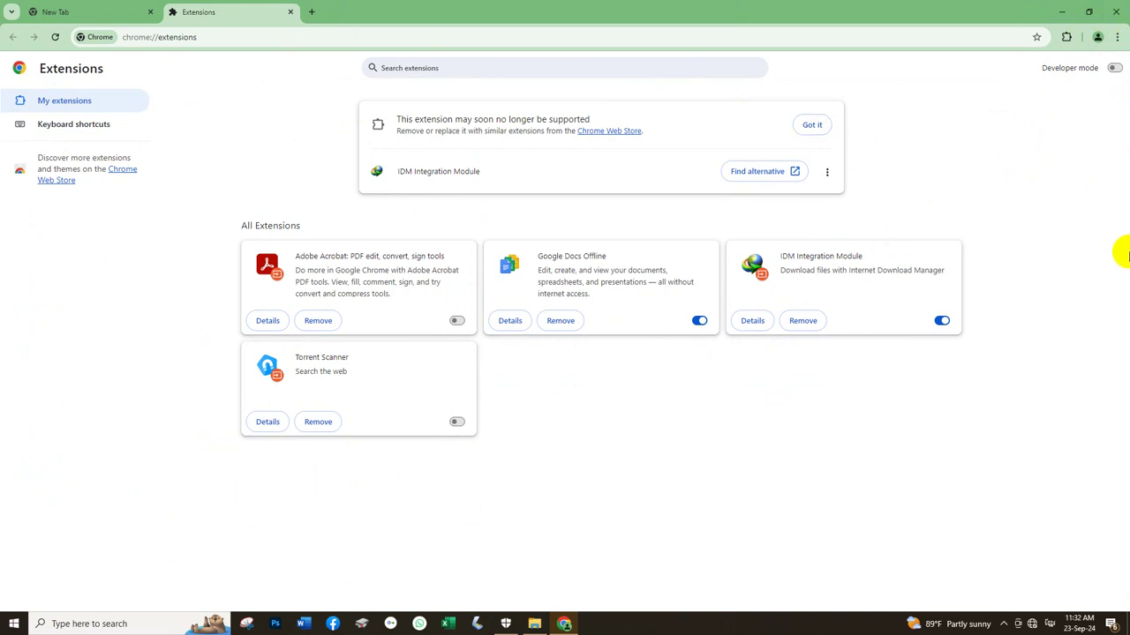
{"action": "left_click", "coordinate": [1119, 11]}
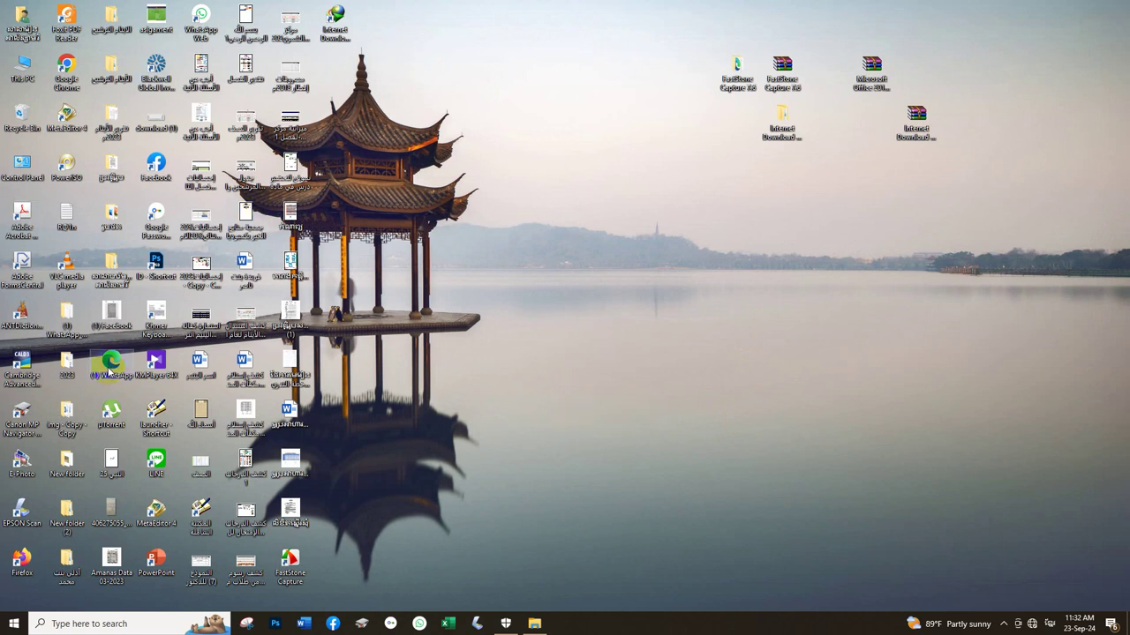
Step: Launch Microsoft Edge through a Windows search for "micro" and maximize its window
{"action": "double_click", "coordinate": [111, 361]}
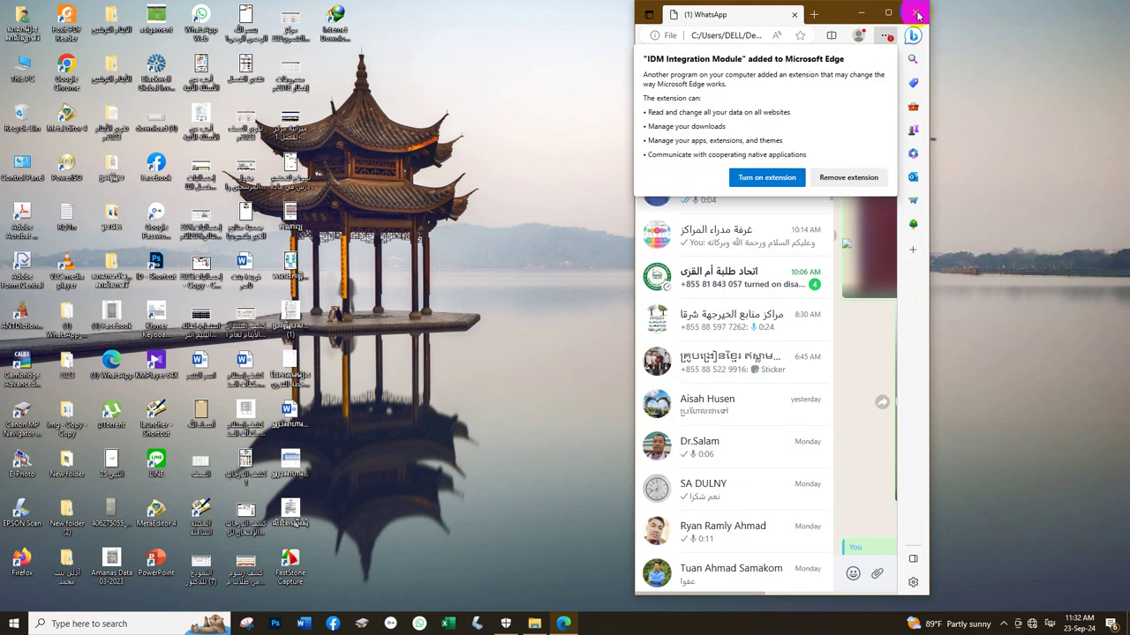
{"action": "left_click", "coordinate": [917, 15]}
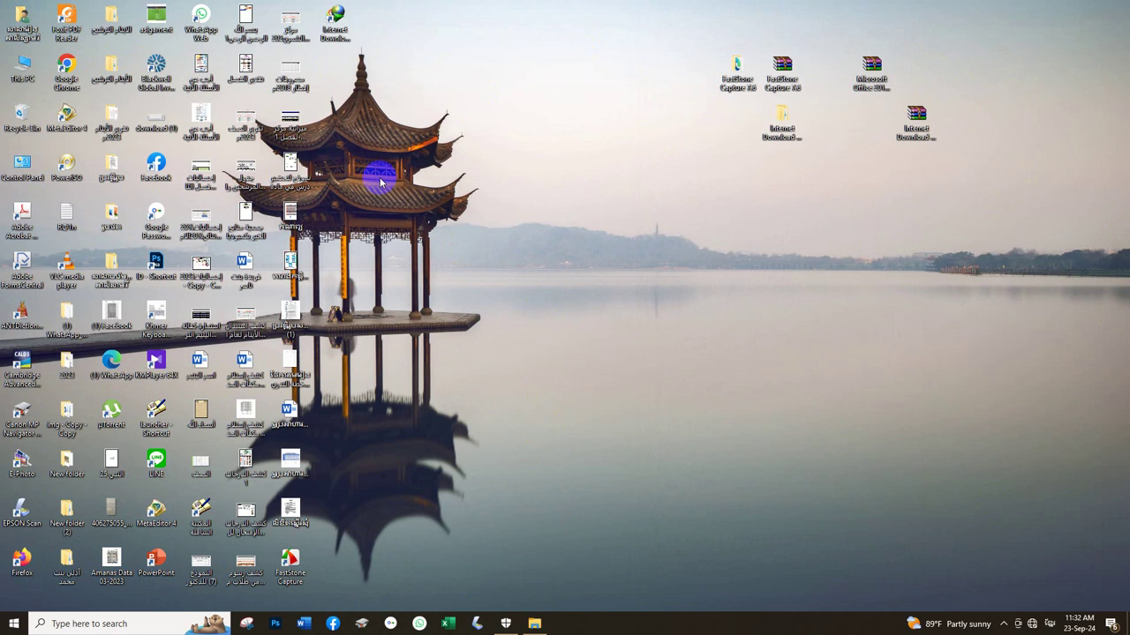
{"action": "left_click", "coordinate": [137, 624]}
{"action": "type", "text": "mic"}
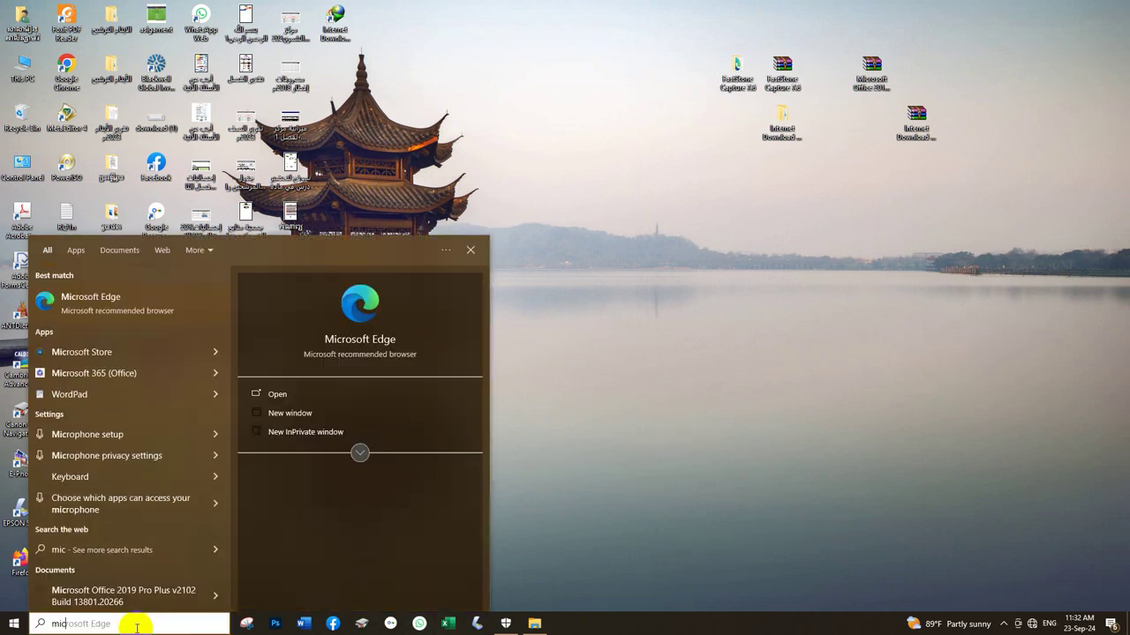
{"action": "type", "text": "ro"}
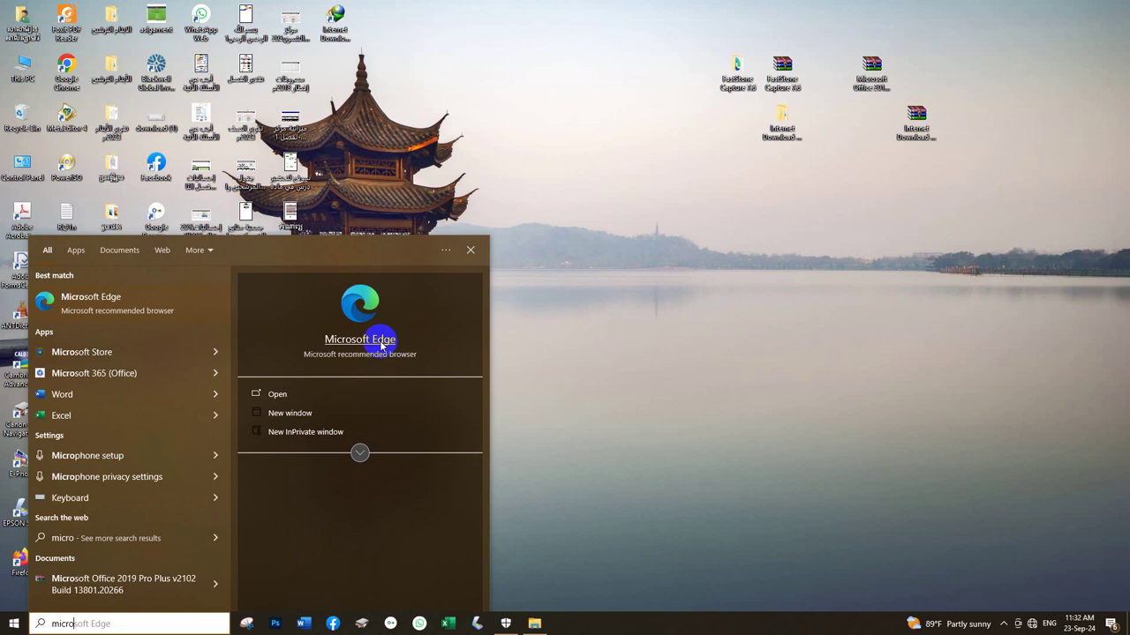
{"action": "left_click", "coordinate": [381, 346]}
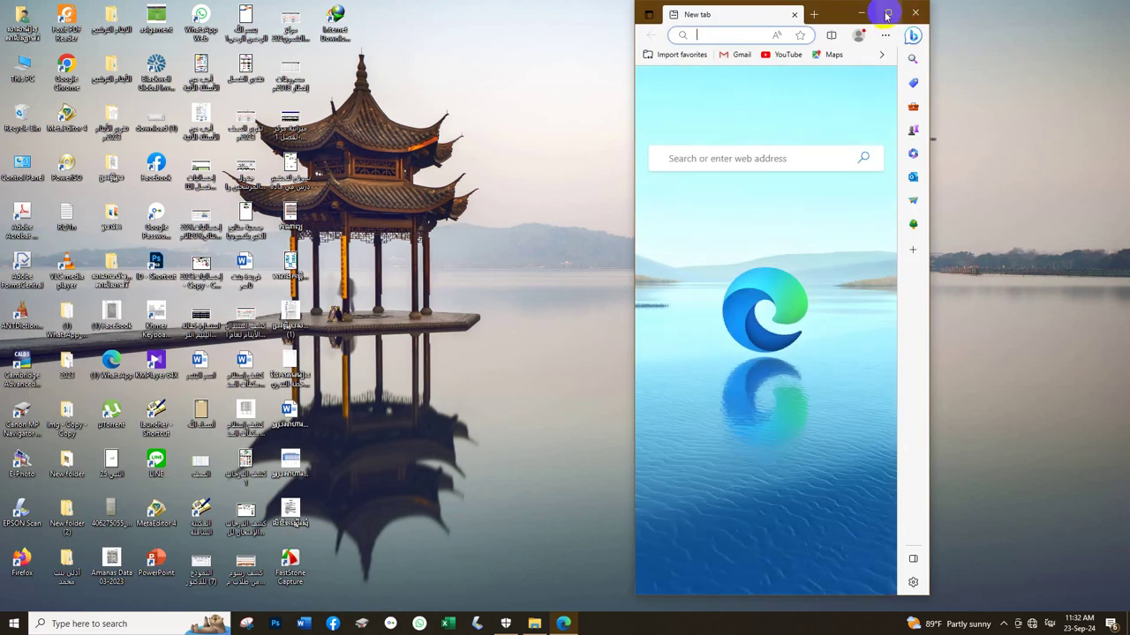
{"action": "left_click", "coordinate": [887, 15]}
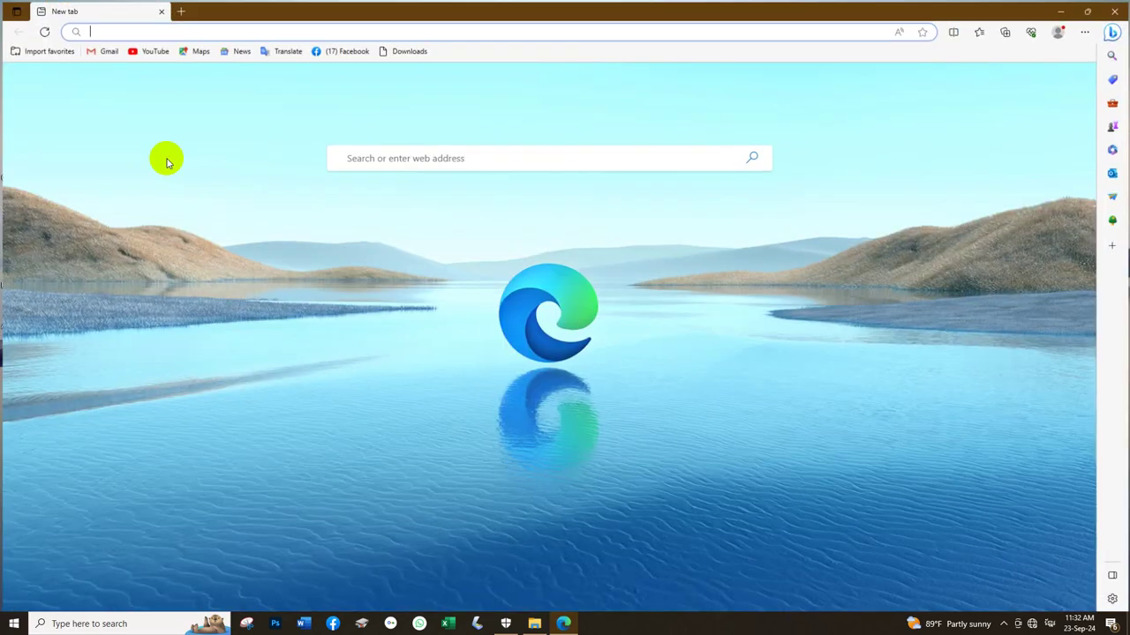
Step: Open Edge's extension management page, turn on the IDM Integration Module extension and close Edge
{"action": "left_click", "coordinate": [1088, 29]}
{"action": "left_click", "coordinate": [975, 209]}
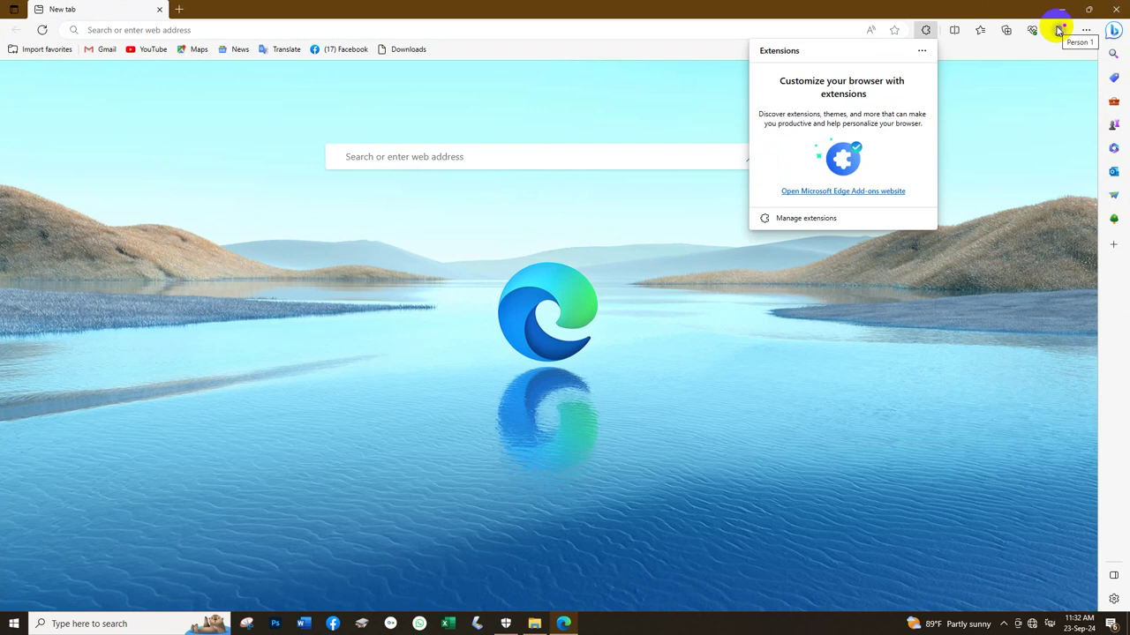
{"action": "left_click", "coordinate": [795, 218]}
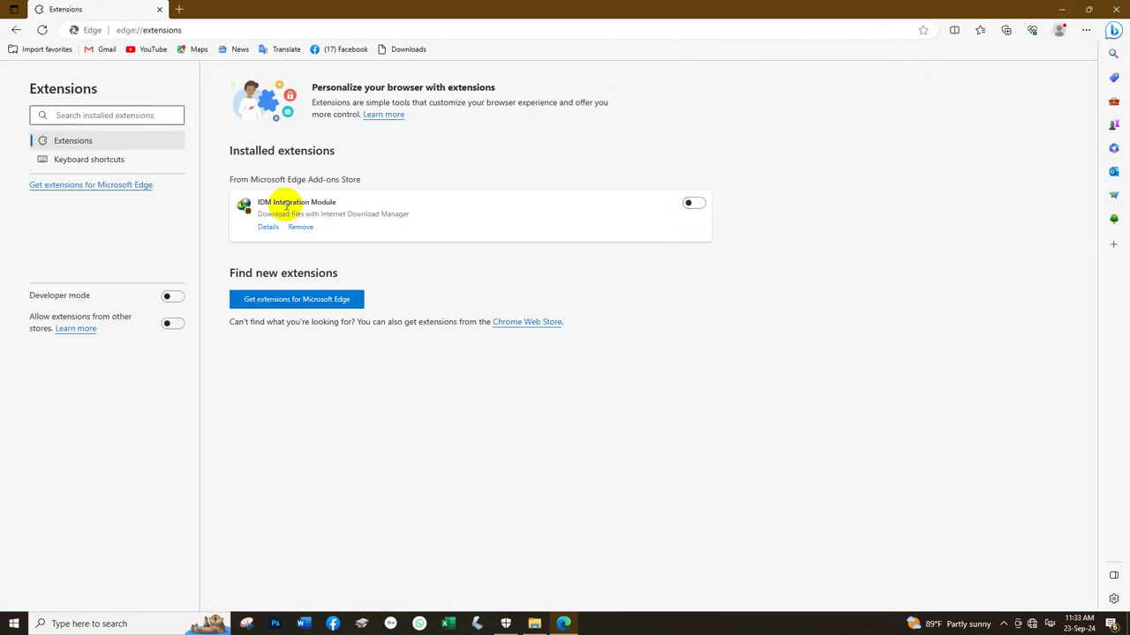
{"action": "left_click", "coordinate": [695, 203]}
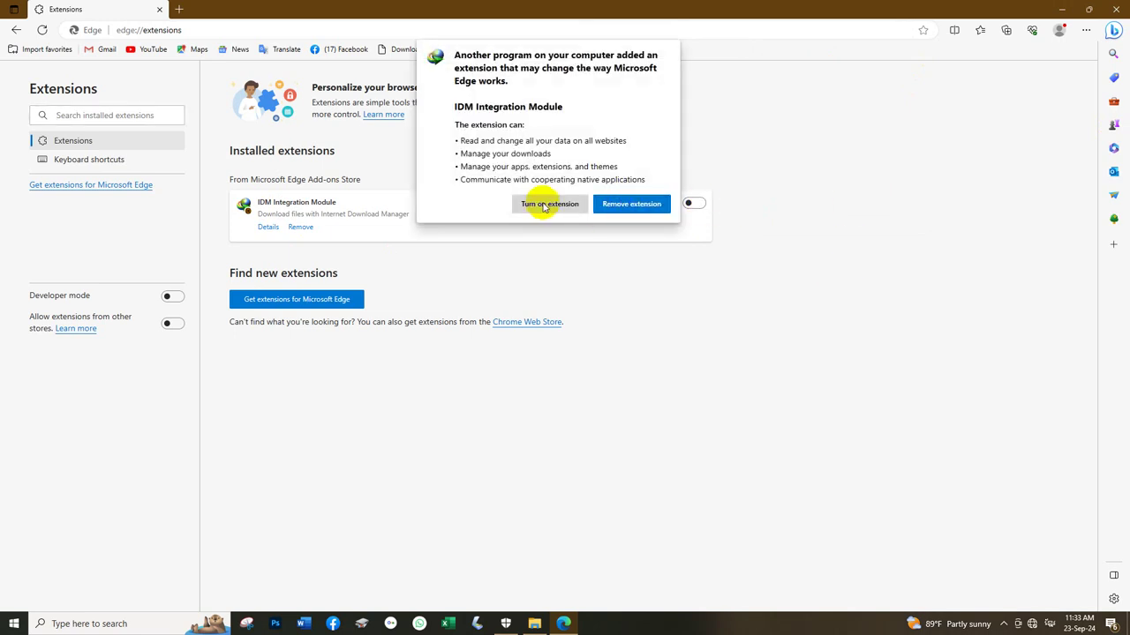
{"action": "left_click", "coordinate": [547, 203]}
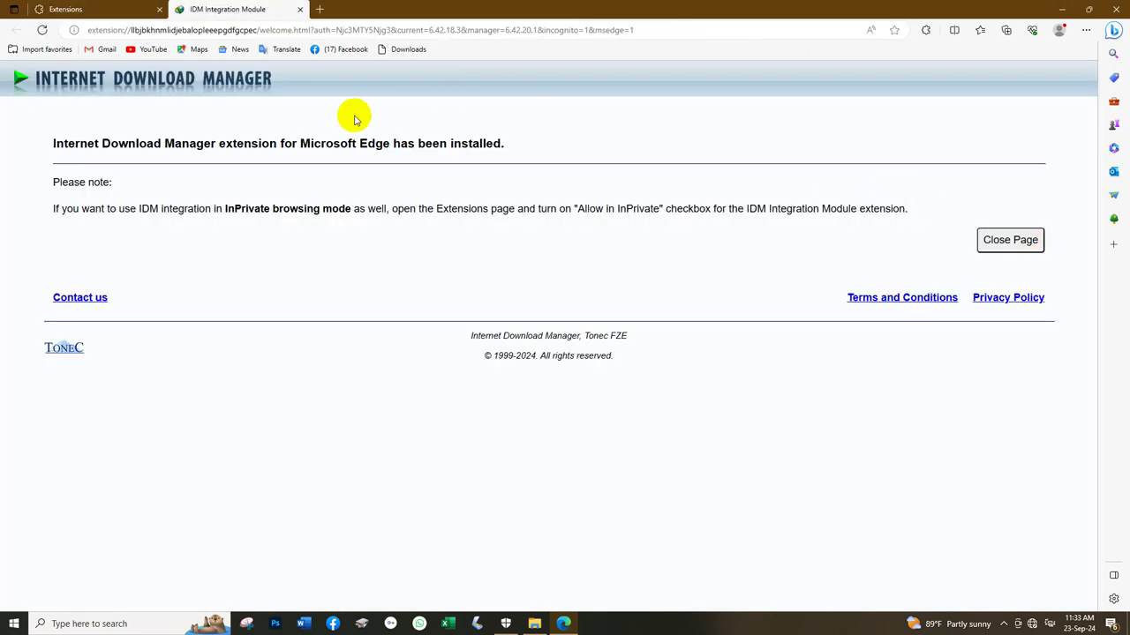
{"action": "left_click", "coordinate": [1117, 10]}
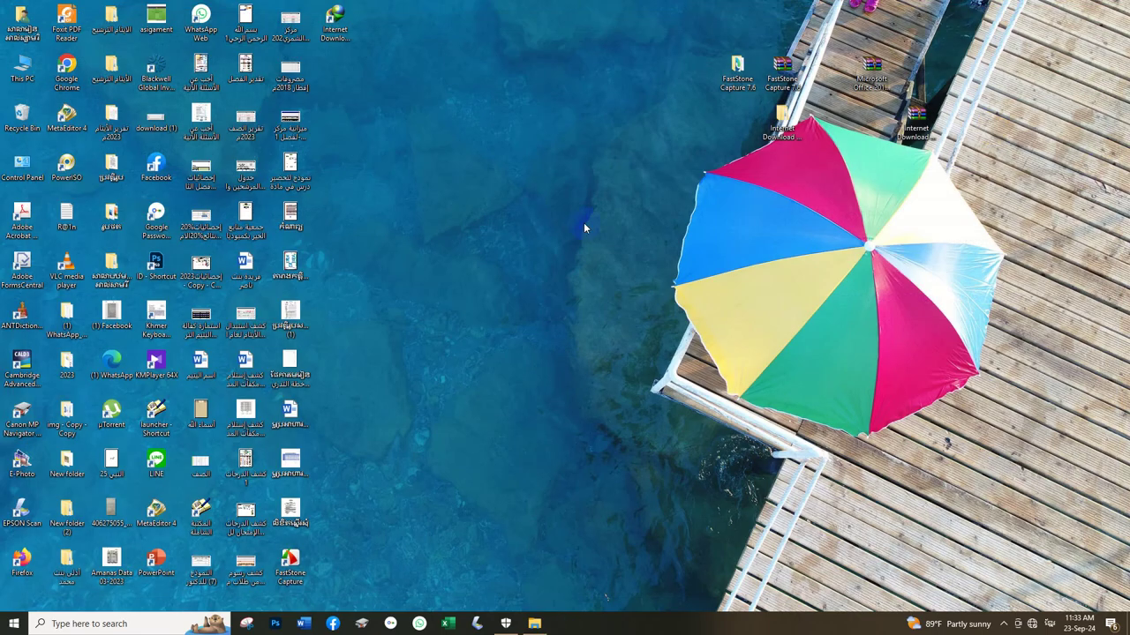
Step: Open Chrome with the "f" profile, enable the newly added IDM Integration Module extension and minimize the browser
{"action": "double_click", "coordinate": [66, 69]}
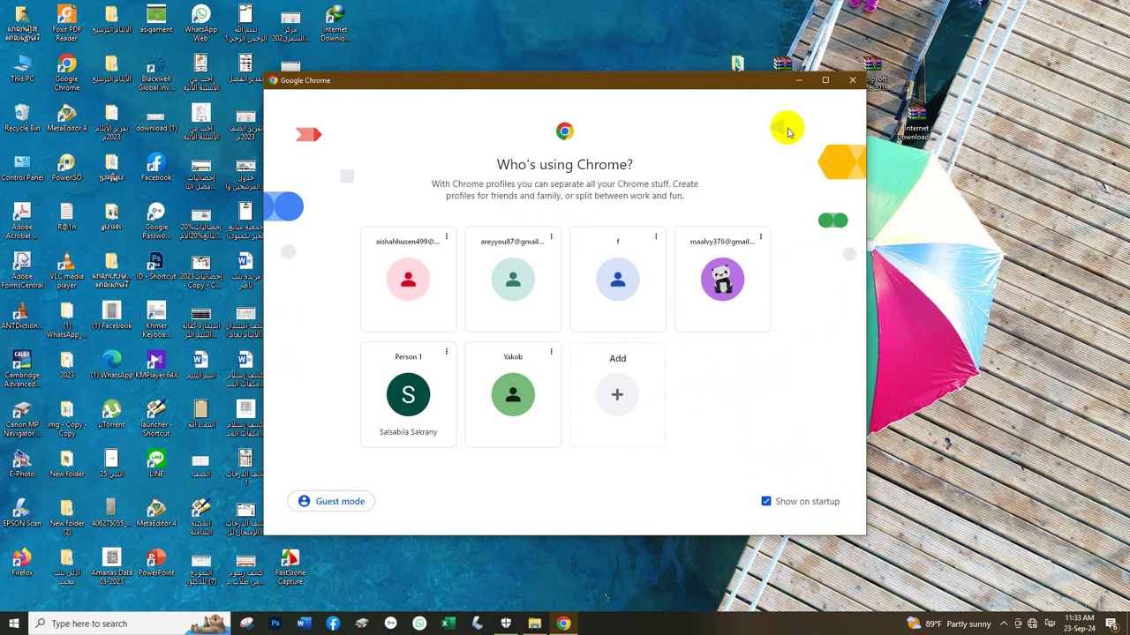
{"action": "left_click", "coordinate": [616, 281]}
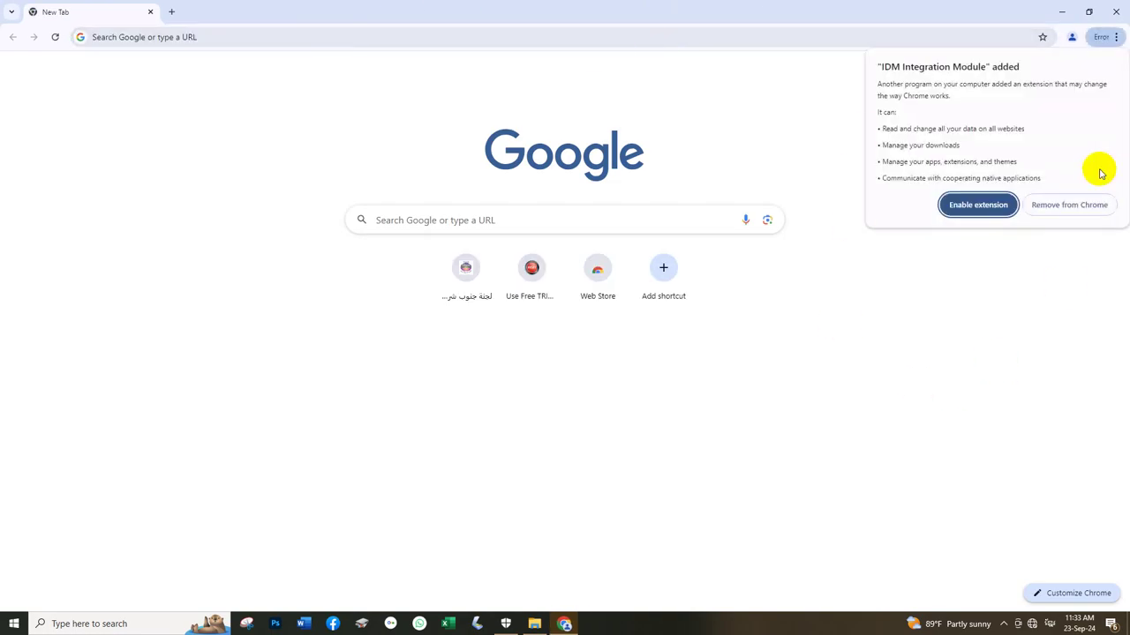
{"action": "left_click", "coordinate": [979, 206]}
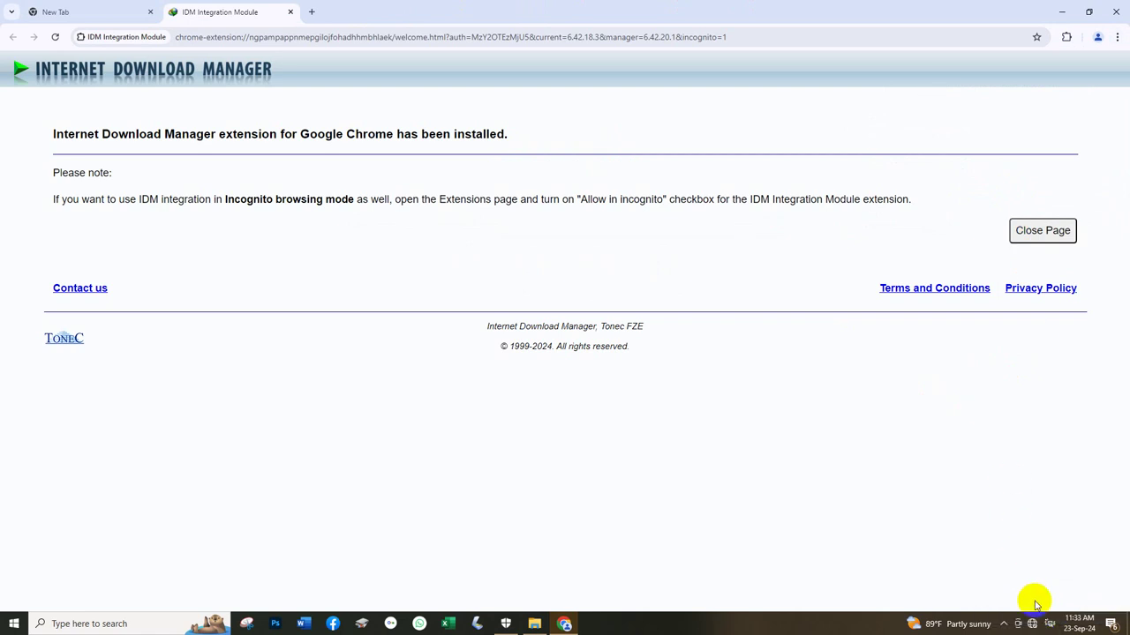
{"action": "left_click", "coordinate": [1061, 12]}
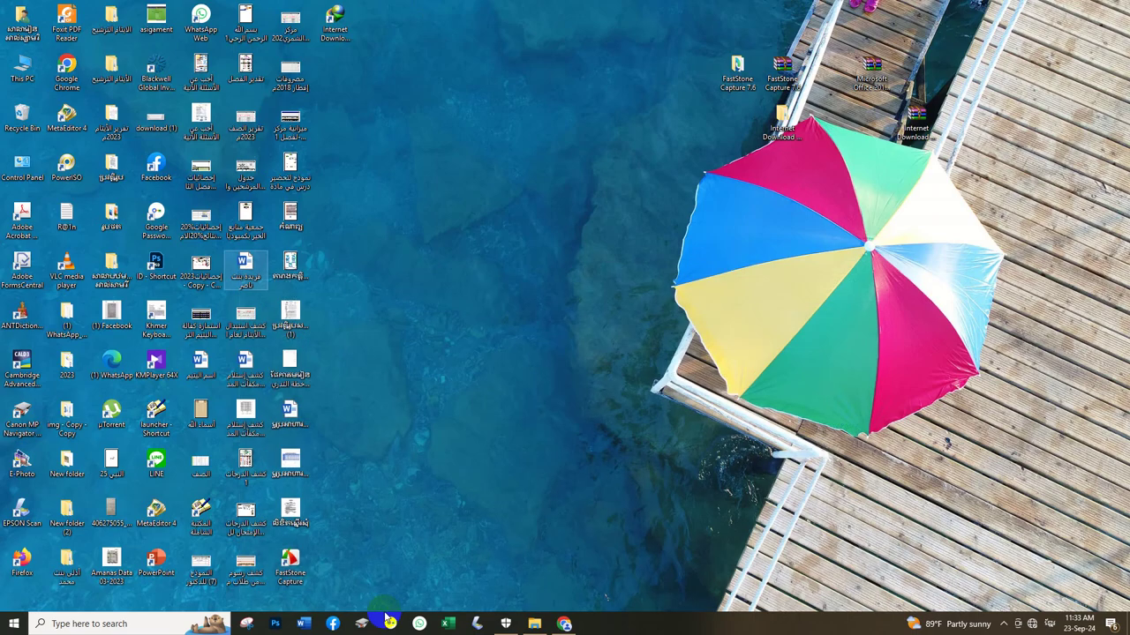
Step: Switch to Windows Security and open the Exclusions page from the Virus & threat protection settings
{"action": "left_click", "coordinate": [507, 626]}
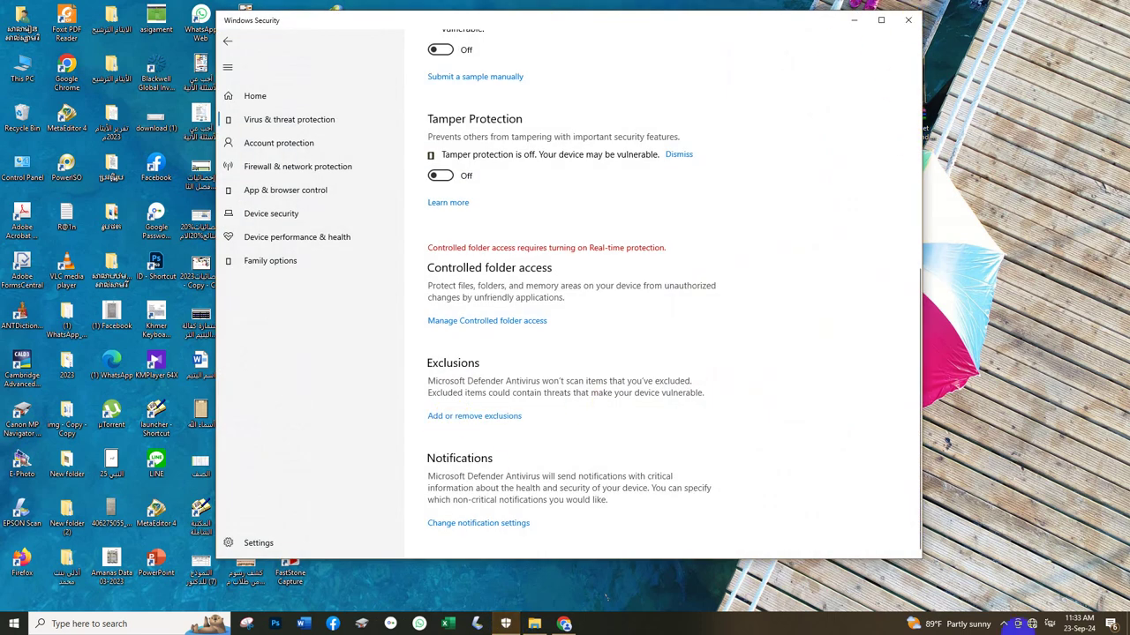
{"action": "left_click", "coordinate": [853, 19]}
{"action": "left_click", "coordinate": [1002, 624]}
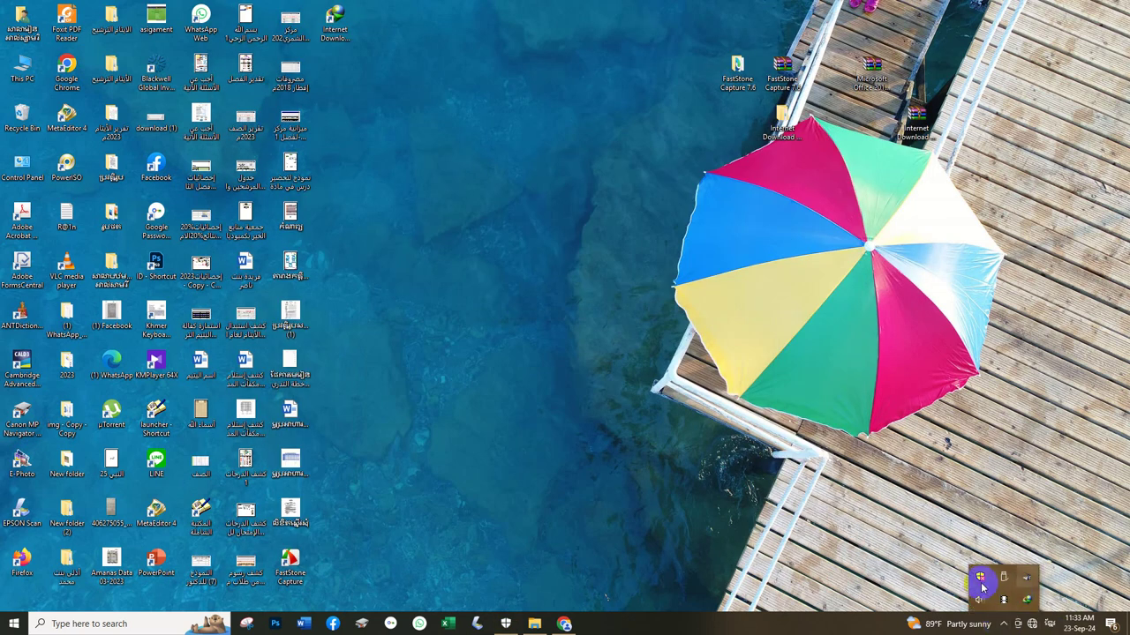
{"action": "left_click", "coordinate": [978, 580]}
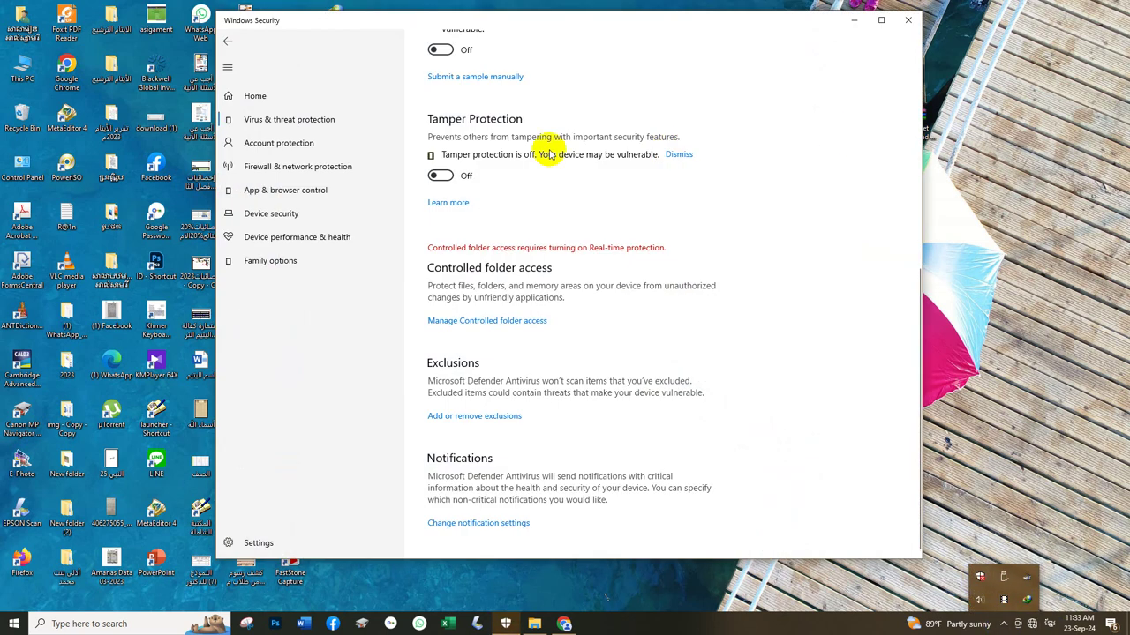
{"action": "left_click", "coordinate": [247, 97]}
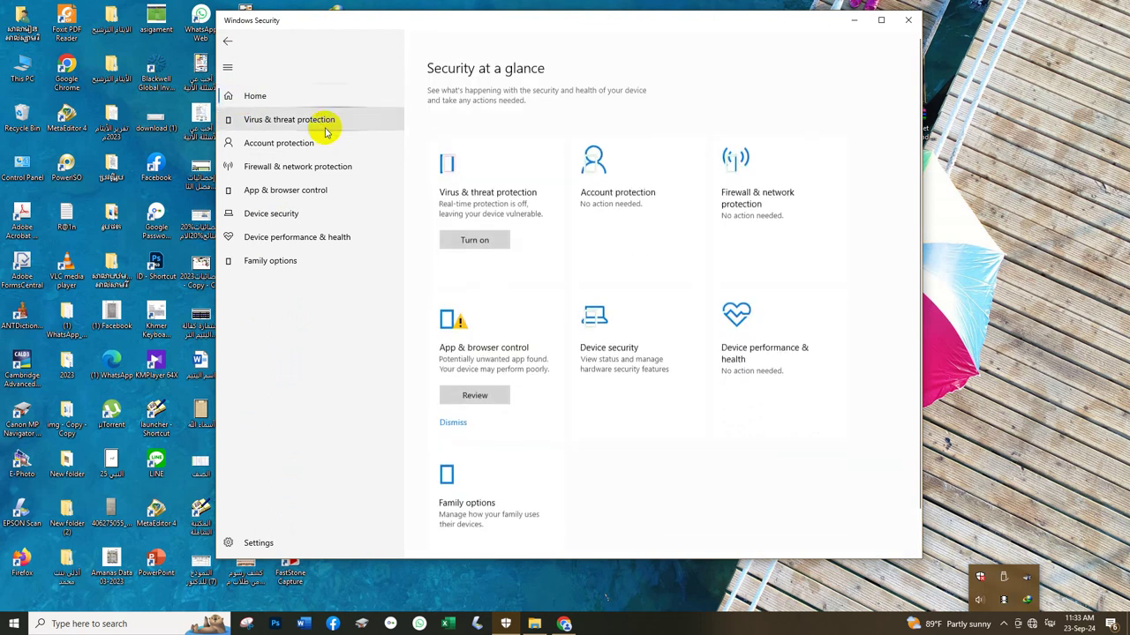
{"action": "left_click", "coordinate": [296, 123]}
{"action": "scroll", "coordinate": [653, 264], "scroll_direction": "down", "scroll_amount": 3}
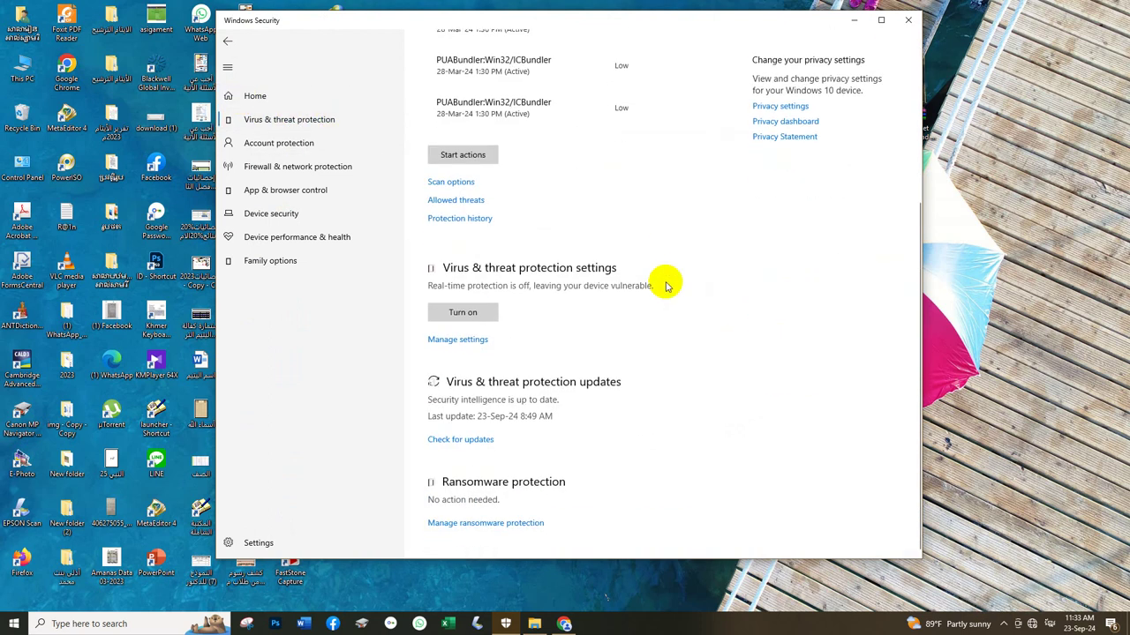
{"action": "left_click", "coordinate": [456, 340]}
{"action": "scroll", "coordinate": [565, 260], "scroll_direction": "down", "scroll_amount": 5}
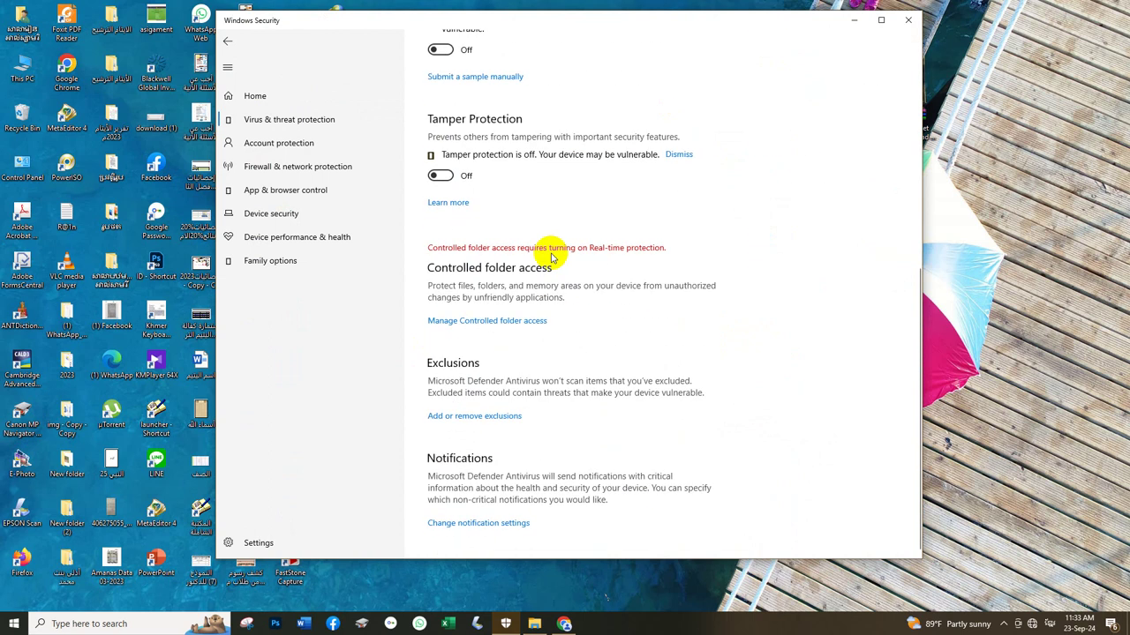
{"action": "left_click", "coordinate": [476, 417]}
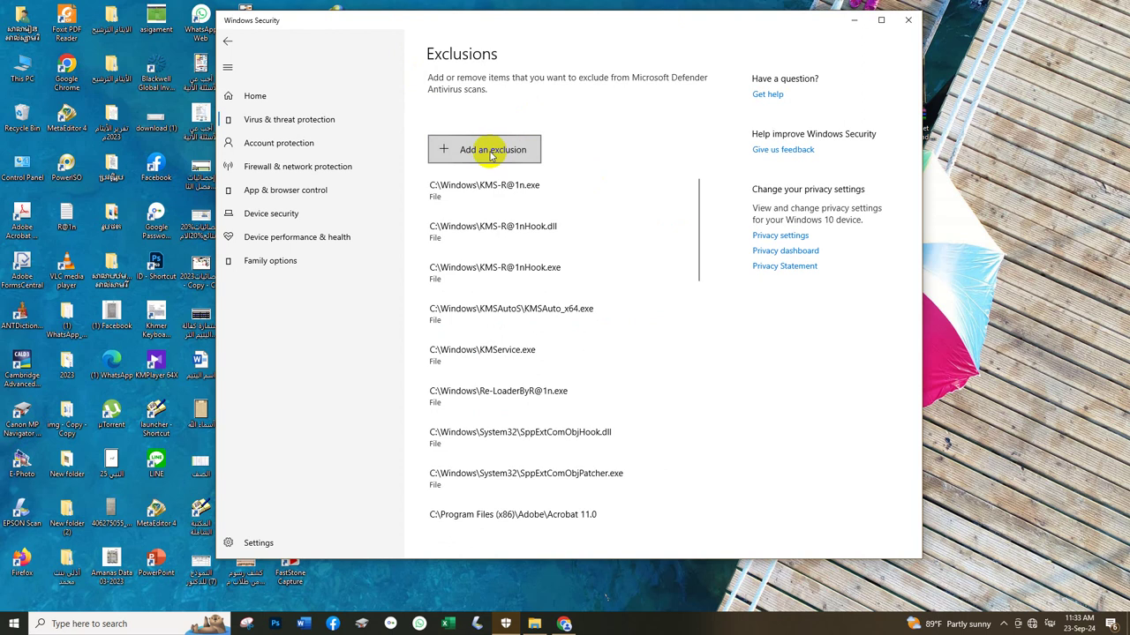
Step: Add the folder Internet Download Manager in C:\Program Files (x86) as a Microsoft Defender exclusion
{"action": "left_click", "coordinate": [491, 156]}
{"action": "left_click", "coordinate": [475, 197]}
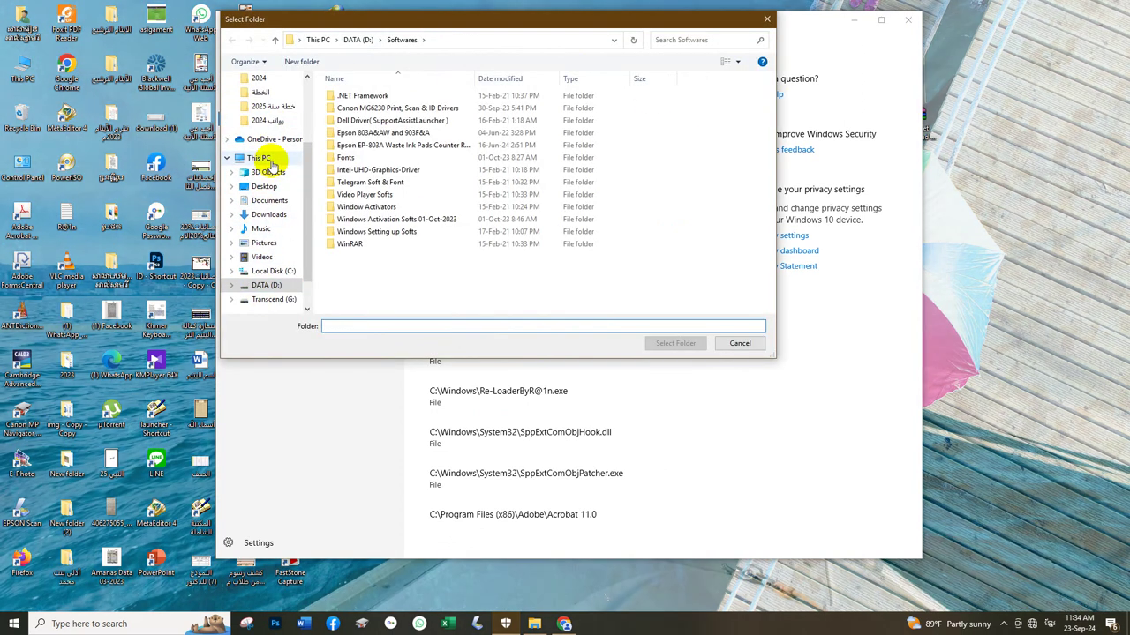
{"action": "left_click", "coordinate": [265, 157]}
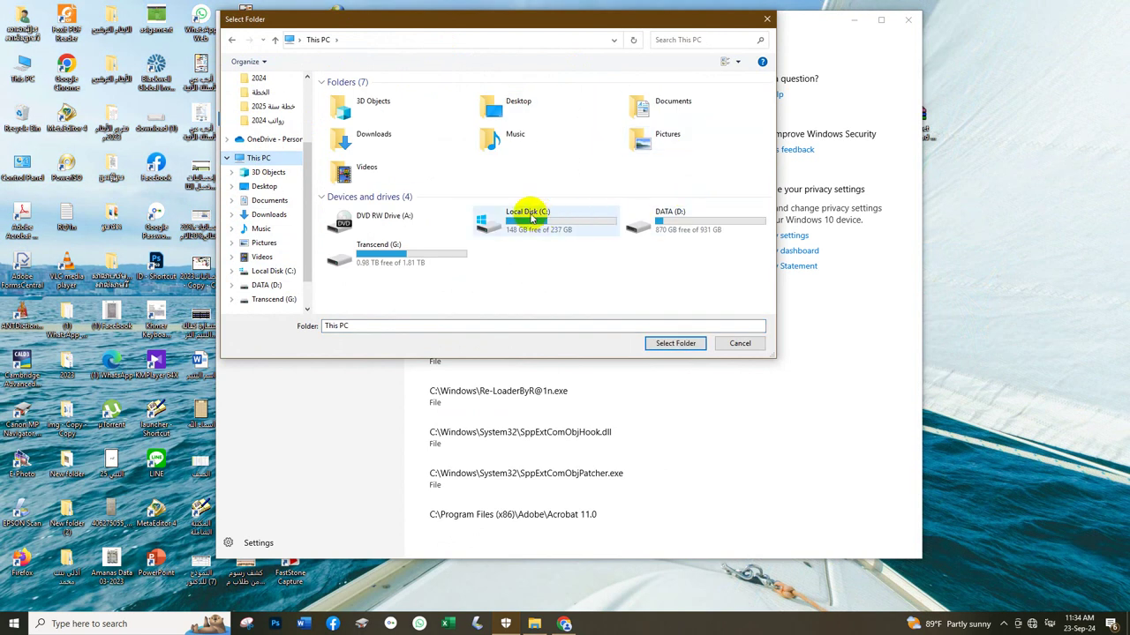
{"action": "double_click", "coordinate": [532, 218]}
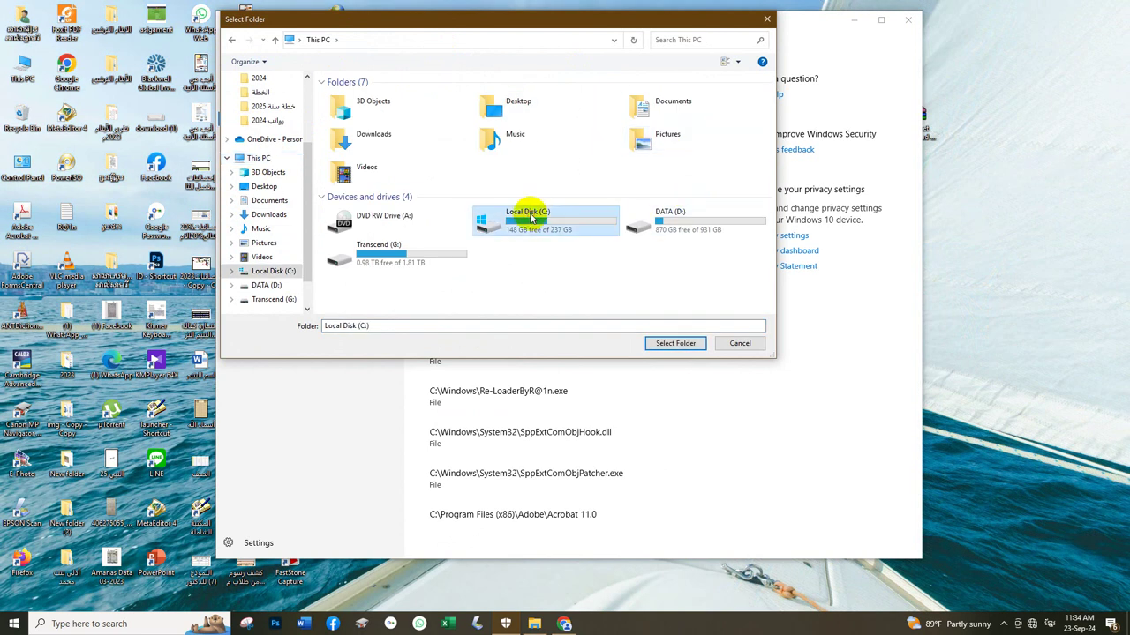
{"action": "double_click", "coordinate": [374, 157]}
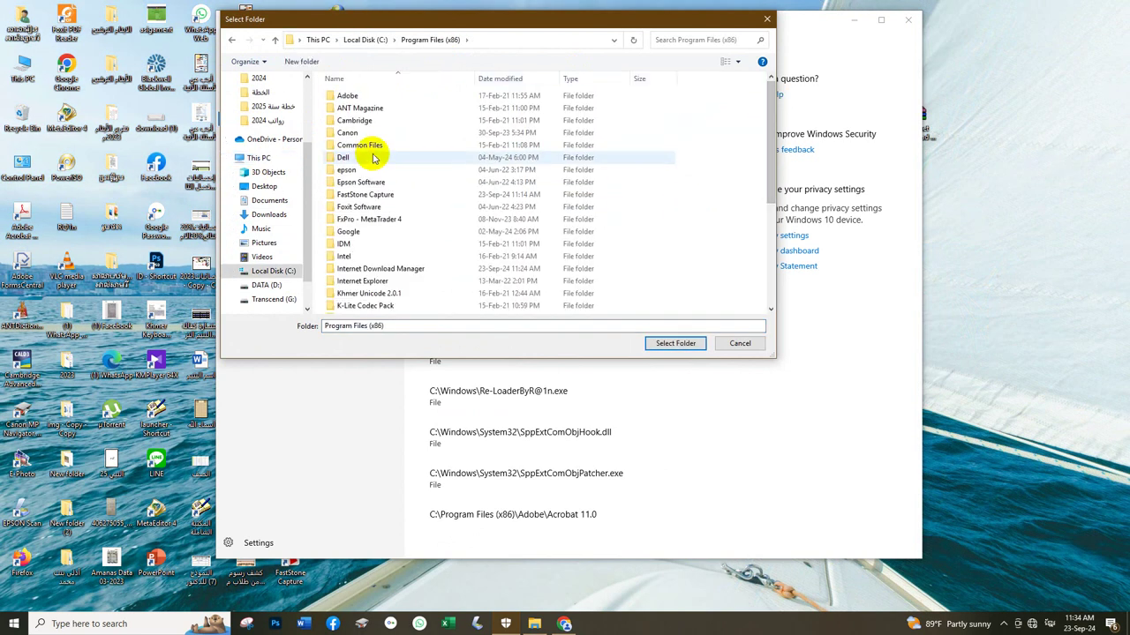
{"action": "scroll", "coordinate": [366, 232], "scroll_direction": "down", "scroll_amount": 1}
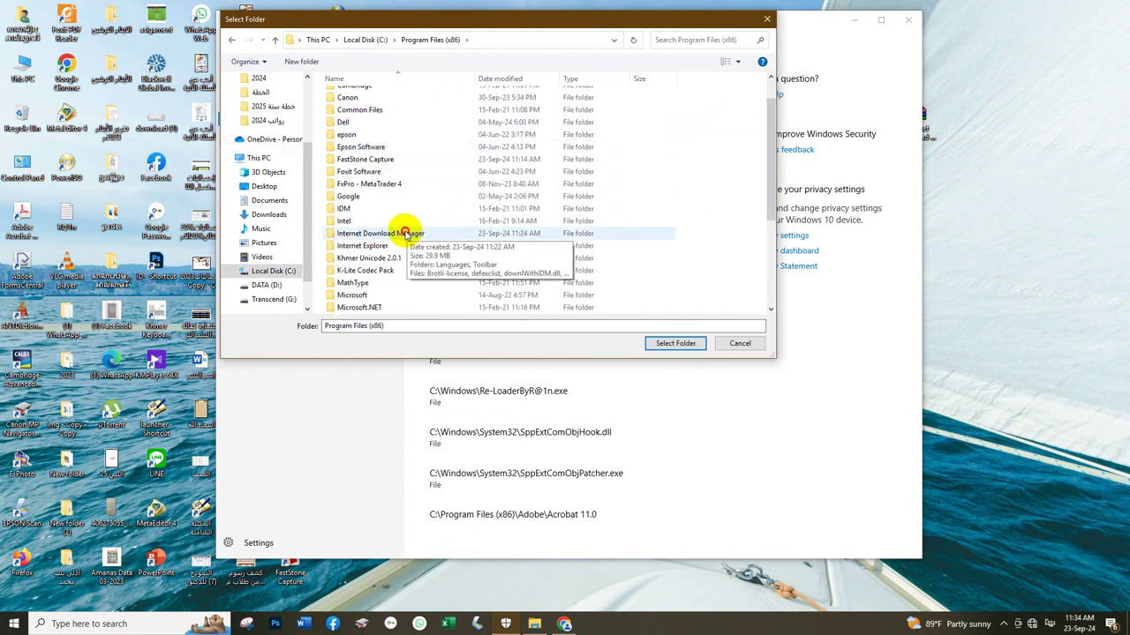
{"action": "left_click", "coordinate": [409, 233]}
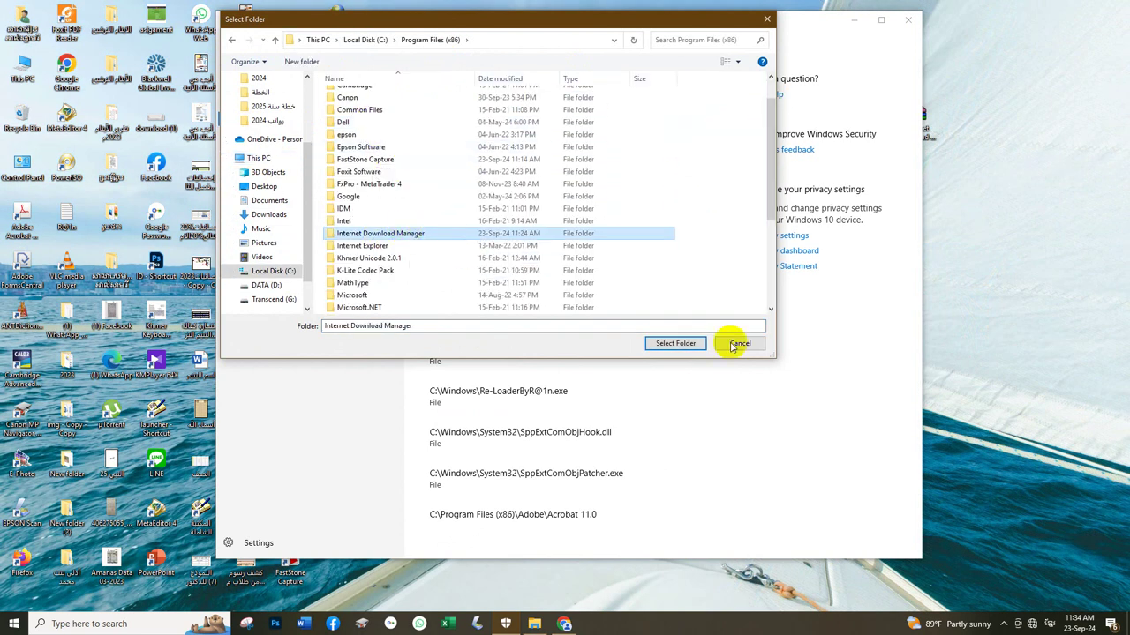
{"action": "left_click", "coordinate": [672, 344]}
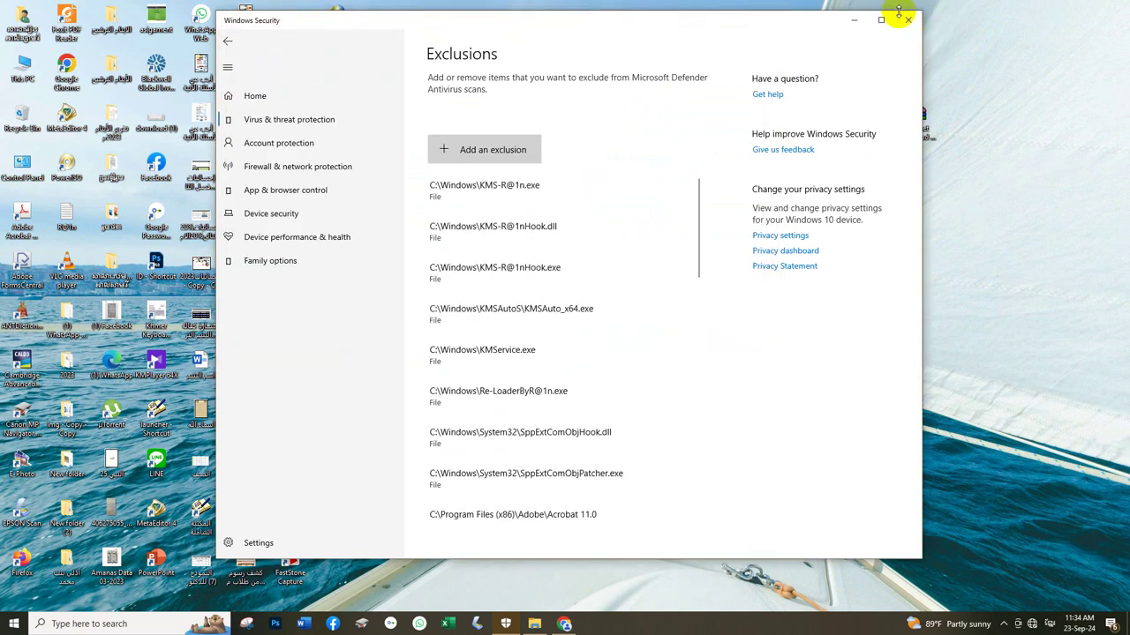
Step: Turn on real-time protection, cloud-delivered protection, automatic sample submission and Tamper Protection in the Virus & threat protection settings
{"action": "left_click", "coordinate": [226, 41]}
{"action": "scroll", "coordinate": [441, 44], "scroll_direction": "up", "scroll_amount": 5}
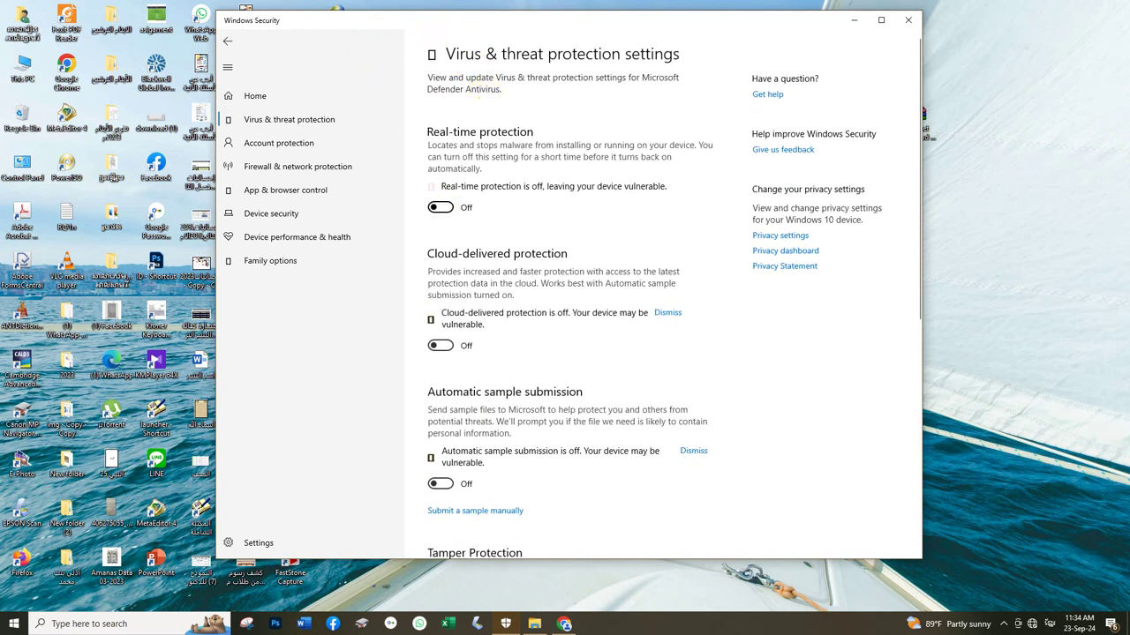
{"action": "left_click", "coordinate": [449, 334]}
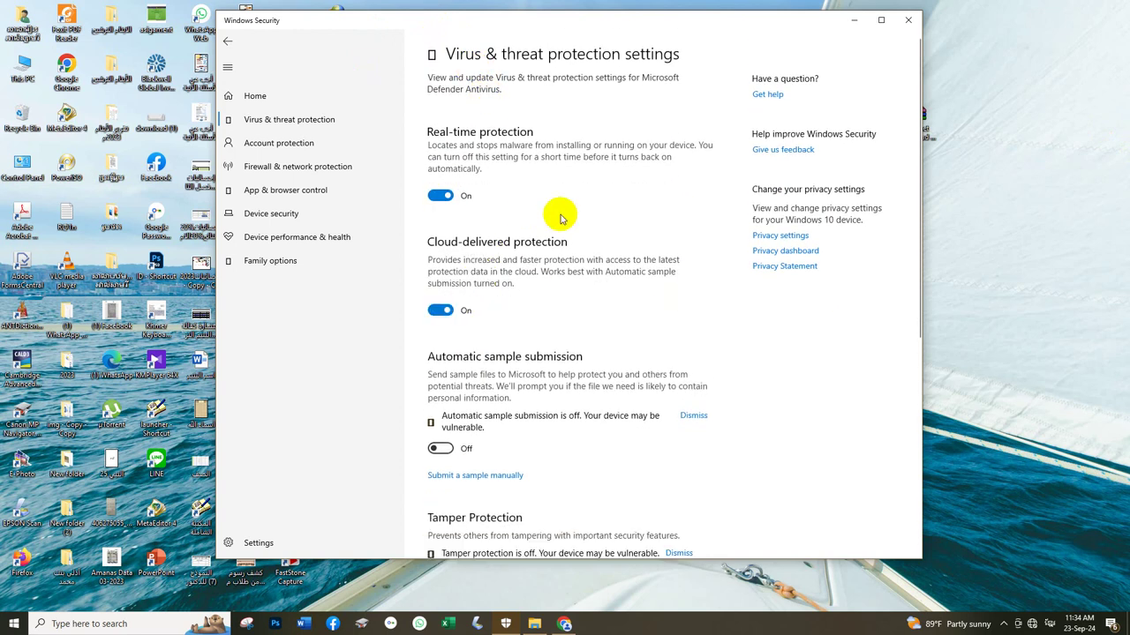
{"action": "left_click", "coordinate": [438, 449]}
{"action": "scroll", "coordinate": [446, 352], "scroll_direction": "down", "scroll_amount": 3}
{"action": "left_click", "coordinate": [440, 393]}
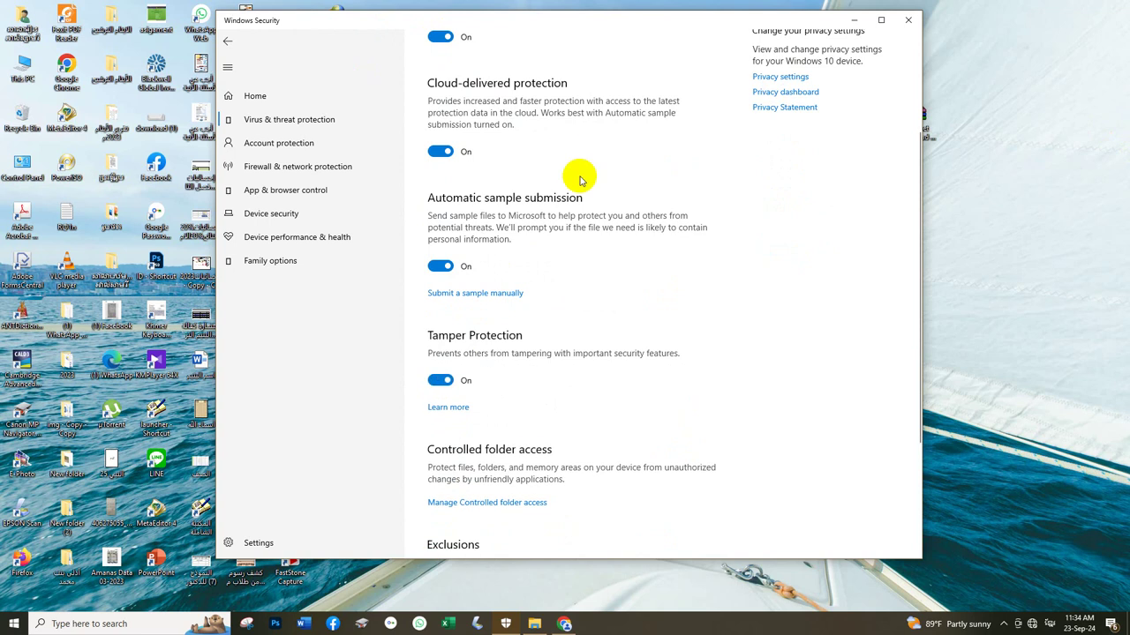
Step: Review the protection switches and the security overview page, and close Windows Security
{"action": "scroll", "coordinate": [577, 177], "scroll_direction": "down", "scroll_amount": 3}
{"action": "scroll", "coordinate": [576, 143], "scroll_direction": "up", "scroll_amount": 6}
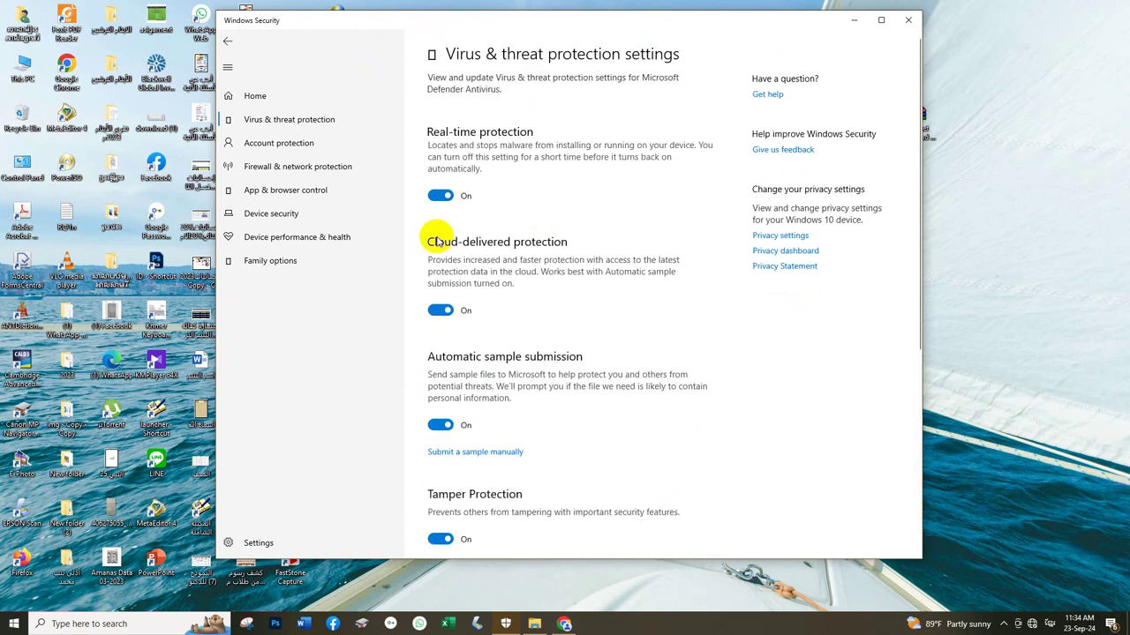
{"action": "scroll", "coordinate": [437, 241], "scroll_direction": "down", "scroll_amount": 6}
{"action": "scroll", "coordinate": [424, 203], "scroll_direction": "up", "scroll_amount": 6}
{"action": "left_click", "coordinate": [254, 95]}
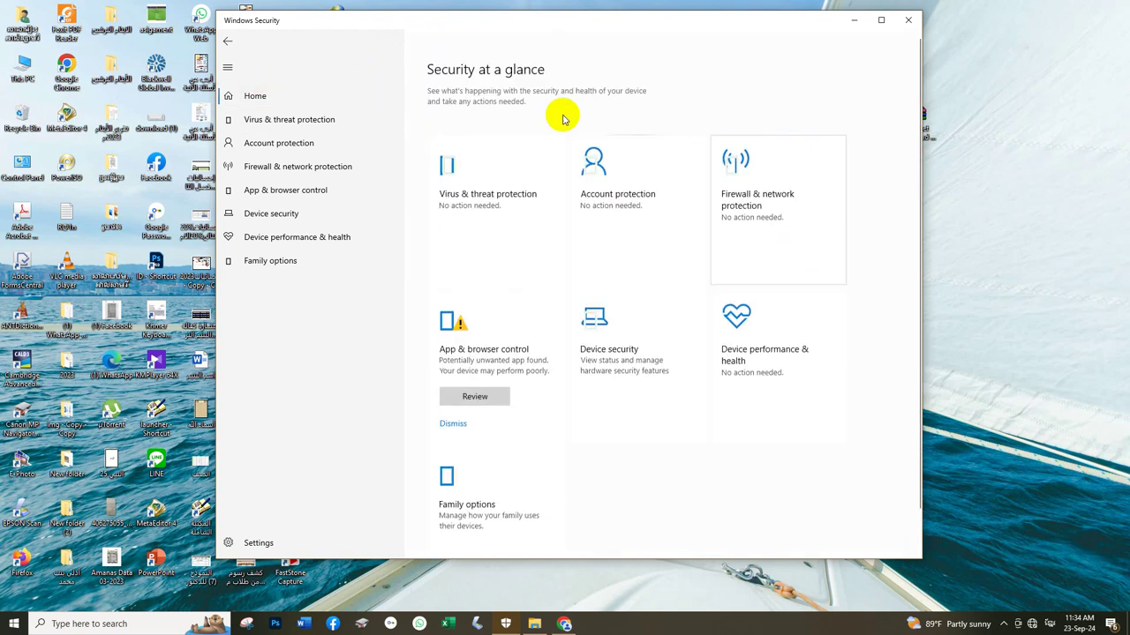
{"action": "left_click", "coordinate": [910, 21]}
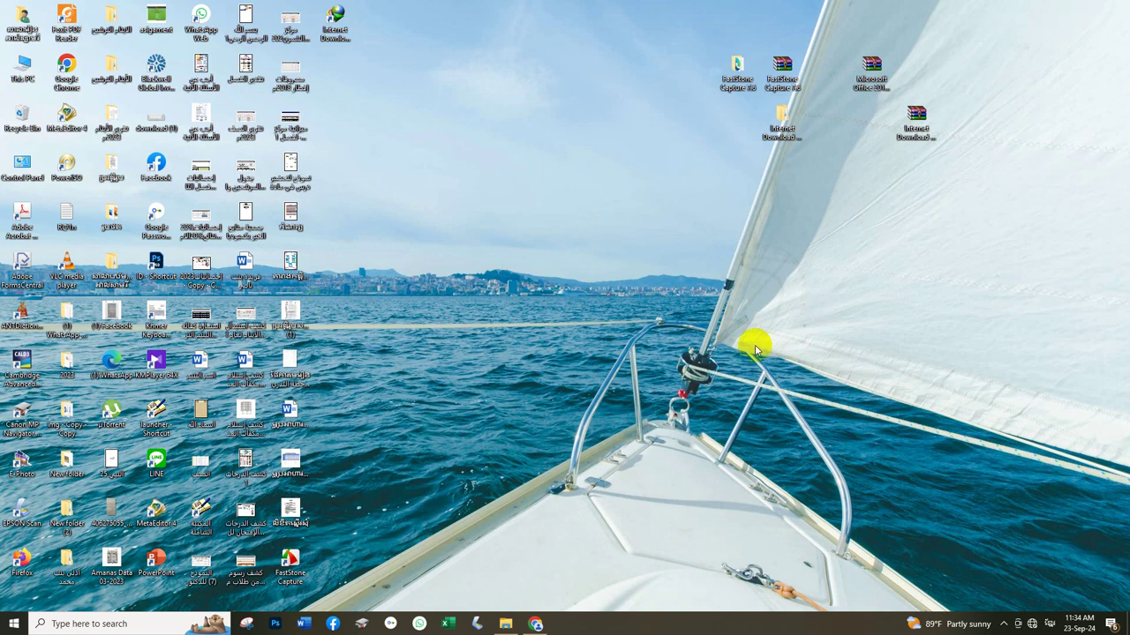
Step: Check the computer's network connection and refresh the desktop
{"action": "left_click", "coordinate": [1032, 627]}
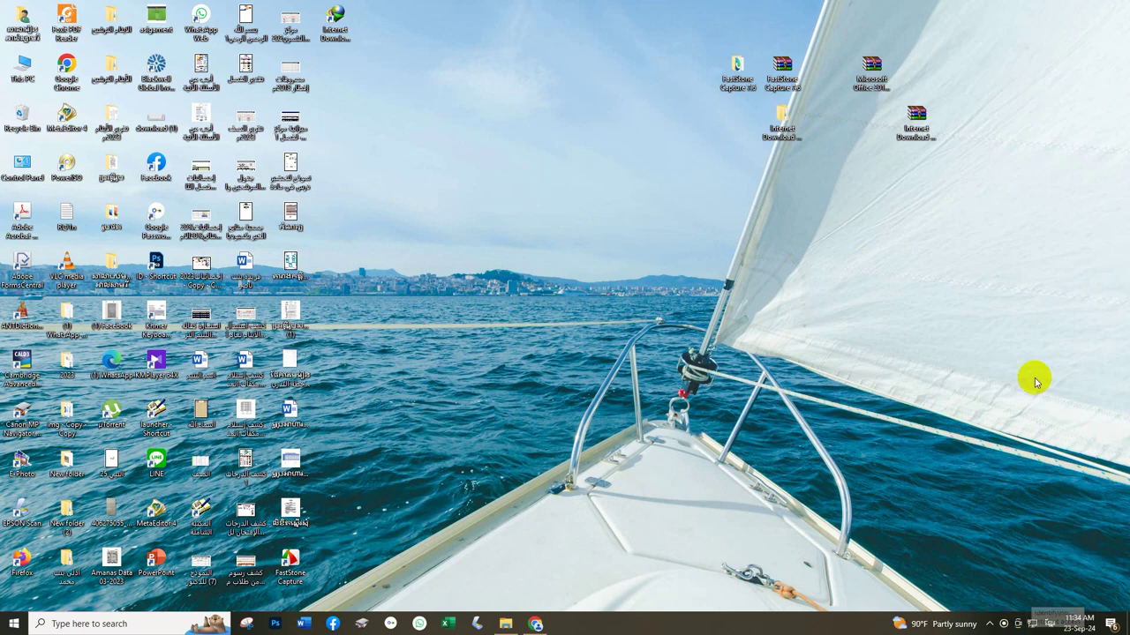
{"action": "right_click", "coordinate": [648, 328]}
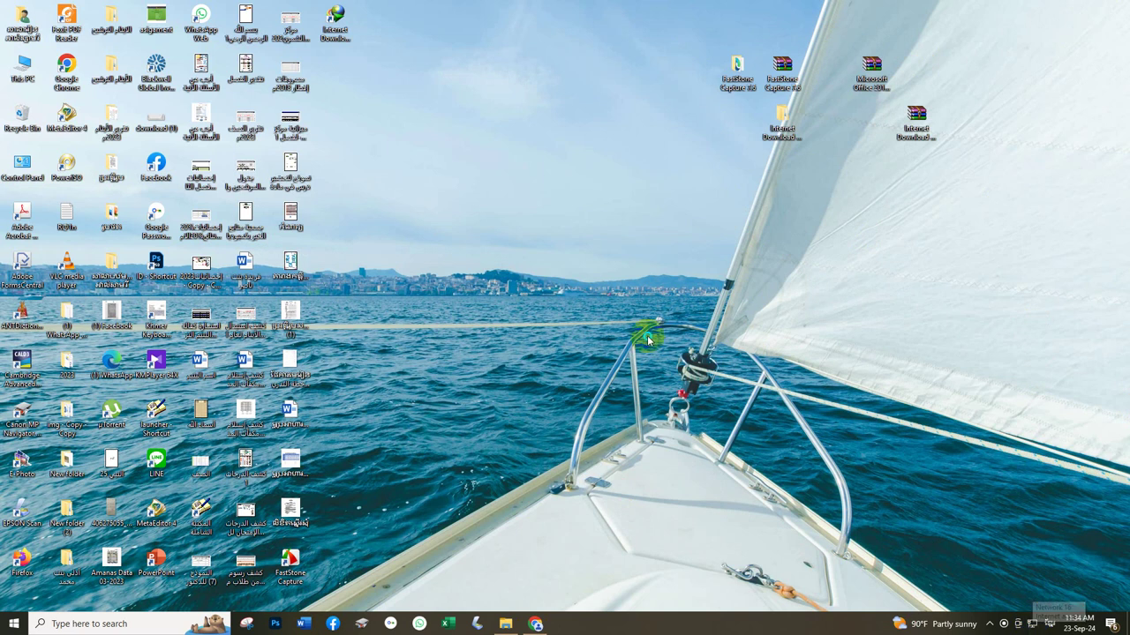
{"action": "left_click", "coordinate": [671, 370]}
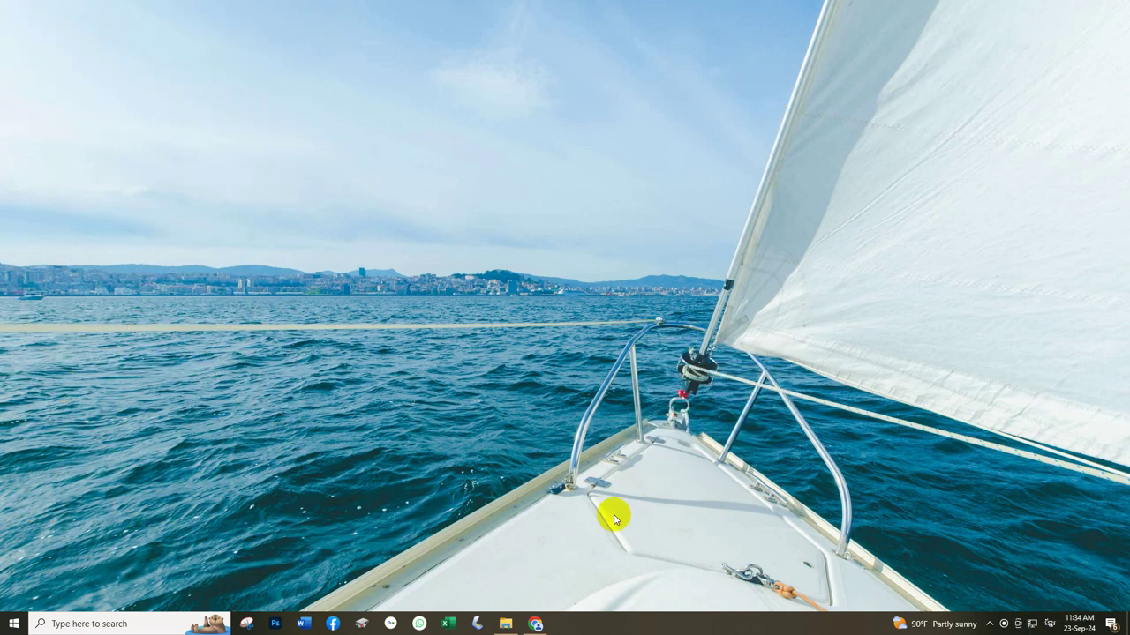
Step: Switch to Chrome, close the IDM welcome tab, and search for "យោុ" to view the Firefox YouTube channel
{"action": "left_click", "coordinate": [534, 624]}
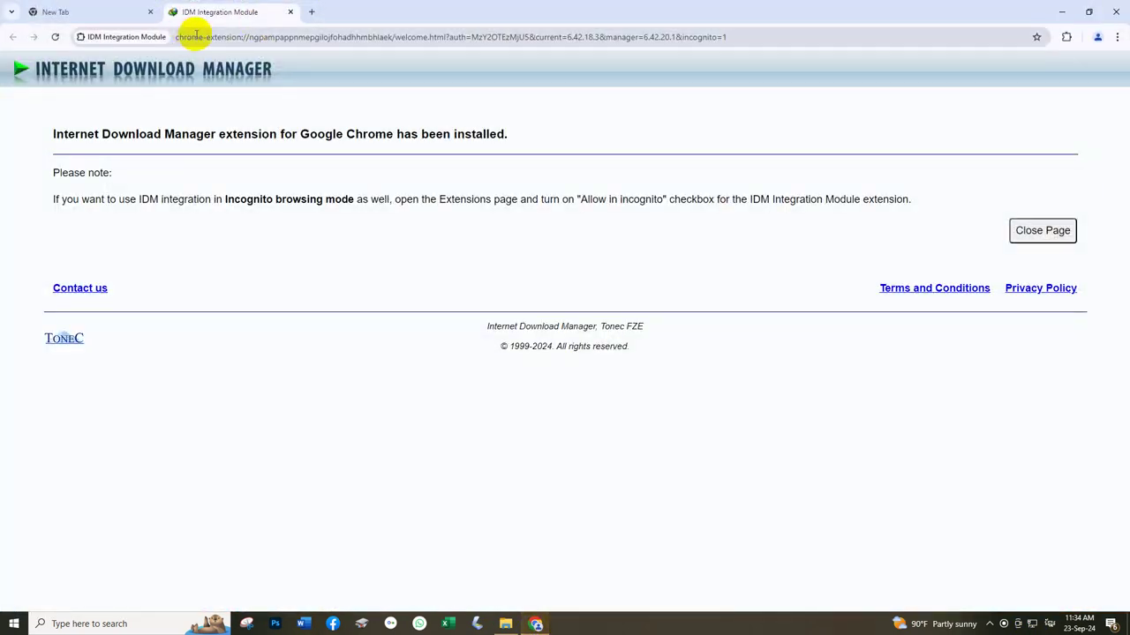
{"action": "left_click", "coordinate": [292, 12]}
{"action": "left_click", "coordinate": [290, 39]}
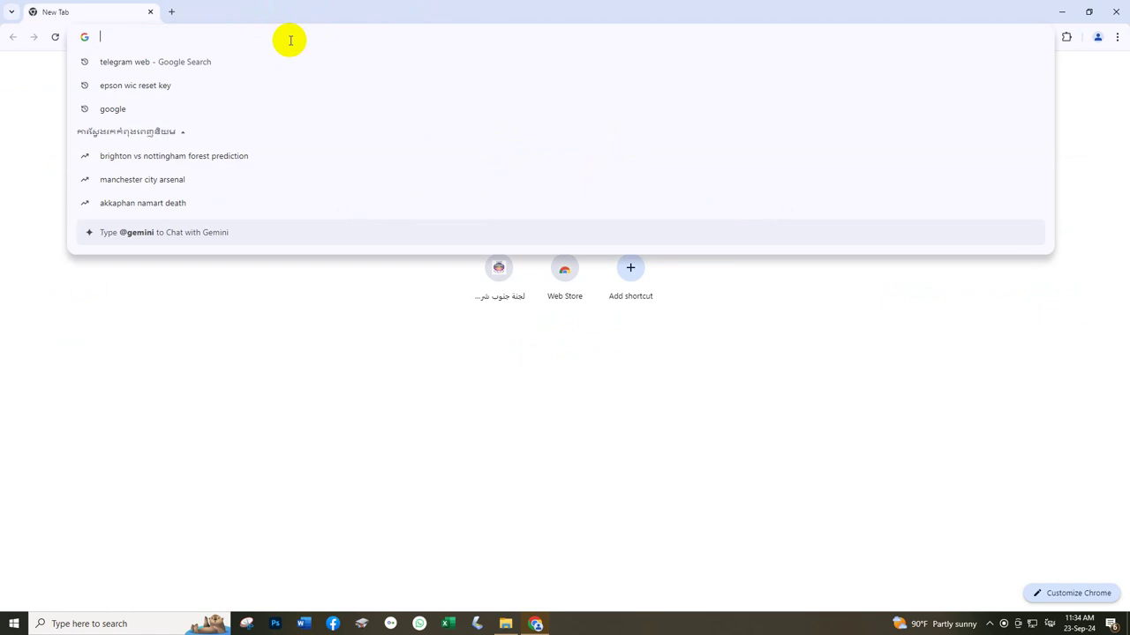
{"action": "type", "text": "យោុ"}
{"action": "key", "text": "Return"}
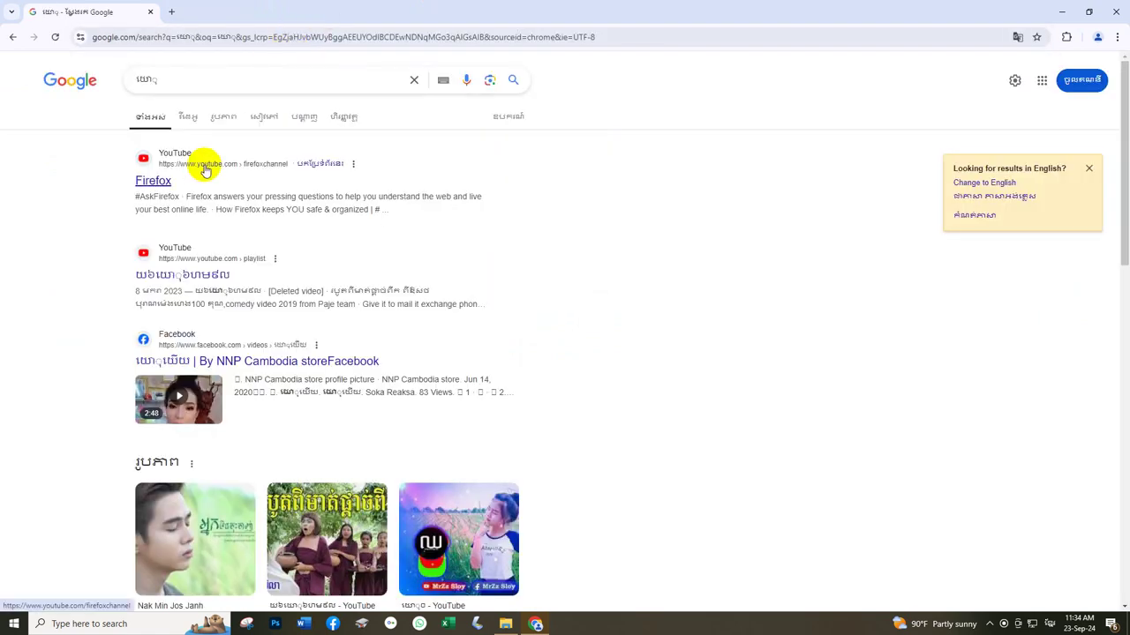
{"action": "left_click", "coordinate": [205, 169]}
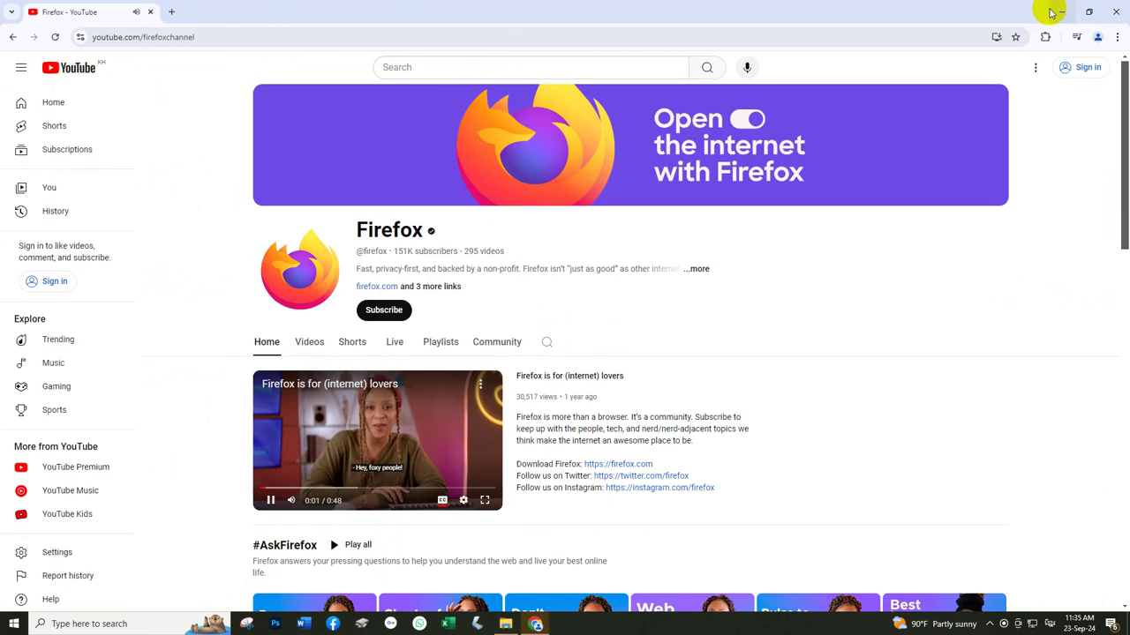
{"action": "left_click", "coordinate": [1119, 10]}
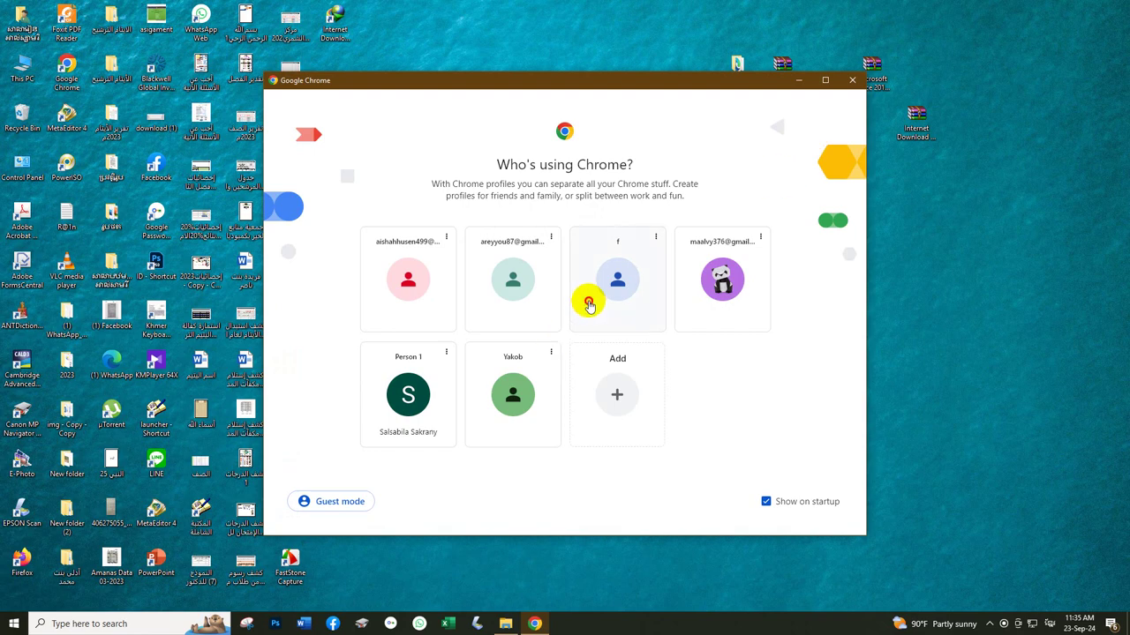
Step: Open the Chrome profile named "f" and get ready to enter a web address
{"action": "left_click", "coordinate": [588, 304]}
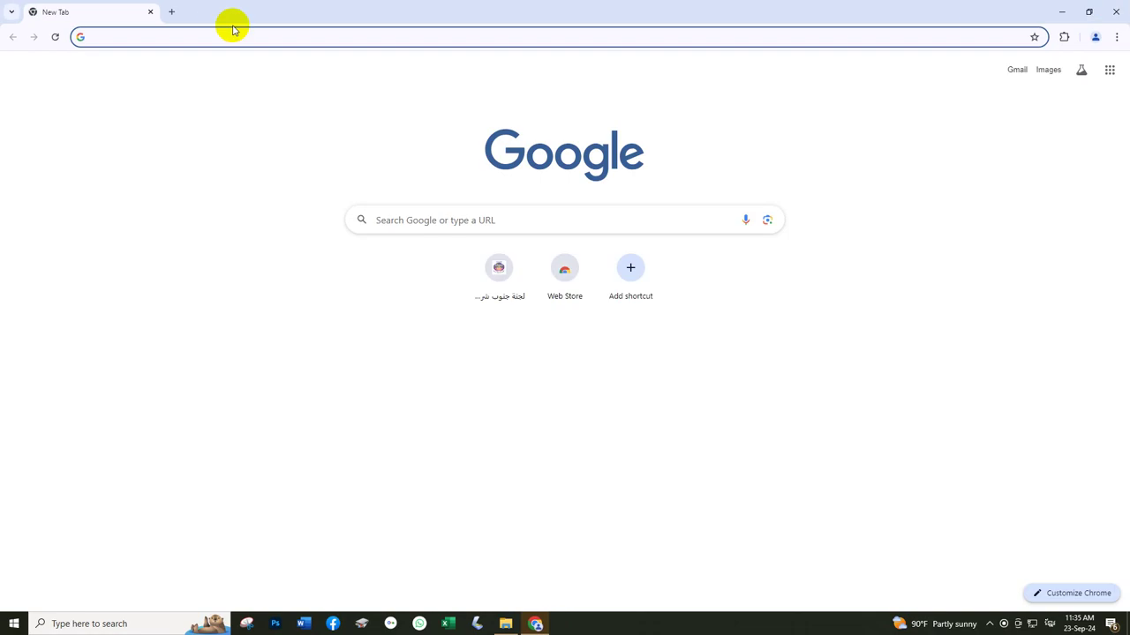
{"action": "left_click", "coordinate": [184, 38]}
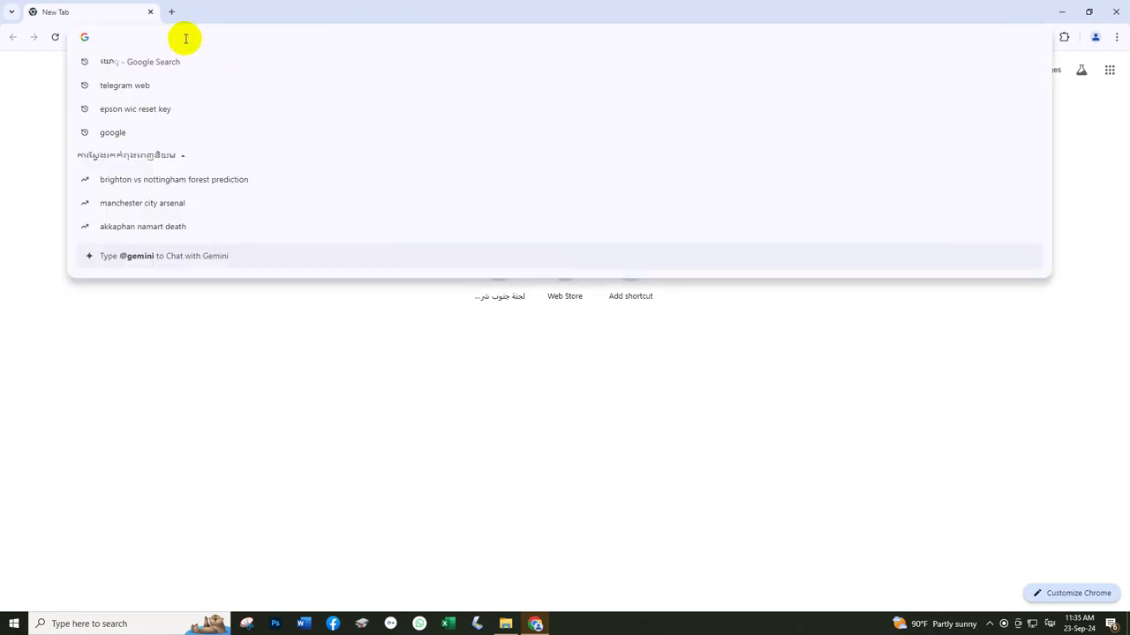
{"action": "type", "text": "ស្រលាញ់"}
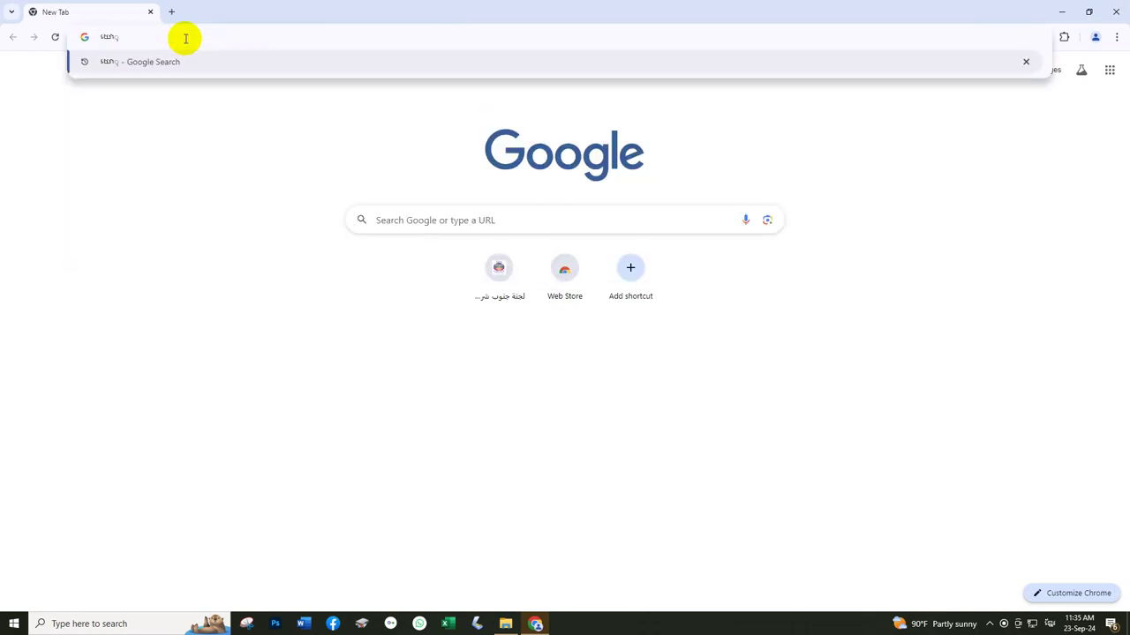
{"action": "key", "text": "BackSpace"}
{"action": "key", "text": "BackSpace"}
{"action": "key", "text": "BackSpace"}
{"action": "key", "text": "BackSpace"}
{"action": "key", "text": "BackSpace"}
{"action": "key", "text": "BackSpace"}
{"action": "key", "text": "BackSpace"}
{"action": "type", "text": "غ"}
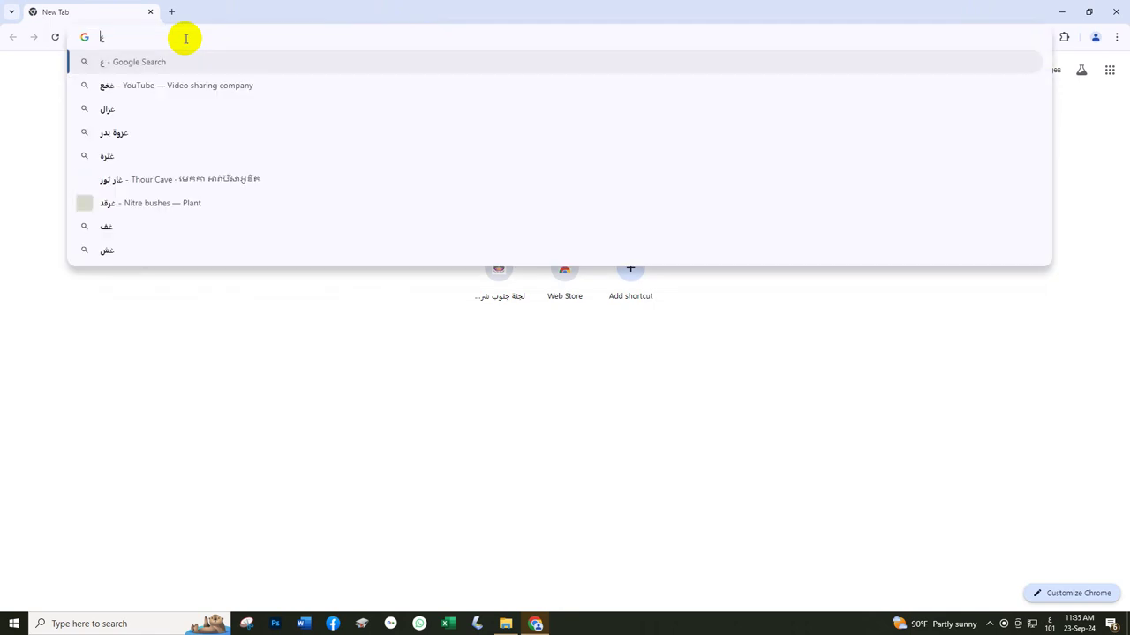
{"action": "key", "text": "BackSpace"}
Step: Switch the keyboard language to English, search the web for "youtube" and open the YouTube site
{"action": "key", "text": "alt+shift"}
{"action": "type", "text": "yo"}
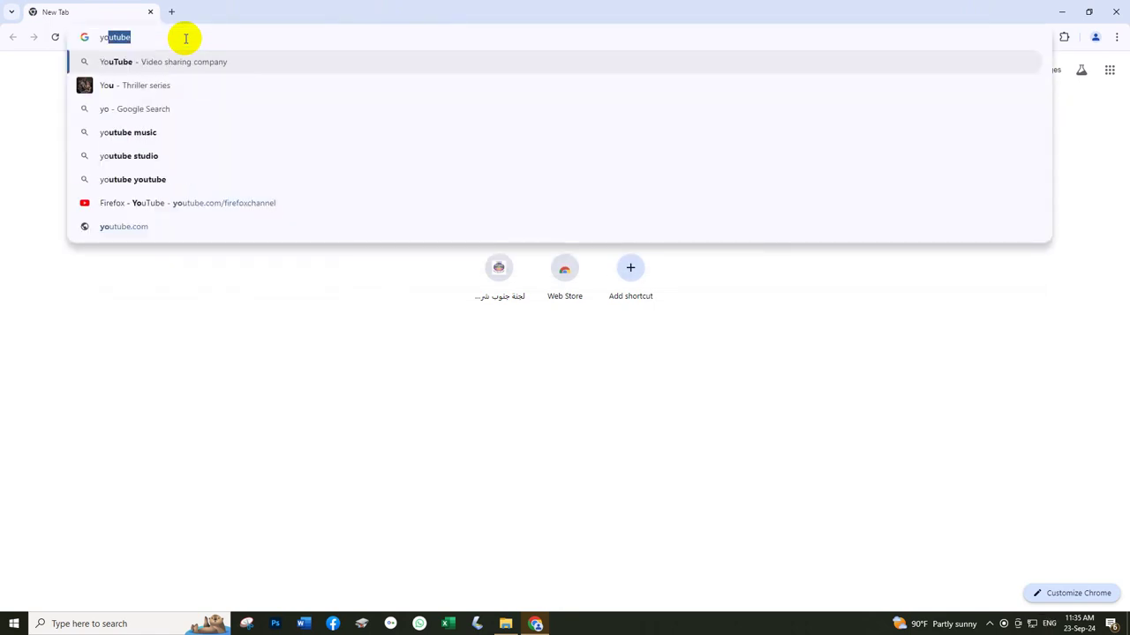
{"action": "key", "text": "Return"}
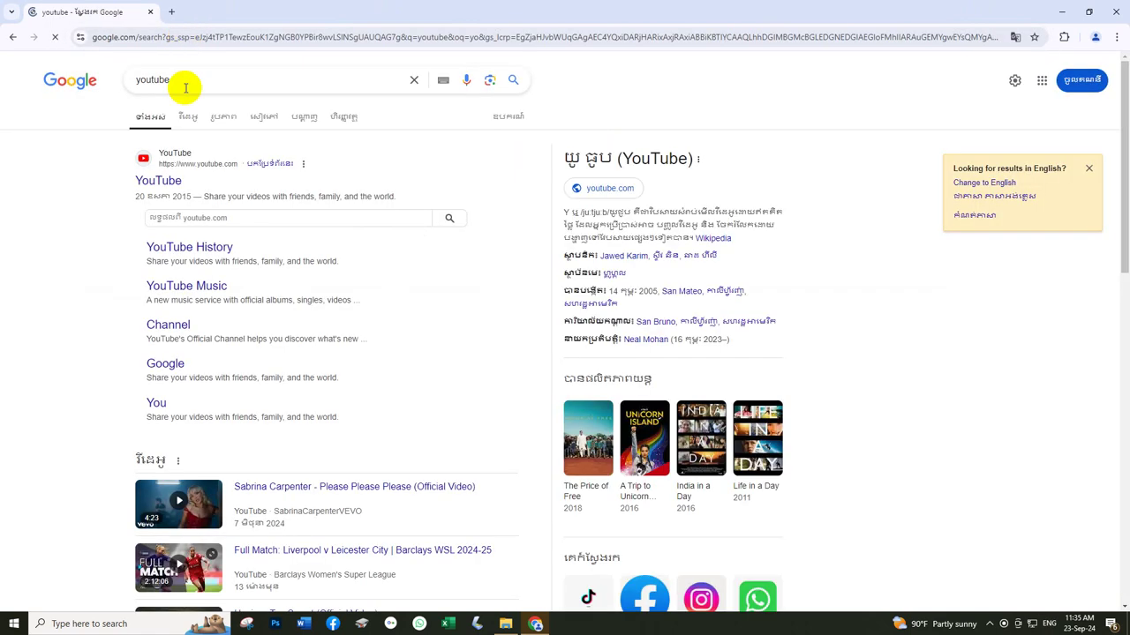
{"action": "left_click", "coordinate": [152, 180]}
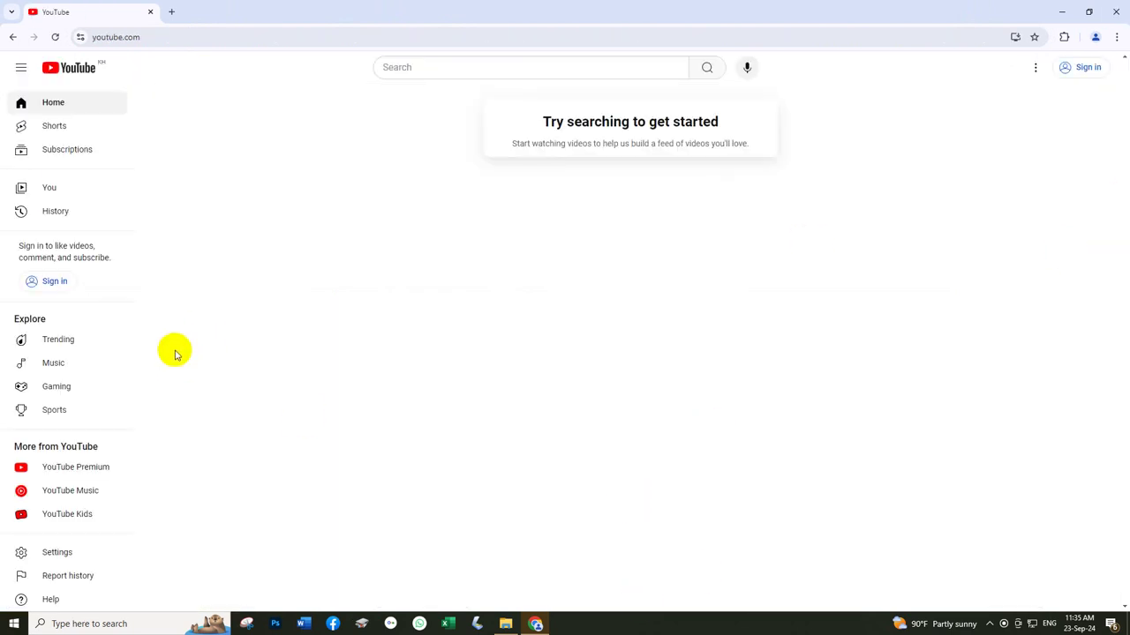
Step: Search YouTube for "Makkah" and browse the first results
{"action": "left_click", "coordinate": [472, 71]}
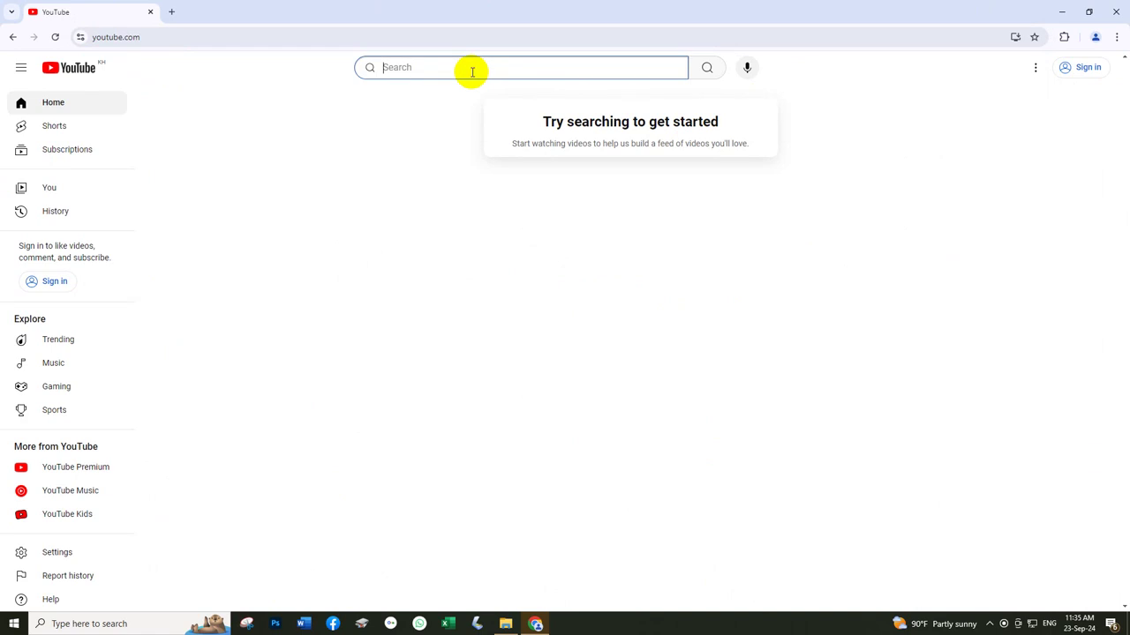
{"action": "type", "text": "Makkah"}
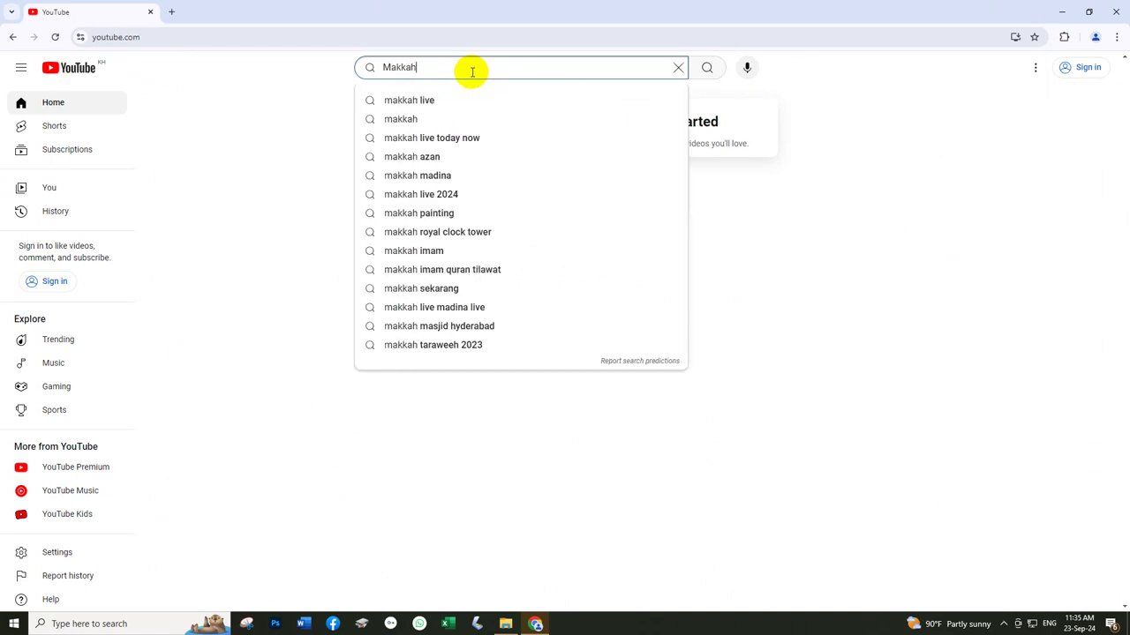
{"action": "key", "text": "Return"}
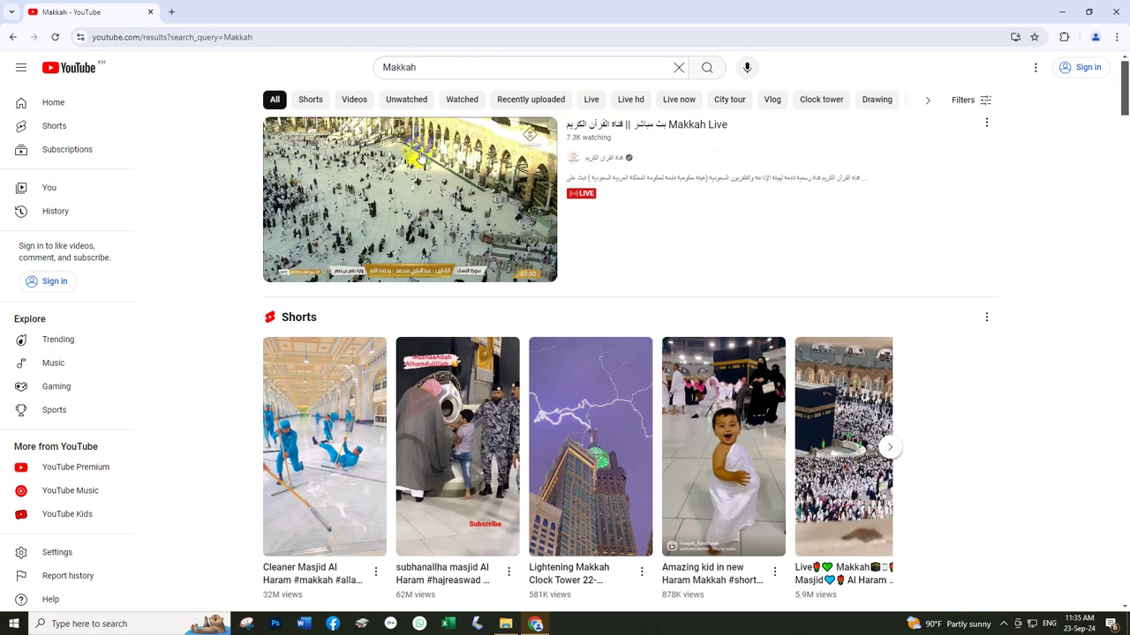
{"action": "scroll", "coordinate": [795, 88], "scroll_direction": "down", "scroll_amount": 3}
{"action": "scroll", "coordinate": [945, 61], "scroll_direction": "up", "scroll_amount": 2}
Step: Check the IDM Integration Module on Chrome's extensions page and return to the YouTube results
{"action": "left_click", "coordinate": [1116, 37]}
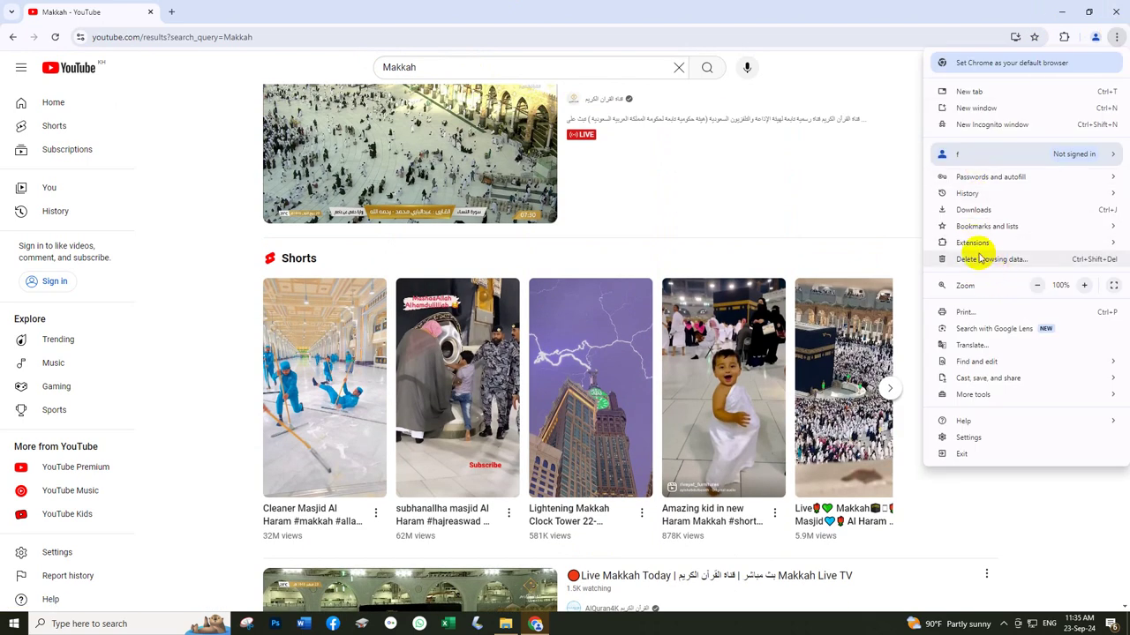
{"action": "mouse_move", "coordinate": [973, 242]}
{"action": "left_click", "coordinate": [825, 240]}
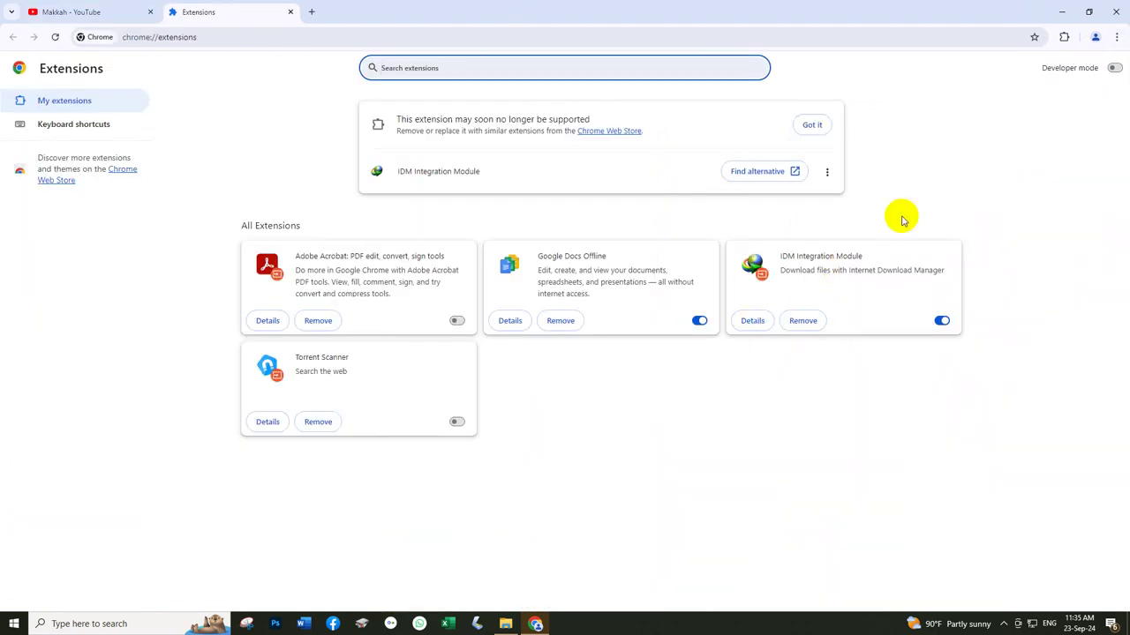
{"action": "left_click", "coordinate": [289, 14]}
Step: Browse the Makkah results, view the "Mecca - Makkah Saudi Arabia | By Drone" video page and return to the results
{"action": "scroll", "coordinate": [668, 227], "scroll_direction": "down", "scroll_amount": 5}
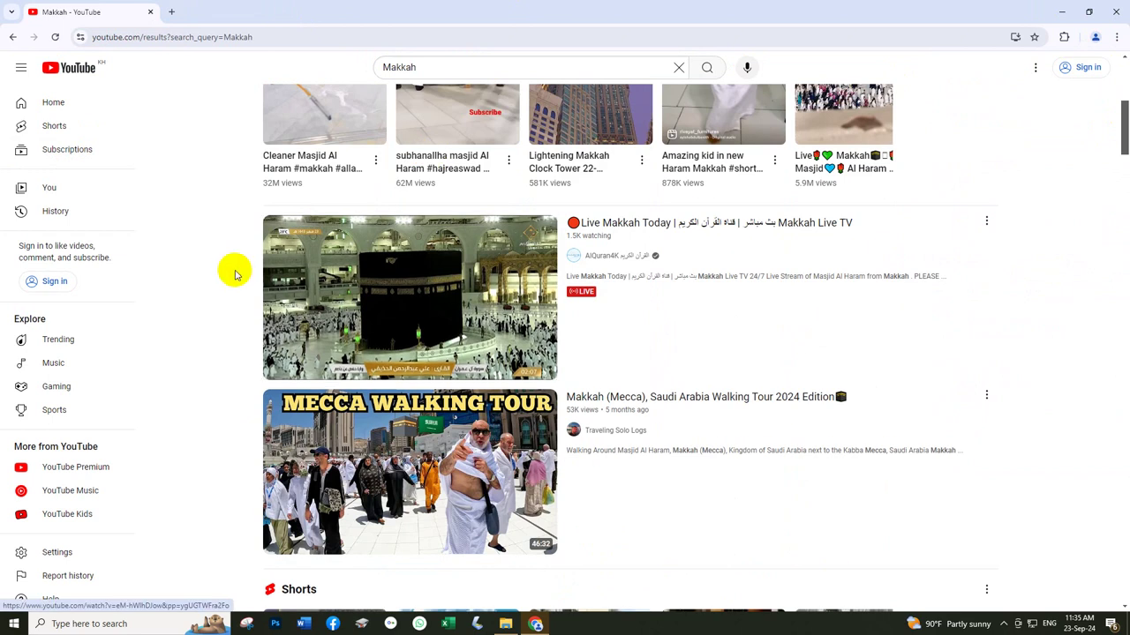
{"action": "scroll", "coordinate": [328, 80], "scroll_direction": "up", "scroll_amount": 5}
{"action": "scroll", "coordinate": [529, 192], "scroll_direction": "down", "scroll_amount": 9}
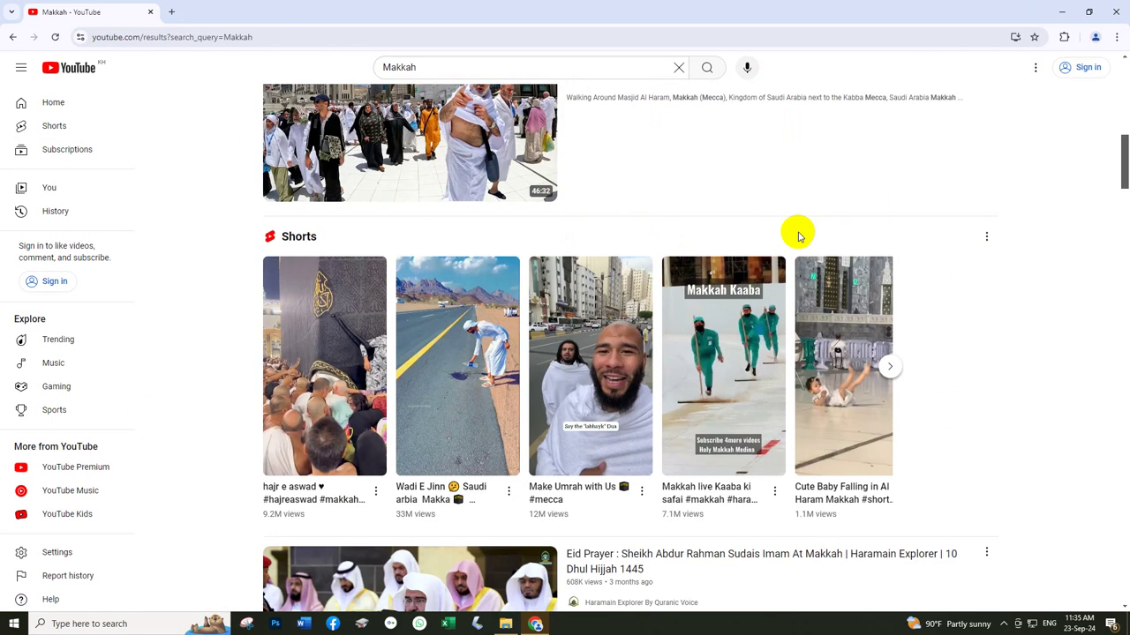
{"action": "scroll", "coordinate": [357, 338], "scroll_direction": "down", "scroll_amount": 5}
{"action": "scroll", "coordinate": [648, 308], "scroll_direction": "down", "scroll_amount": 2}
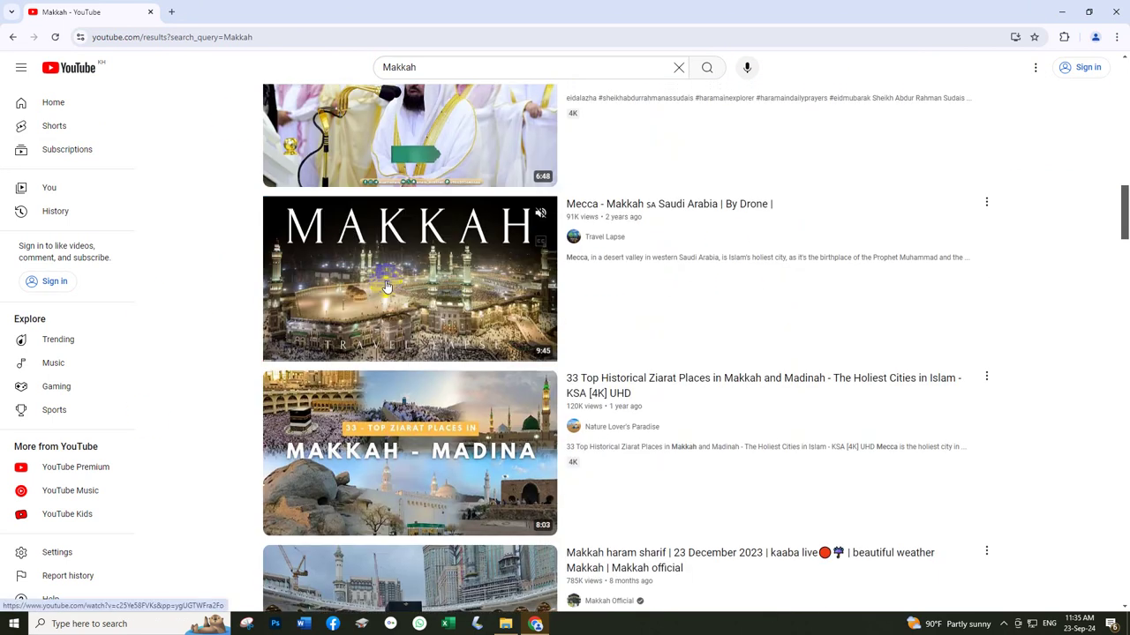
{"action": "left_click", "coordinate": [391, 257]}
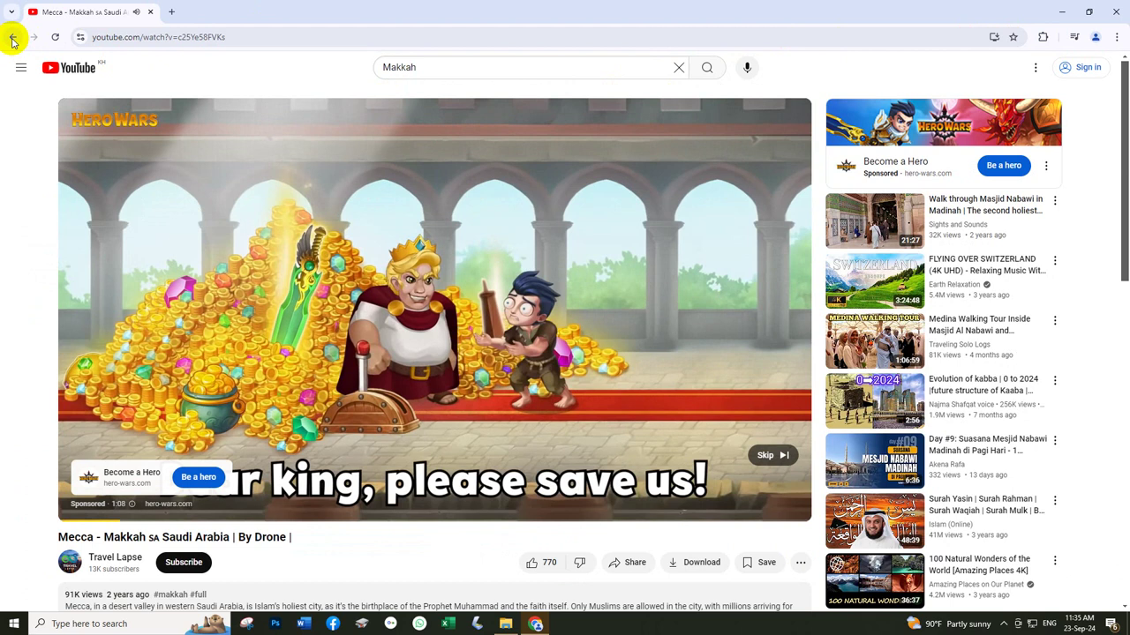
{"action": "left_click", "coordinate": [12, 37]}
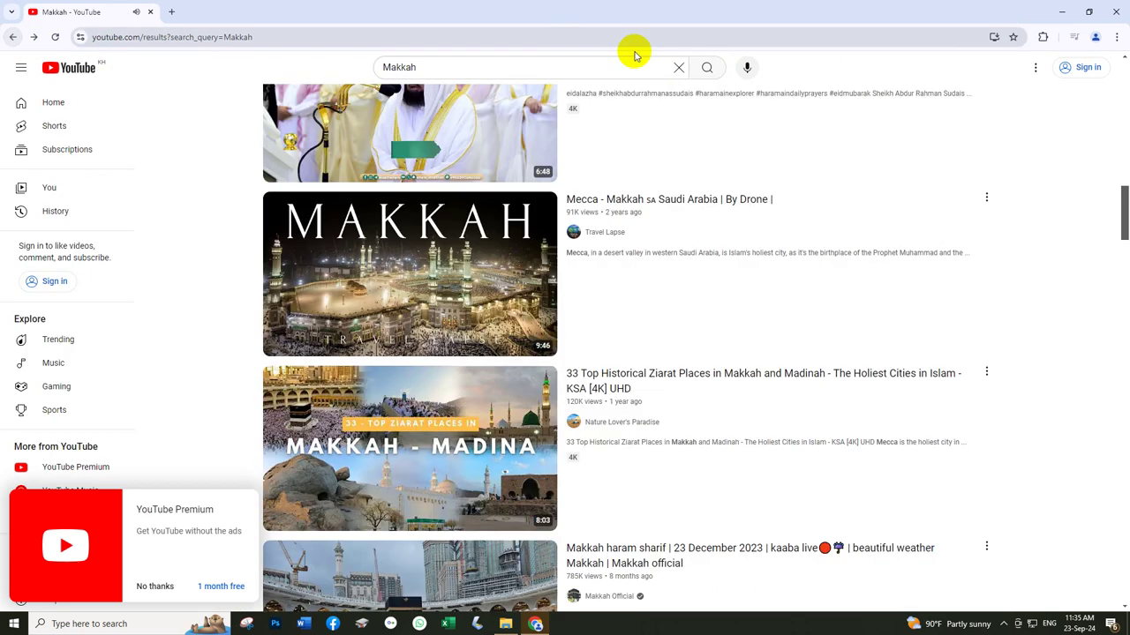
Step: Request an IDM download of the "Makkah haram sharif | 23 December 2023" video as an MP4 file in 480p quality
{"action": "scroll", "coordinate": [431, 256], "scroll_direction": "down", "scroll_amount": 5}
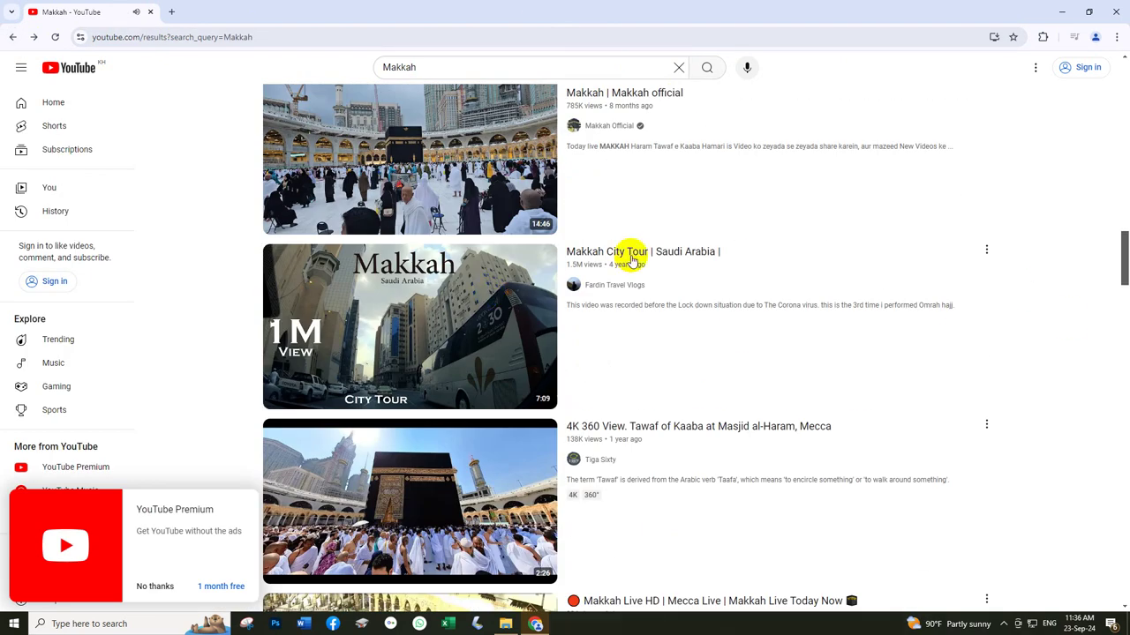
{"action": "mouse_move", "coordinate": [459, 100]}
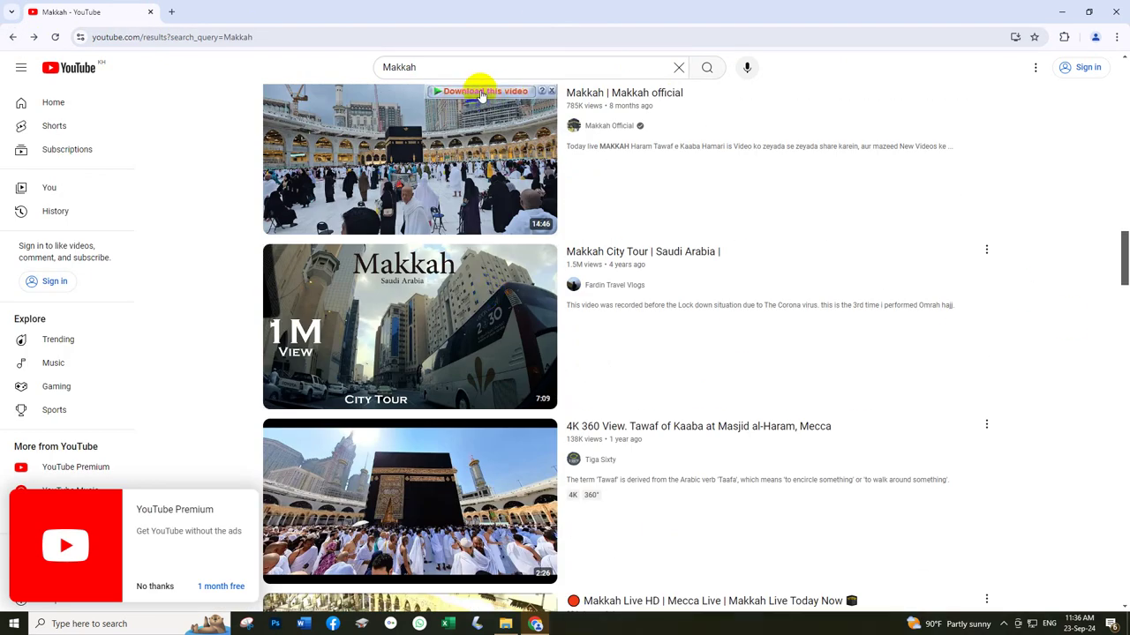
{"action": "left_click", "coordinate": [477, 93]}
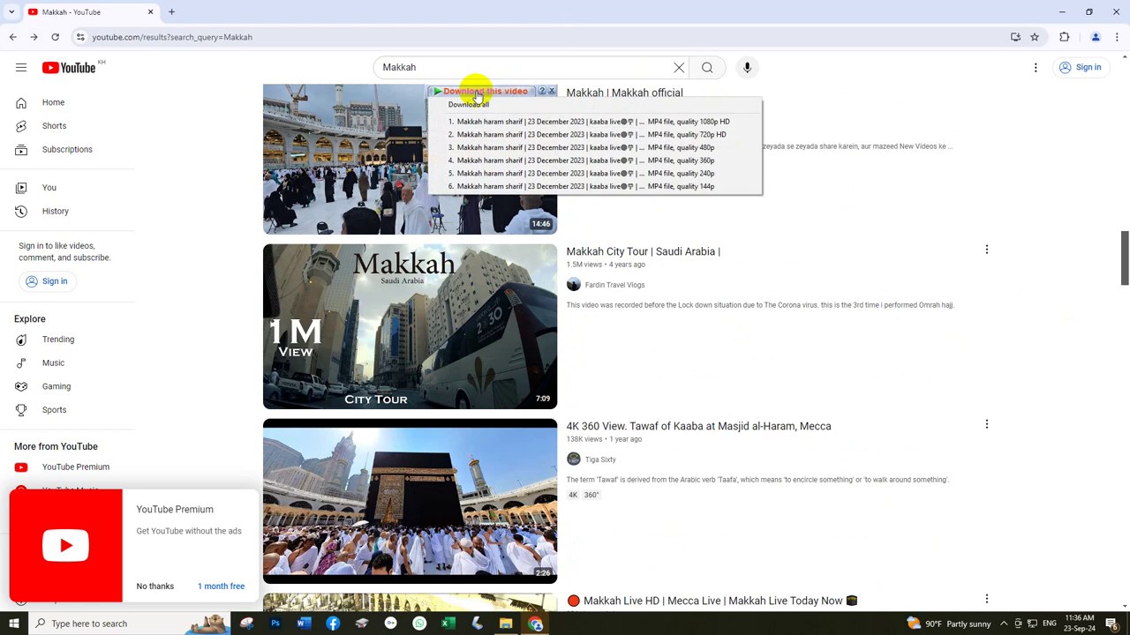
{"action": "left_click", "coordinate": [706, 148]}
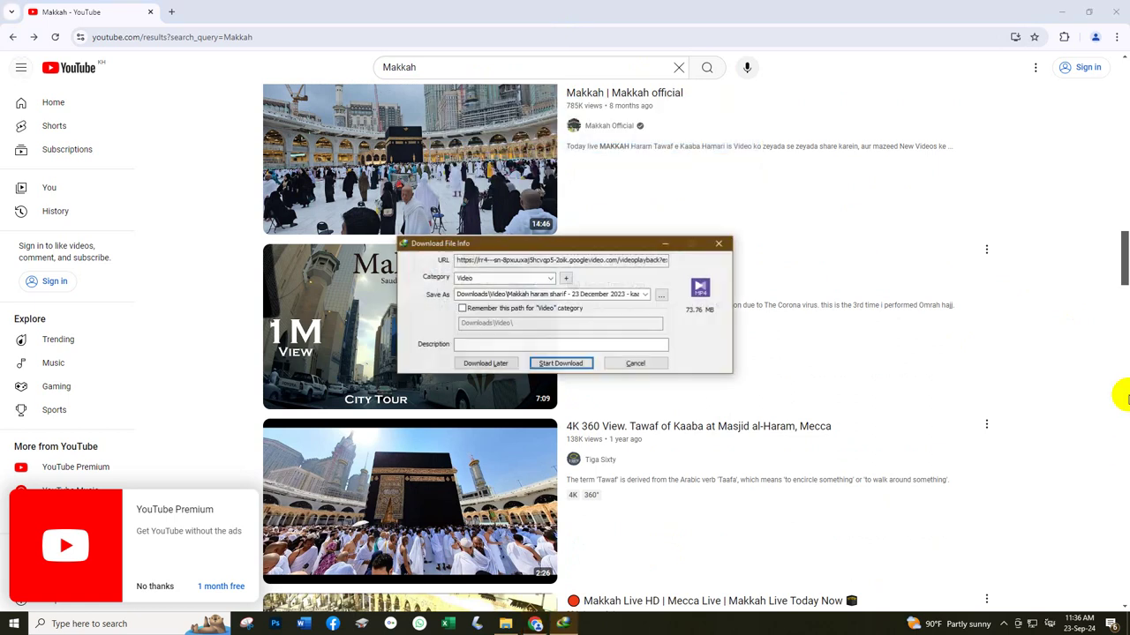
Step: Set the download's save location to the Desktop, download the video and open its containing folder
{"action": "left_click", "coordinate": [660, 299]}
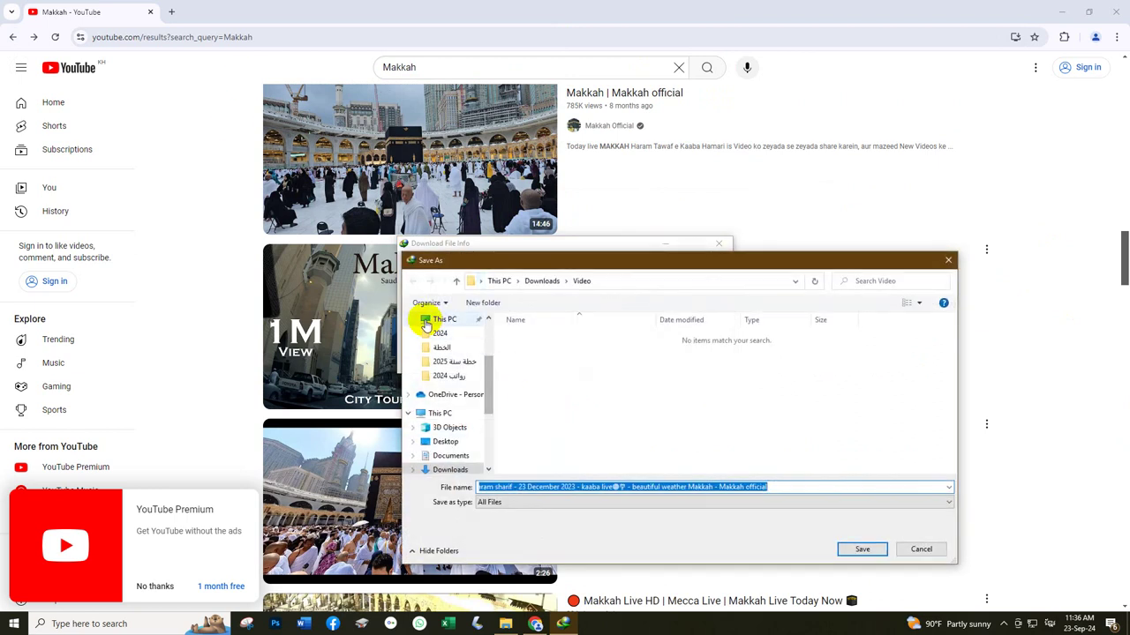
{"action": "left_click", "coordinate": [446, 442]}
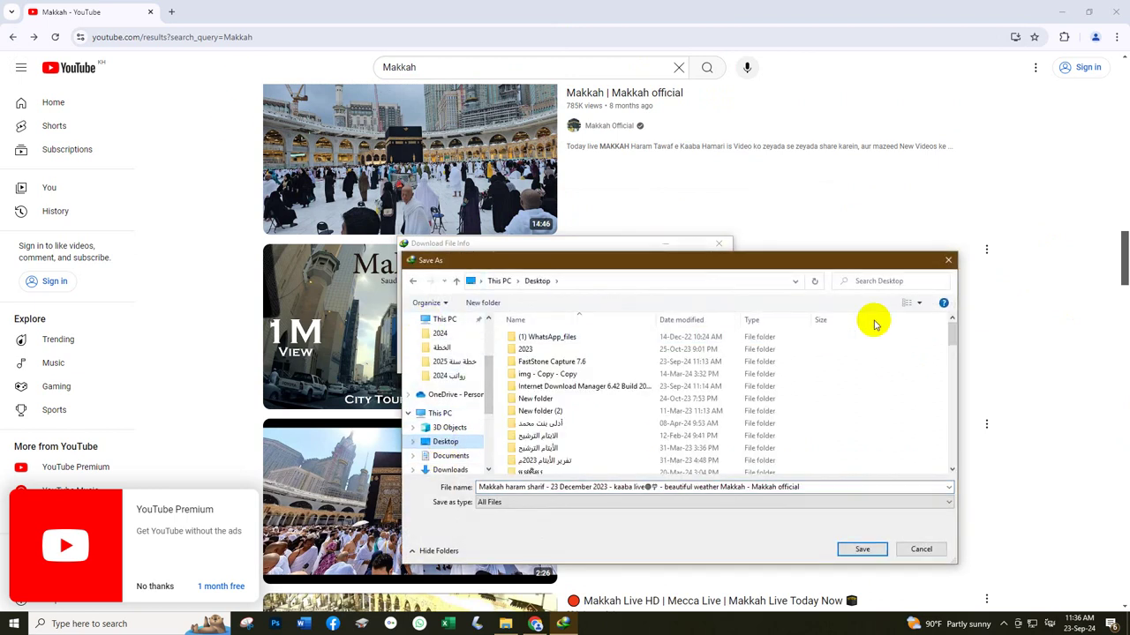
{"action": "left_click", "coordinate": [860, 550]}
{"action": "left_click", "coordinate": [556, 367]}
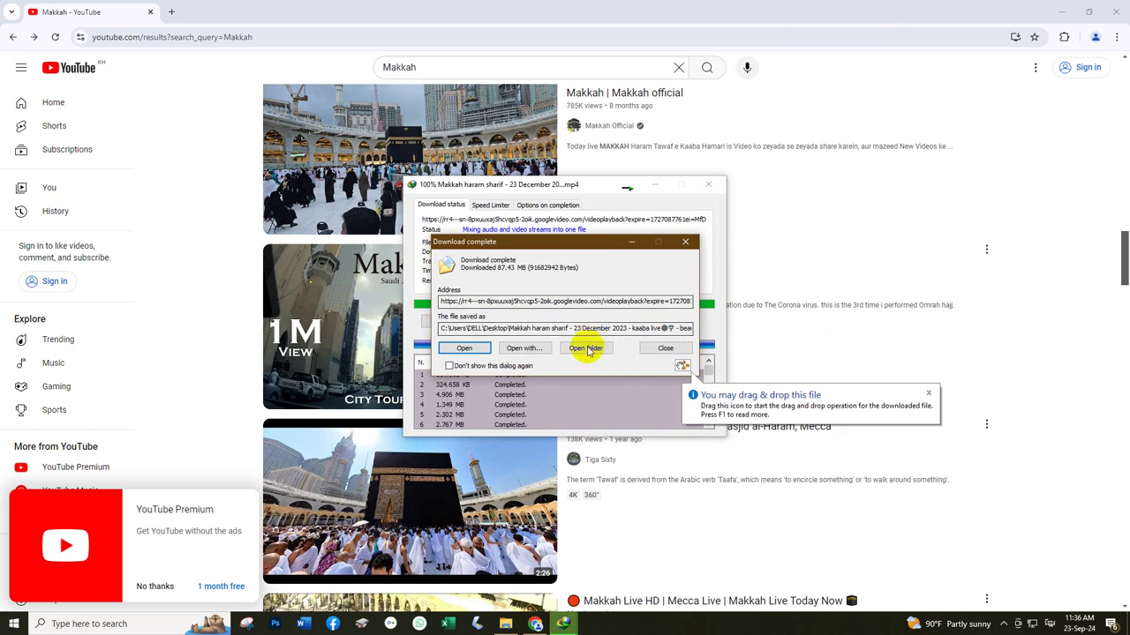
{"action": "left_click", "coordinate": [586, 348]}
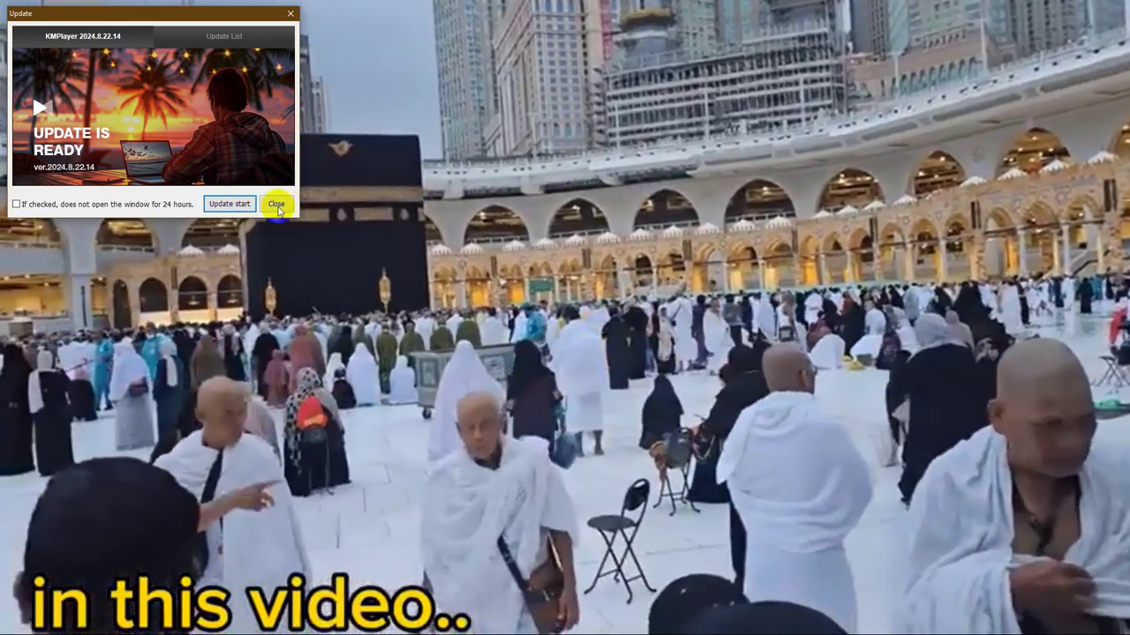
Step: Start the KMPlayer 2024.8.22.14 update and install it in English with the recommended components in C:\Program Files\KMPlayer 64X
{"action": "left_click", "coordinate": [229, 203]}
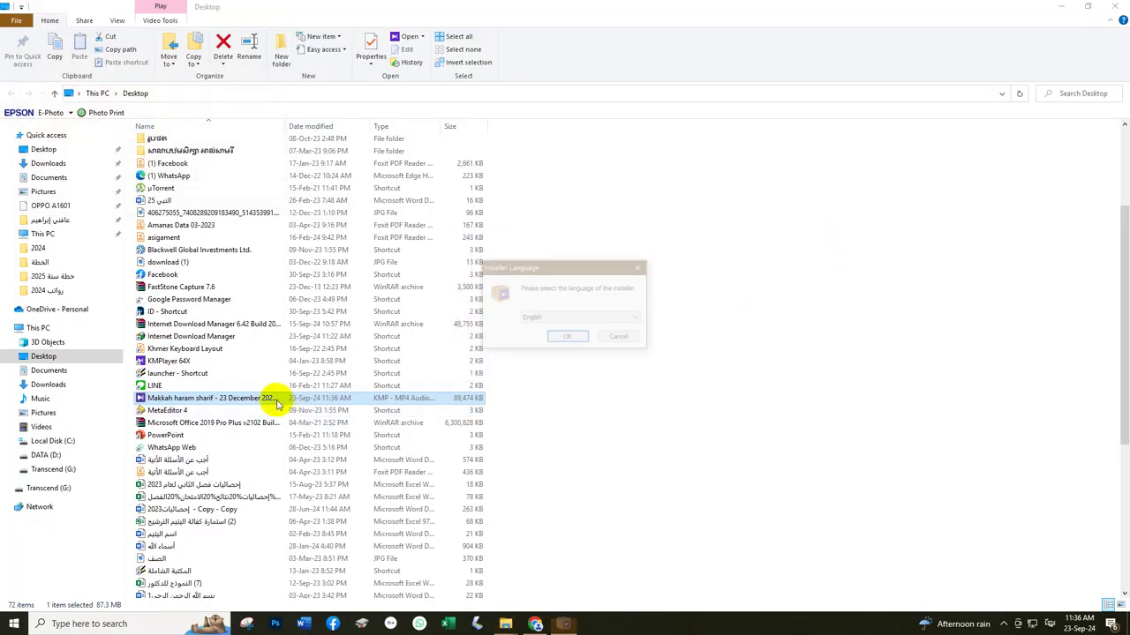
{"action": "left_click", "coordinate": [569, 338]}
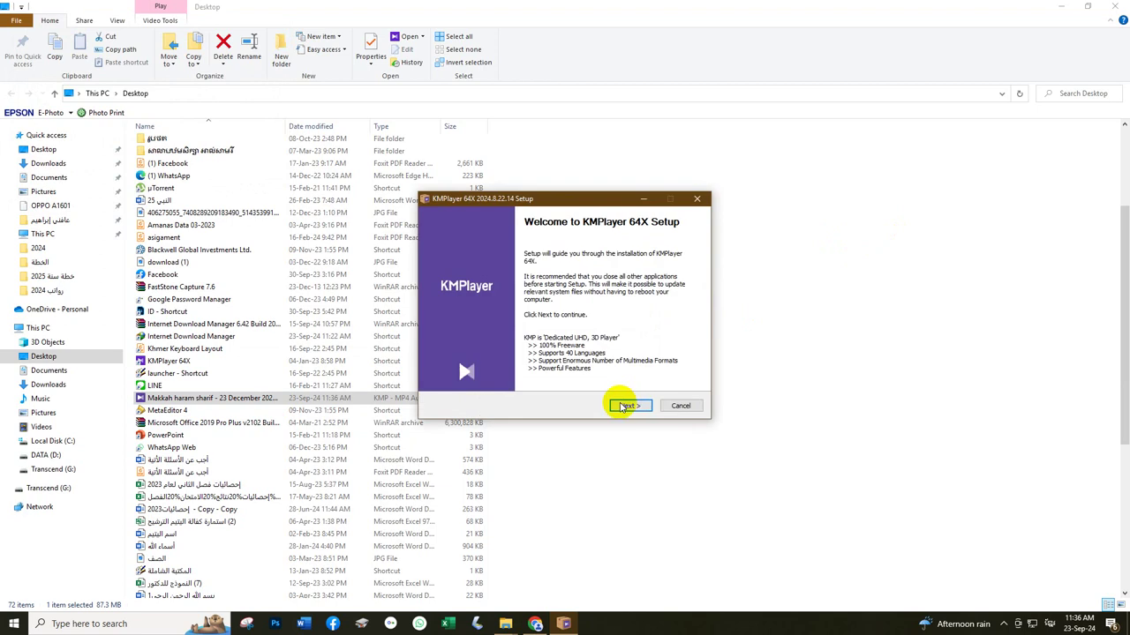
{"action": "left_click", "coordinate": [764, 473]}
{"action": "left_click", "coordinate": [631, 406]}
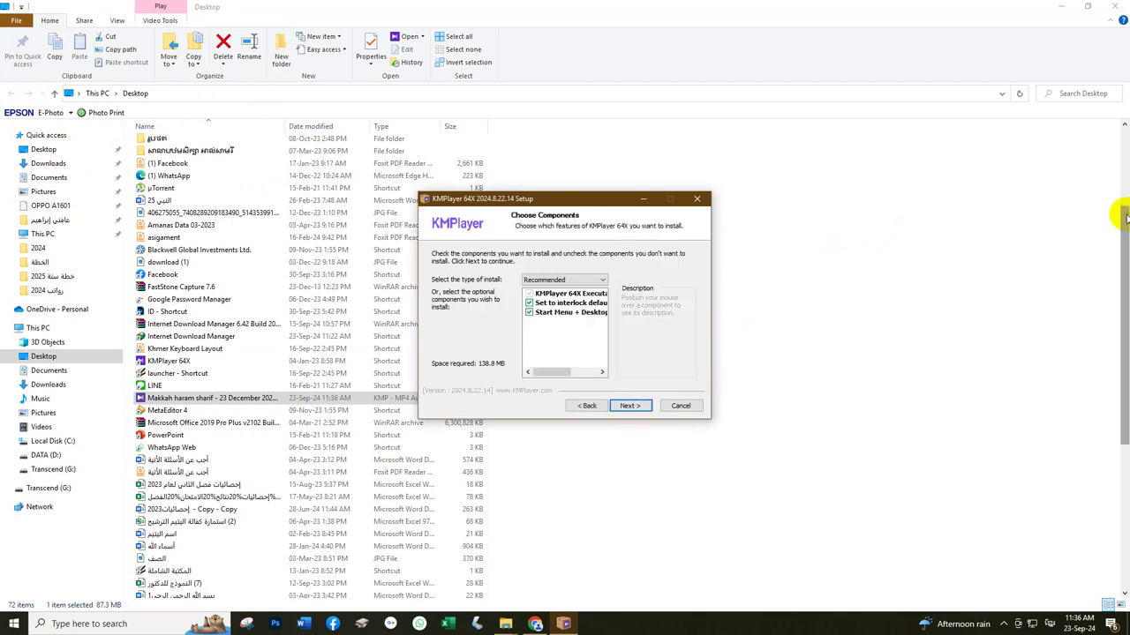
{"action": "left_click", "coordinate": [626, 407]}
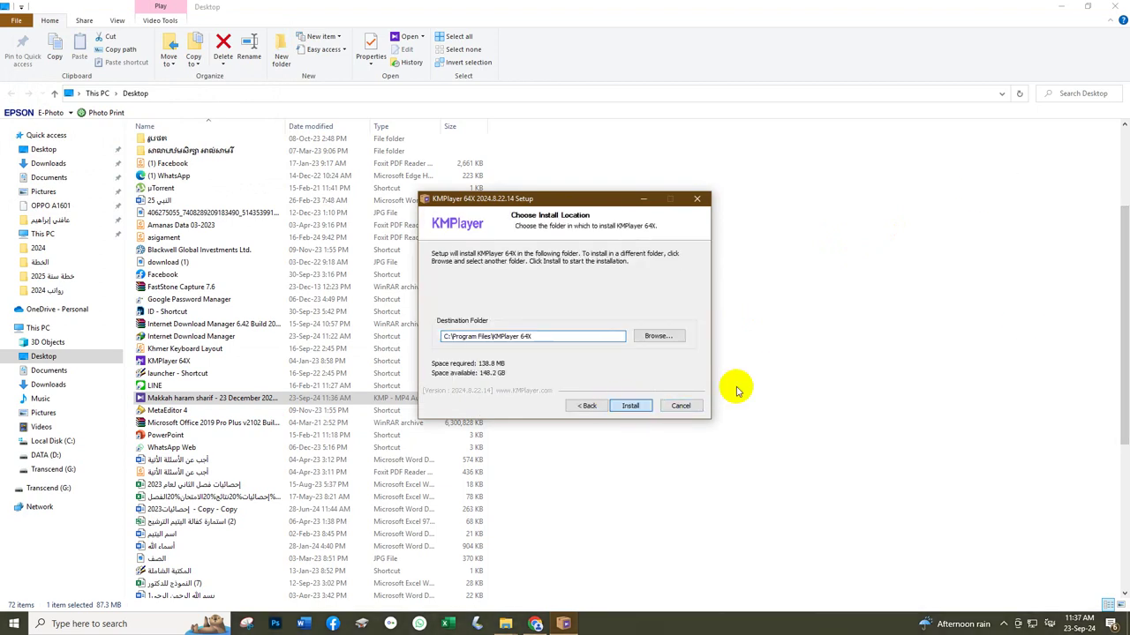
{"action": "left_click", "coordinate": [630, 405]}
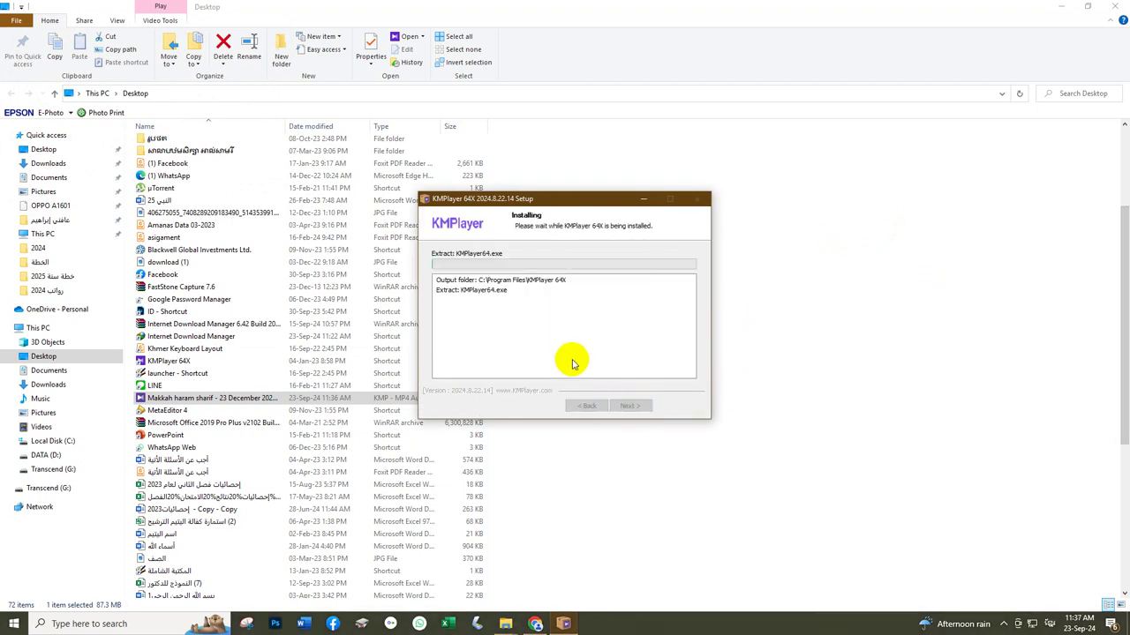
Step: Delete the downloaded "Makkah haram sharif" video from the Desktop folder and close the folder window
{"action": "right_click", "coordinate": [220, 399]}
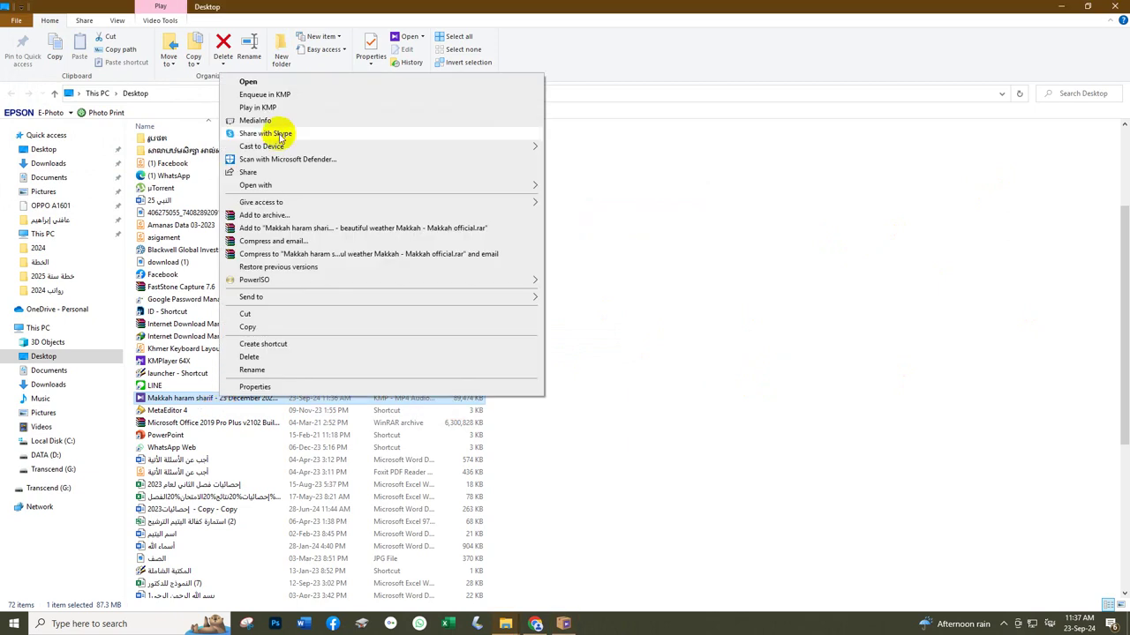
{"action": "left_click", "coordinate": [251, 357]}
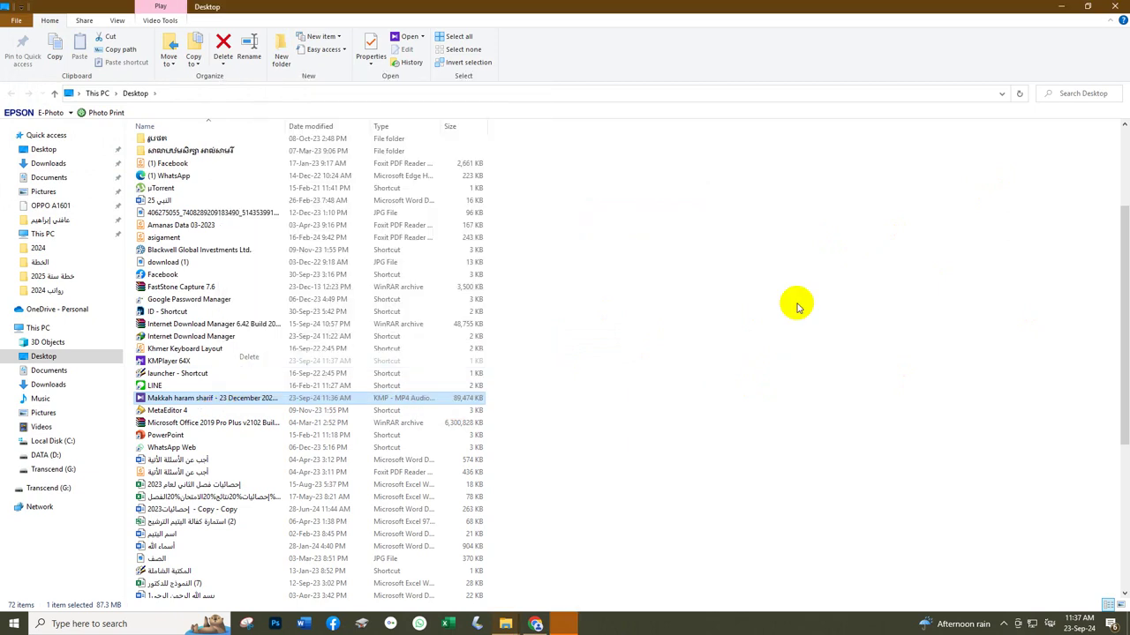
{"action": "left_click", "coordinate": [1118, 6]}
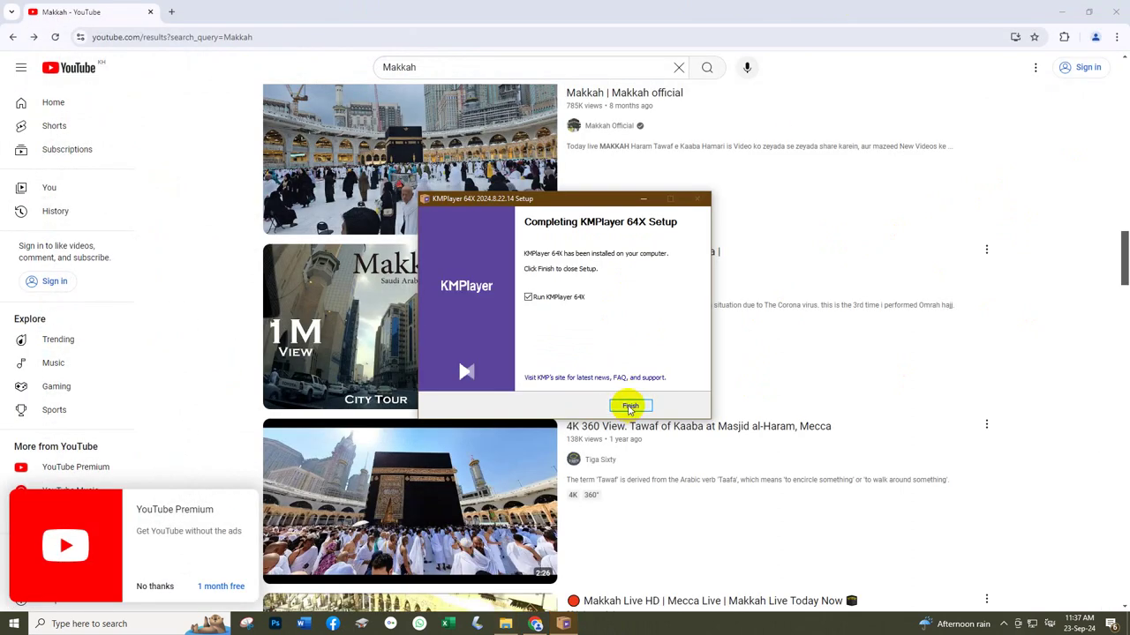
Step: Finish the KMPlayer 64X setup with the run option enabled and close the player
{"action": "left_click", "coordinate": [630, 405]}
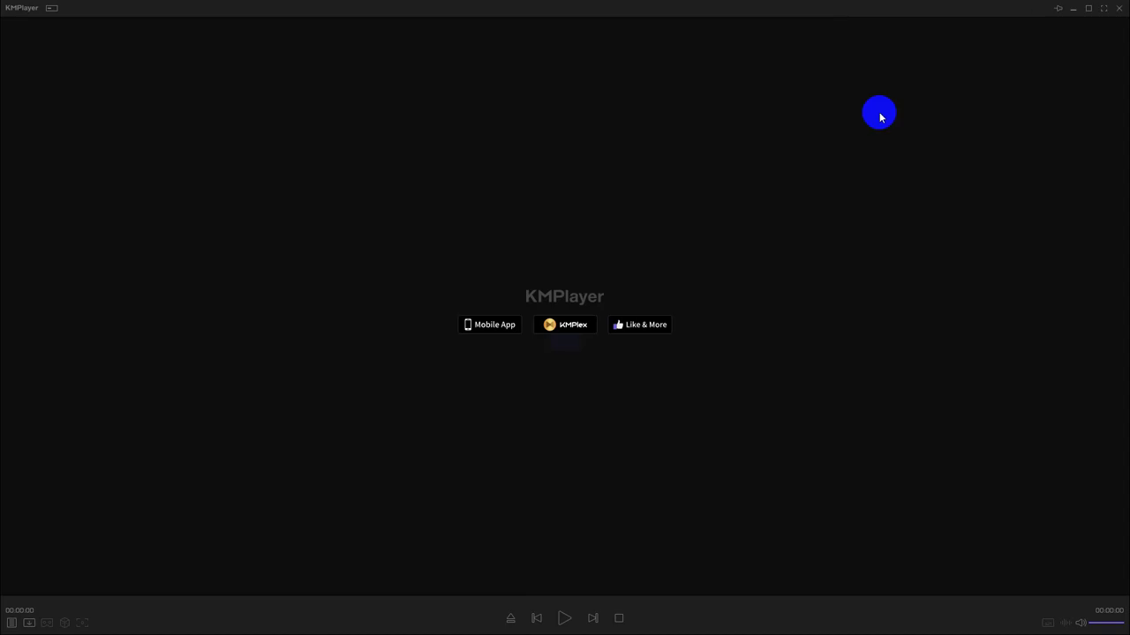
{"action": "left_click", "coordinate": [1120, 8]}
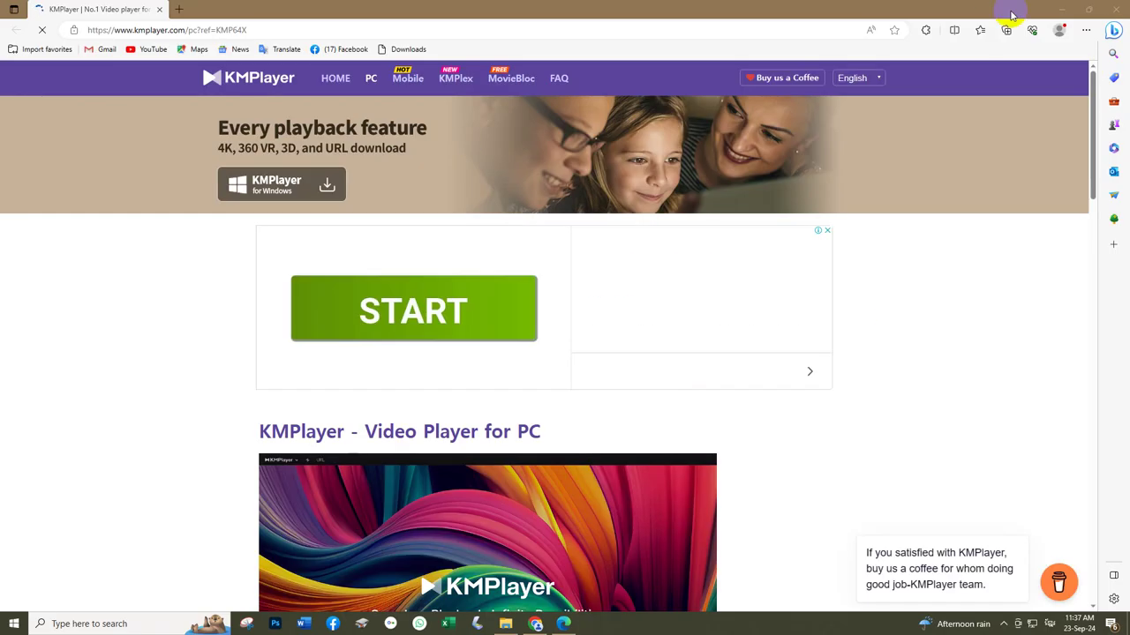
Step: Close the KMPlayer web page, the YouTube results for Makkah and the saved WhatsApp page
{"action": "left_click", "coordinate": [1118, 8]}
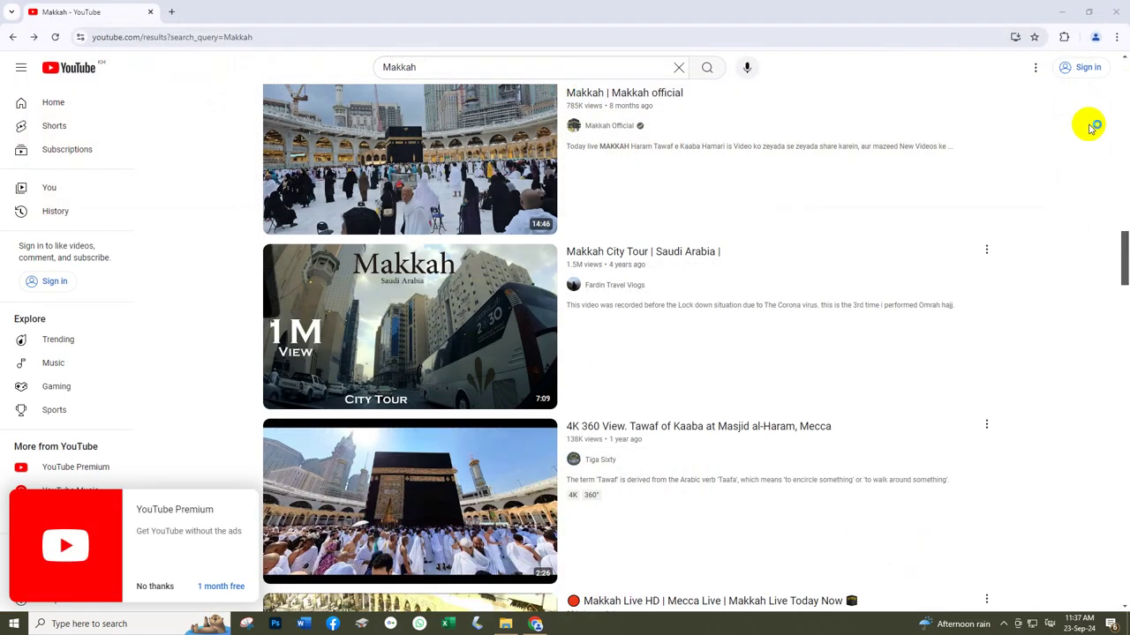
{"action": "scroll", "coordinate": [497, 334], "scroll_direction": "up", "scroll_amount": 7}
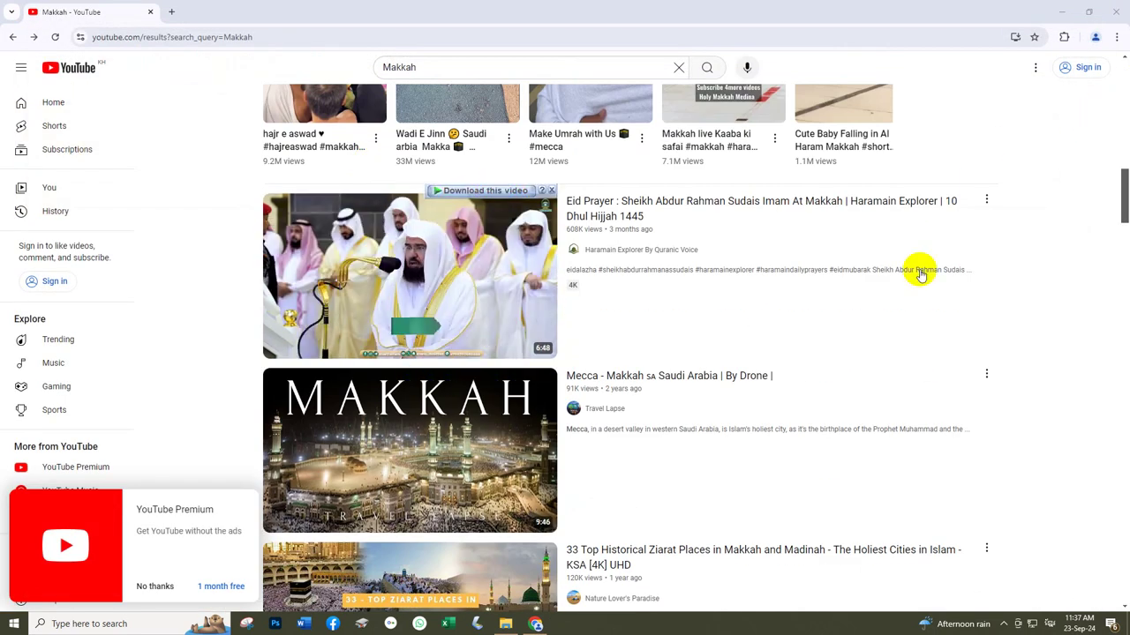
{"action": "scroll", "coordinate": [921, 274], "scroll_direction": "up", "scroll_amount": 10}
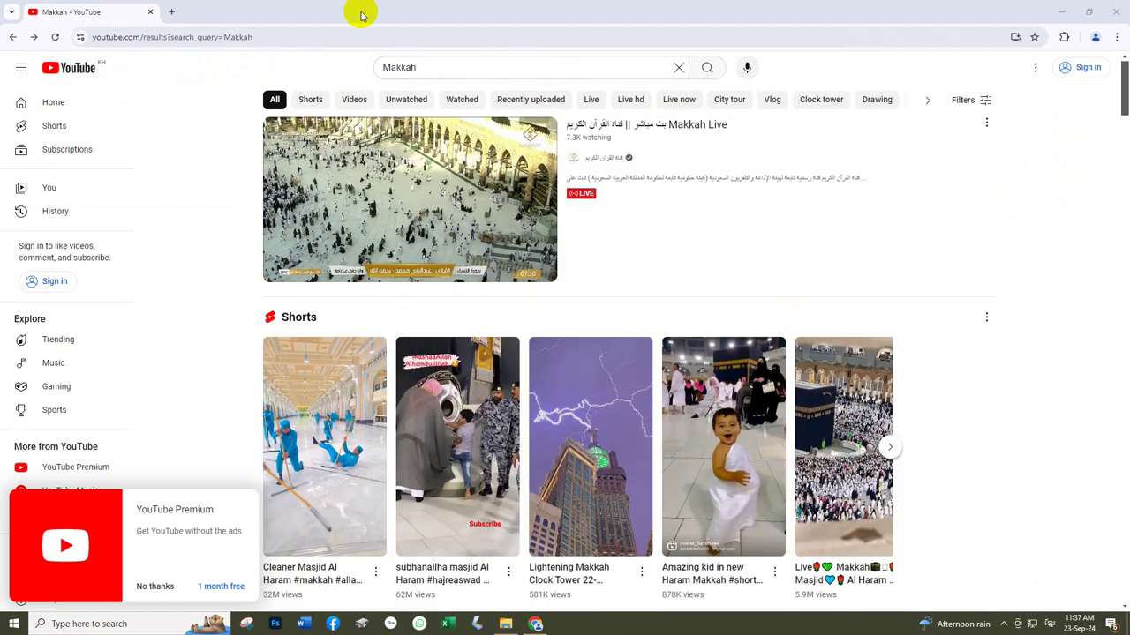
{"action": "key", "text": "alt+F4"}
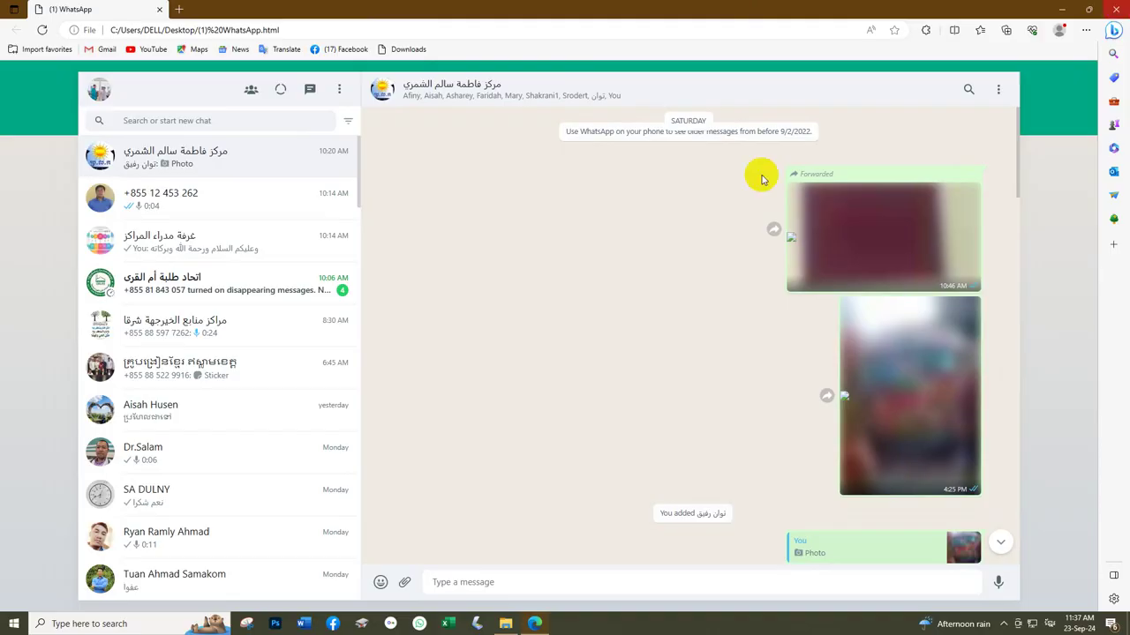
{"action": "key", "text": "alt+F4"}
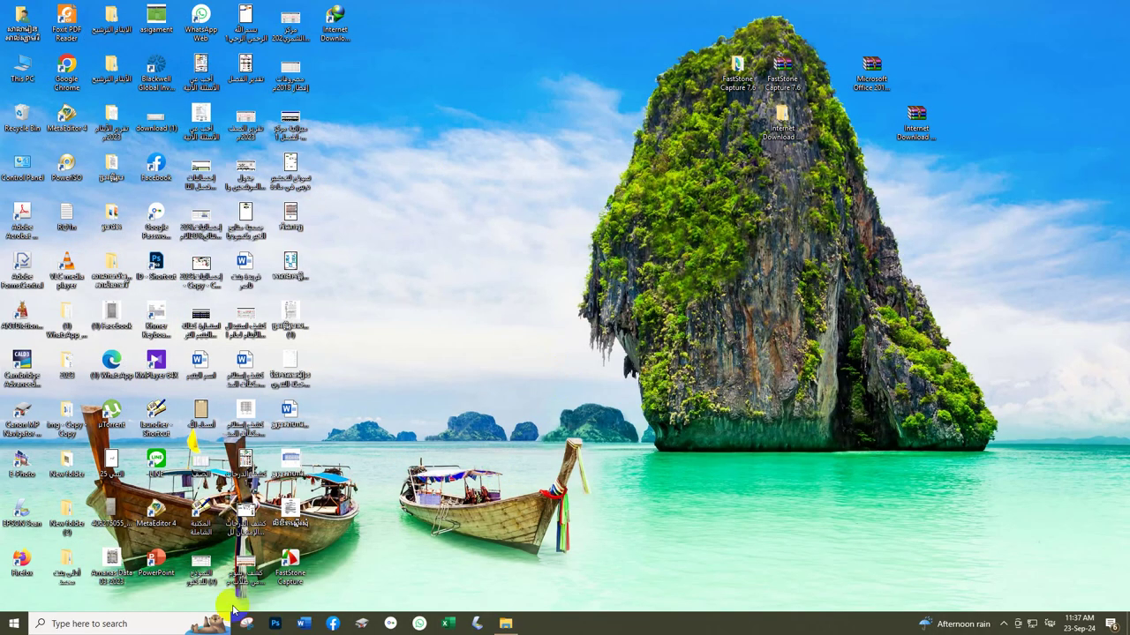
Step: Search Windows for Microsoft Edge, pin it to the taskbar and launch it
{"action": "left_click", "coordinate": [139, 624]}
{"action": "type", "text": "mi"}
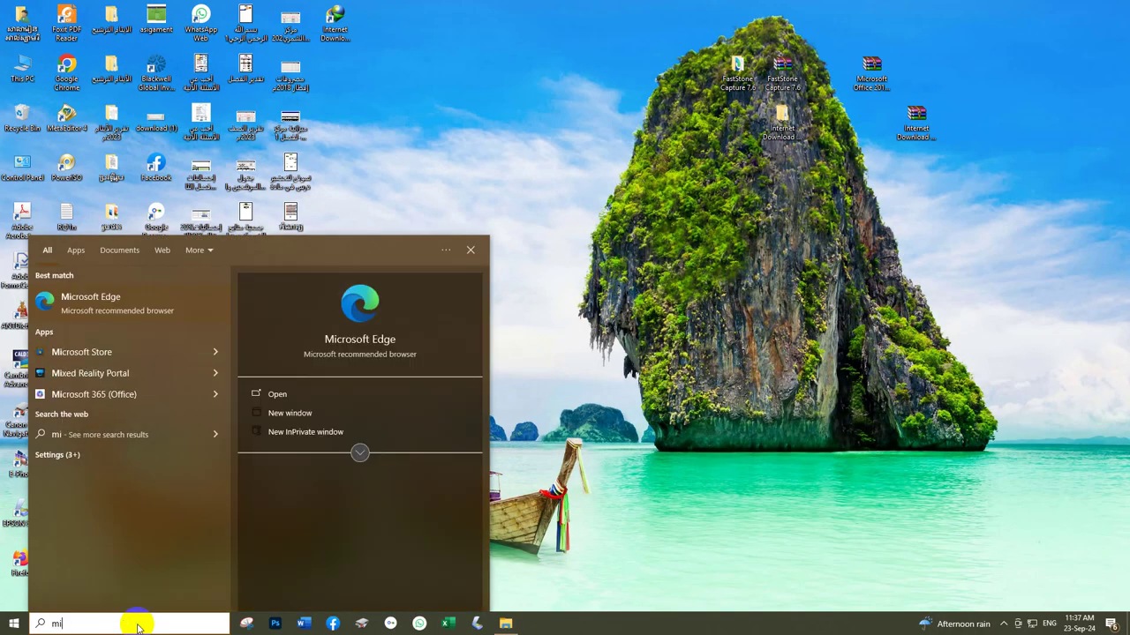
{"action": "type", "text": "cro"}
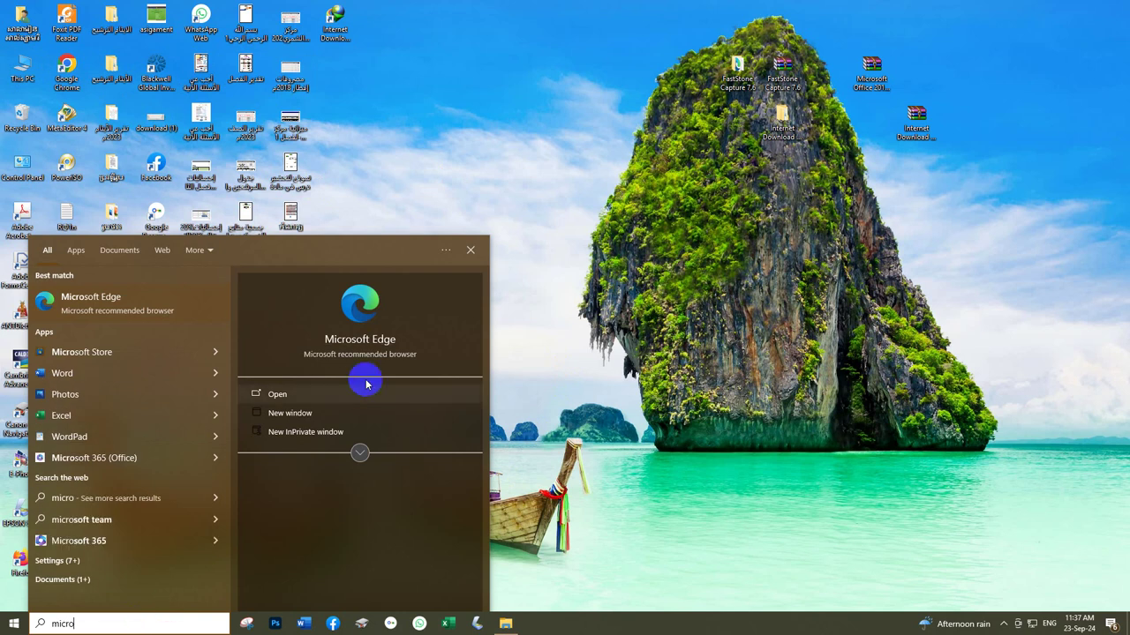
{"action": "right_click", "coordinate": [369, 345]}
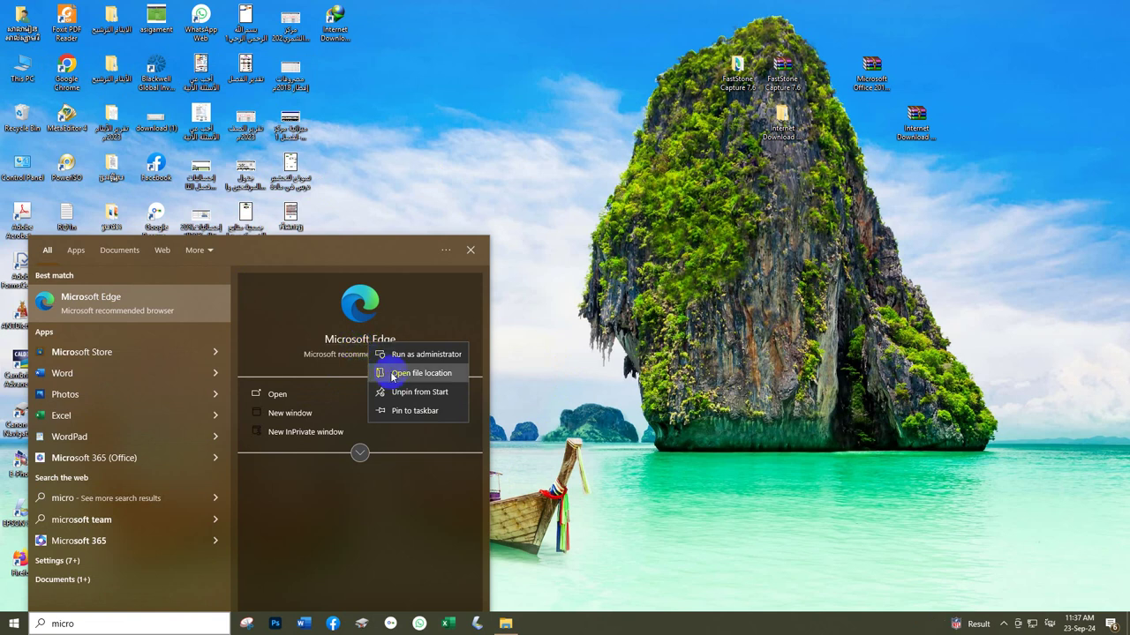
{"action": "left_click", "coordinate": [429, 409]}
{"action": "left_click", "coordinate": [653, 395]}
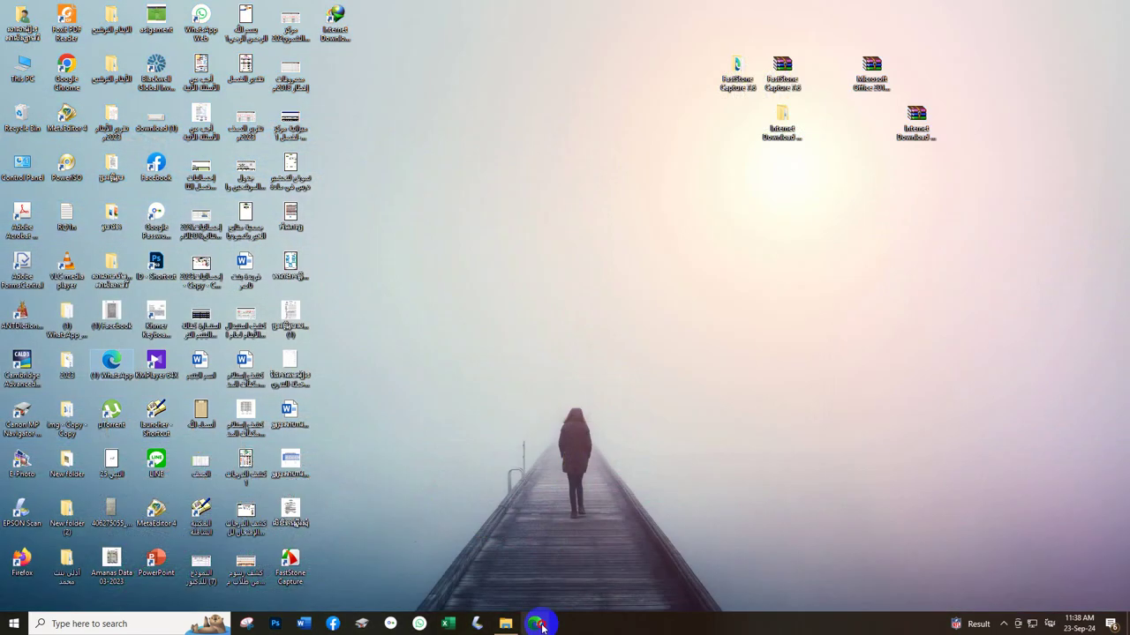
{"action": "left_click", "coordinate": [535, 623]}
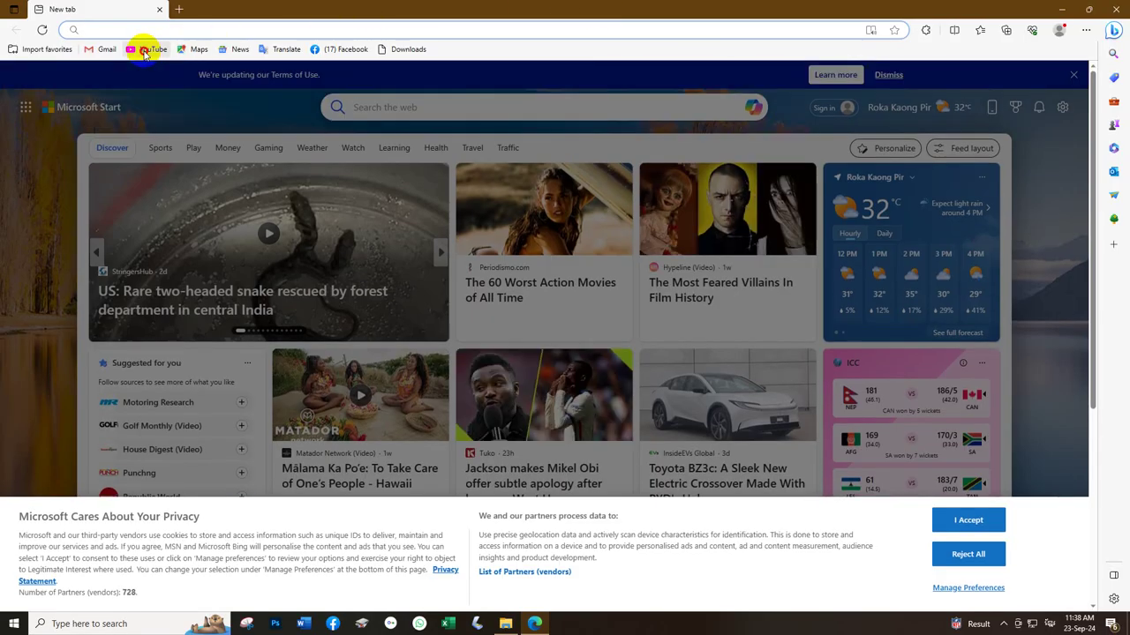
Step: Open YouTube in Microsoft Edge and search for "Angkorwat"
{"action": "left_click", "coordinate": [145, 49]}
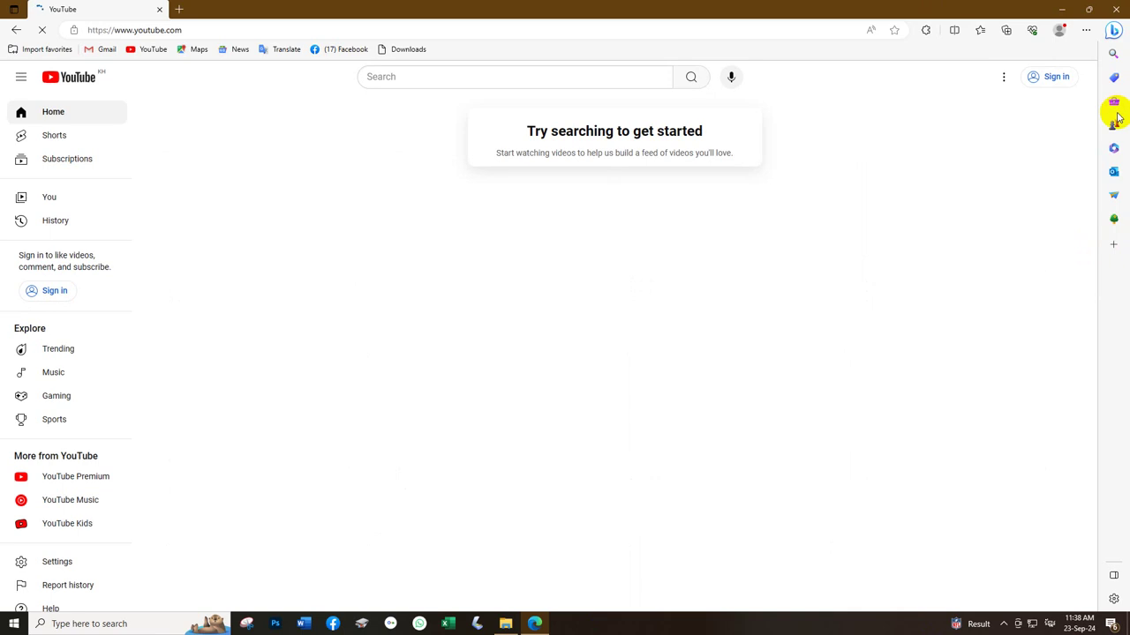
{"action": "left_click", "coordinate": [429, 72]}
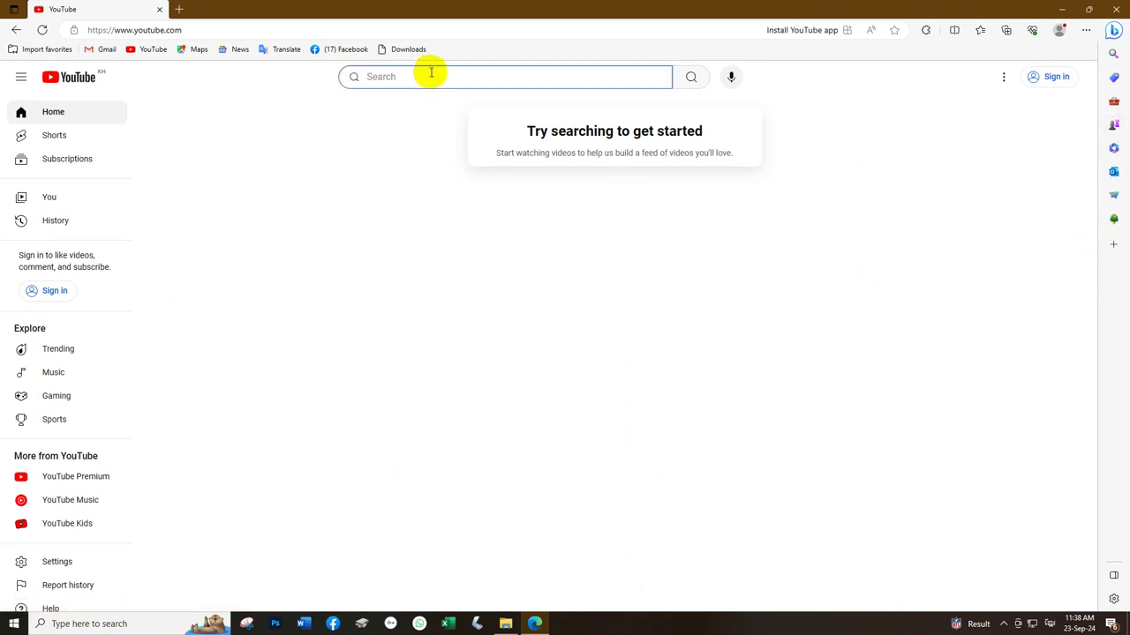
{"action": "type", "text": "ចំណេះ"}
{"action": "type", "text": "Angko"}
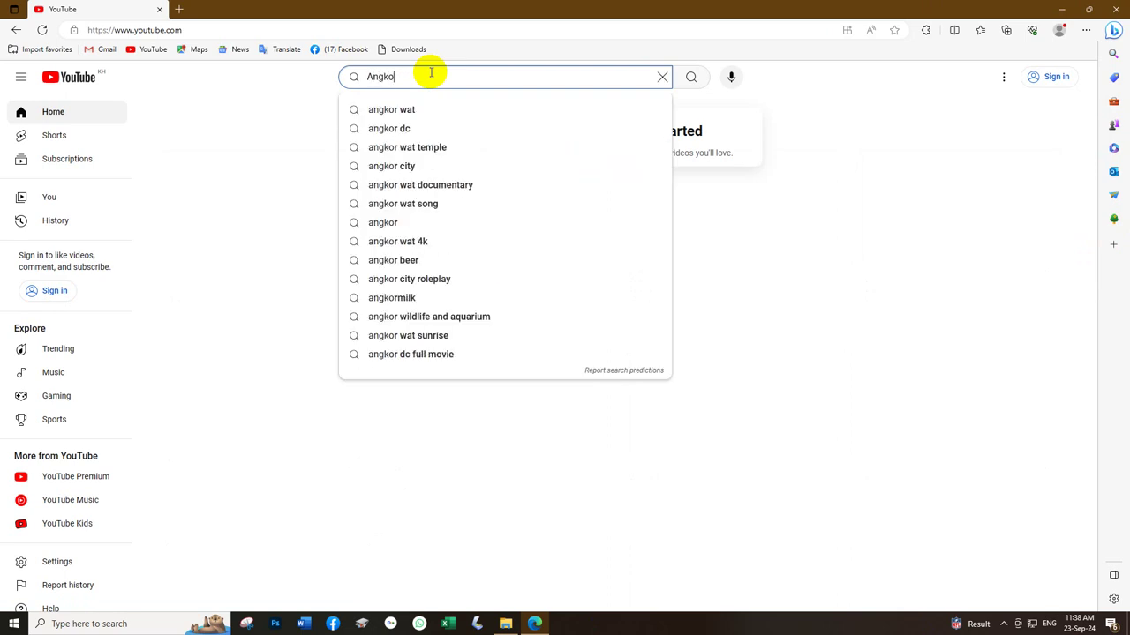
{"action": "type", "text": "rwat"}
{"action": "key", "text": "Return"}
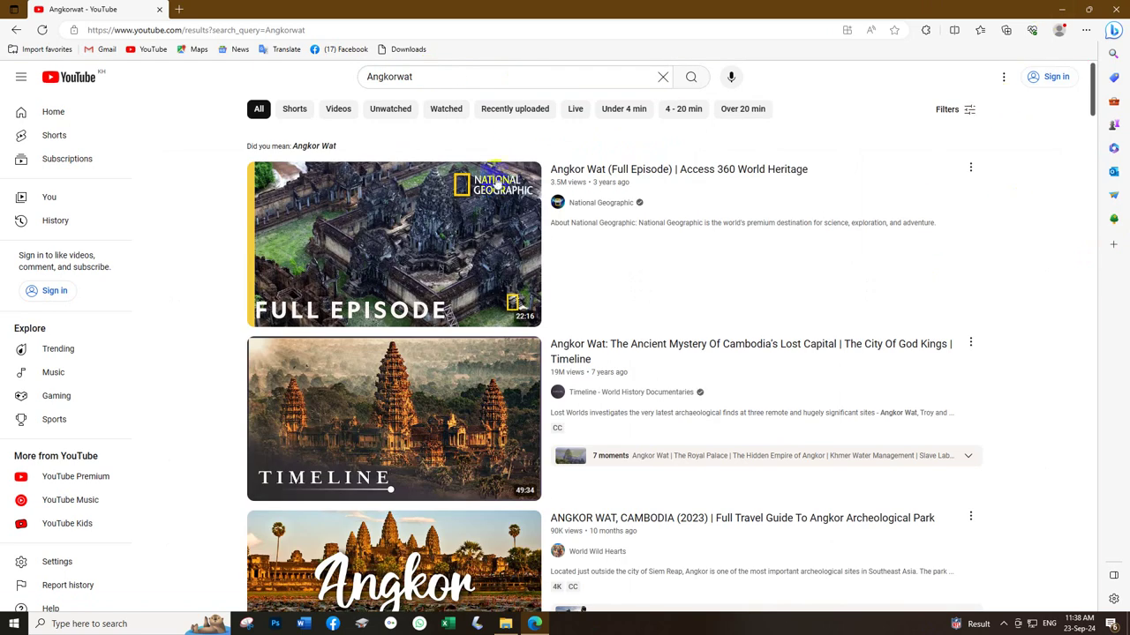
{"action": "left_click", "coordinate": [472, 245]}
{"action": "scroll", "coordinate": [473, 246], "scroll_direction": "down", "scroll_amount": 3}
{"action": "scroll", "coordinate": [676, 158], "scroll_direction": "up", "scroll_amount": 3}
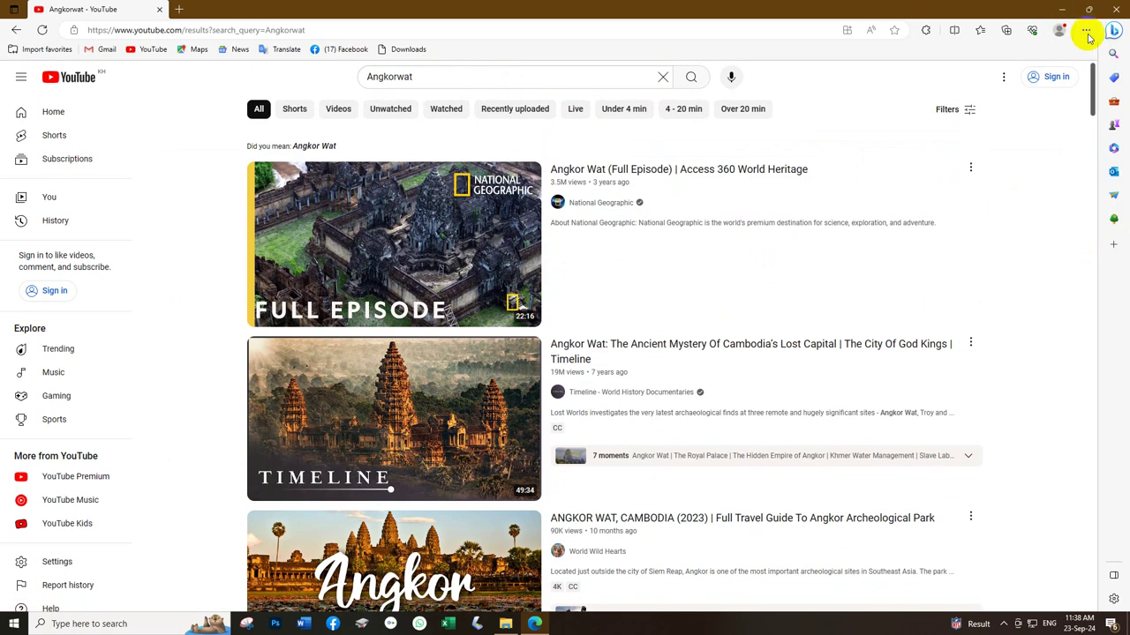
Step: Inspect the IDM Integration Module's extension details in the Edge settings and close the extension and settings pages
{"action": "left_click", "coordinate": [1086, 30]}
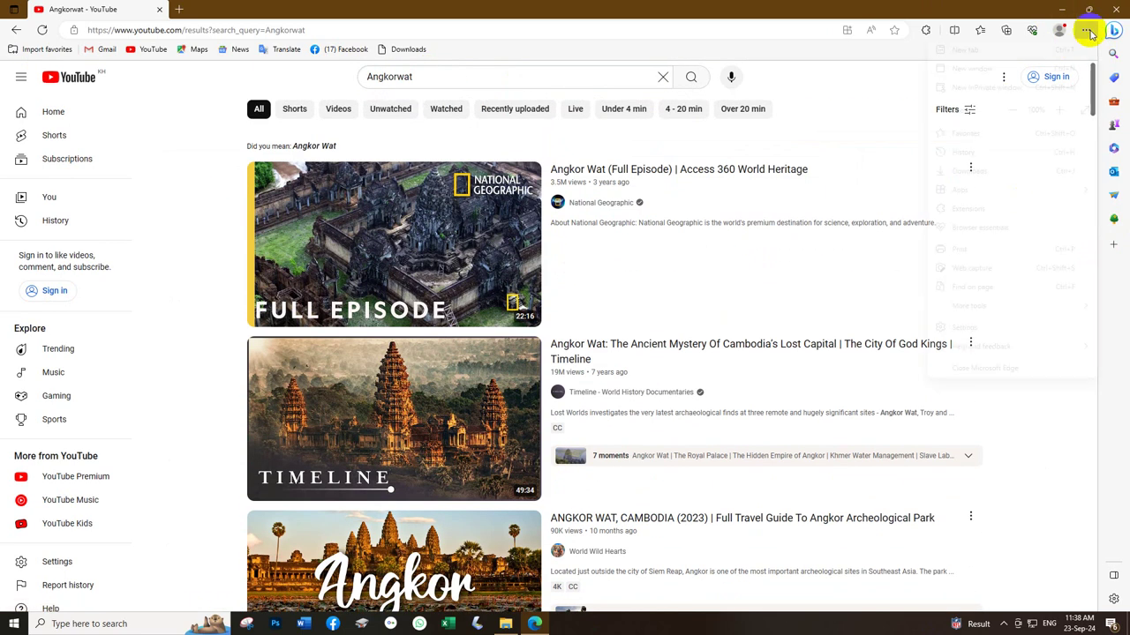
{"action": "left_click", "coordinate": [965, 327]}
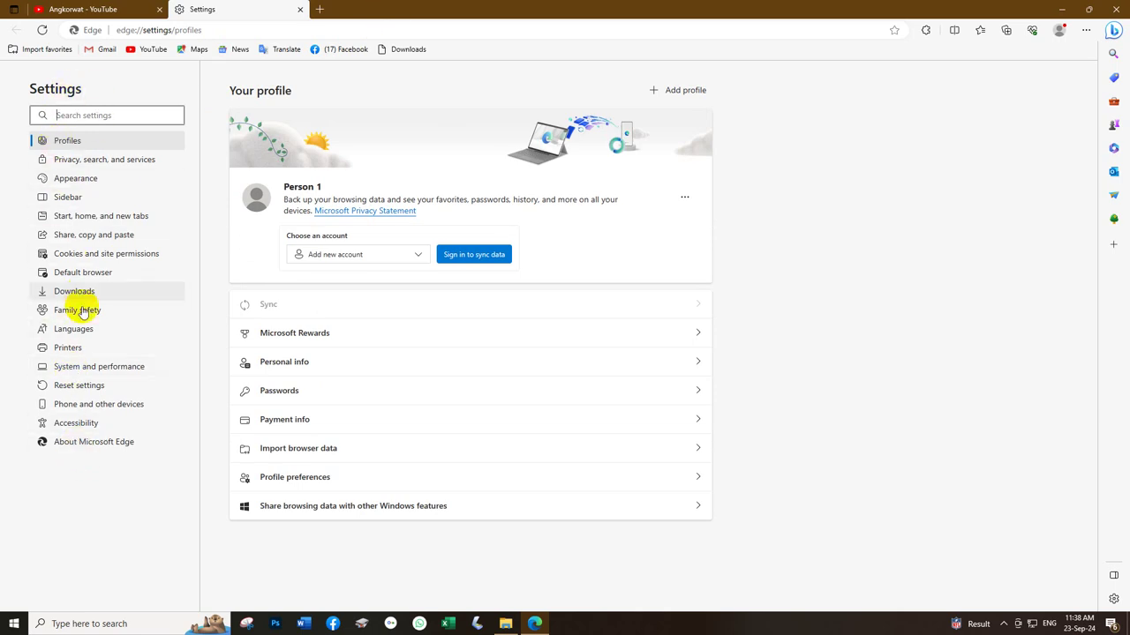
{"action": "left_click", "coordinate": [1088, 30]}
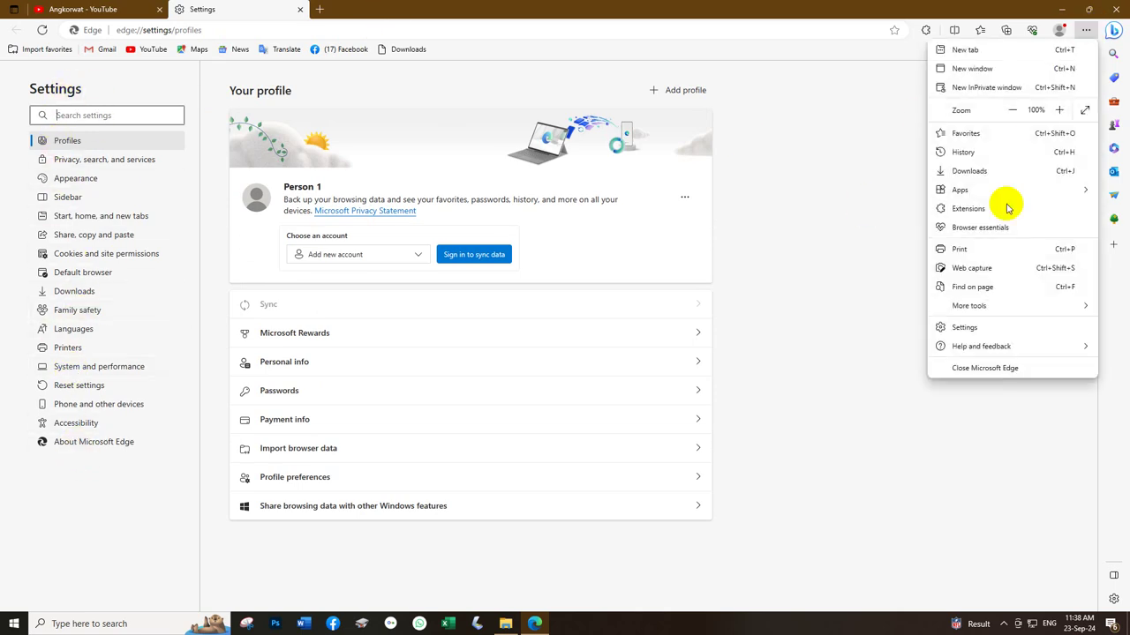
{"action": "left_click", "coordinate": [962, 208]}
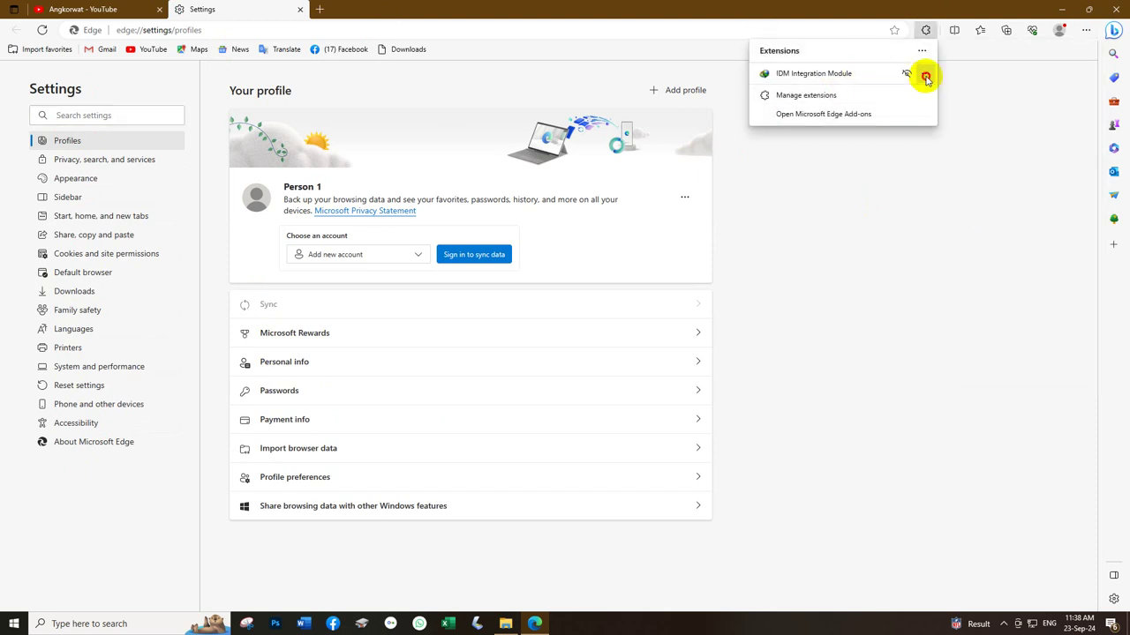
{"action": "left_click", "coordinate": [925, 75]}
{"action": "left_click", "coordinate": [966, 179]}
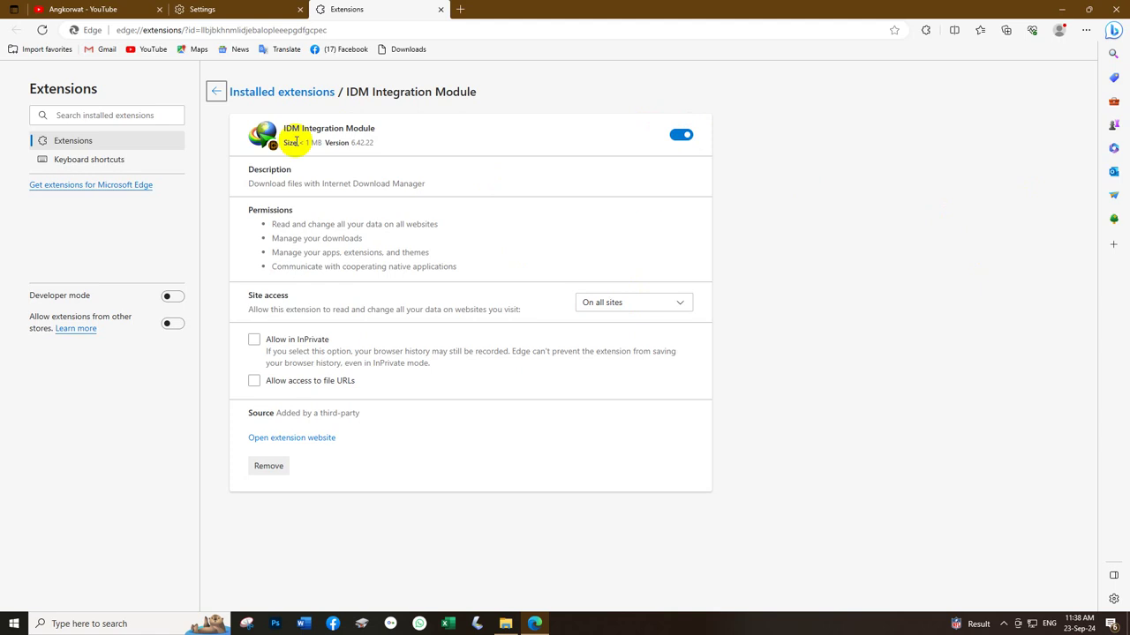
{"action": "left_click", "coordinate": [439, 9]}
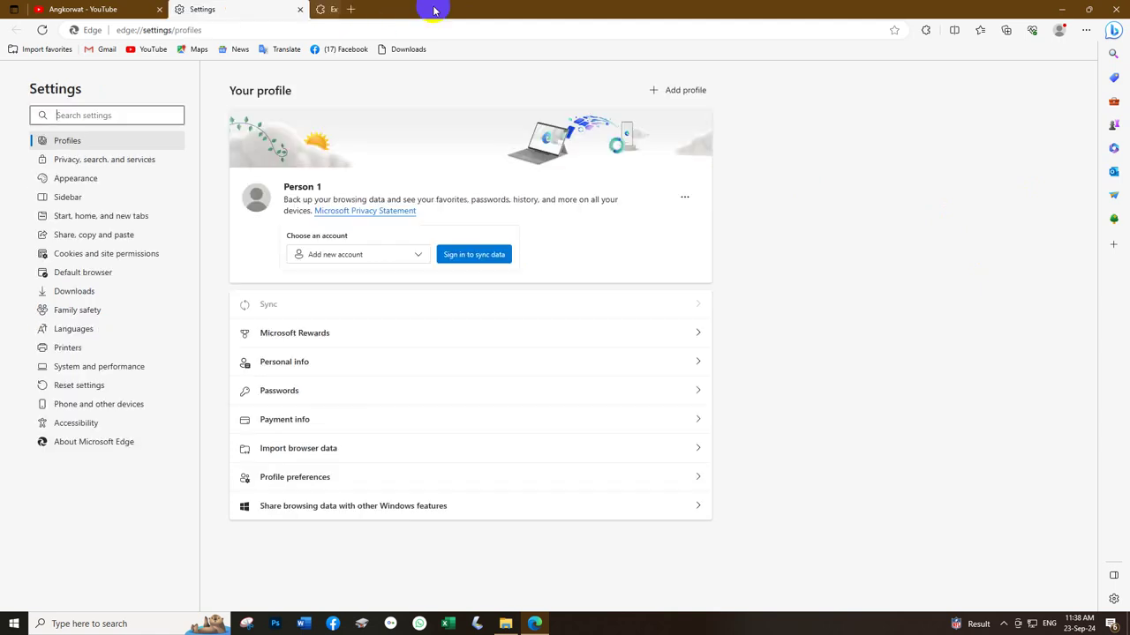
{"action": "left_click", "coordinate": [299, 9]}
Step: Select the 480p MP4 version of "Angkor Wat (Full Episode) | Access 360 World Heritage" for download with IDM
{"action": "scroll", "coordinate": [378, 239], "scroll_direction": "down", "scroll_amount": 2}
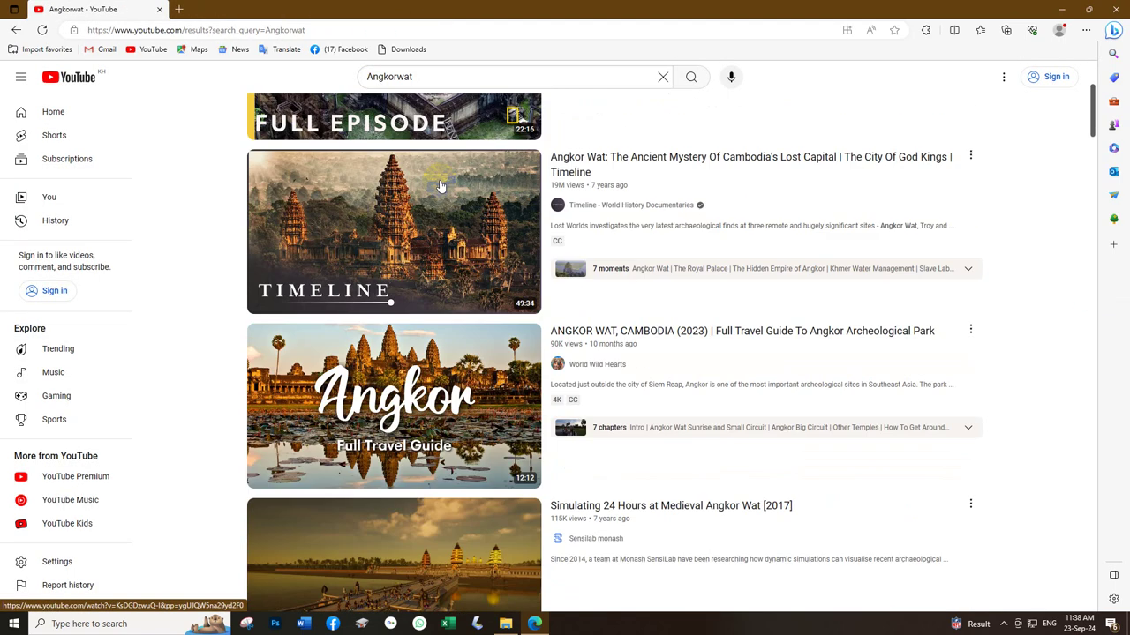
{"action": "scroll", "coordinate": [477, 237], "scroll_direction": "up", "scroll_amount": 2}
{"action": "mouse_move", "coordinate": [472, 164]}
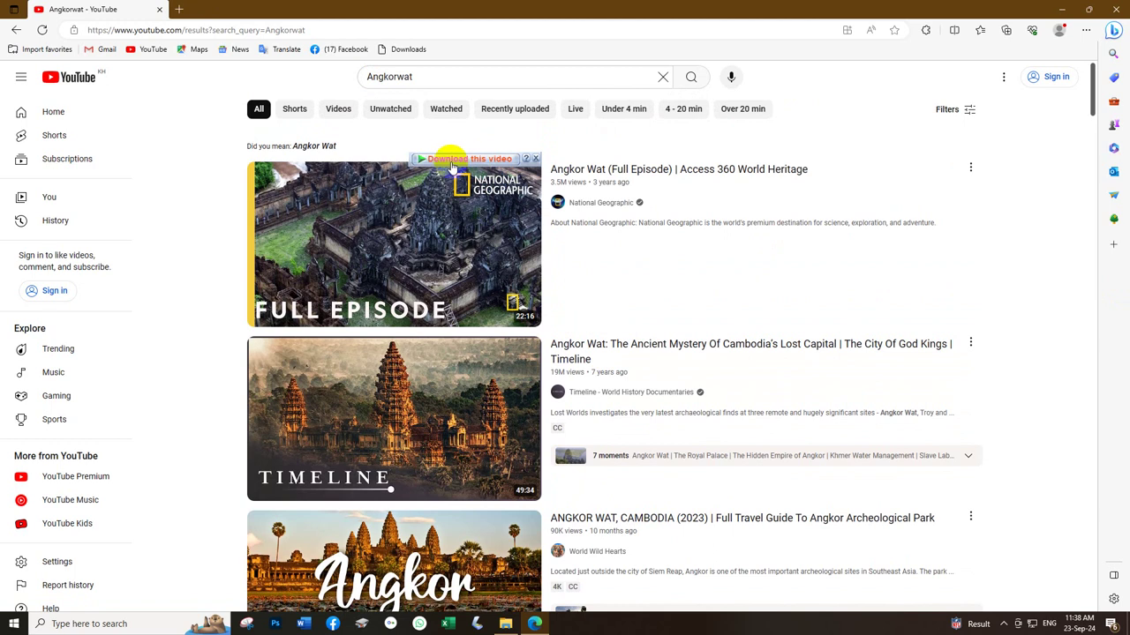
{"action": "left_click", "coordinate": [451, 161]}
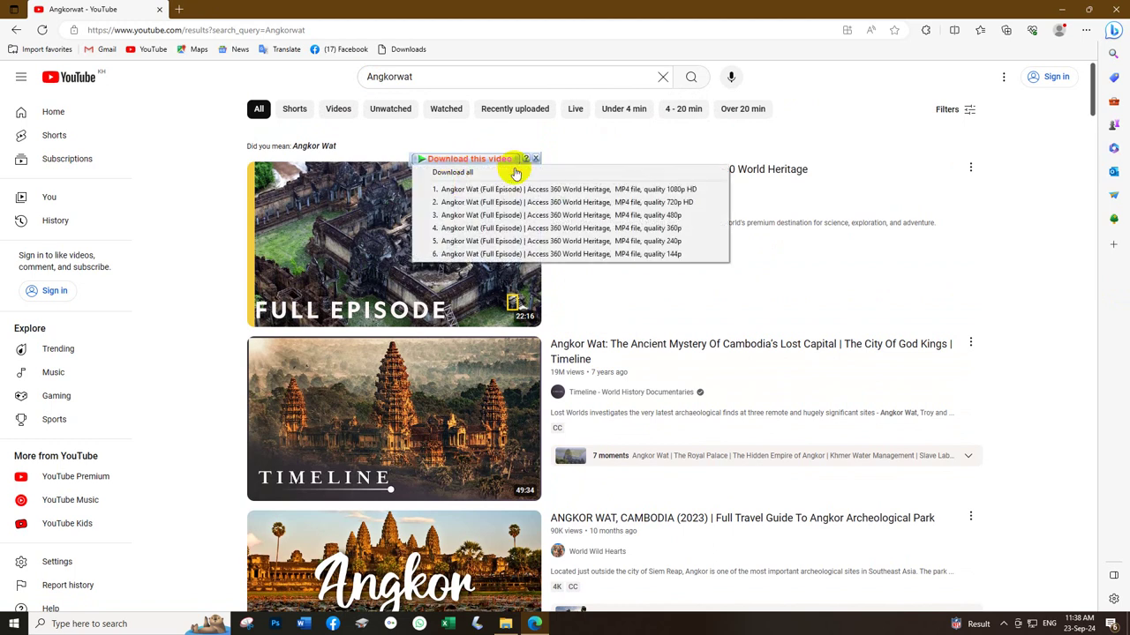
{"action": "left_click", "coordinate": [657, 215]}
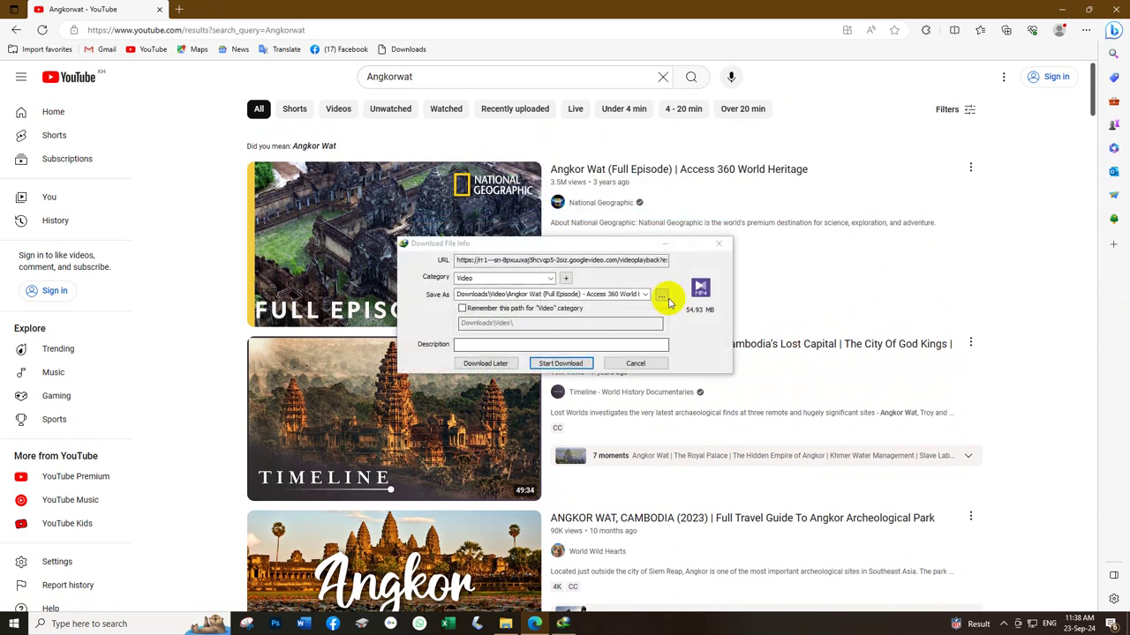
Step: Set the Angkor Wat video's save location to the Desktop and start the download
{"action": "left_click", "coordinate": [698, 292]}
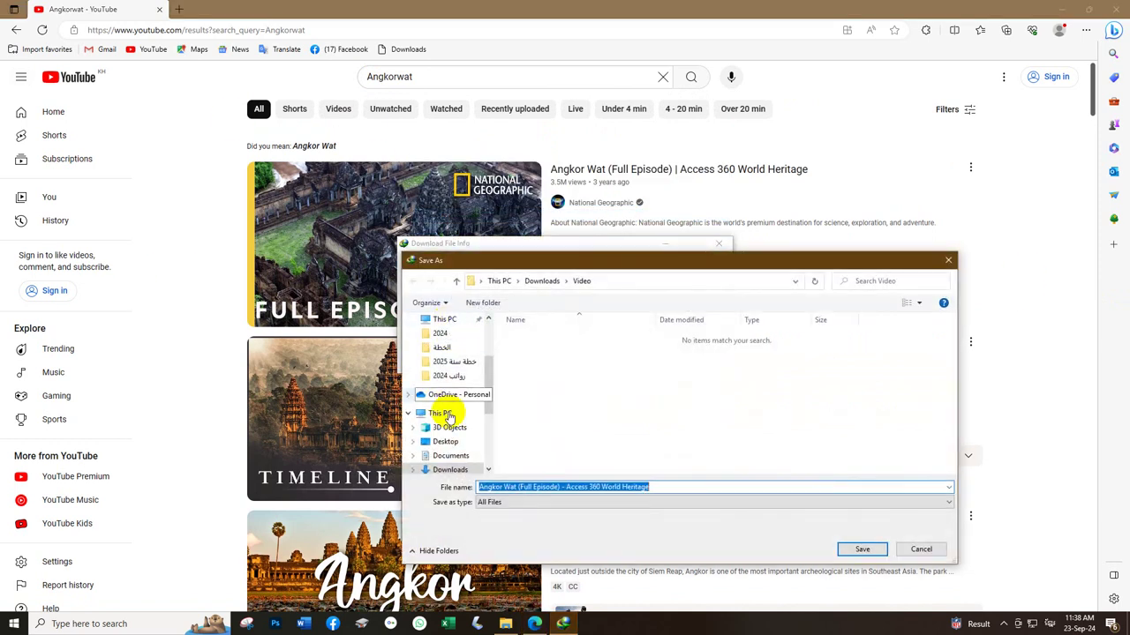
{"action": "left_click", "coordinate": [445, 441]}
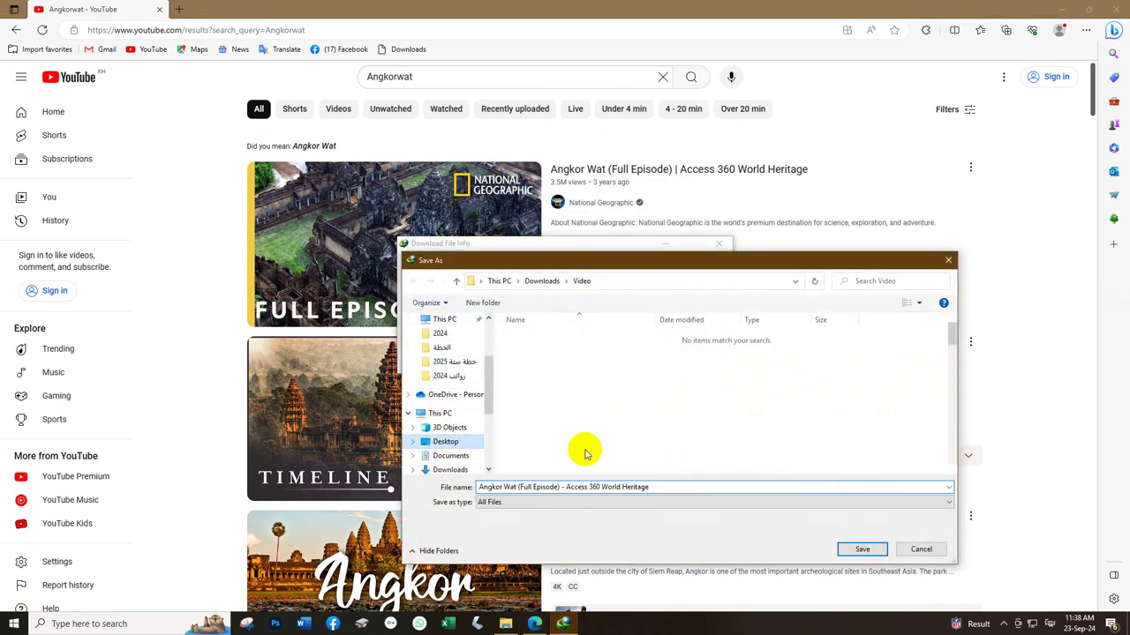
{"action": "left_click", "coordinate": [861, 548]}
{"action": "left_click", "coordinate": [556, 365]}
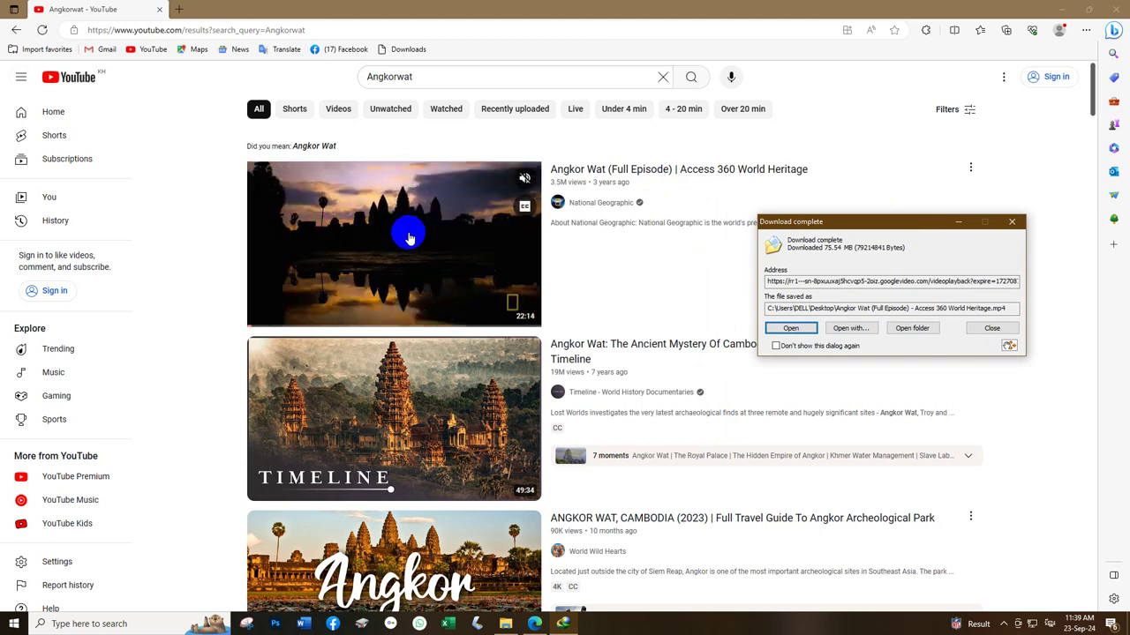
Step: Play the downloaded Angkor Wat video from its folder, skip to about 14:23, and close the player and folder
{"action": "left_click", "coordinate": [1063, 9]}
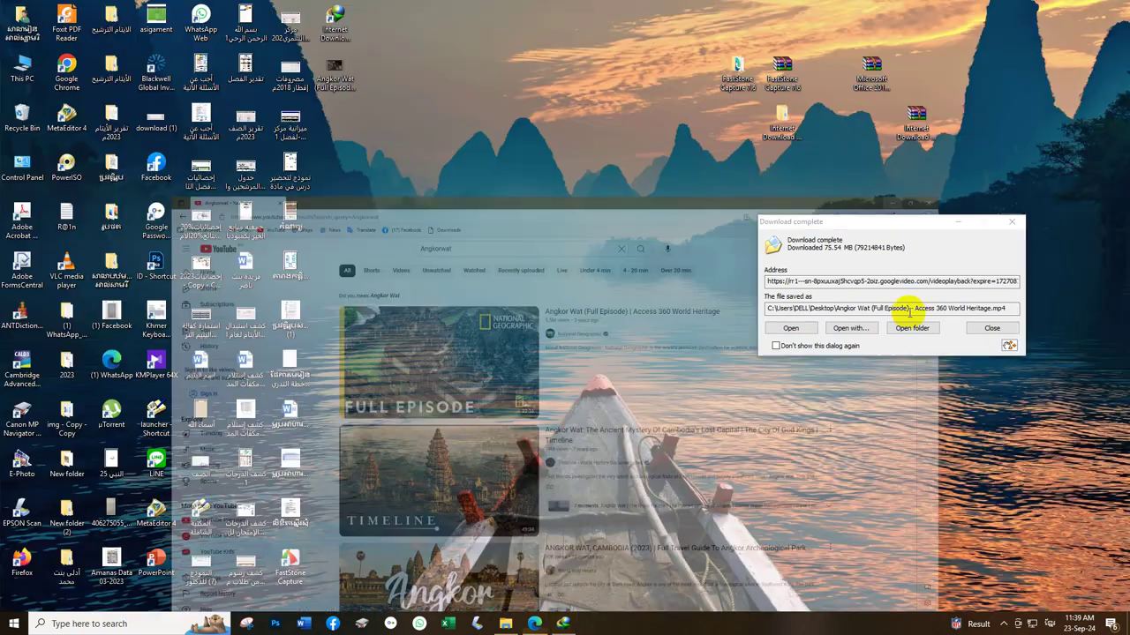
{"action": "left_click", "coordinate": [908, 327]}
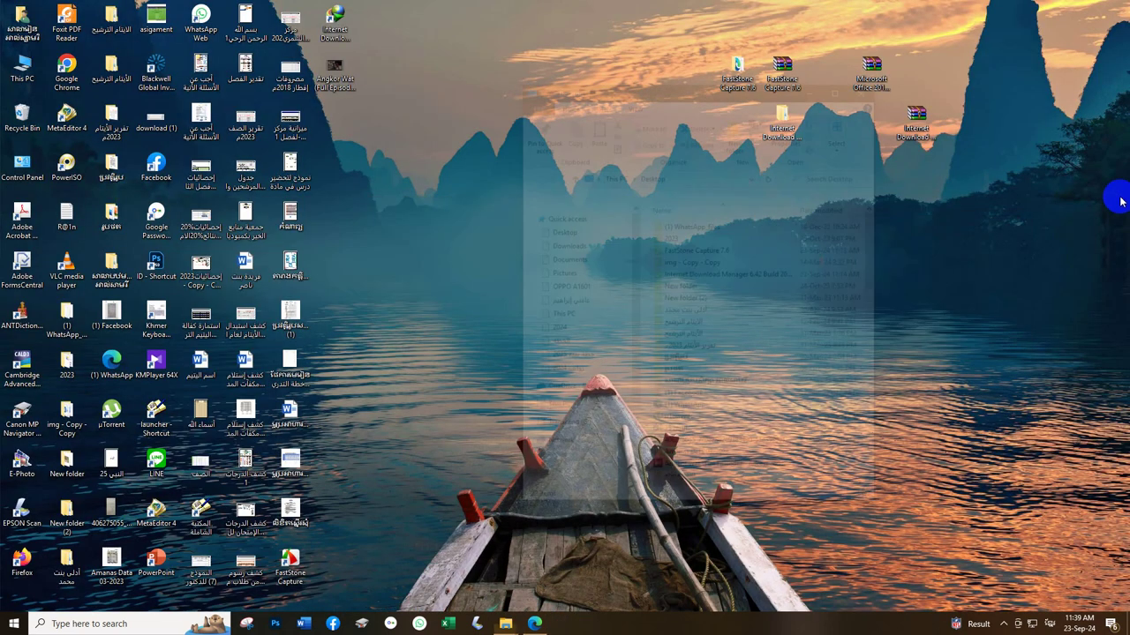
{"action": "double_click", "coordinate": [201, 390]}
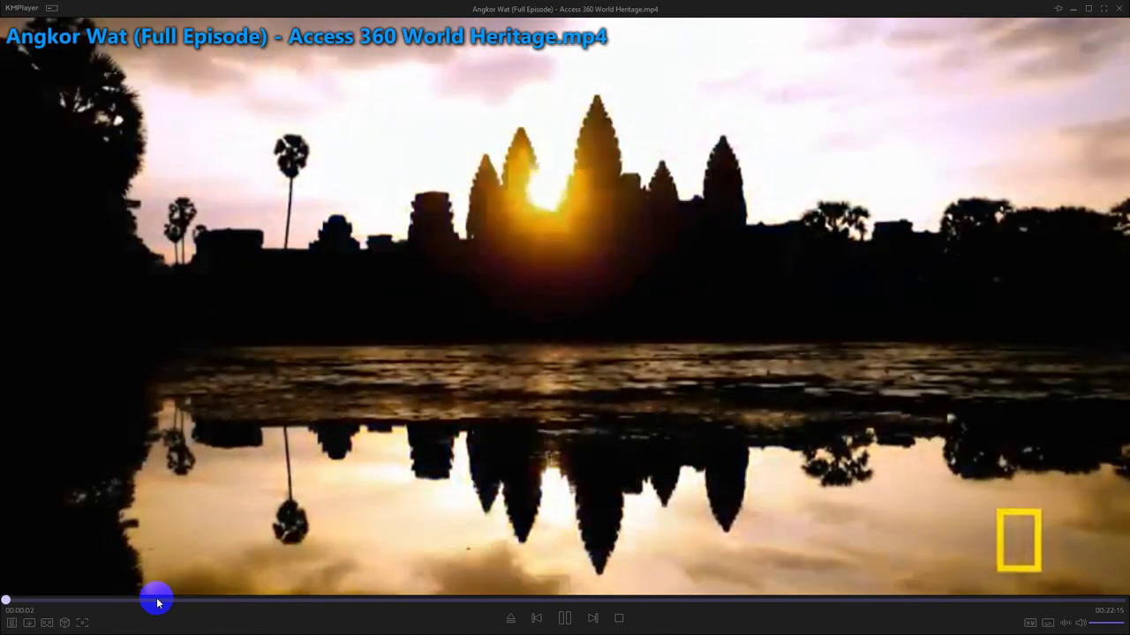
{"action": "left_click_drag", "start_coordinate": [156, 600], "coordinate": [744, 598]}
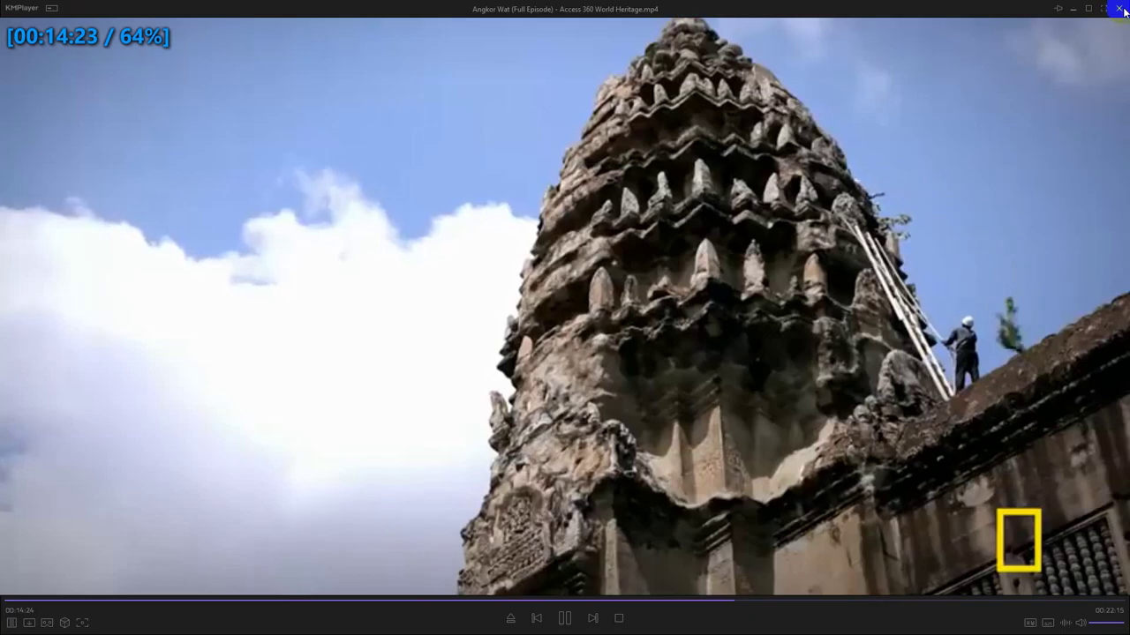
{"action": "key", "text": "alt+F4"}
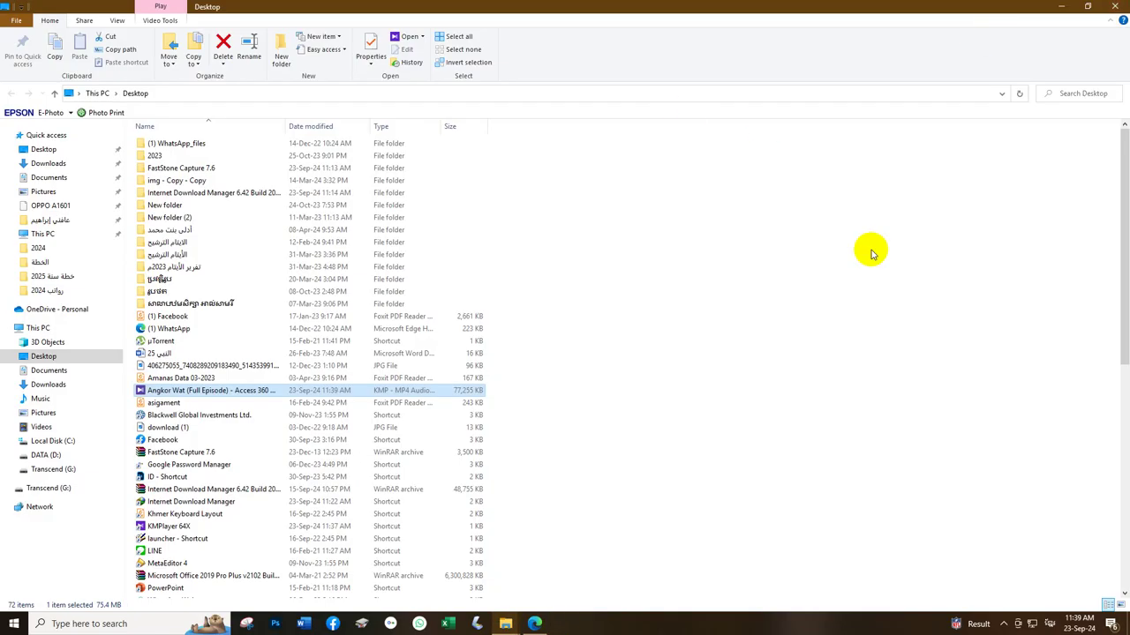
{"action": "left_click", "coordinate": [1116, 6]}
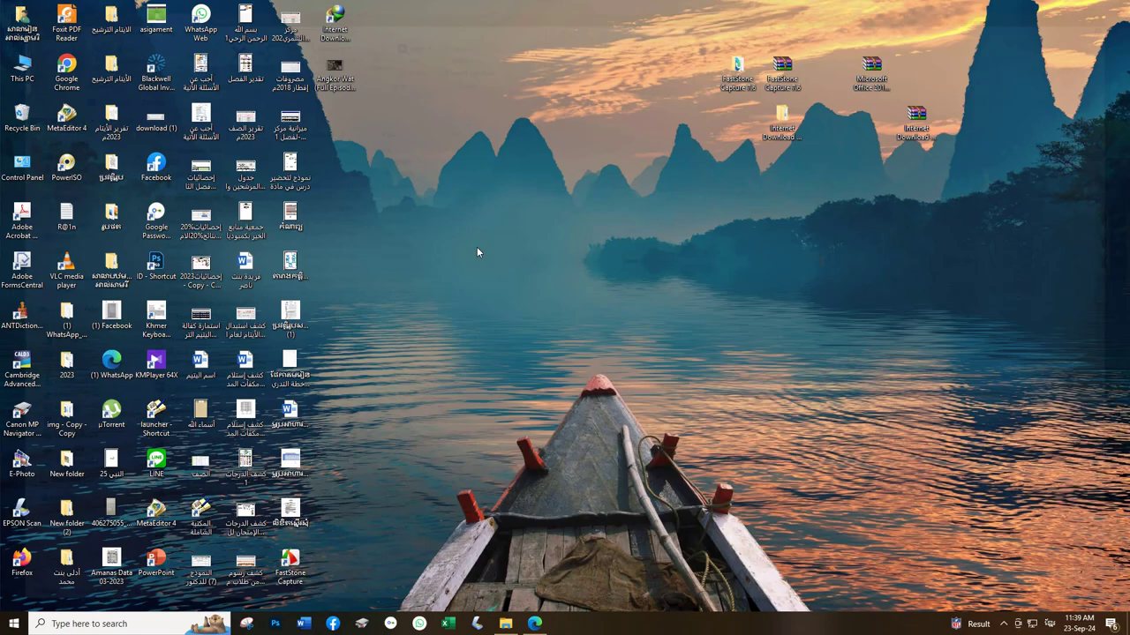
Step: In Internet Download Manager, delete the Makkah haram sharif entry from the list without deleting its file from disk, and suppress future confirmation dialogs
{"action": "double_click", "coordinate": [341, 14]}
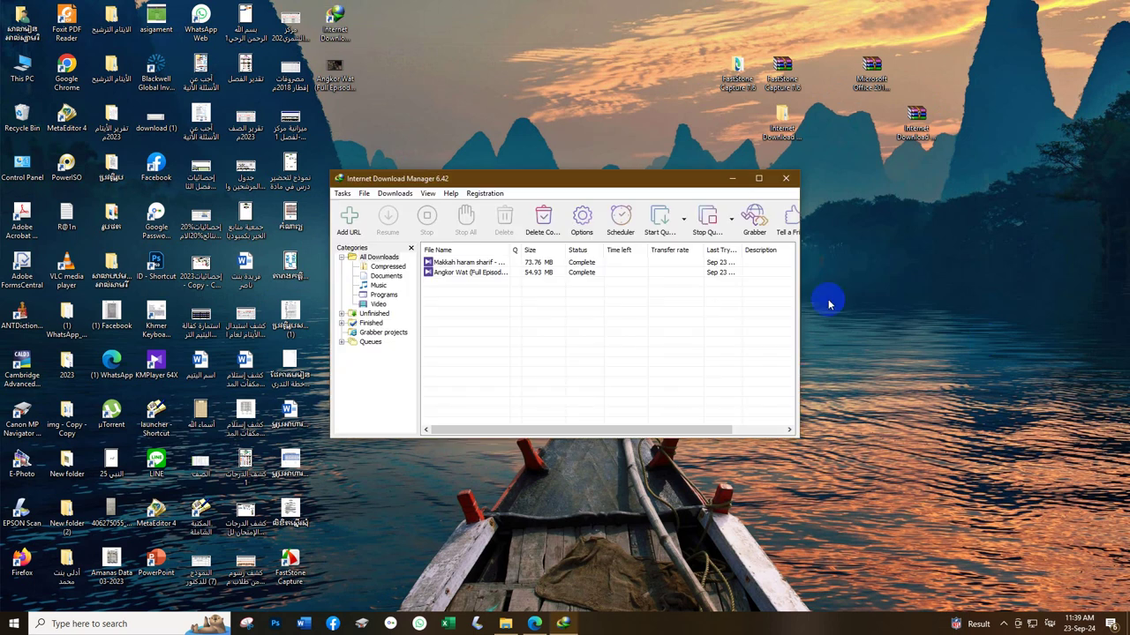
{"action": "left_click", "coordinate": [468, 264]}
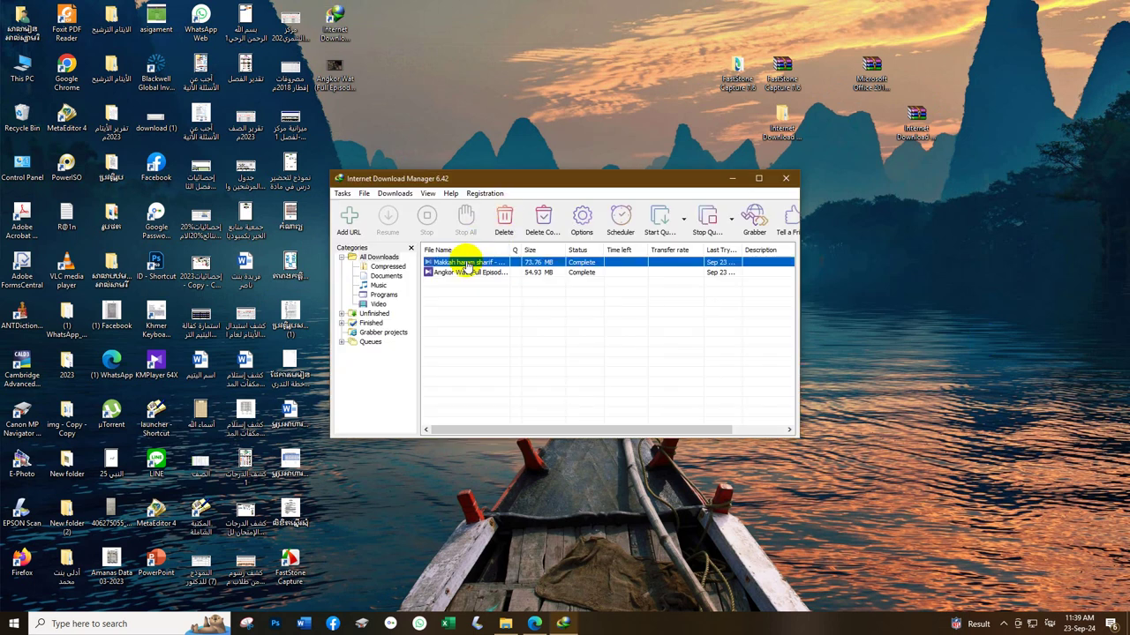
{"action": "left_click", "coordinate": [542, 219]}
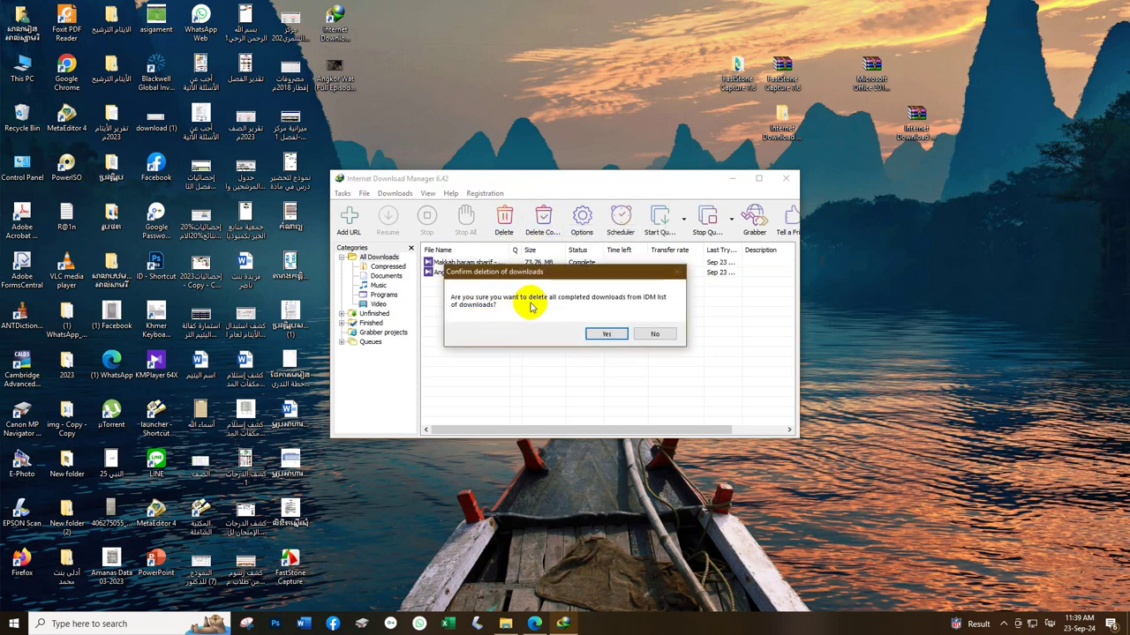
{"action": "left_click", "coordinate": [654, 338]}
{"action": "left_click", "coordinate": [502, 221]}
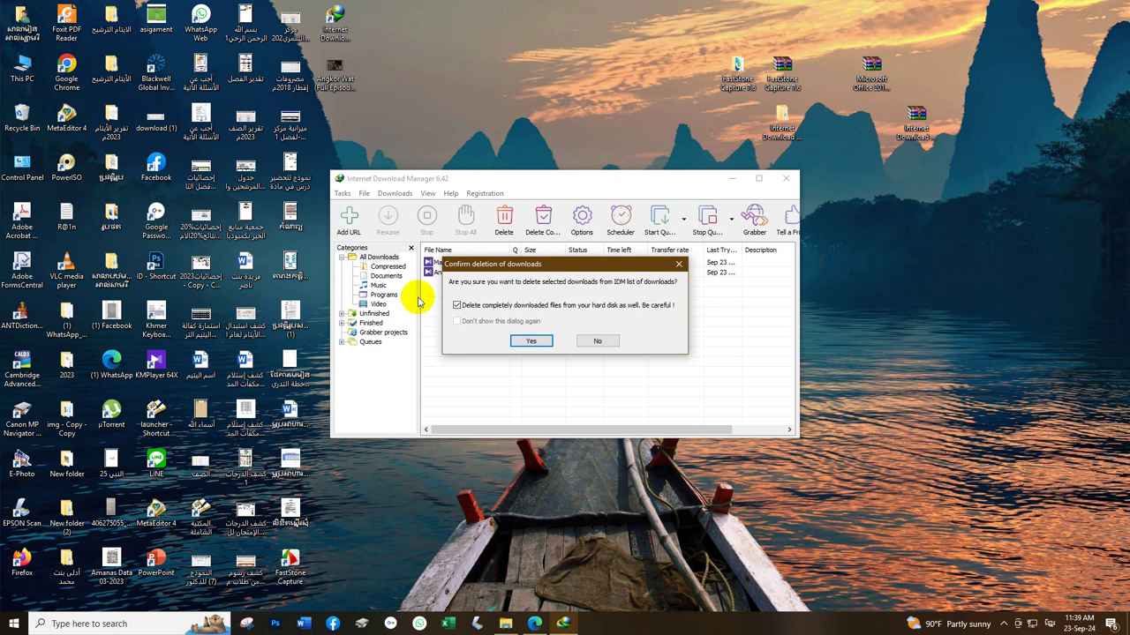
{"action": "left_click", "coordinate": [457, 305]}
{"action": "left_click", "coordinate": [507, 303]}
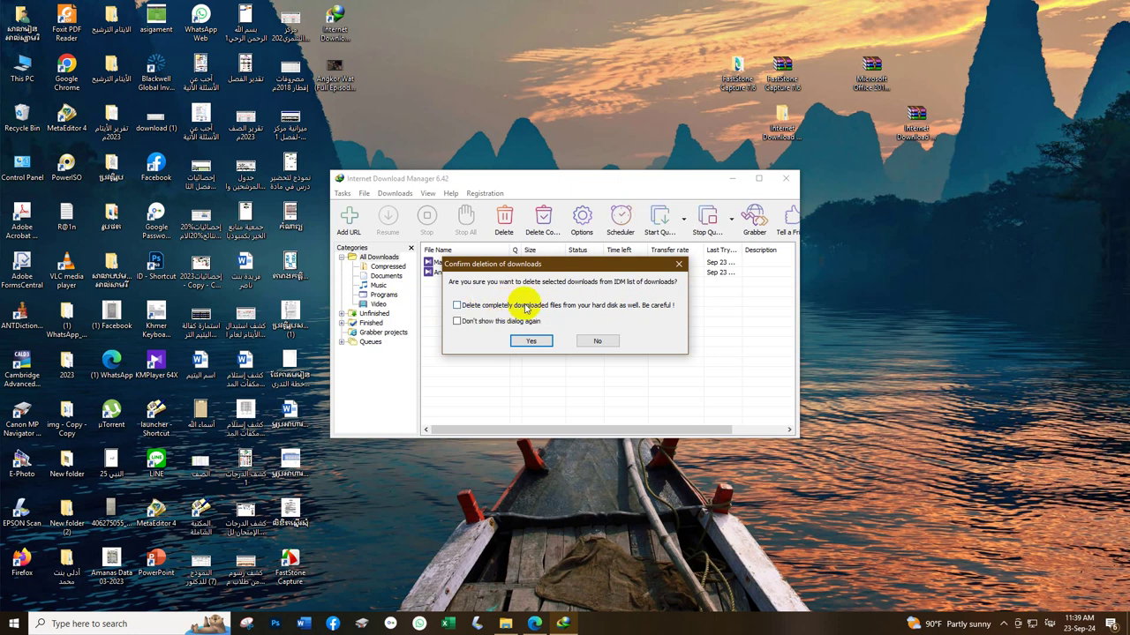
{"action": "left_click", "coordinate": [456, 321]}
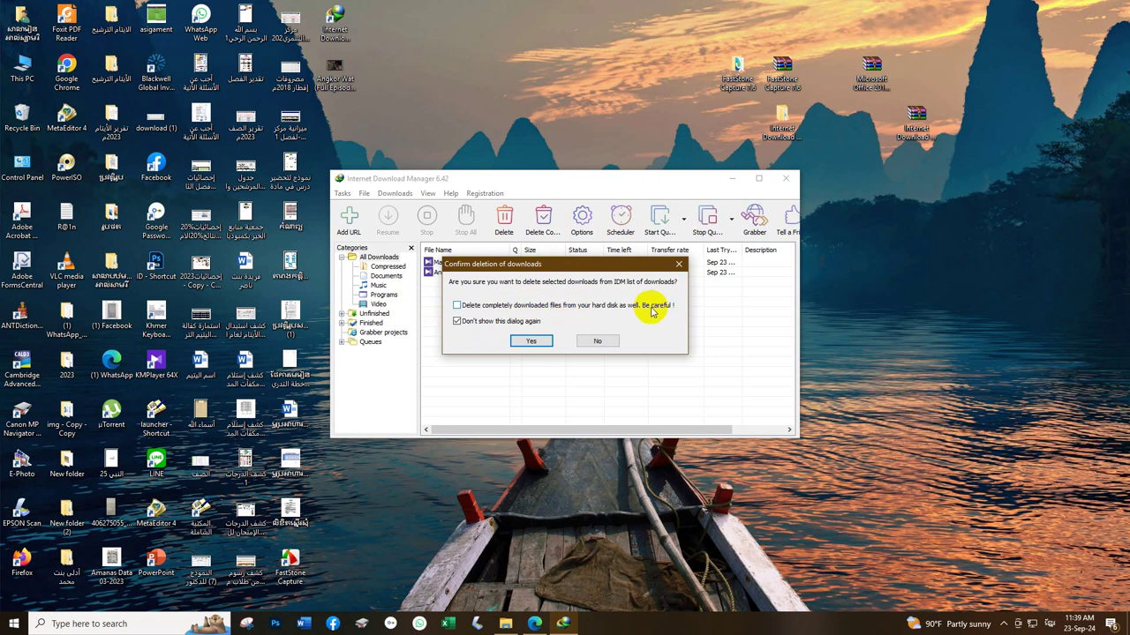
{"action": "left_click", "coordinate": [527, 341]}
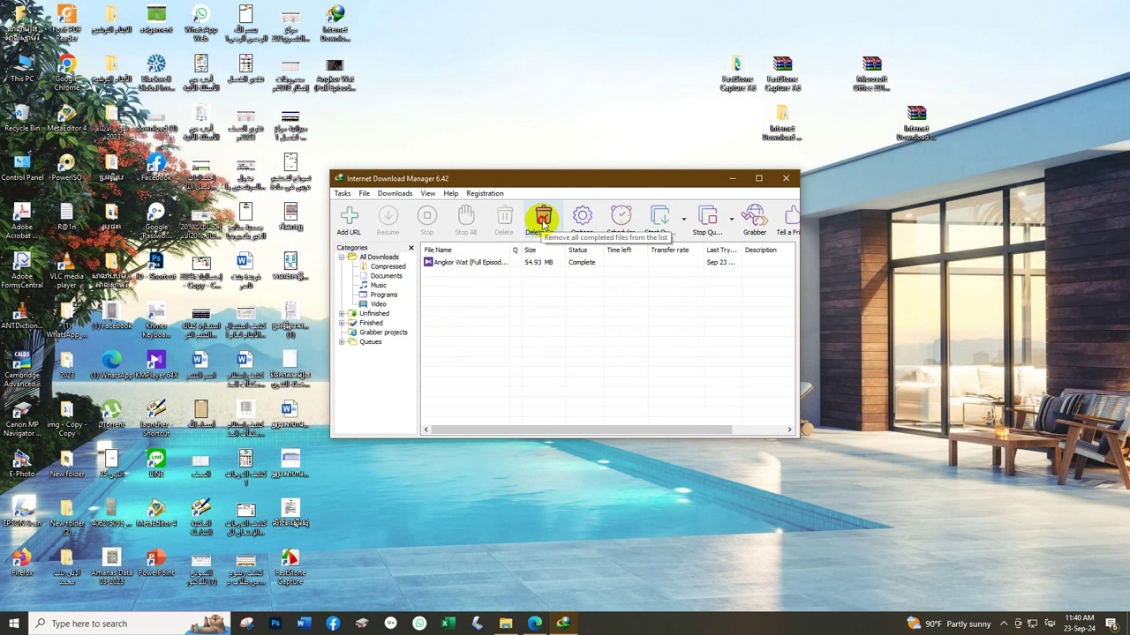
Step: Remove all completed downloads from the Internet Download Manager list and close its window
{"action": "left_click", "coordinate": [543, 224]}
{"action": "left_click", "coordinate": [597, 331]}
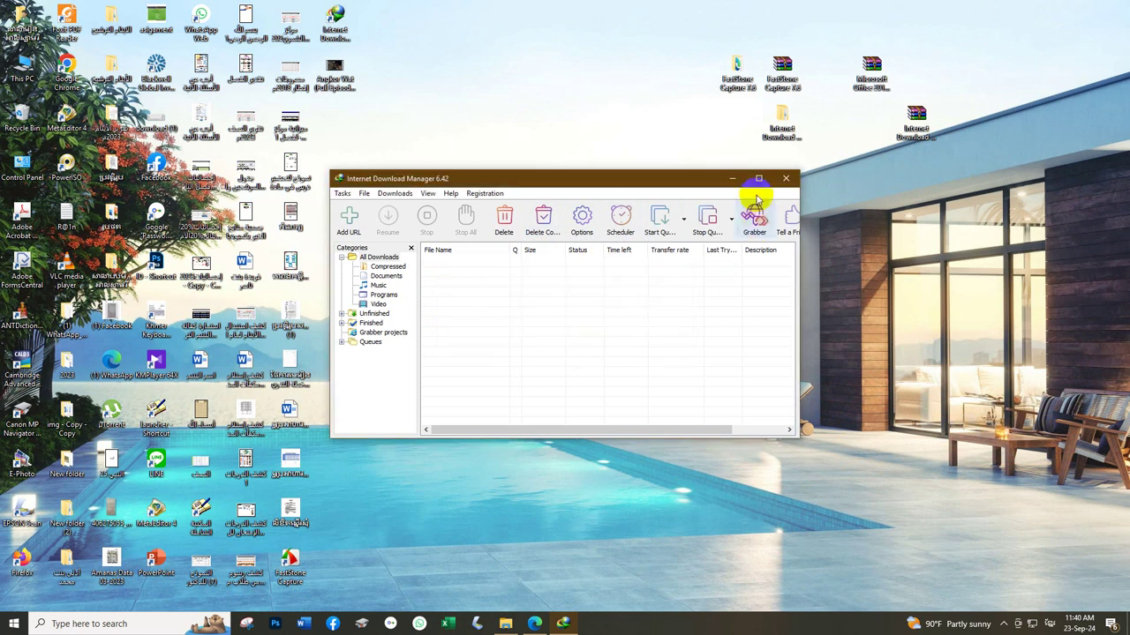
{"action": "left_click", "coordinate": [786, 179]}
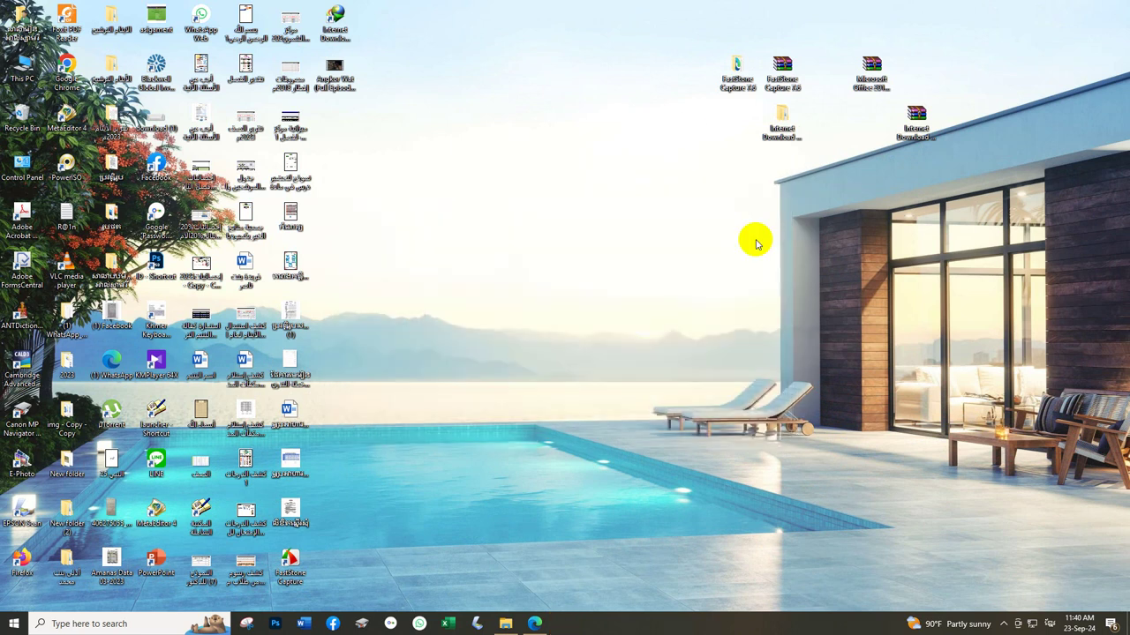
Step: Close the Edge window showing the YouTube results, switch to Firefox and open its extensions management page
{"action": "left_click", "coordinate": [534, 624]}
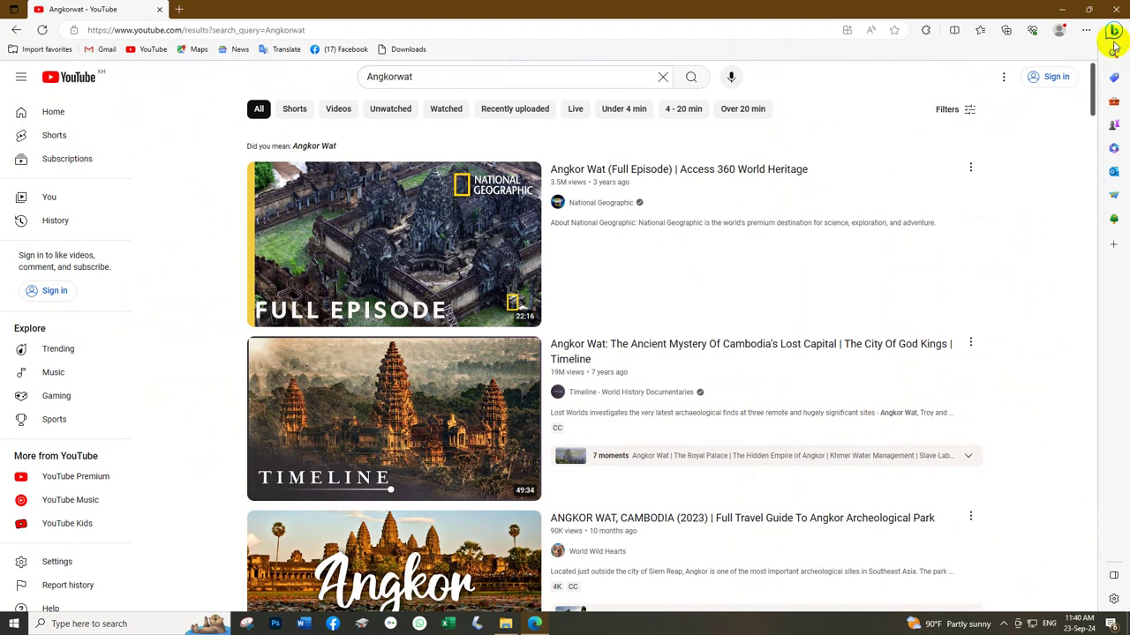
{"action": "left_click", "coordinate": [1118, 8]}
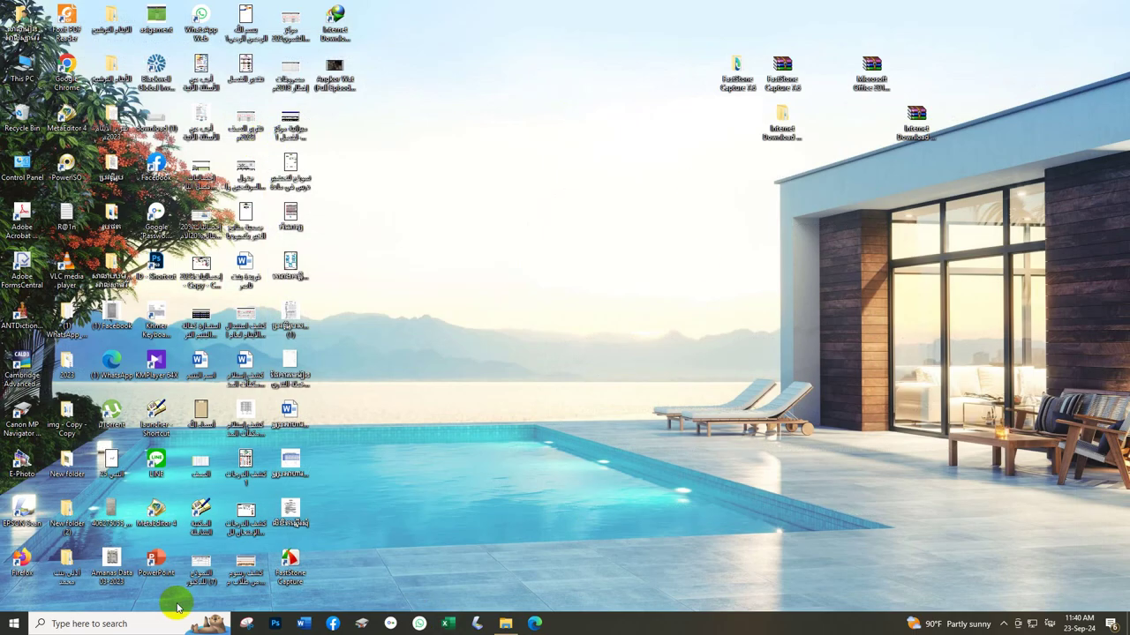
{"action": "left_click", "coordinate": [22, 562]}
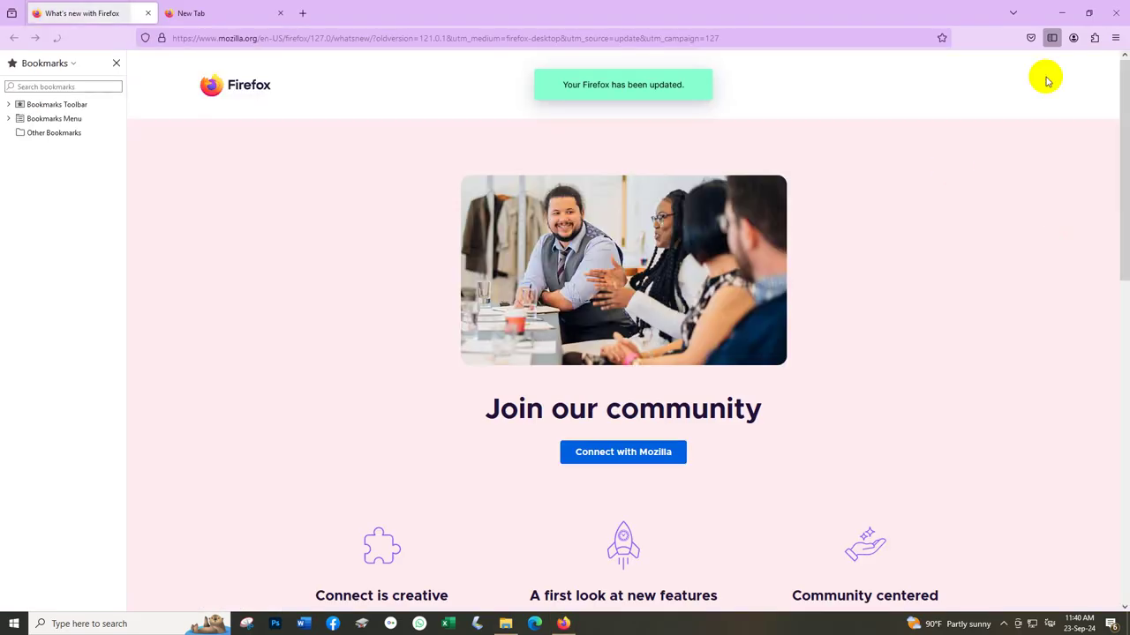
{"action": "left_click", "coordinate": [1115, 38]}
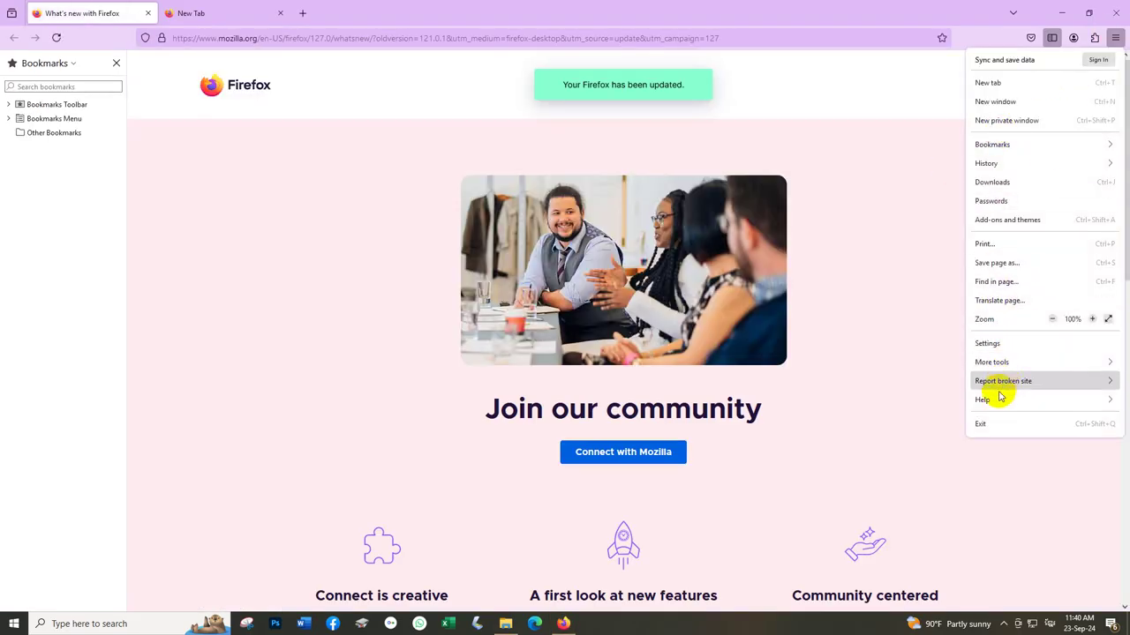
{"action": "left_click", "coordinate": [988, 346]}
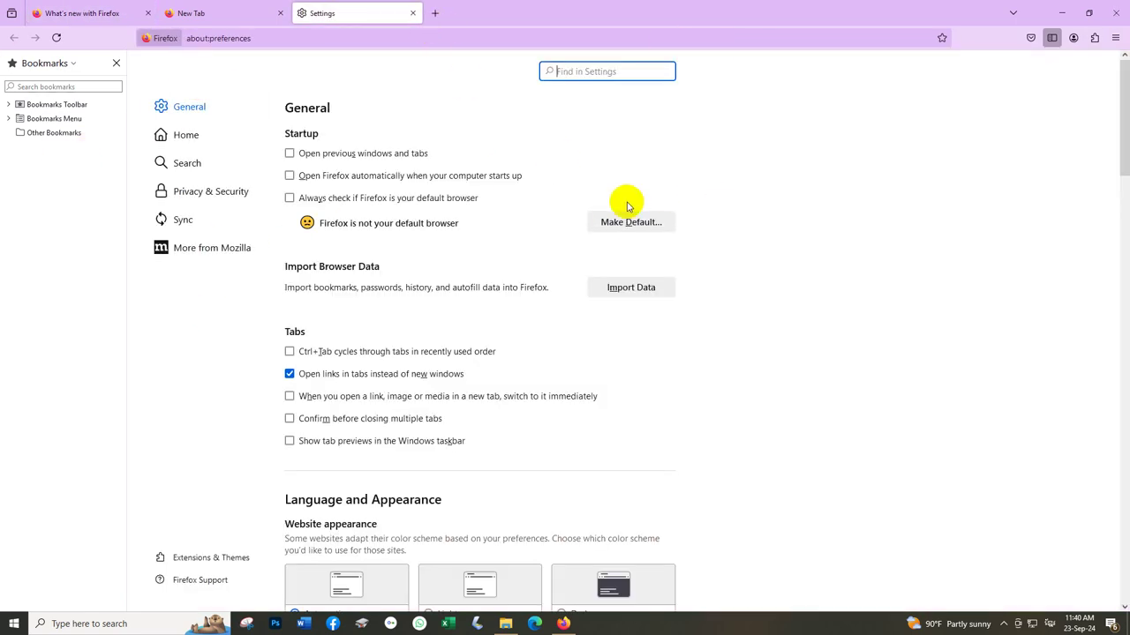
{"action": "left_click", "coordinate": [1117, 38]}
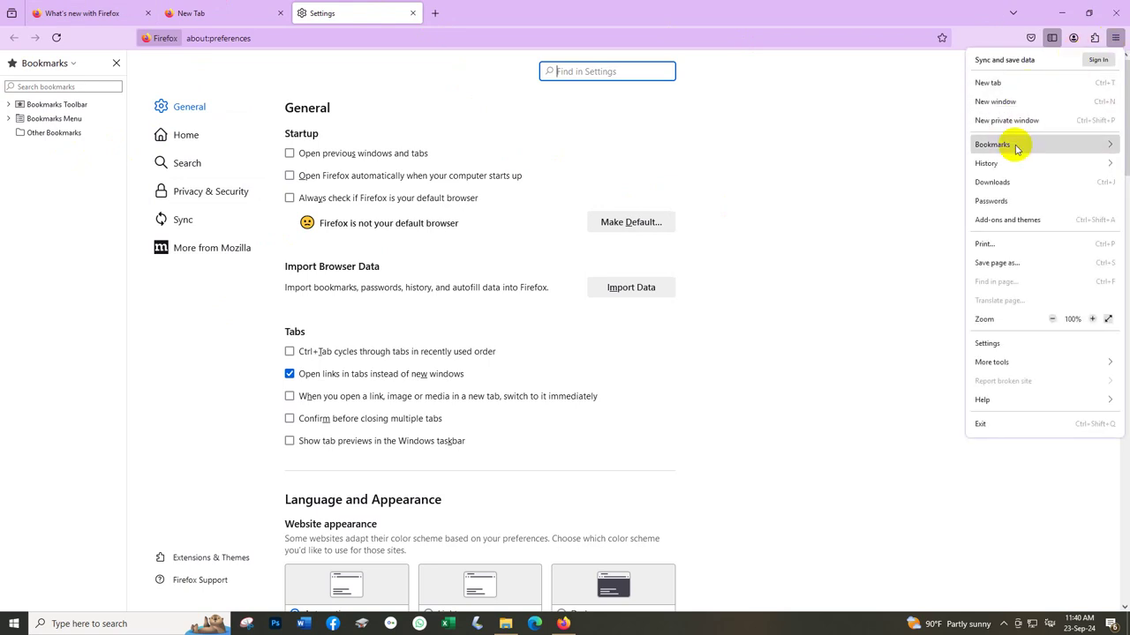
{"action": "left_click", "coordinate": [995, 350]}
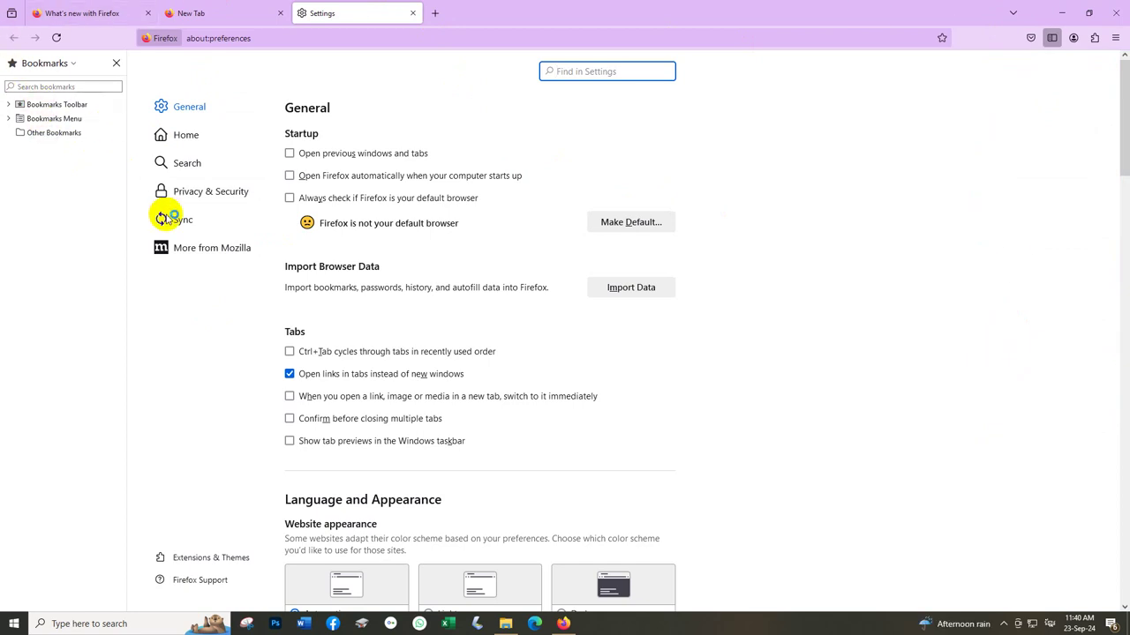
{"action": "left_click", "coordinate": [214, 558]}
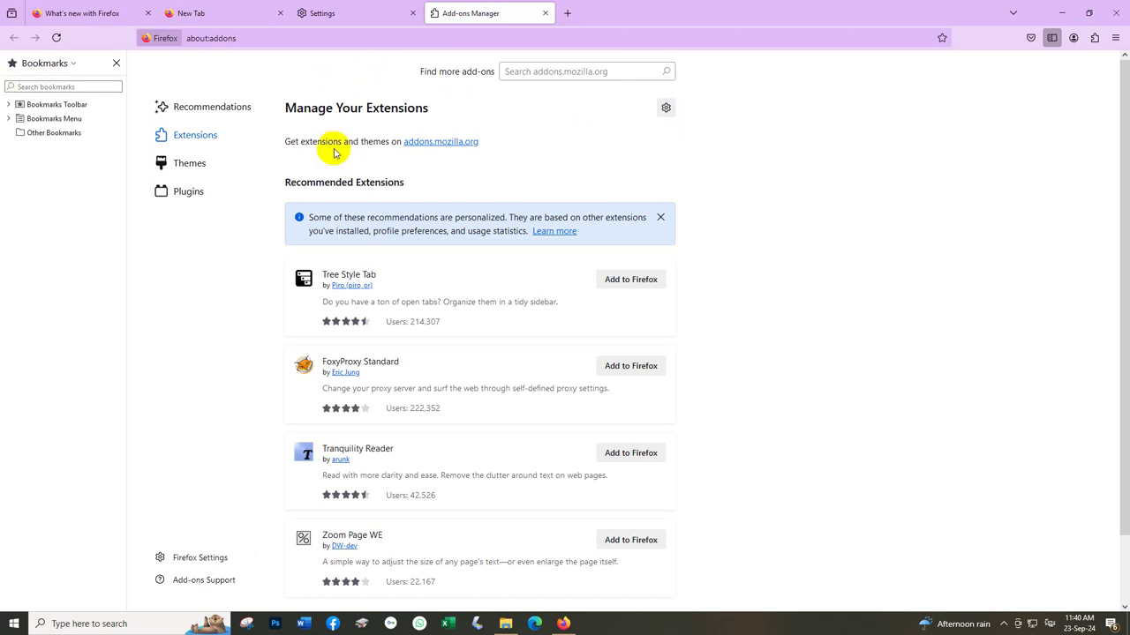
{"action": "scroll", "coordinate": [326, 177], "scroll_direction": "down", "scroll_amount": 2}
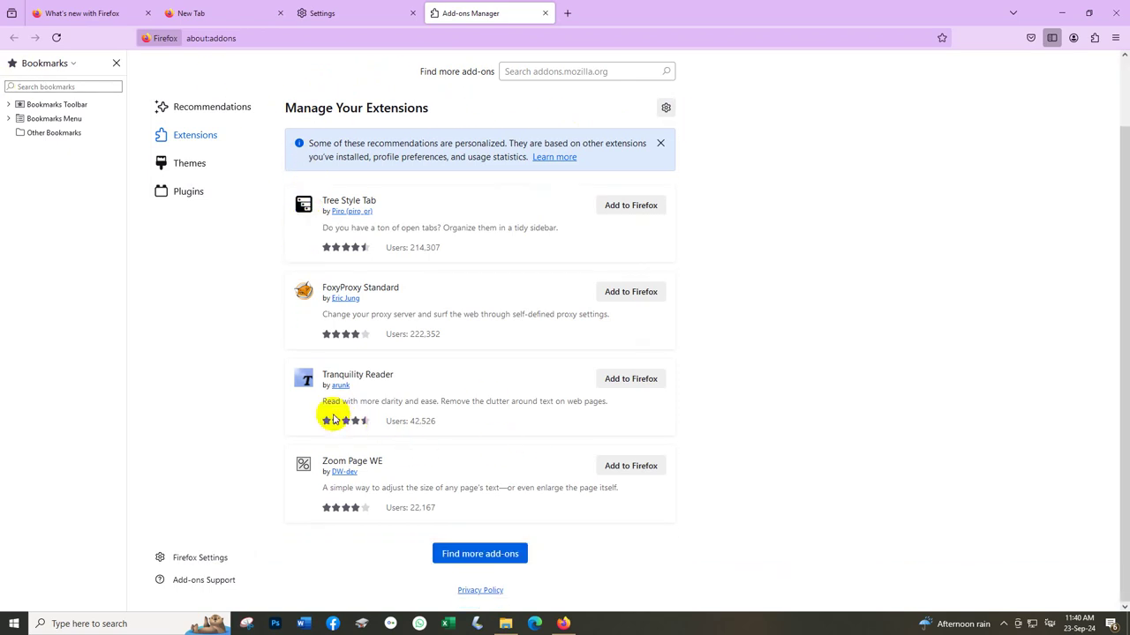
{"action": "scroll", "coordinate": [318, 406], "scroll_direction": "up", "scroll_amount": 2}
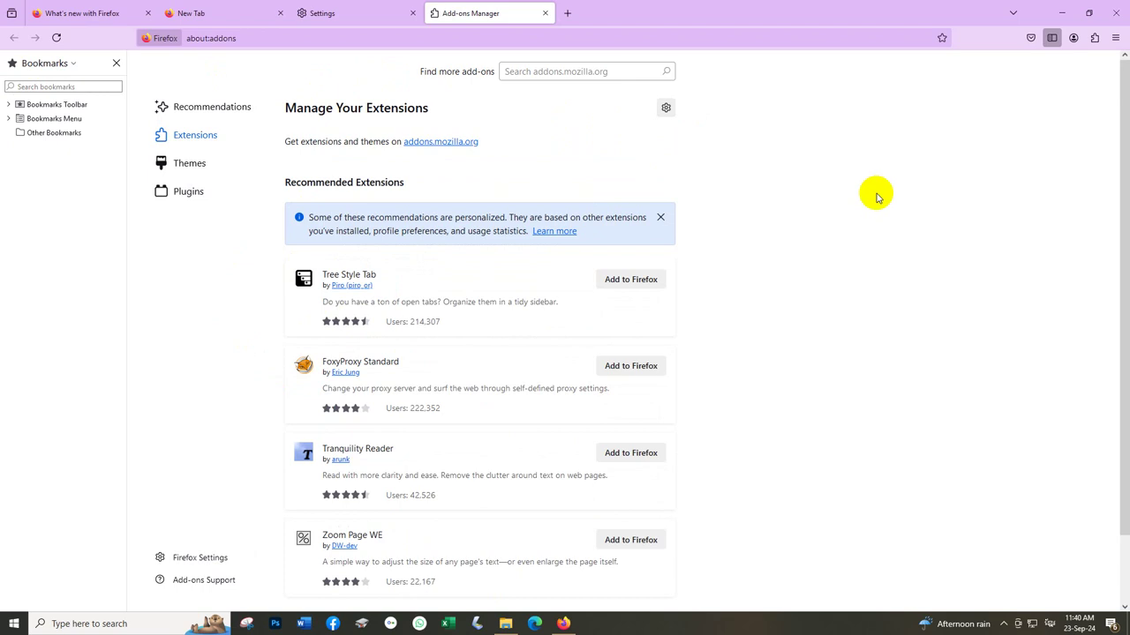
{"action": "scroll", "coordinate": [879, 205], "scroll_direction": "down", "scroll_amount": 2}
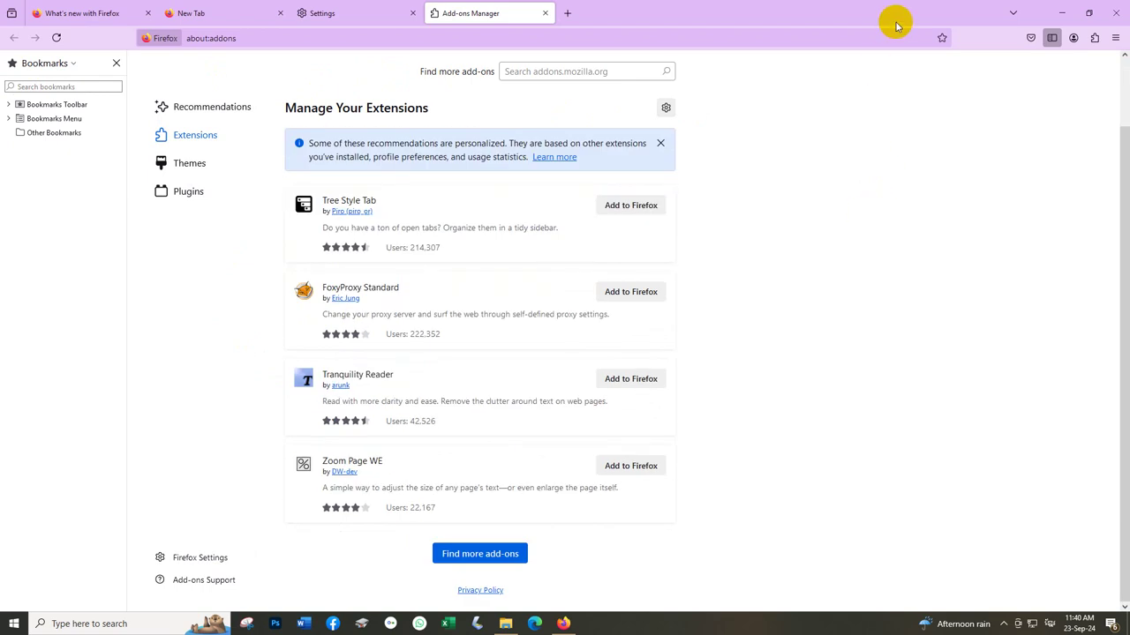
{"action": "scroll", "coordinate": [234, 187], "scroll_direction": "up", "scroll_amount": 2}
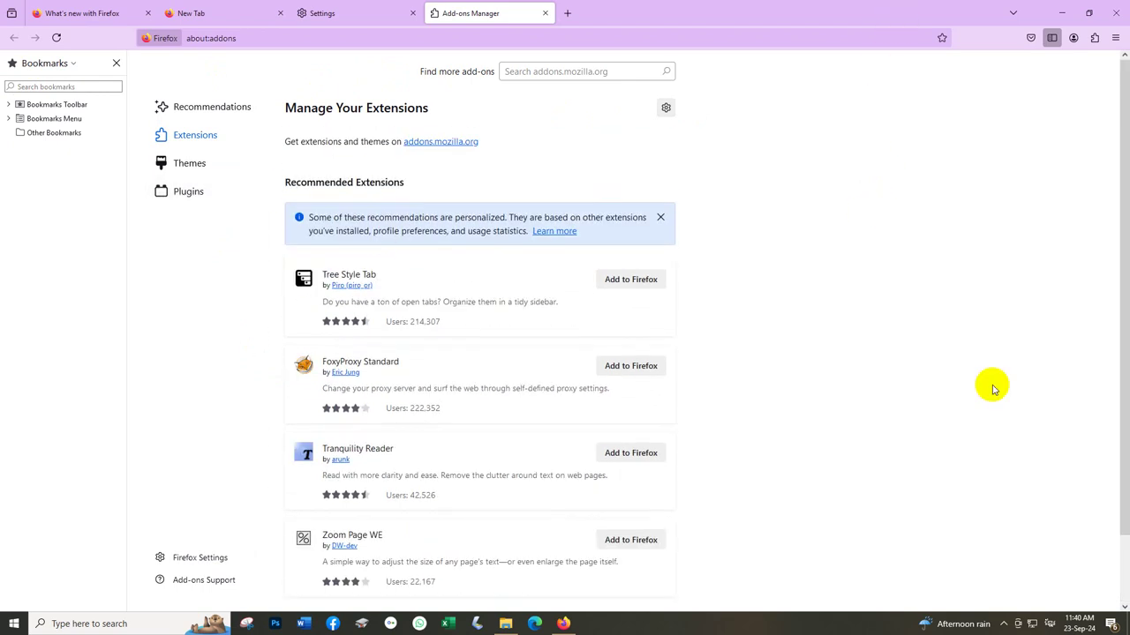
{"action": "scroll", "coordinate": [992, 388], "scroll_direction": "down", "scroll_amount": 2}
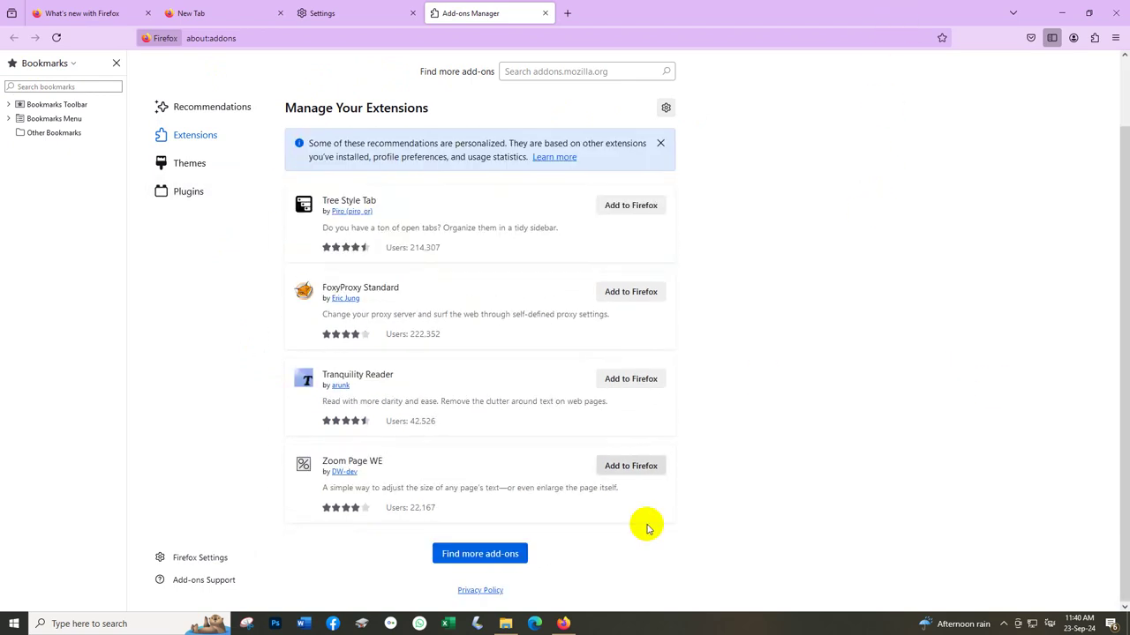
Step: In File Explorer, go to C:\Program Files (x86)\Internet Download Manager and select the file IDMGCExt.crx
{"action": "key", "text": "alt+Tab"}
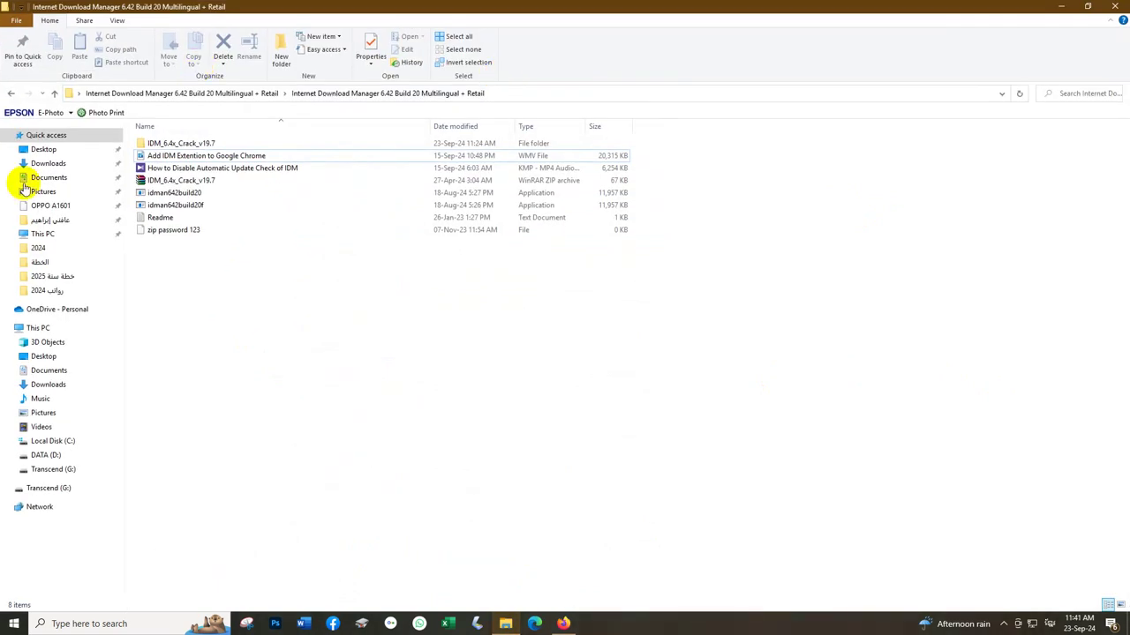
{"action": "left_click", "coordinate": [48, 441]}
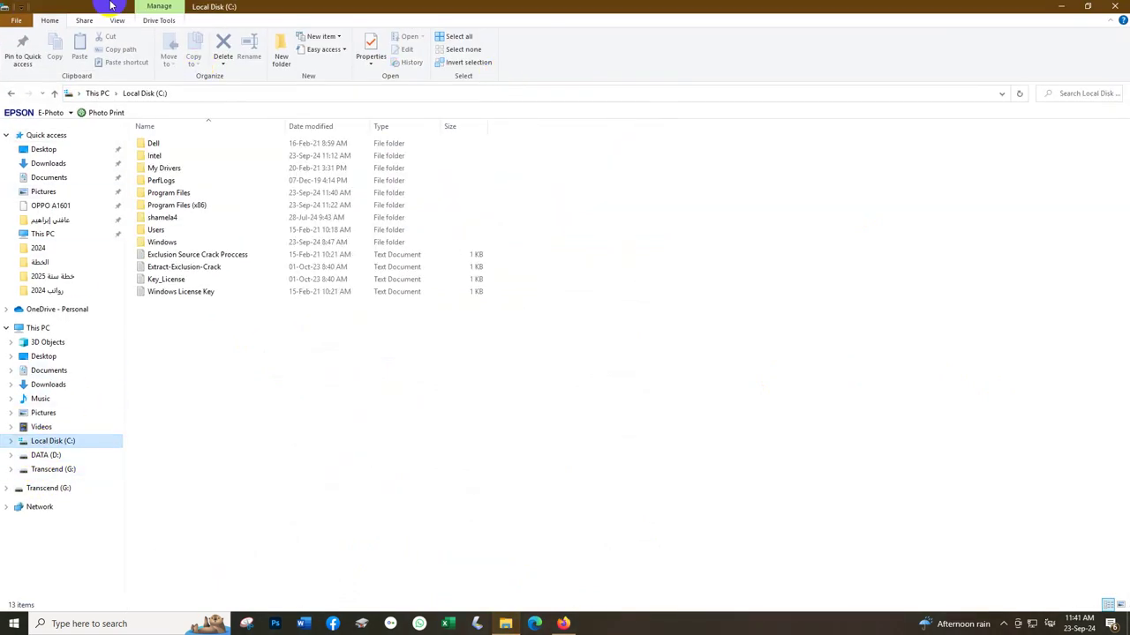
{"action": "double_click", "coordinate": [179, 206]}
{"action": "left_click", "coordinate": [210, 318]}
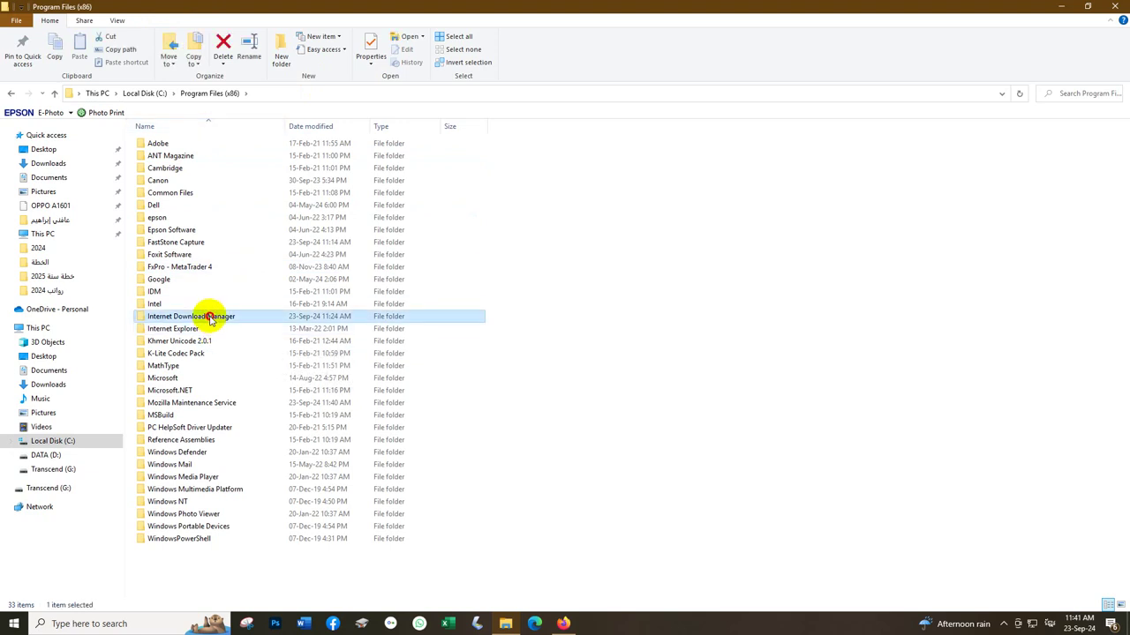
{"action": "double_click", "coordinate": [210, 316]}
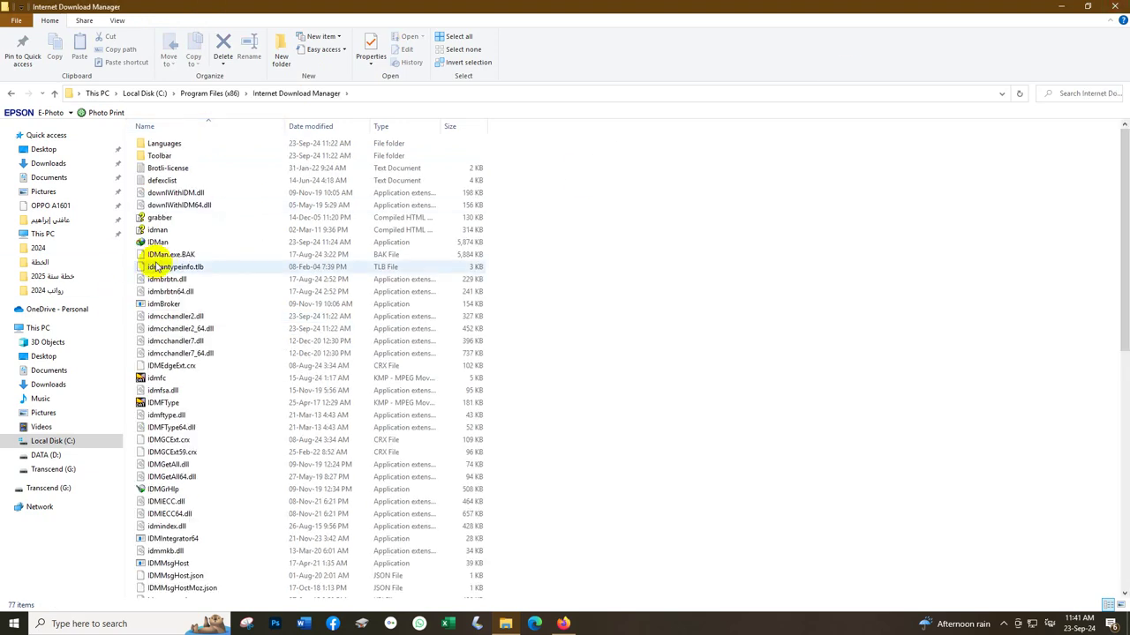
{"action": "scroll", "coordinate": [217, 265], "scroll_direction": "down", "scroll_amount": 1}
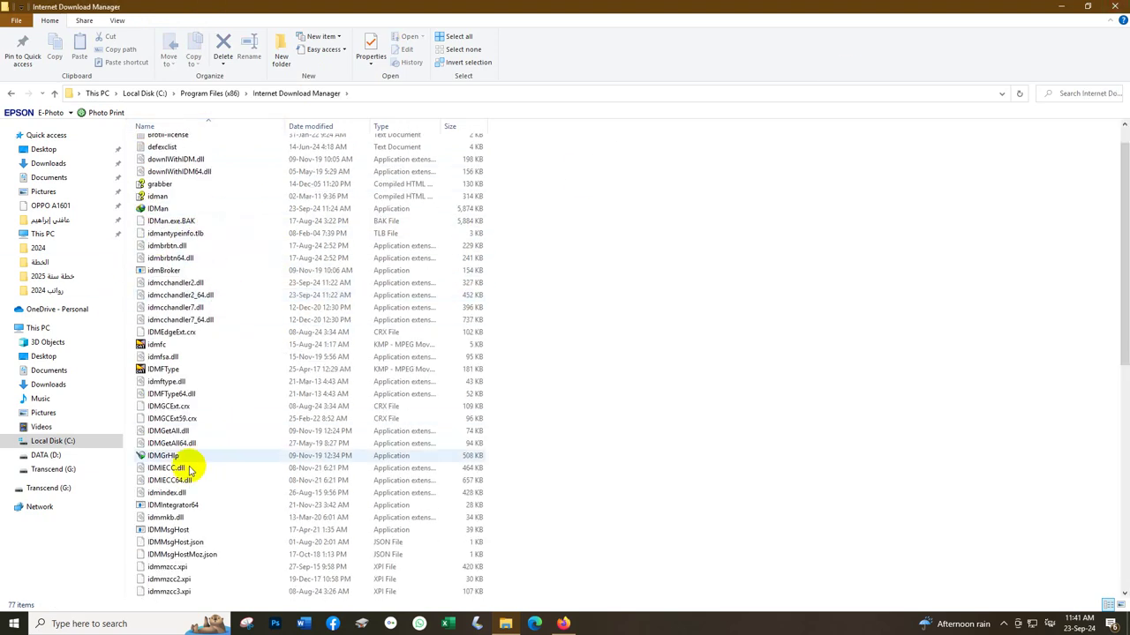
{"action": "left_click", "coordinate": [184, 407]}
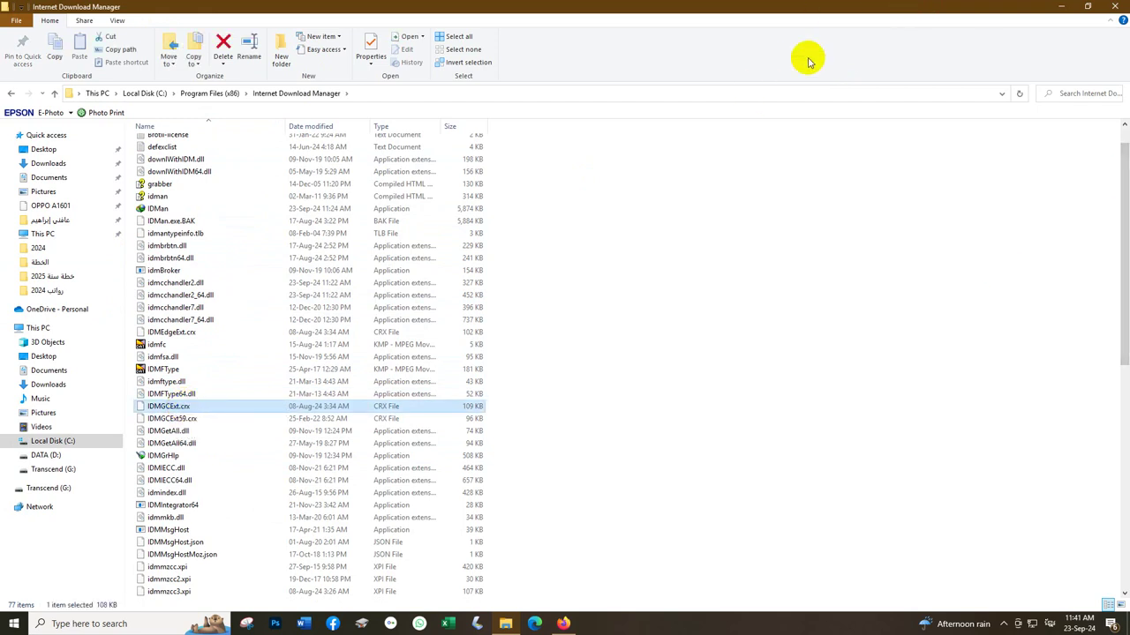
Step: Try to install IDMGCExt.crx as an extension in the Firefox Add-ons Manager and dismiss the notification
{"action": "left_click", "coordinate": [563, 624]}
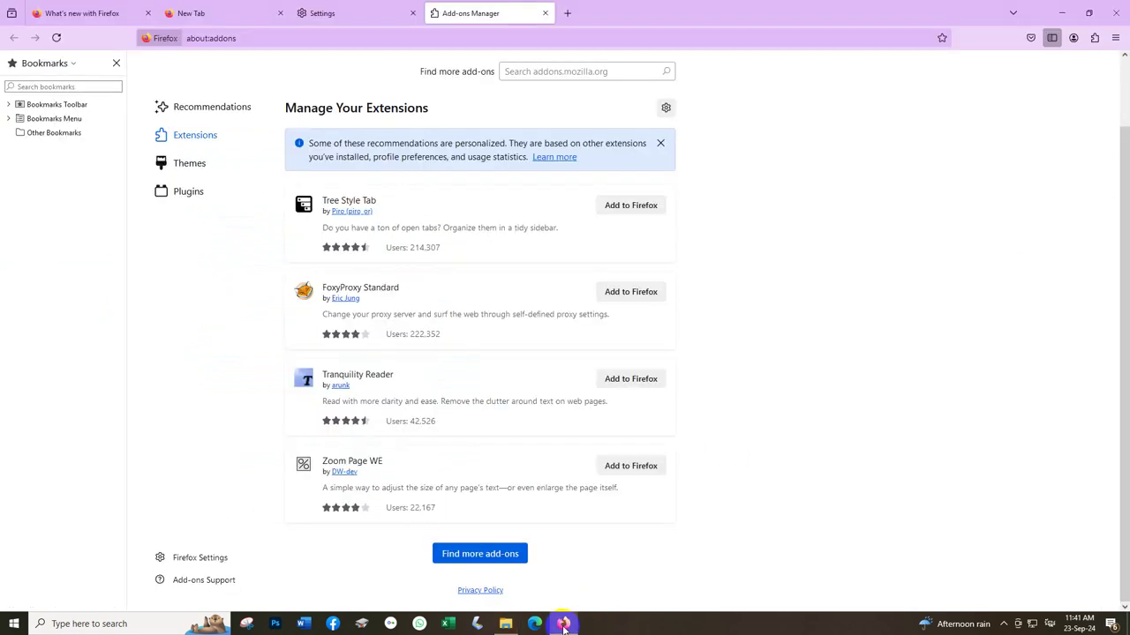
{"action": "left_click", "coordinate": [563, 624]}
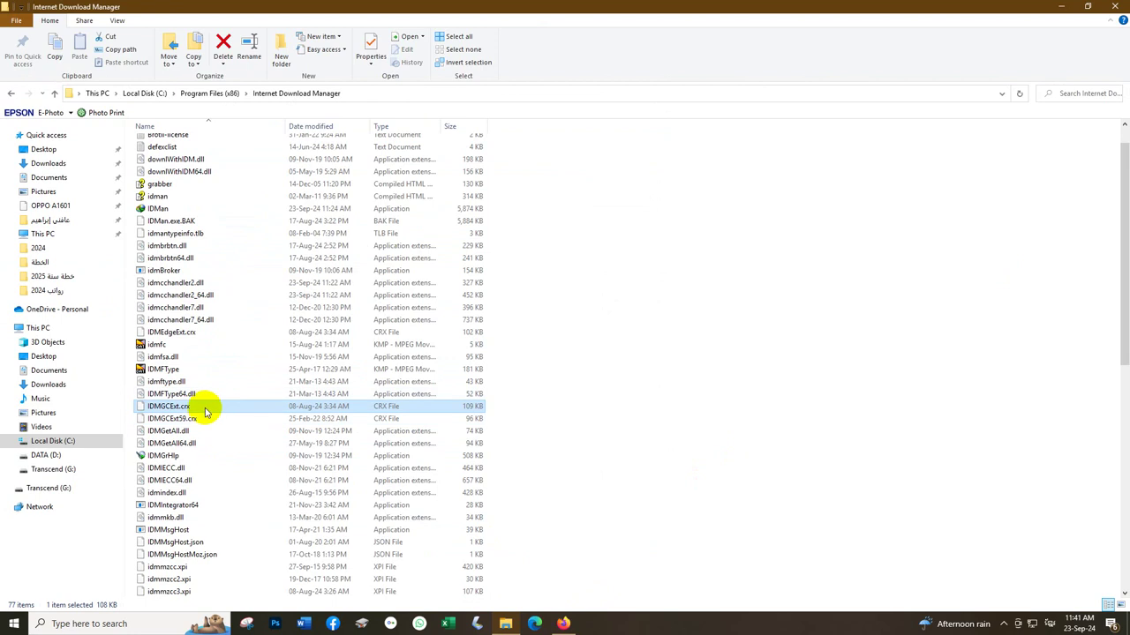
{"action": "left_click_drag", "start_coordinate": [200, 408], "coordinate": [781, 375]}
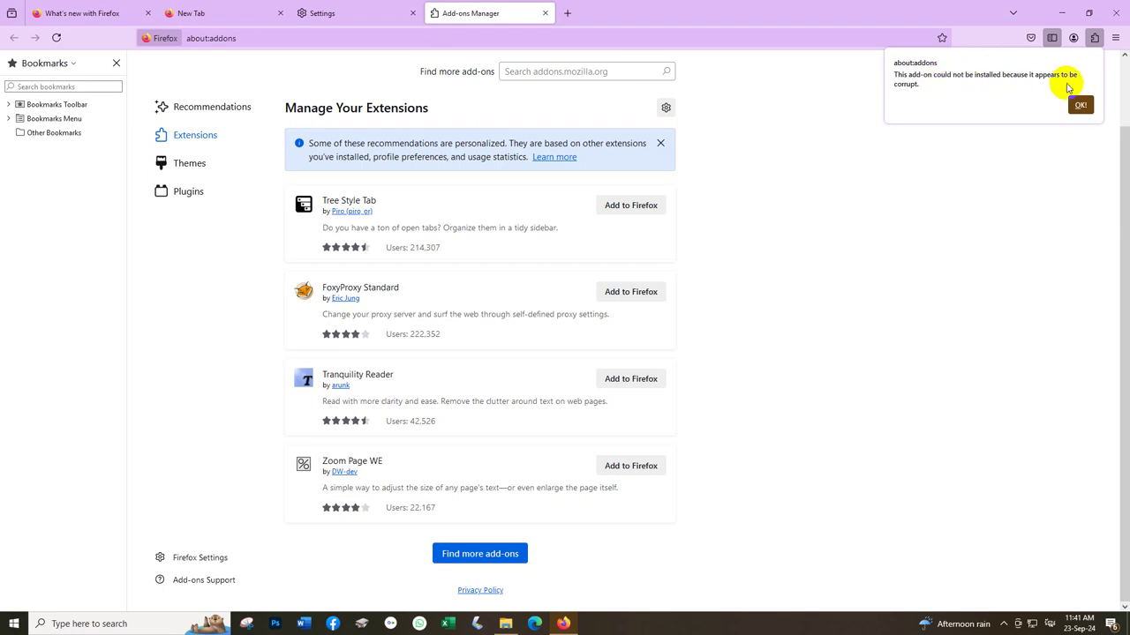
{"action": "left_click", "coordinate": [1081, 107]}
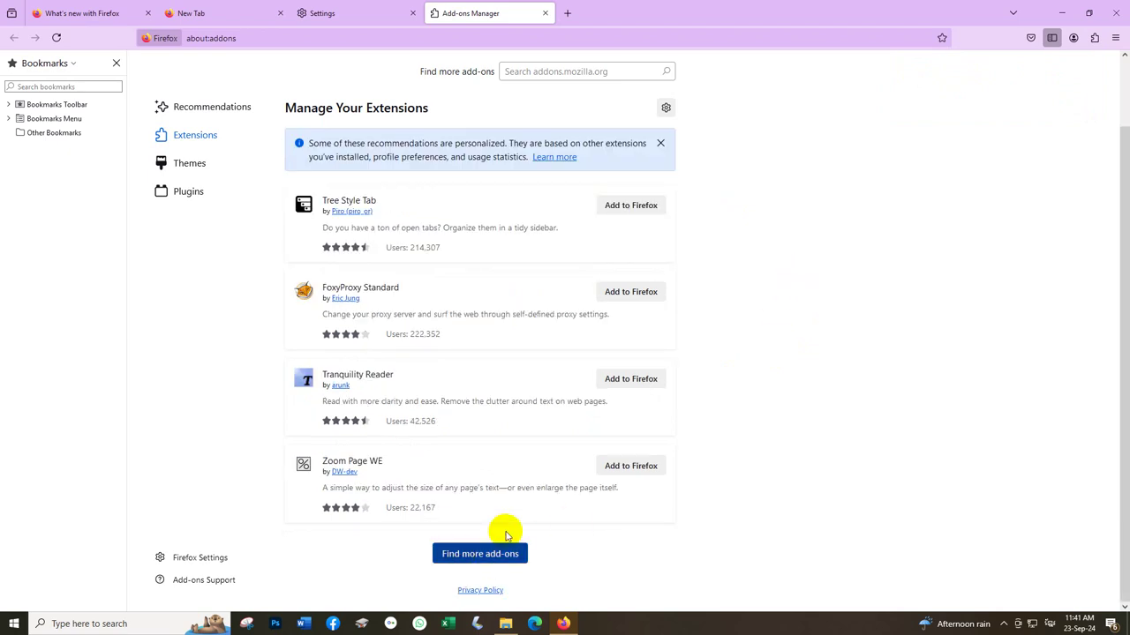
{"action": "left_click", "coordinate": [494, 553]}
{"action": "left_click", "coordinate": [918, 95]}
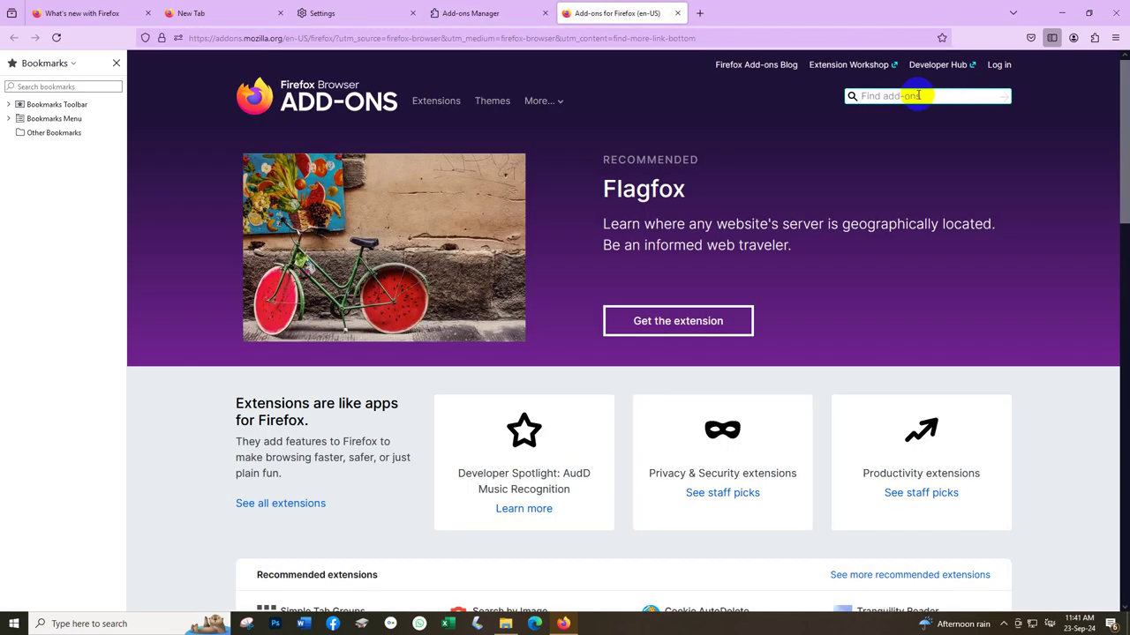
{"action": "left_click", "coordinate": [676, 13]}
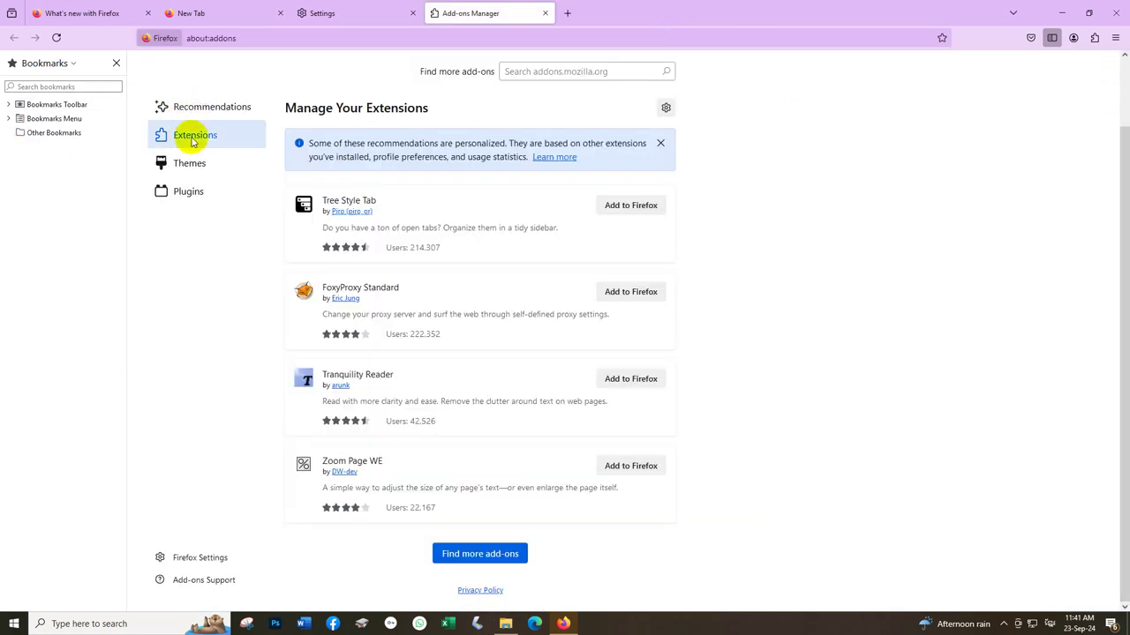
Step: Open the extension shortcuts page, try again to install IDMGCExt.crx from File Explorer into Firefox, and dismiss the notification
{"action": "left_click", "coordinate": [665, 109]}
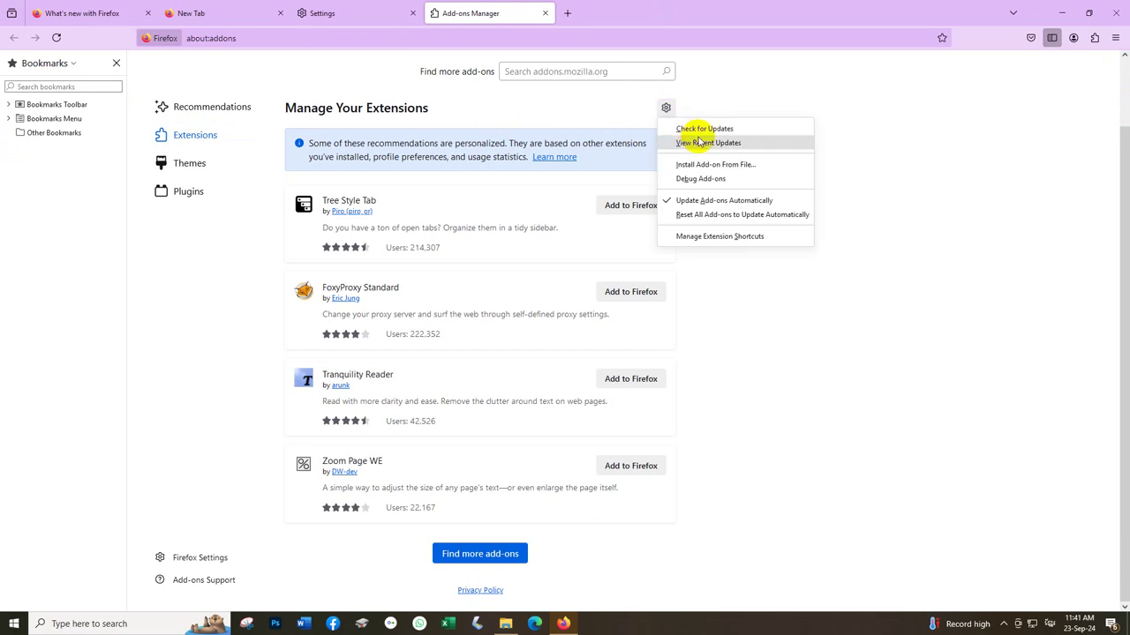
{"action": "left_click", "coordinate": [715, 236]}
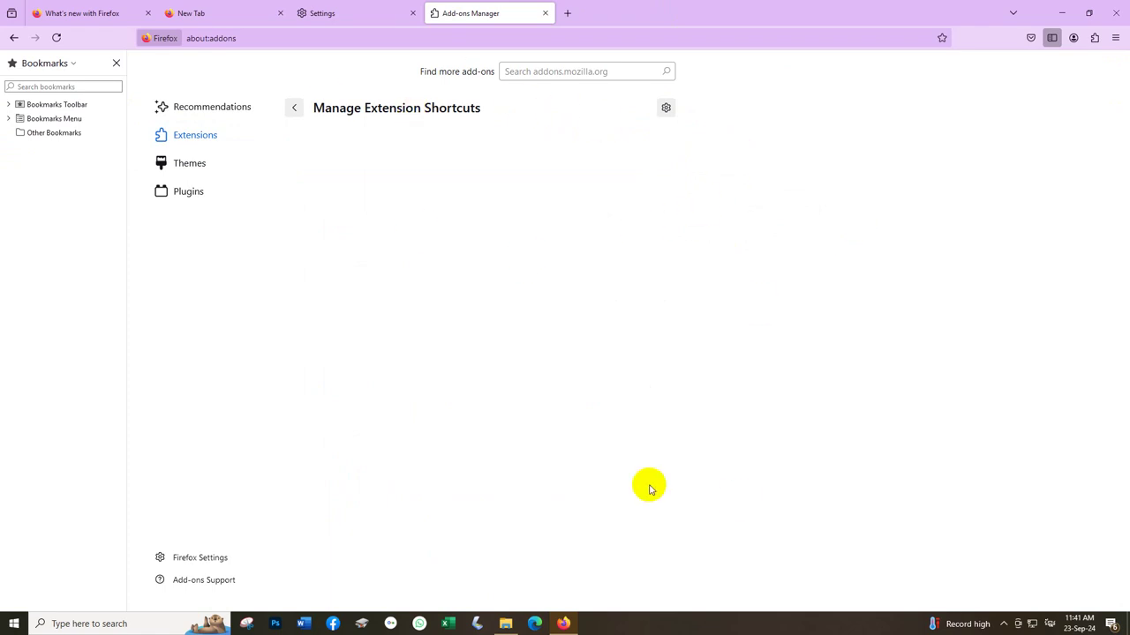
{"action": "left_click", "coordinate": [505, 627]}
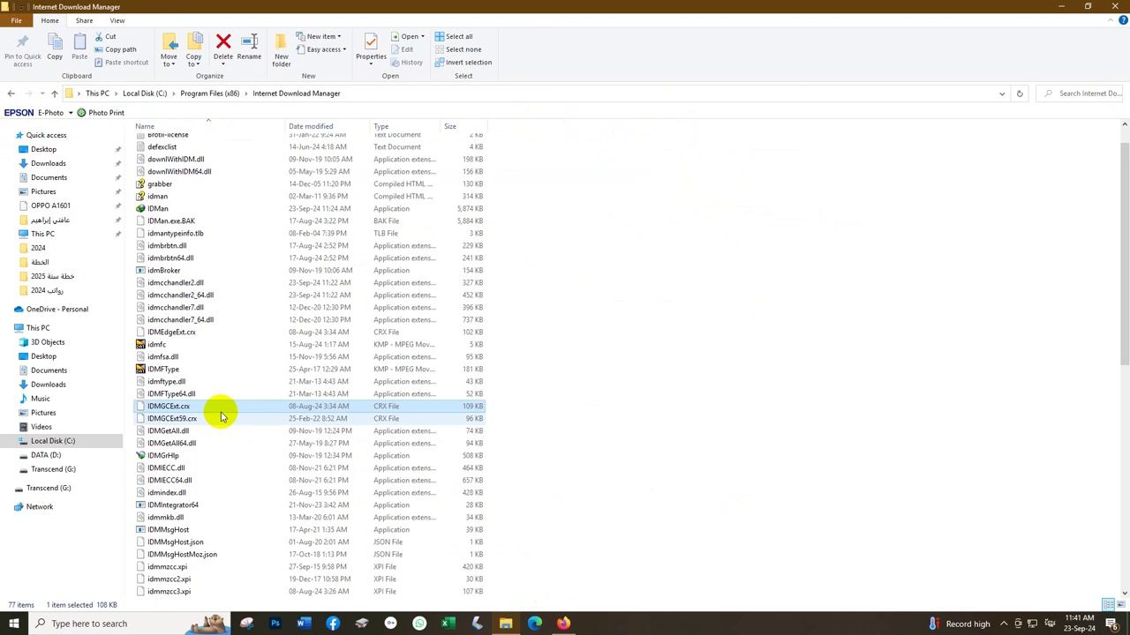
{"action": "left_click_drag", "start_coordinate": [207, 406], "coordinate": [576, 335]}
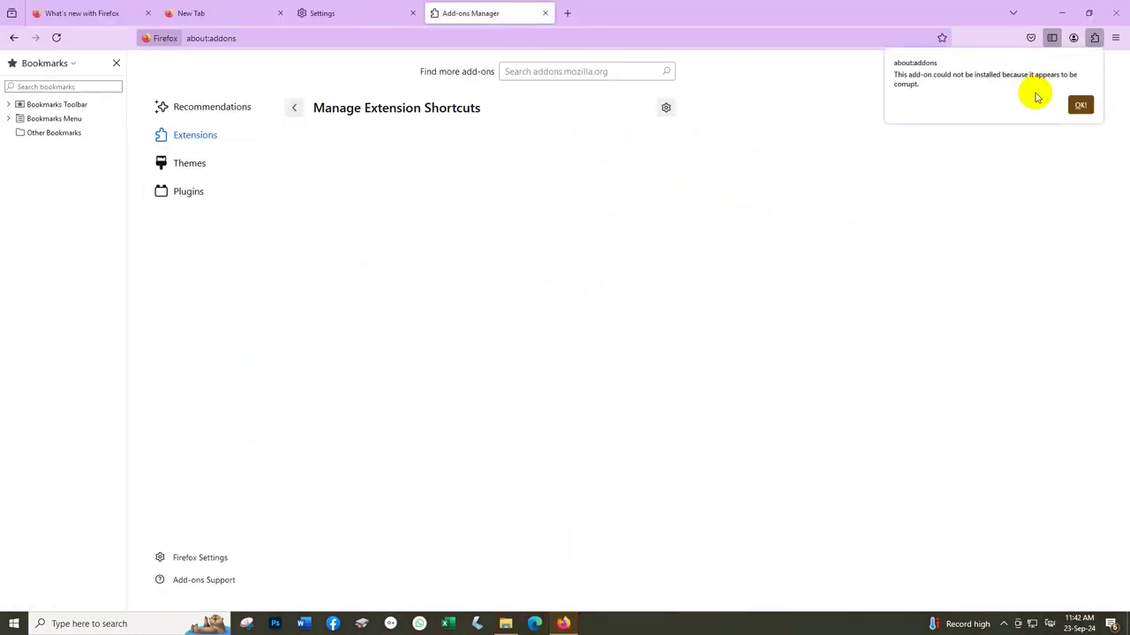
{"action": "left_click", "coordinate": [1078, 104]}
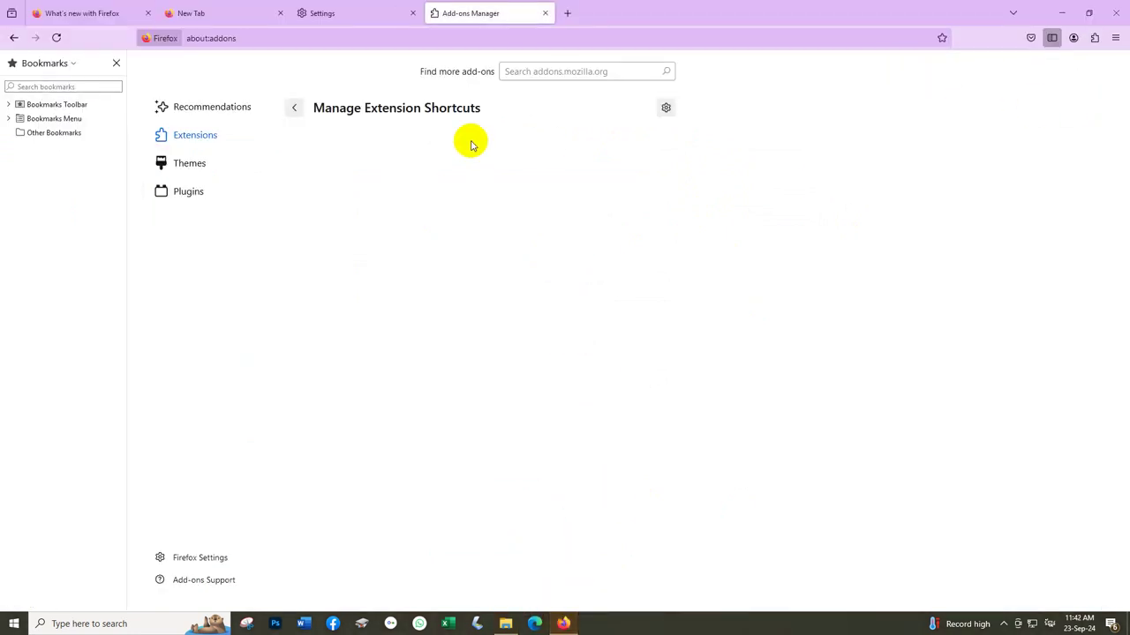
Step: Look for an installable add-on file in C:\Program Files (x86)\Internet Download Manager, the Desktop's Internet Download Manager 6.42 Build 20 folder and Videos
{"action": "left_click", "coordinate": [665, 108]}
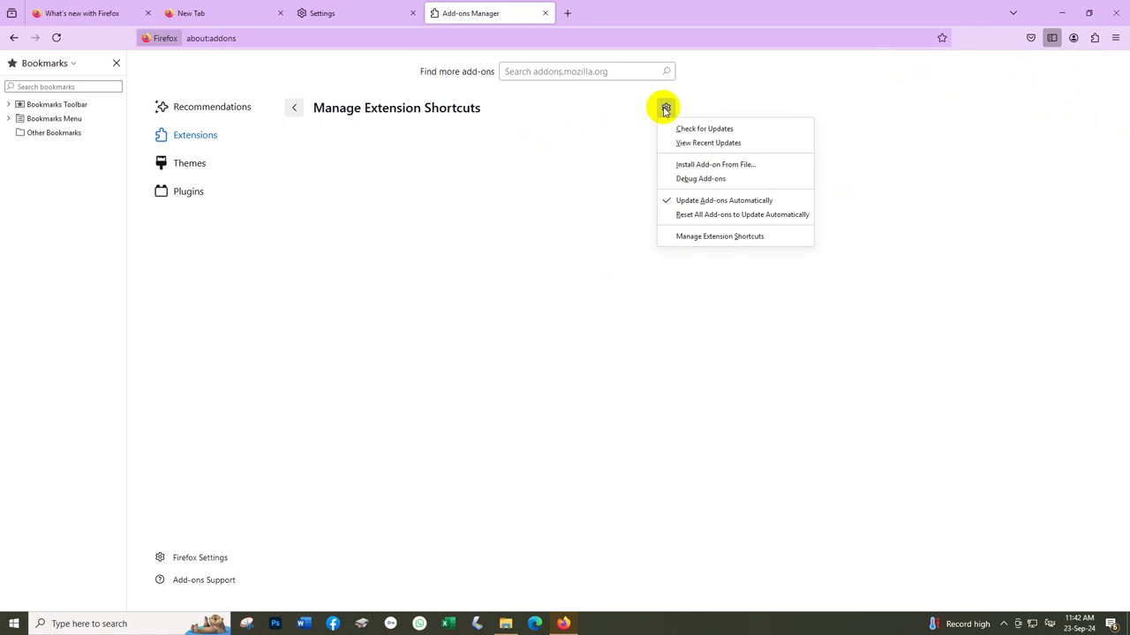
{"action": "left_click", "coordinate": [717, 165]}
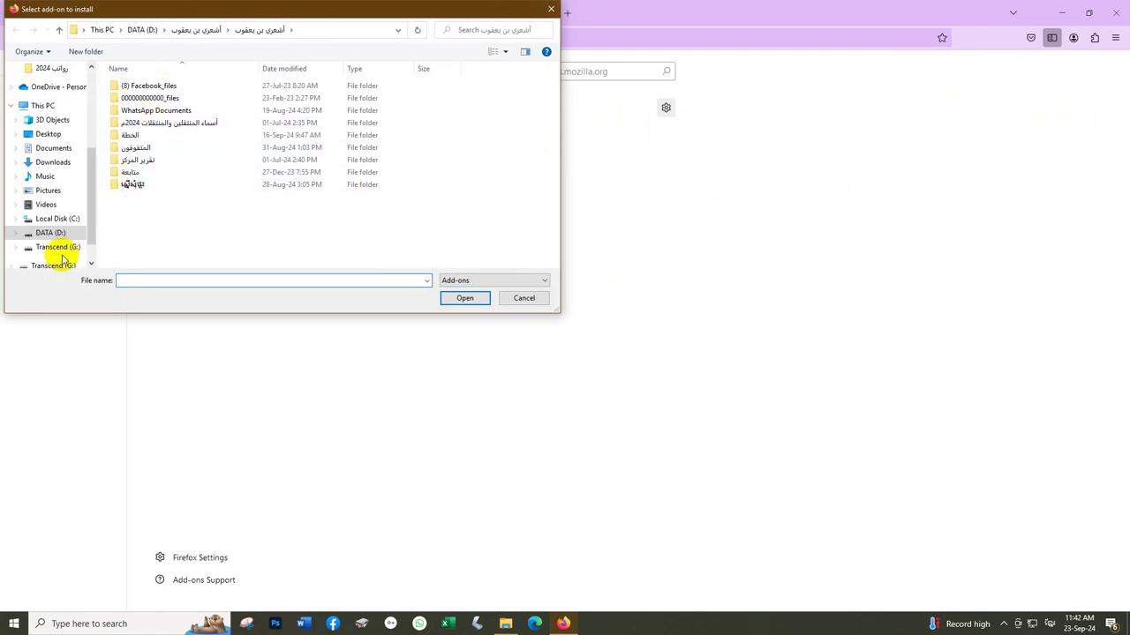
{"action": "left_click", "coordinate": [55, 219]}
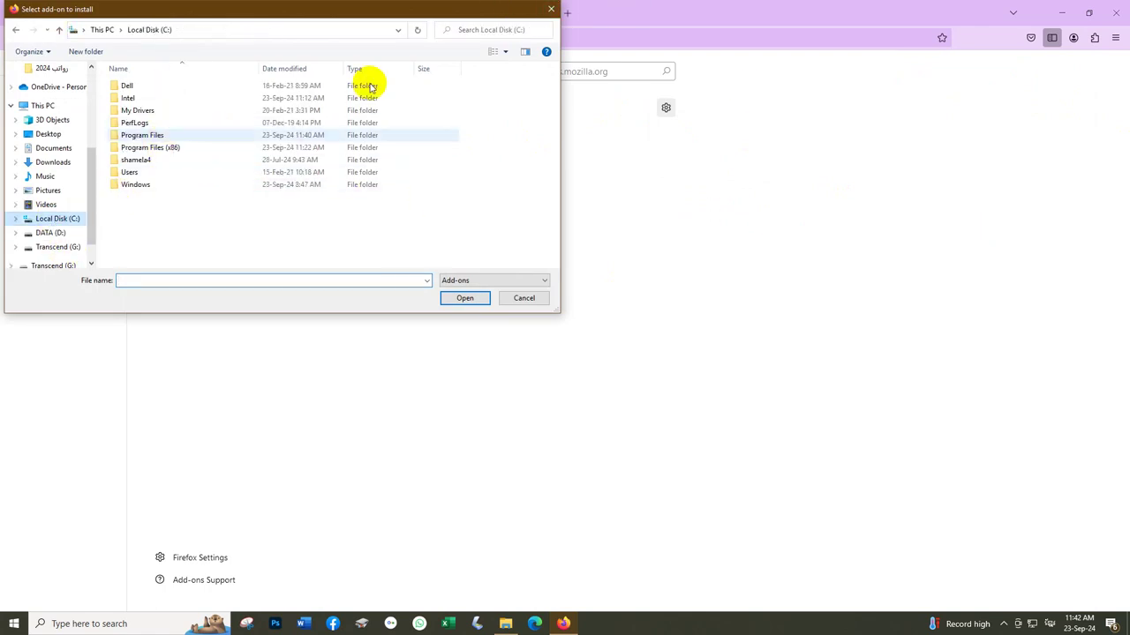
{"action": "double_click", "coordinate": [147, 146]}
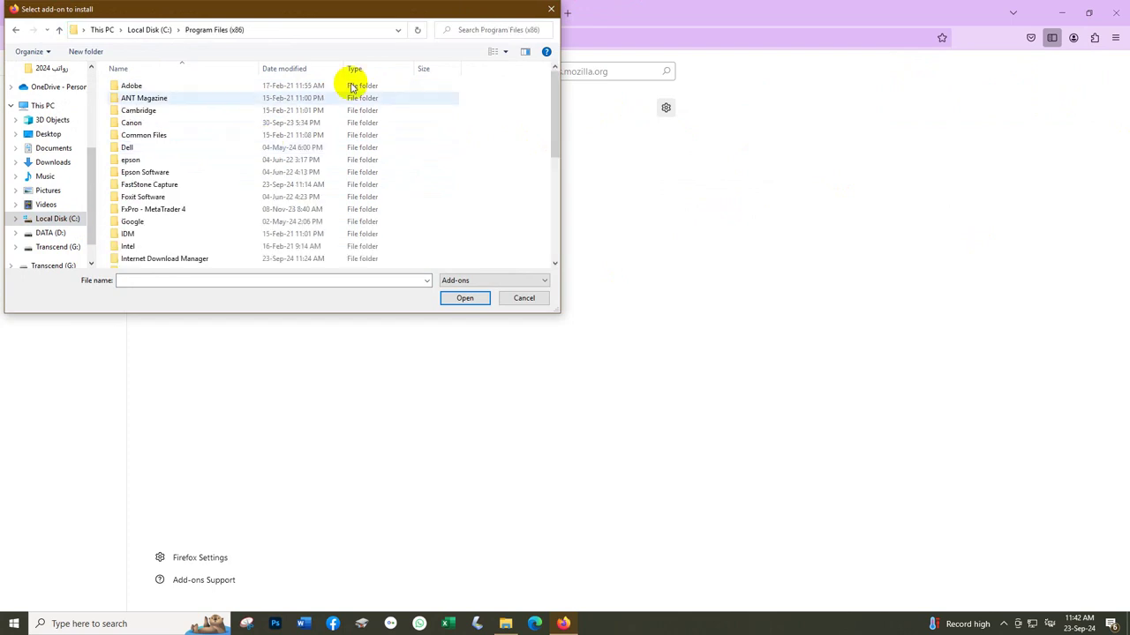
{"action": "left_click", "coordinate": [186, 261]}
{"action": "double_click", "coordinate": [186, 261]}
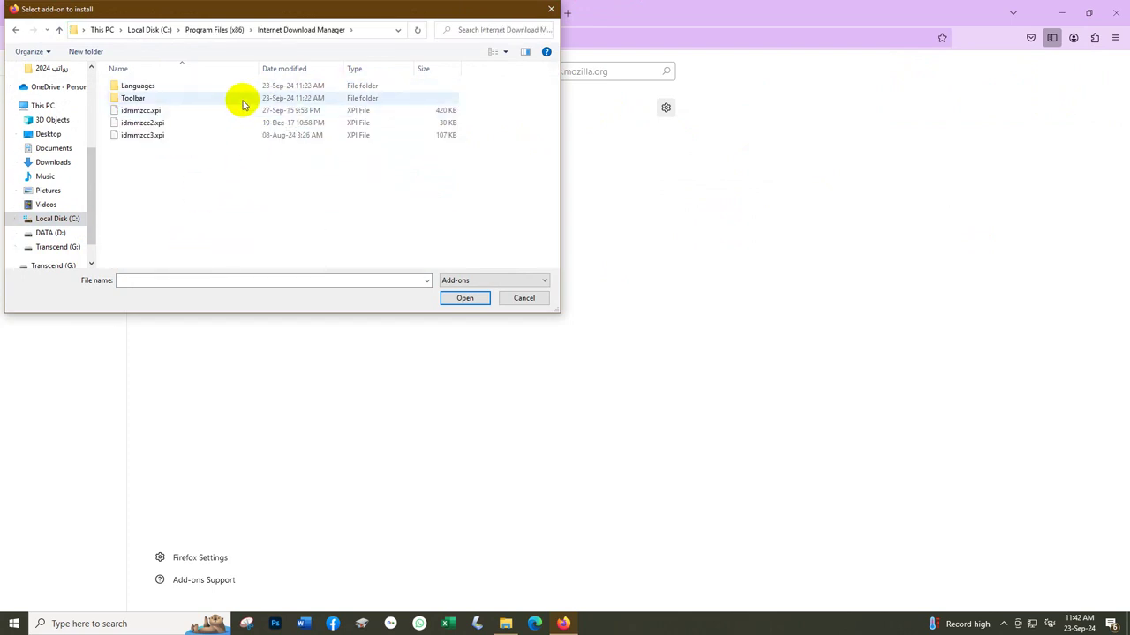
{"action": "left_click", "coordinate": [42, 134]}
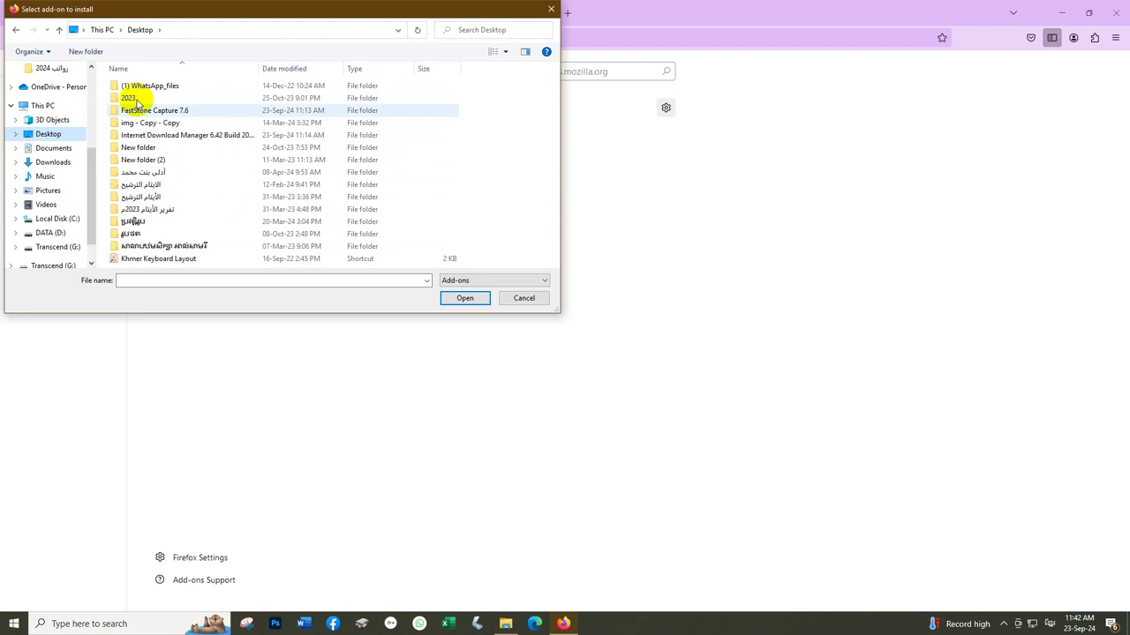
{"action": "double_click", "coordinate": [189, 135]}
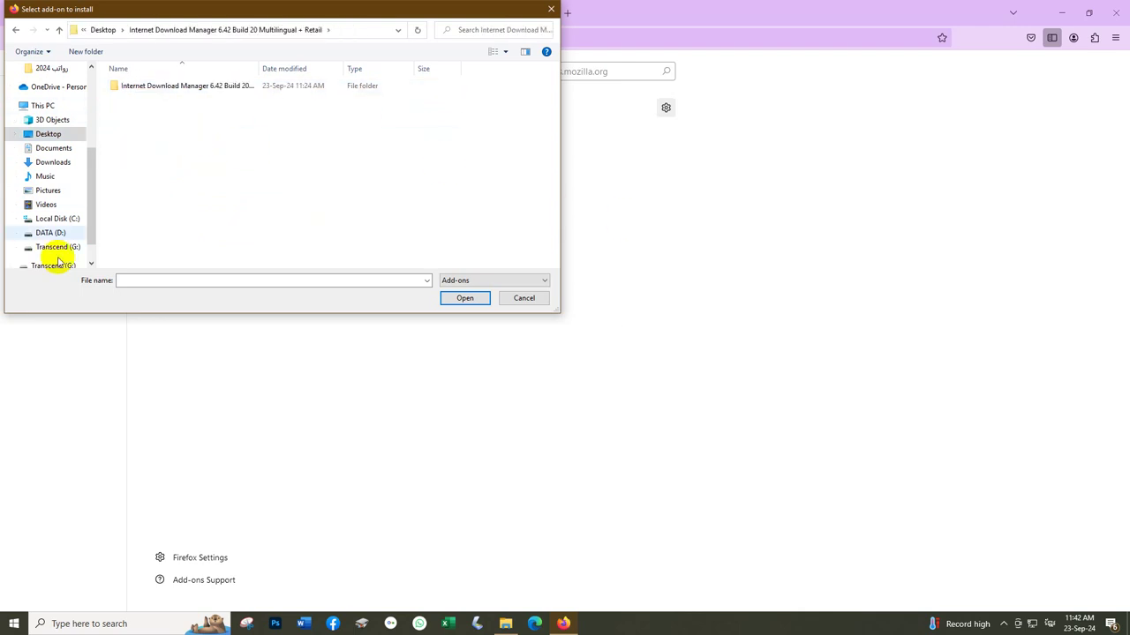
{"action": "left_click", "coordinate": [46, 205]}
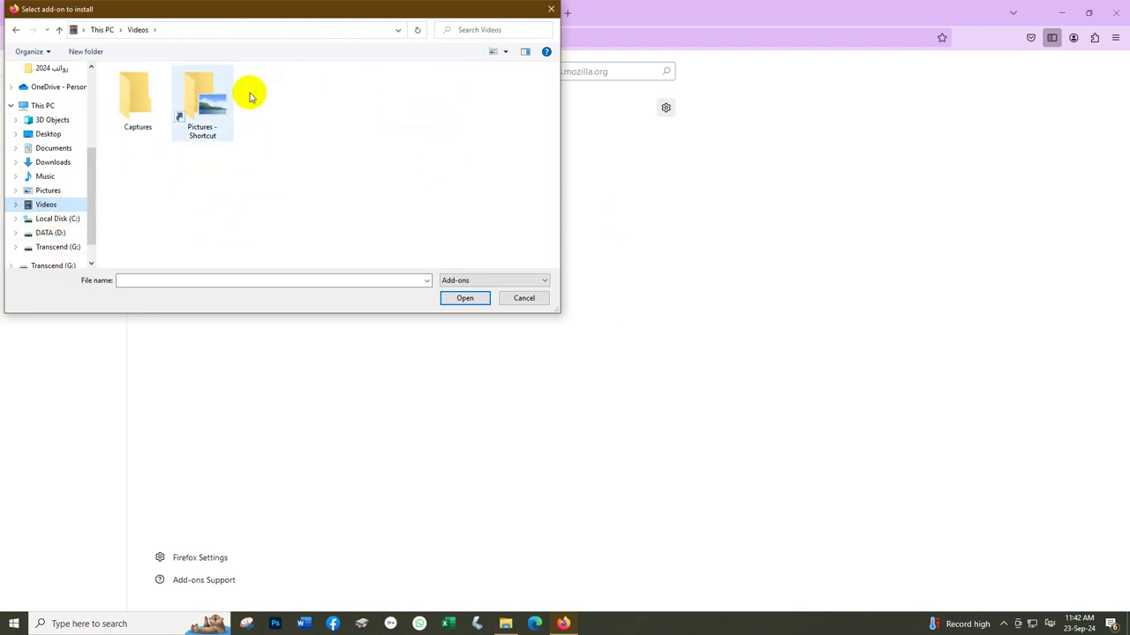
Step: Check the Internet Download Manager program folder again, including Toolbar and Languages, for an add-on file and cancel the file selection
{"action": "left_click", "coordinate": [53, 218]}
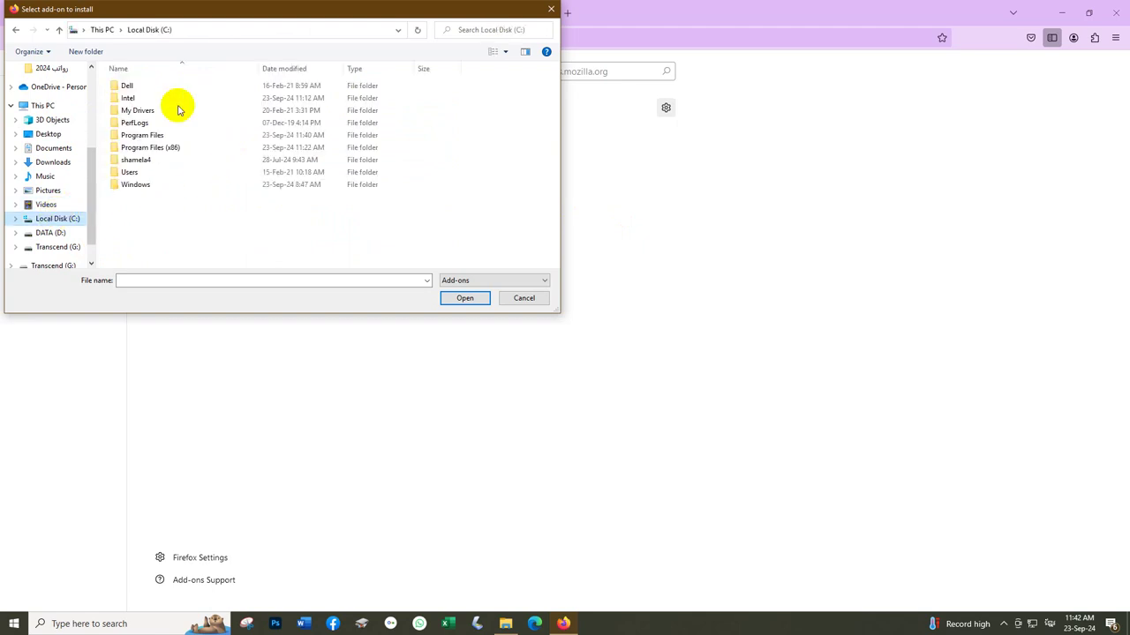
{"action": "double_click", "coordinate": [177, 147]}
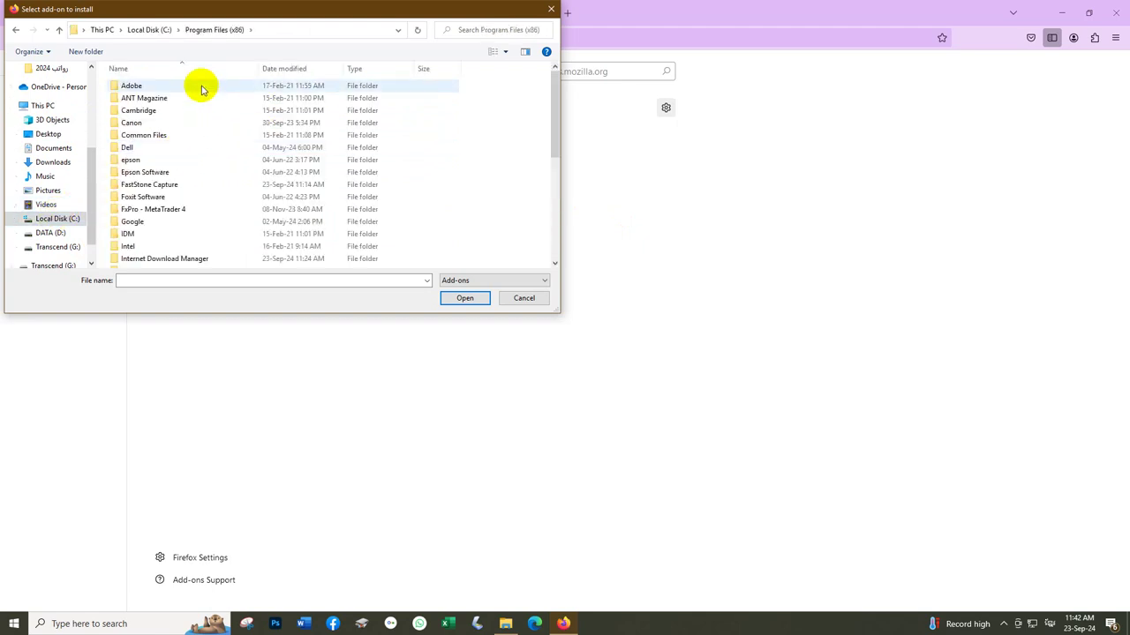
{"action": "double_click", "coordinate": [165, 257]}
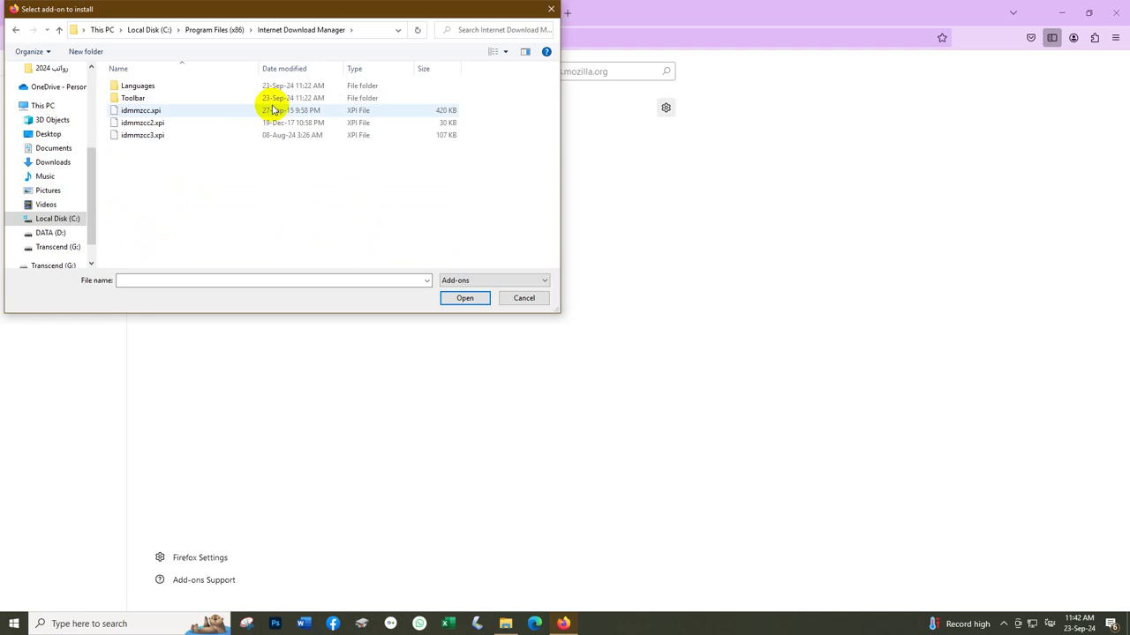
{"action": "double_click", "coordinate": [132, 98]}
{"action": "left_click", "coordinate": [59, 30]}
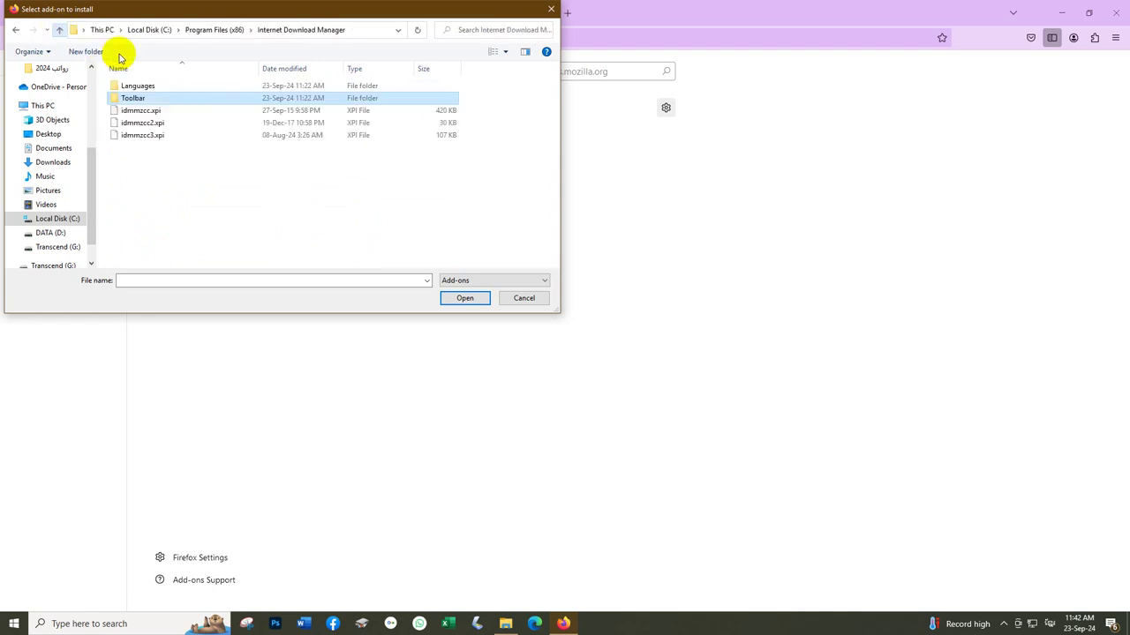
{"action": "double_click", "coordinate": [137, 85]}
{"action": "left_click", "coordinate": [60, 31]}
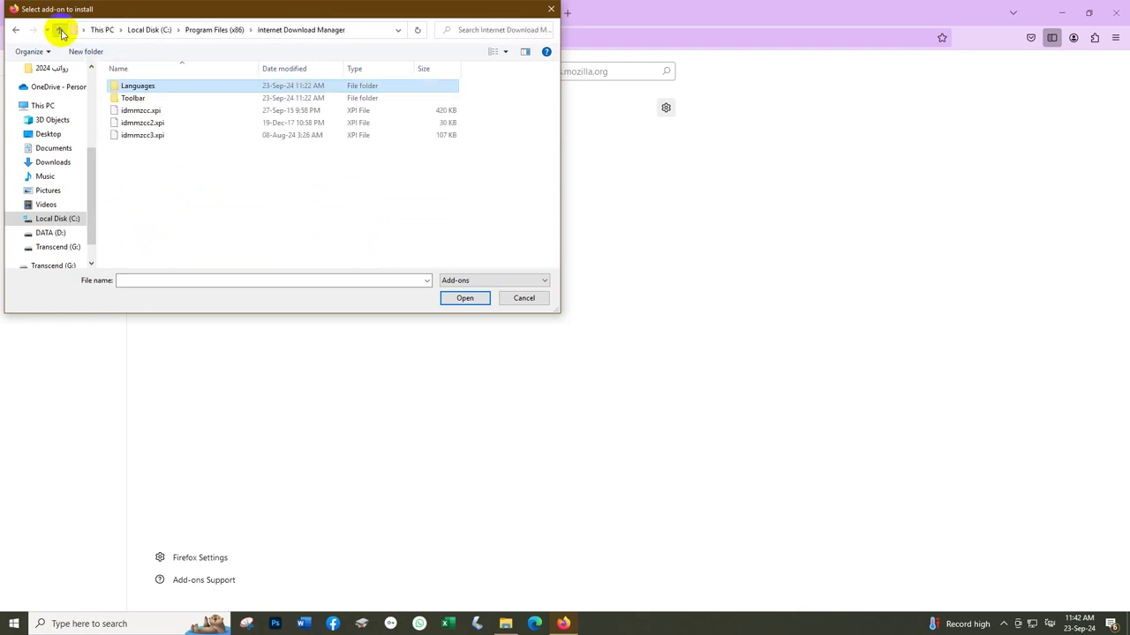
{"action": "left_click", "coordinate": [521, 300]}
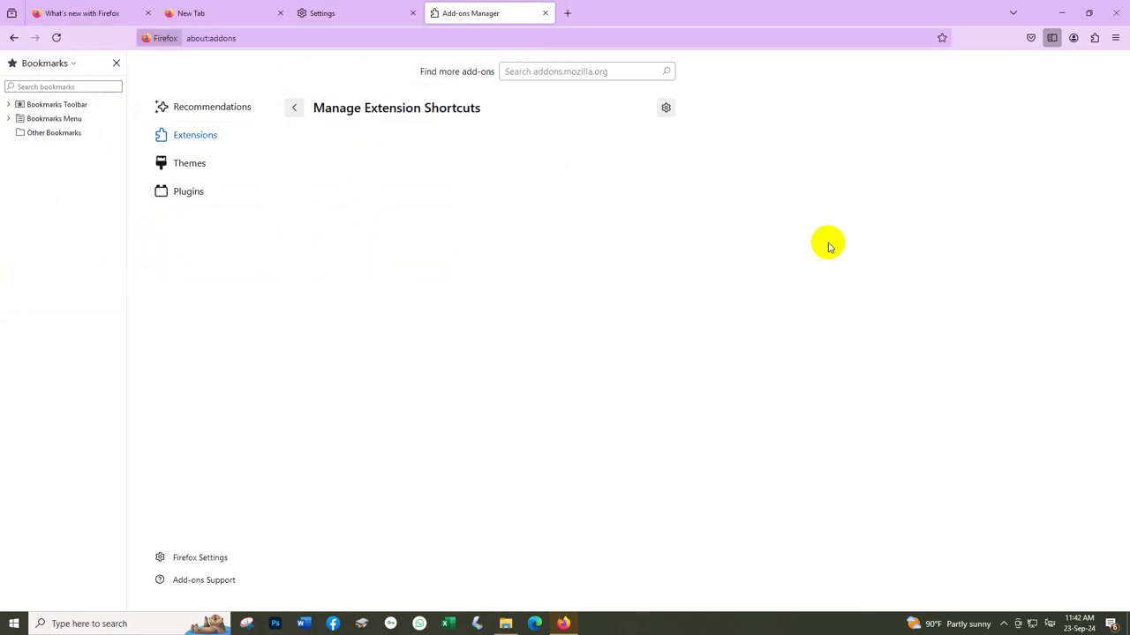
Step: Examine the add-on debugging page for this Firefox and close it
{"action": "left_click", "coordinate": [666, 108]}
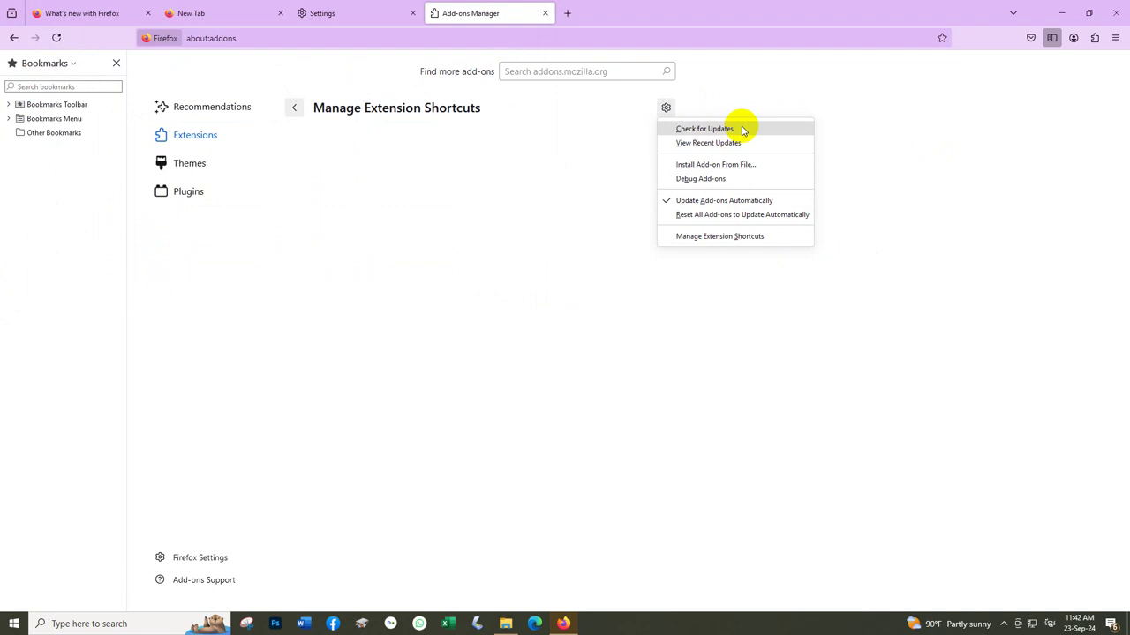
{"action": "left_click", "coordinate": [706, 179]}
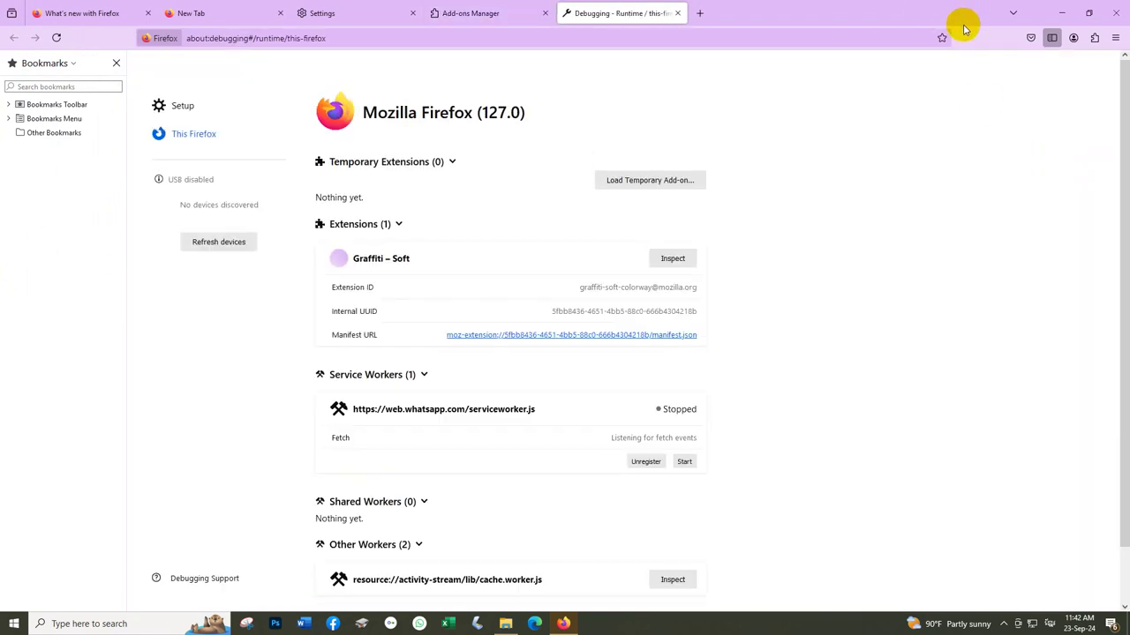
{"action": "scroll", "coordinate": [860, 256], "scroll_direction": "down", "scroll_amount": 1}
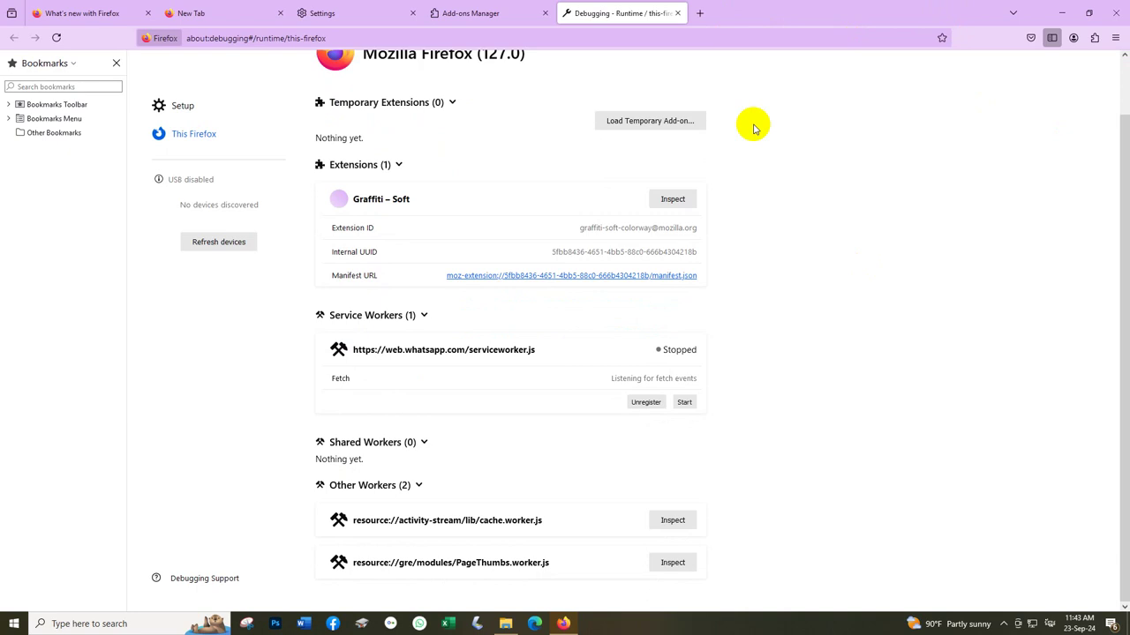
{"action": "scroll", "coordinate": [751, 127], "scroll_direction": "up", "scroll_amount": 1}
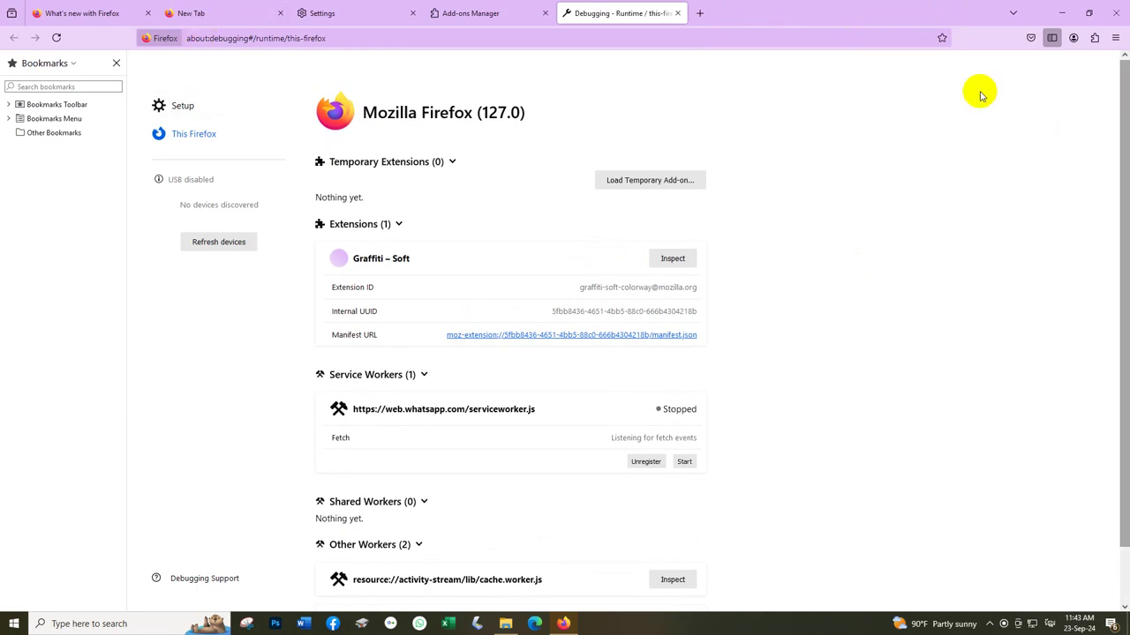
{"action": "left_click", "coordinate": [677, 13]}
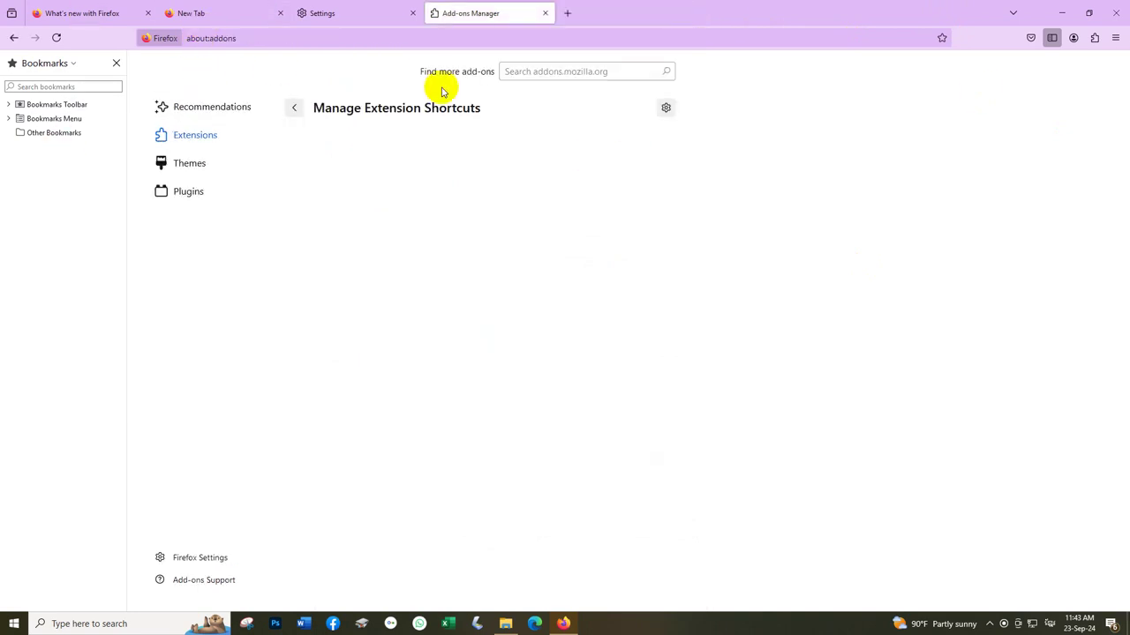
Step: Return to the extension shortcuts page and search the Firefox add-ons site for IDM
{"action": "left_click", "coordinate": [666, 108]}
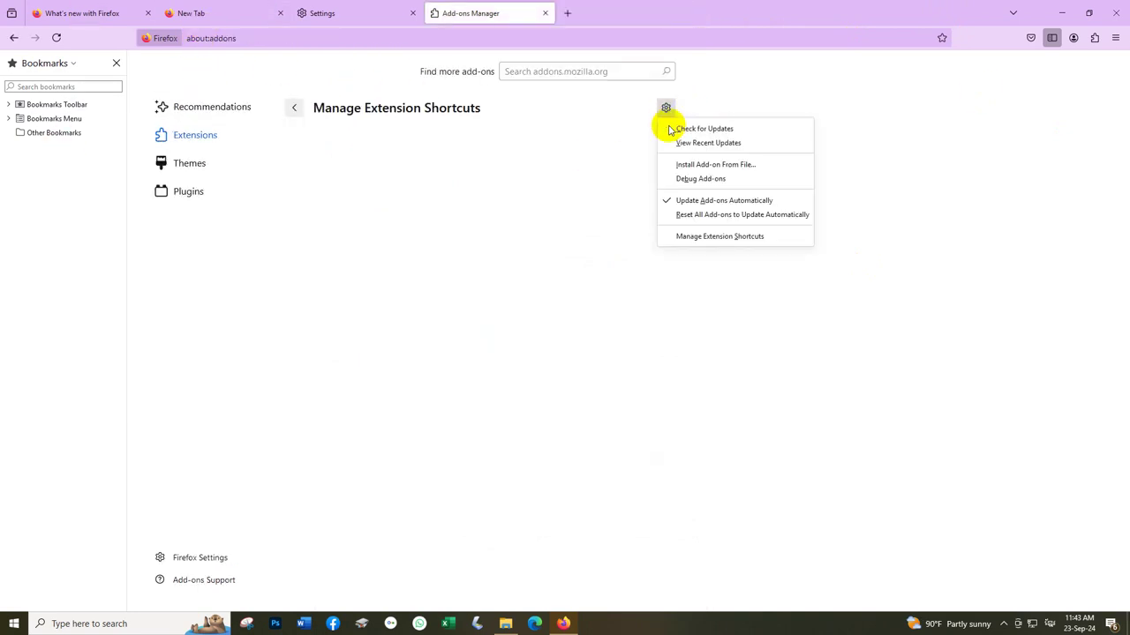
{"action": "left_click", "coordinate": [706, 239]}
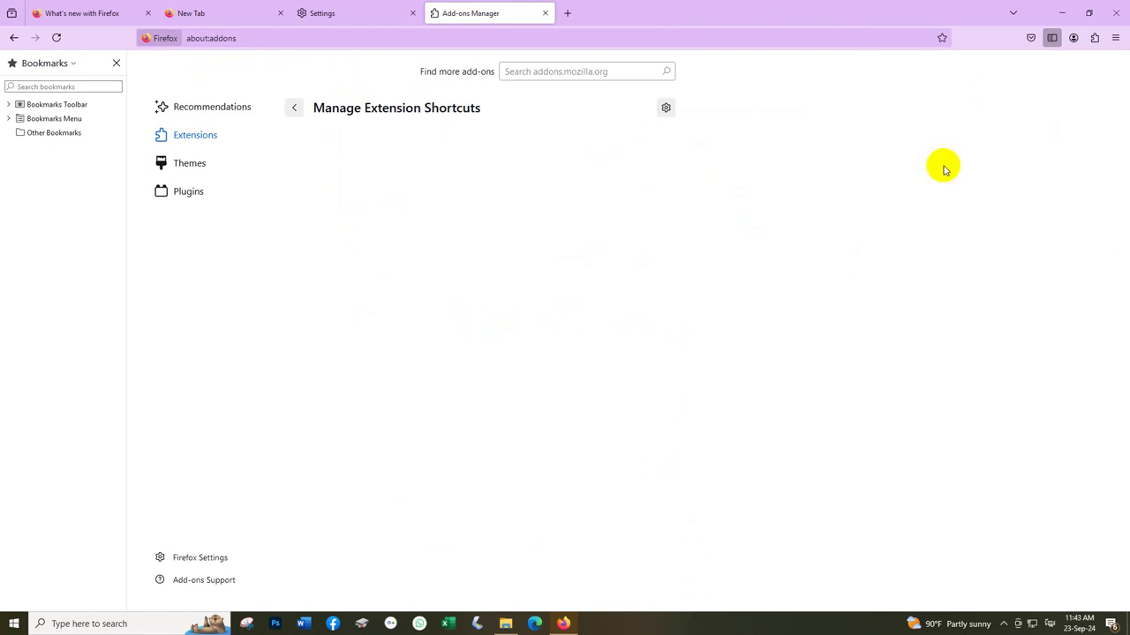
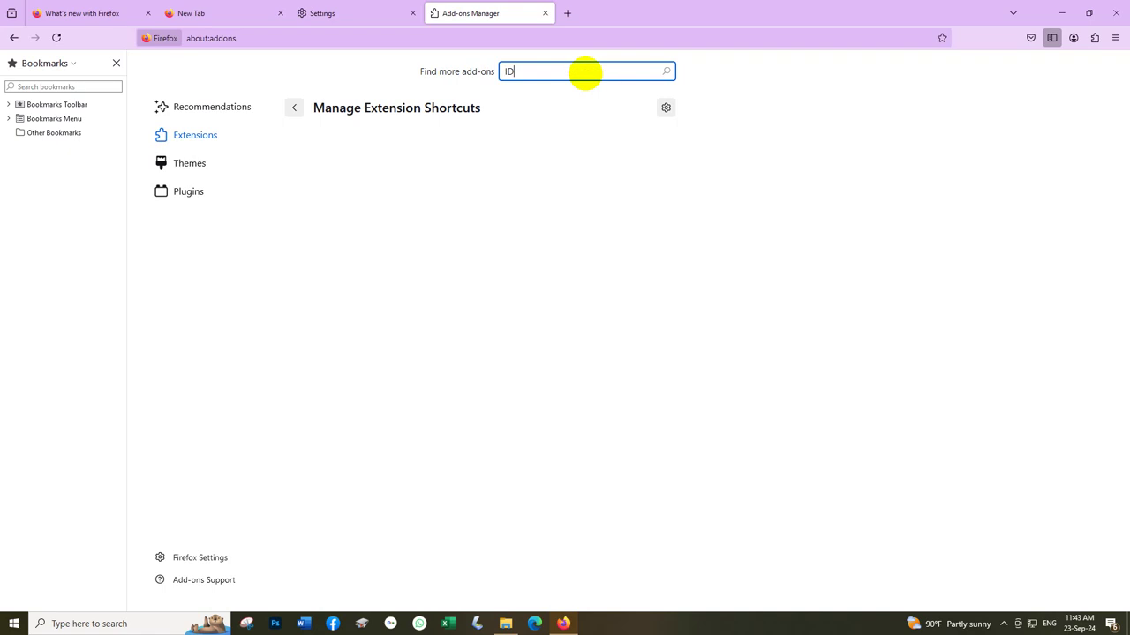
{"action": "key", "text": "Return"}
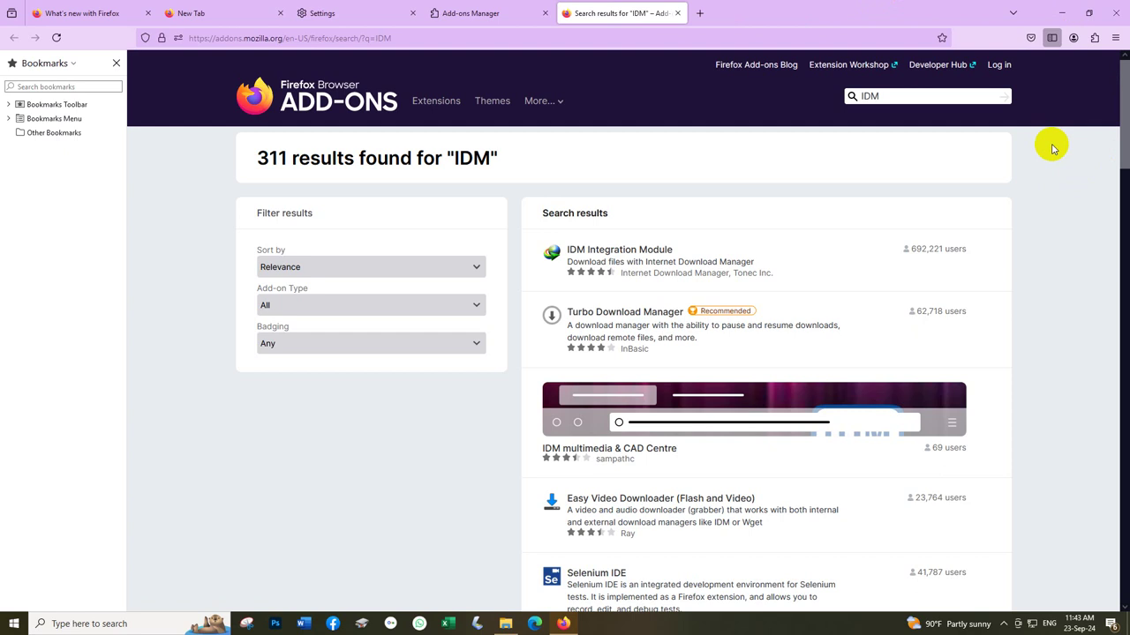
Step: Close the Firefox and File Explorer windows and open Google Chrome with the third profile in the first row
{"action": "left_click", "coordinate": [1118, 10]}
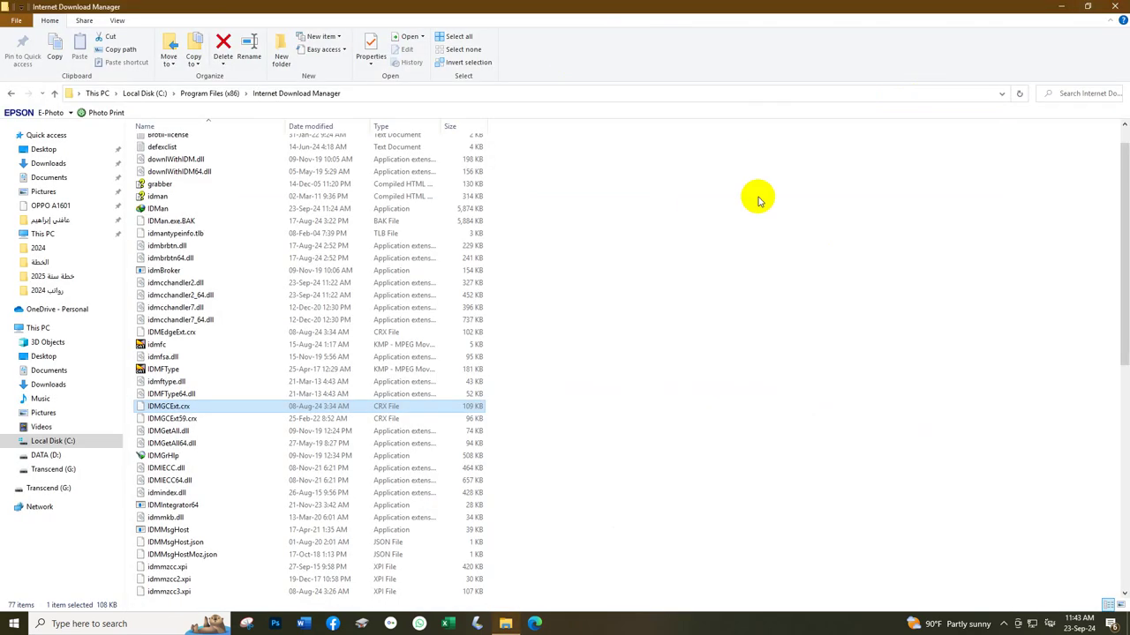
{"action": "left_click", "coordinate": [1114, 7]}
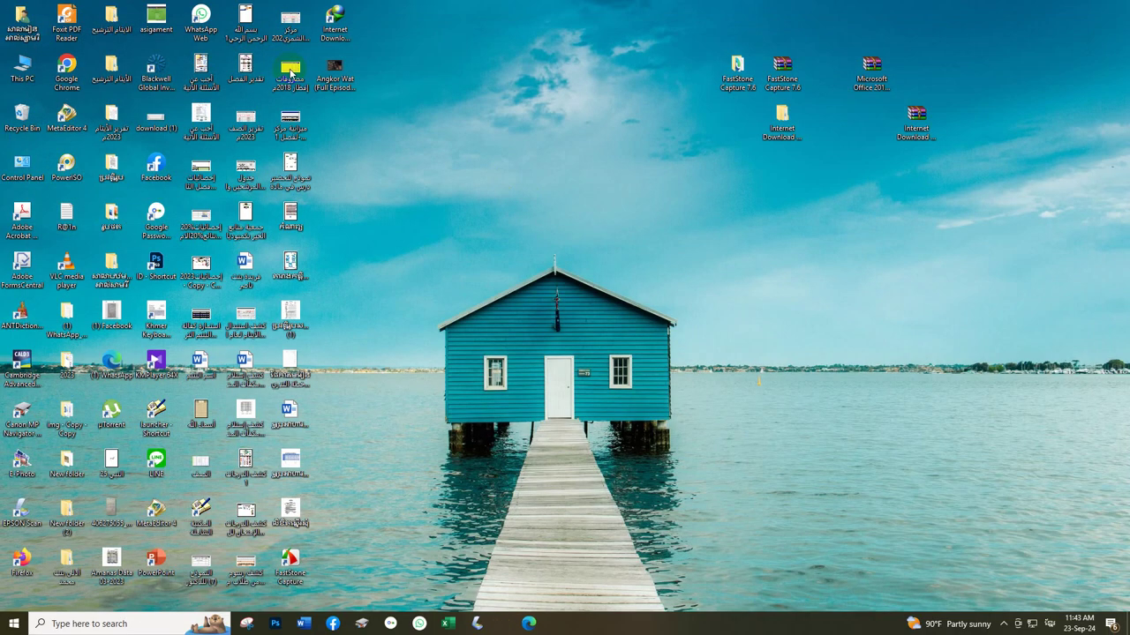
{"action": "left_click", "coordinate": [66, 82]}
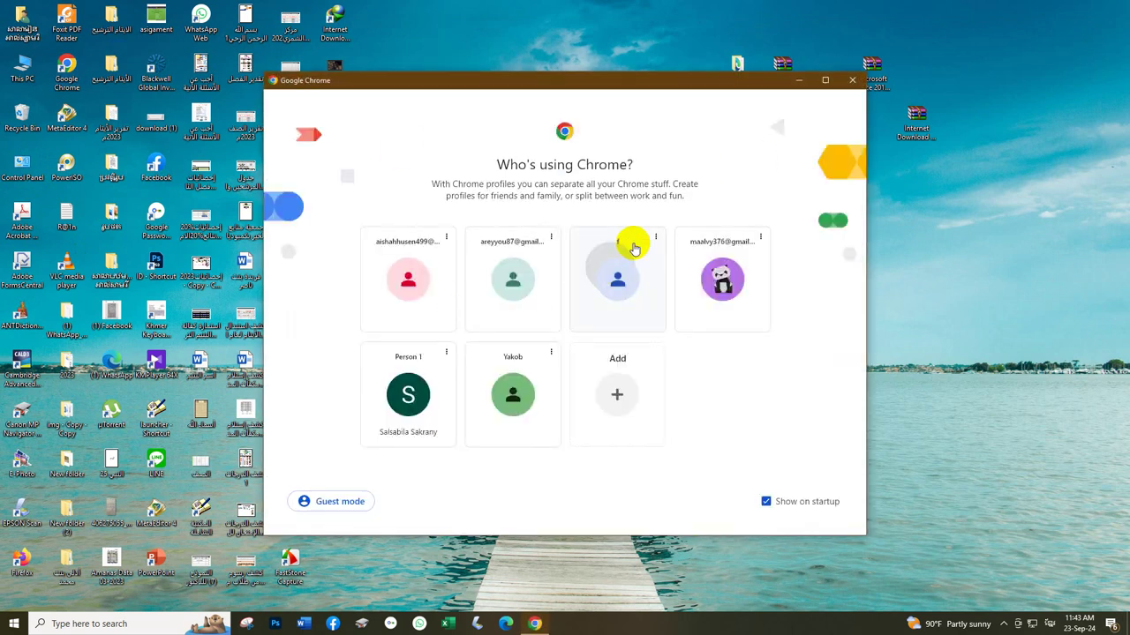
{"action": "left_click", "coordinate": [630, 243]}
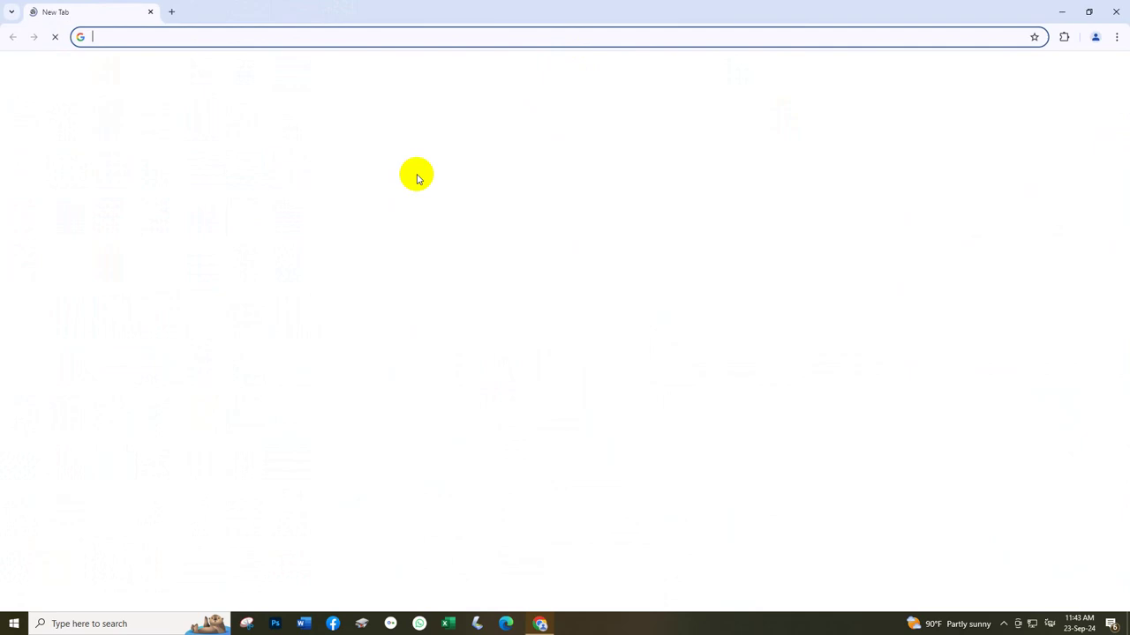
Step: Open YouTube through the previously used Khmer address-bar entry and go to its home page
{"action": "left_click", "coordinate": [362, 38]}
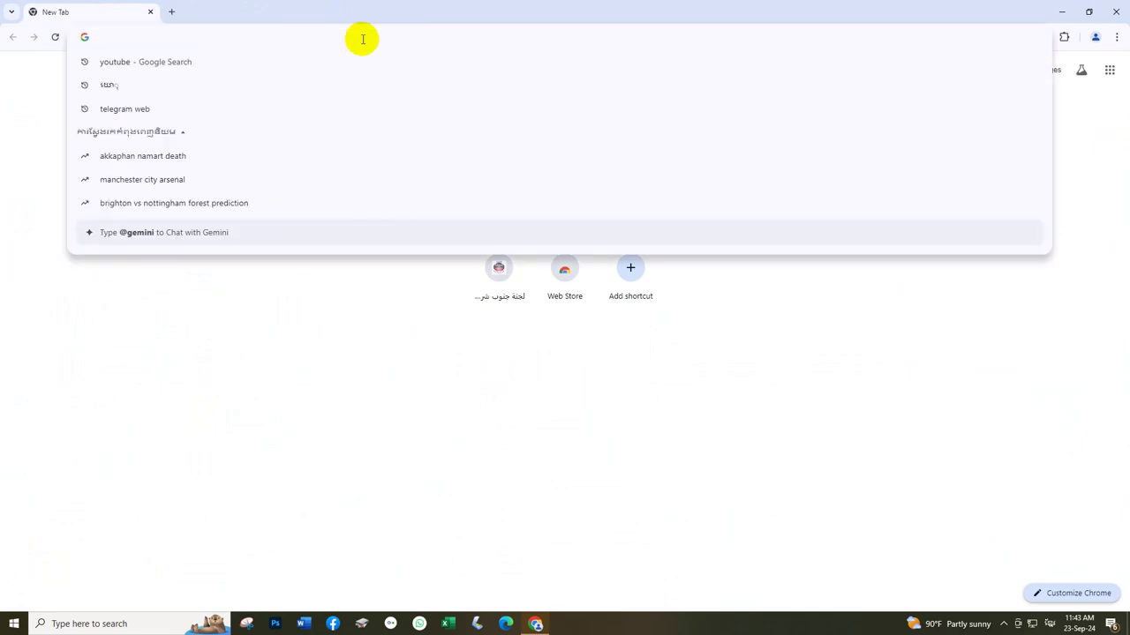
{"action": "type", "text": "យោ្ុ"}
{"action": "key", "text": "Return"}
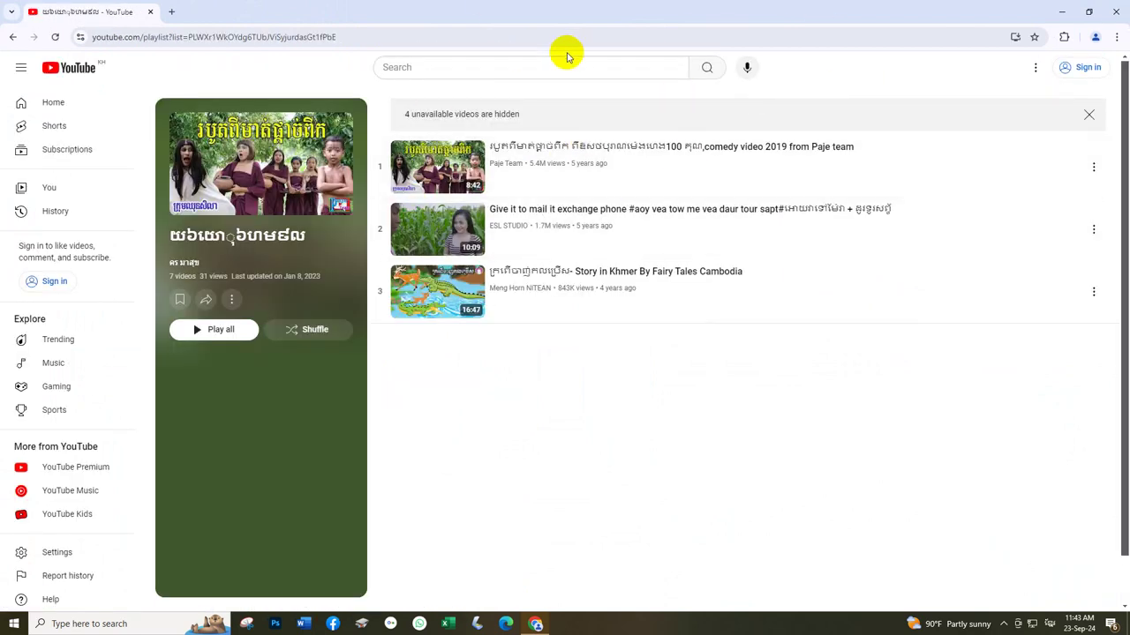
{"action": "left_click", "coordinate": [68, 76]}
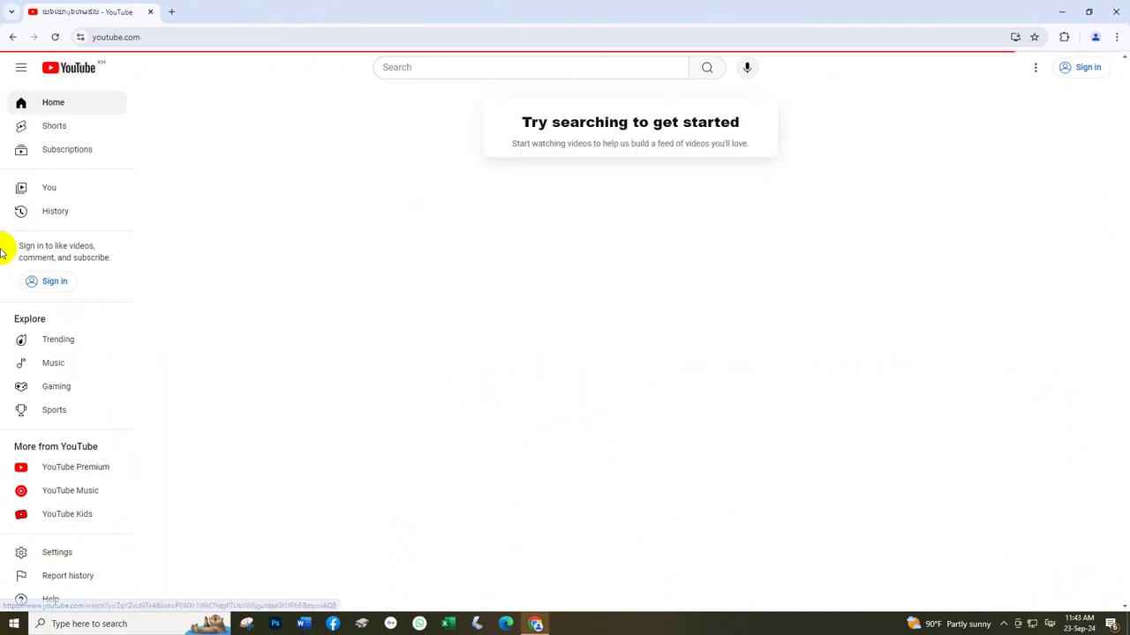
Step: Search YouTube for "Angkorwat", replacing any text entered with the wrong keyboard language
{"action": "left_click", "coordinate": [399, 67]}
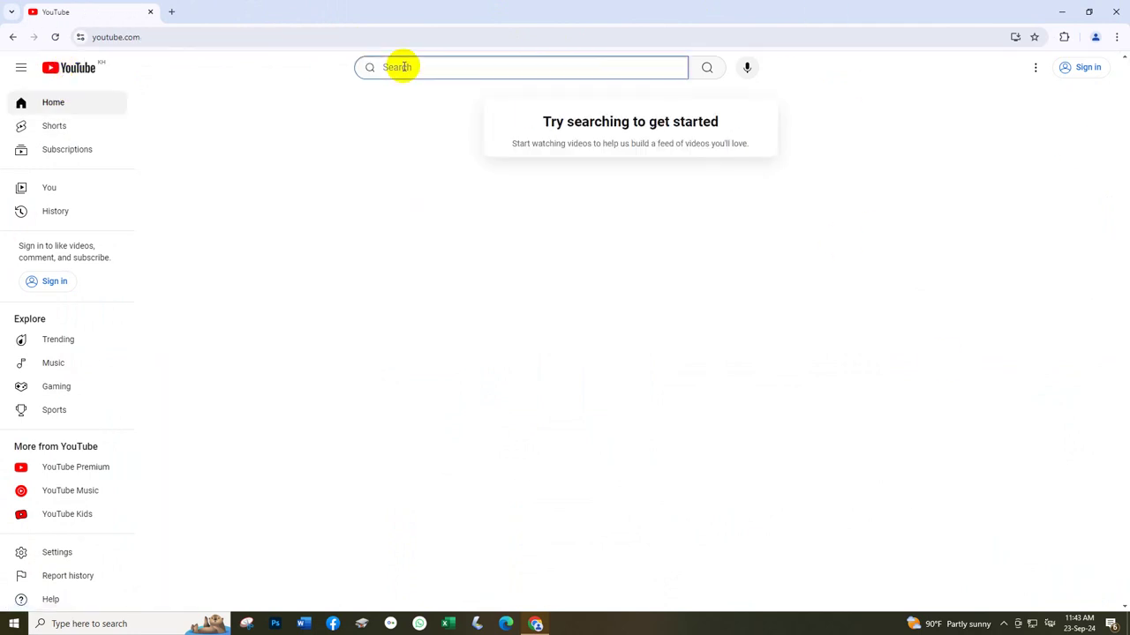
{"action": "type", "text": "ចនម៉ែកៅ"}
{"action": "left_click", "coordinate": [403, 68]}
{"action": "type", "text": "ط"}
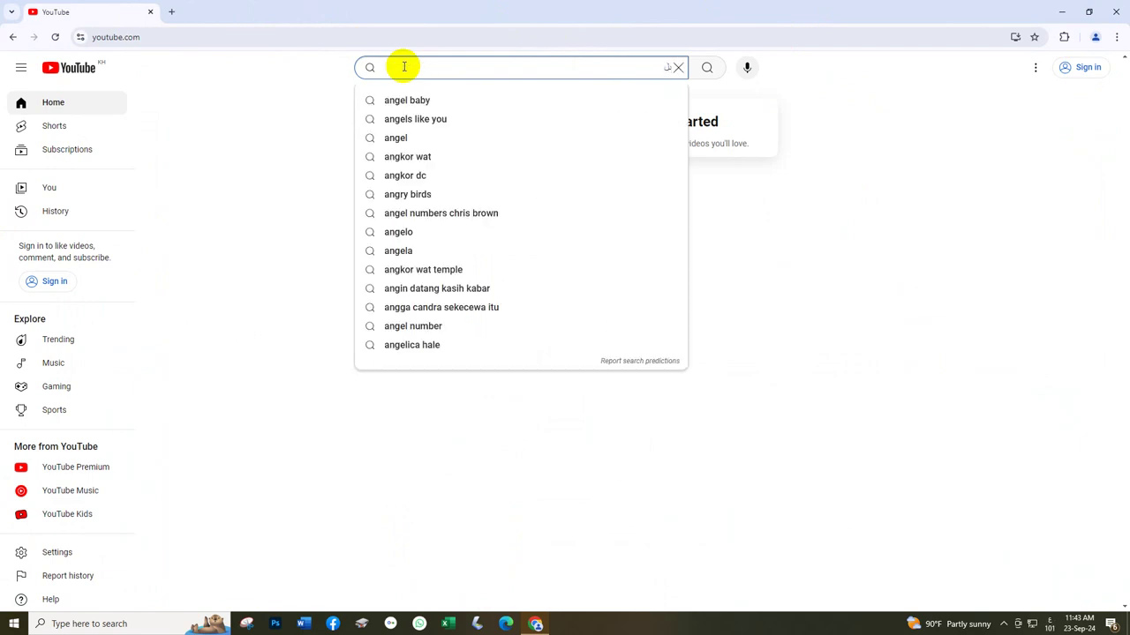
{"action": "key", "text": "BackSpace"}
{"action": "type", "text": "A"}
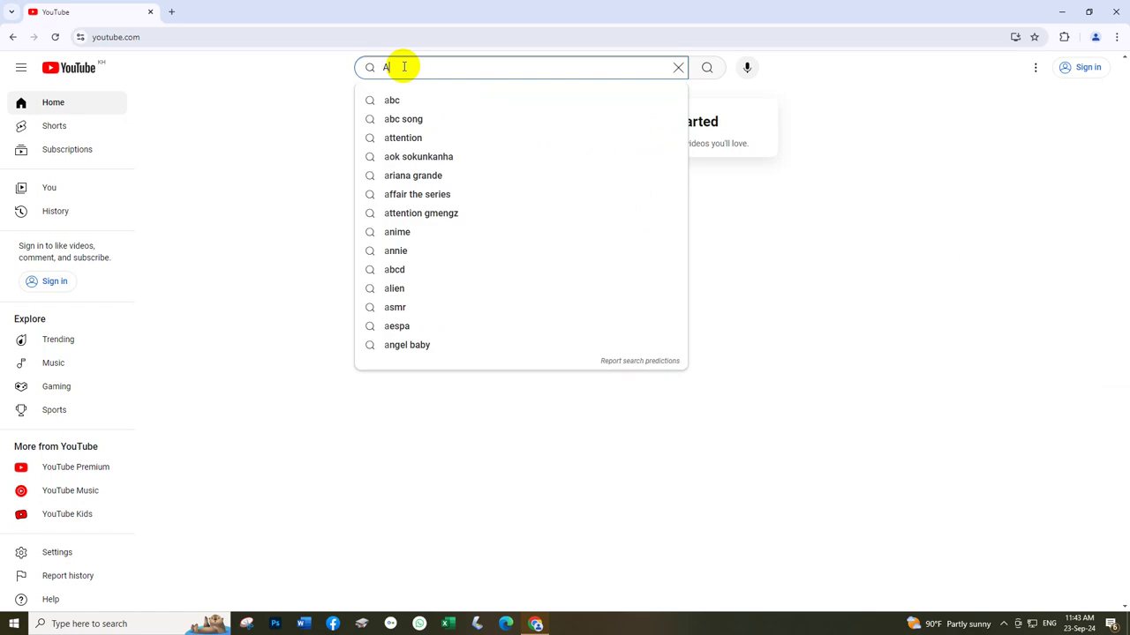
{"action": "type", "text": "ngkorwa"}
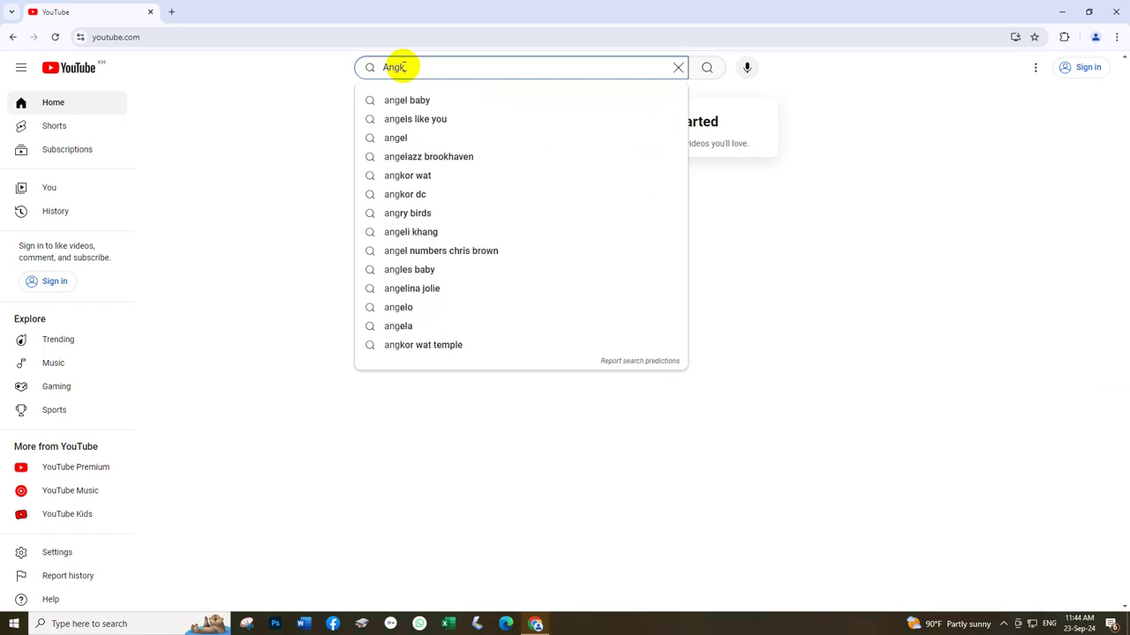
{"action": "type", "text": "t"}
{"action": "key", "text": "Return"}
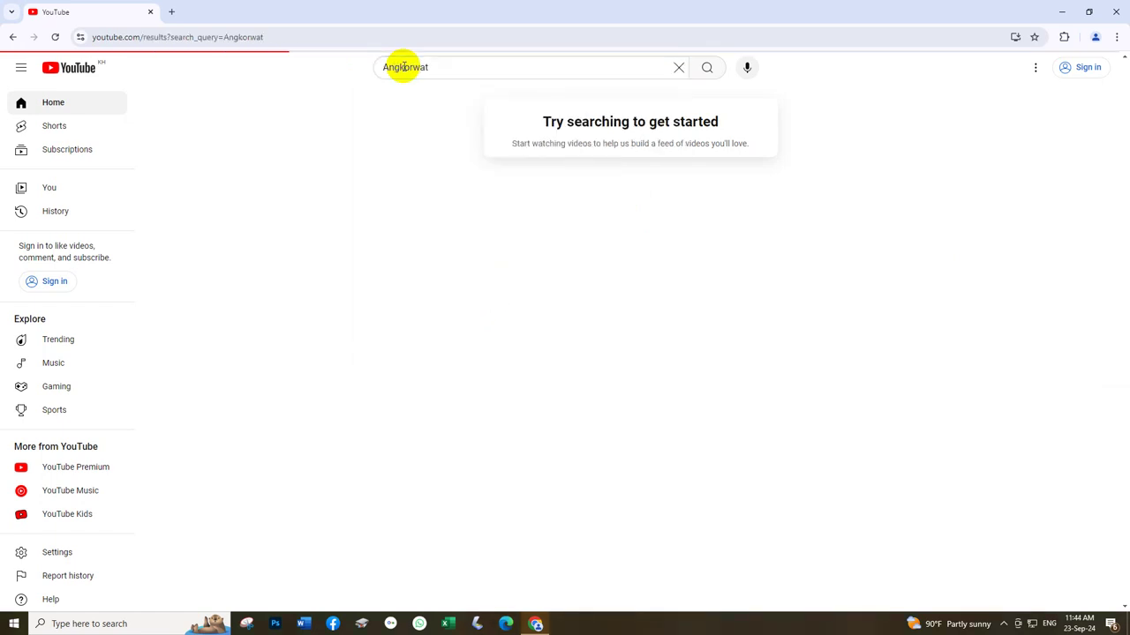
{"action": "mouse_move", "coordinate": [481, 328]}
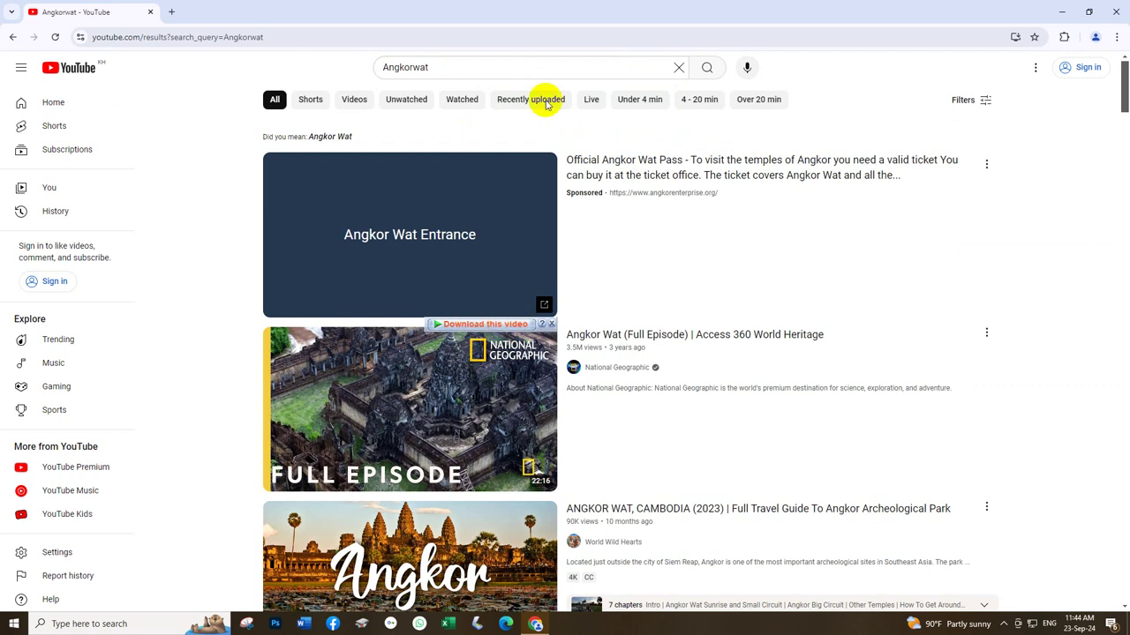
Step: Replace the YouTube search text with "ok ok ?" and dismiss the suggestions without running the search
{"action": "left_click_drag", "start_coordinate": [449, 68], "coordinate": [327, 71]}
{"action": "type", "text": "o"}
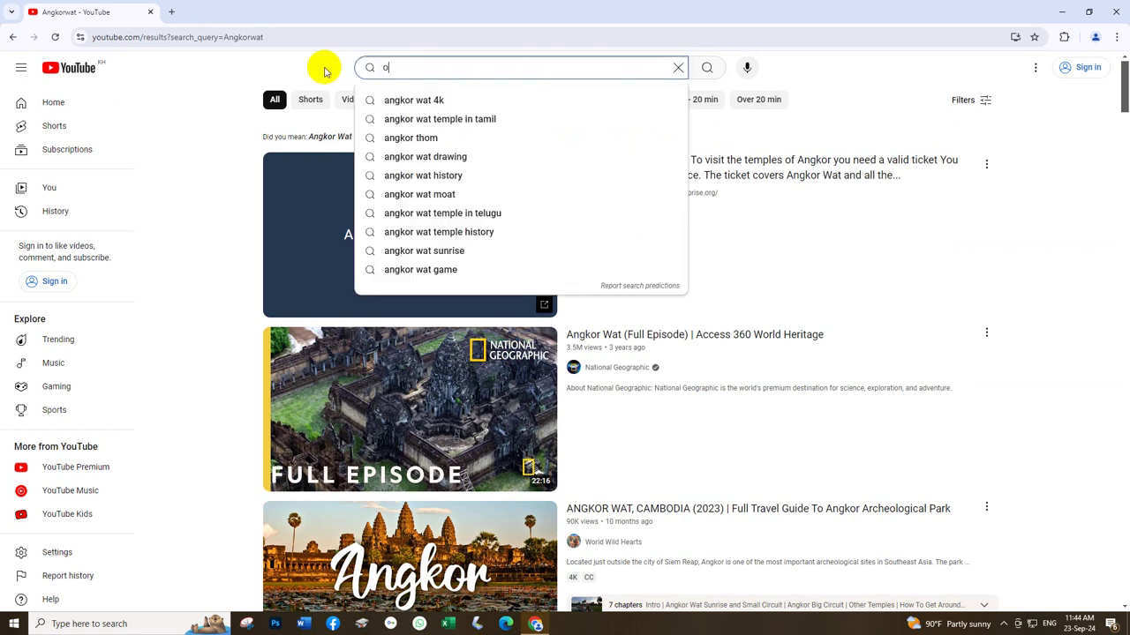
{"action": "type", "text": "k ok"}
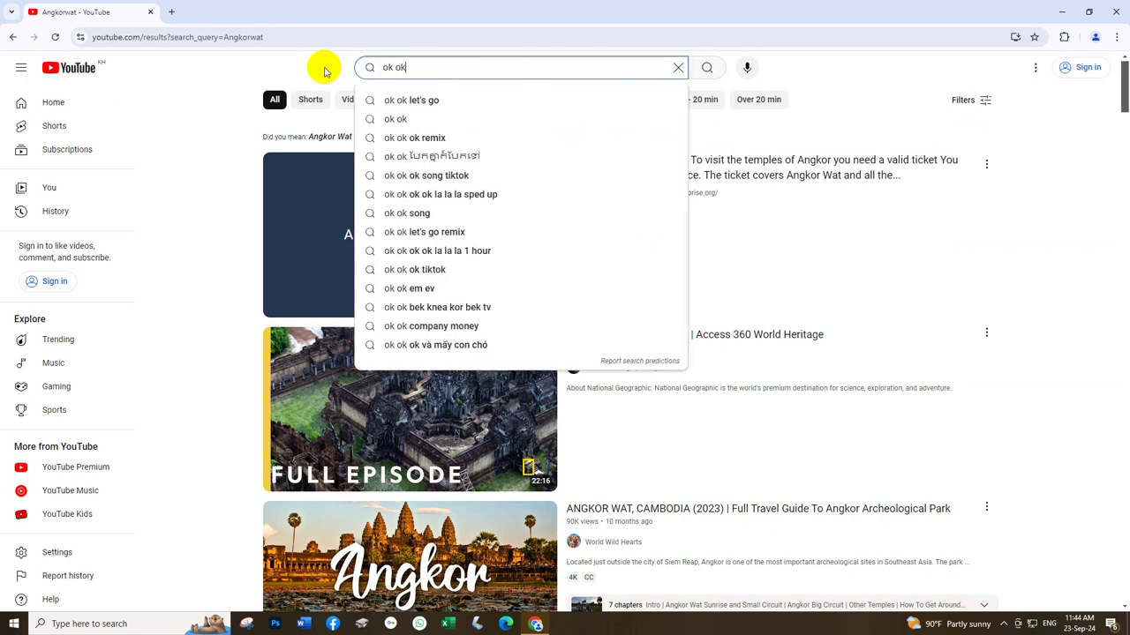
{"action": "type", "text": " ?"}
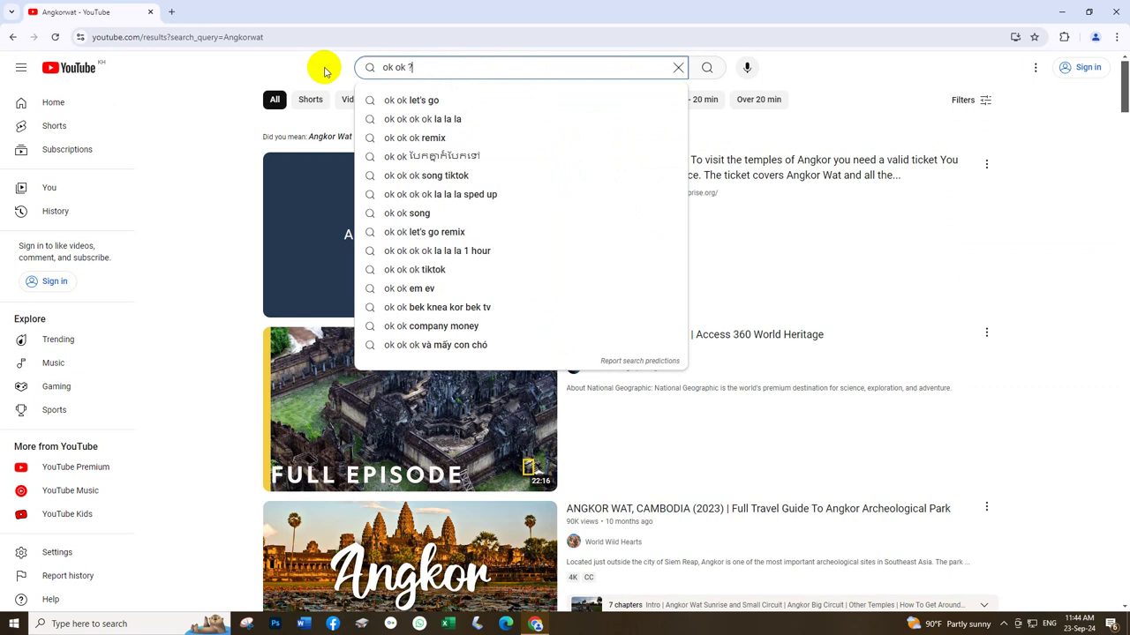
{"action": "left_click", "coordinate": [966, 297]}
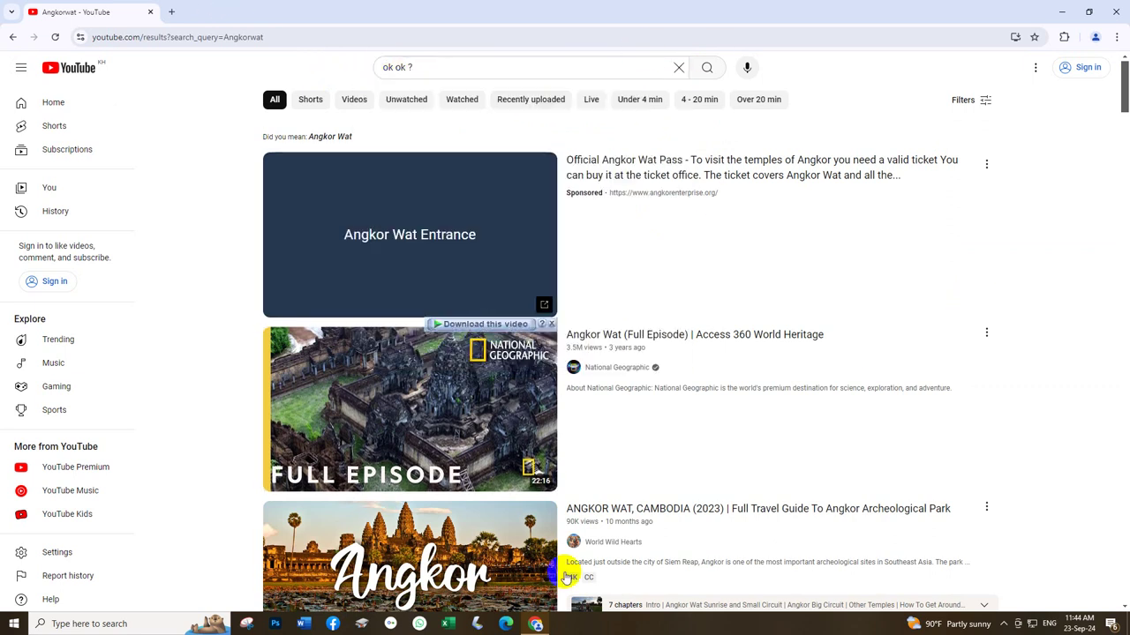
Step: Close Google Chrome, switch to Microsoft Edge, and open YouTube from the saved favorites
{"action": "left_click", "coordinate": [1117, 12]}
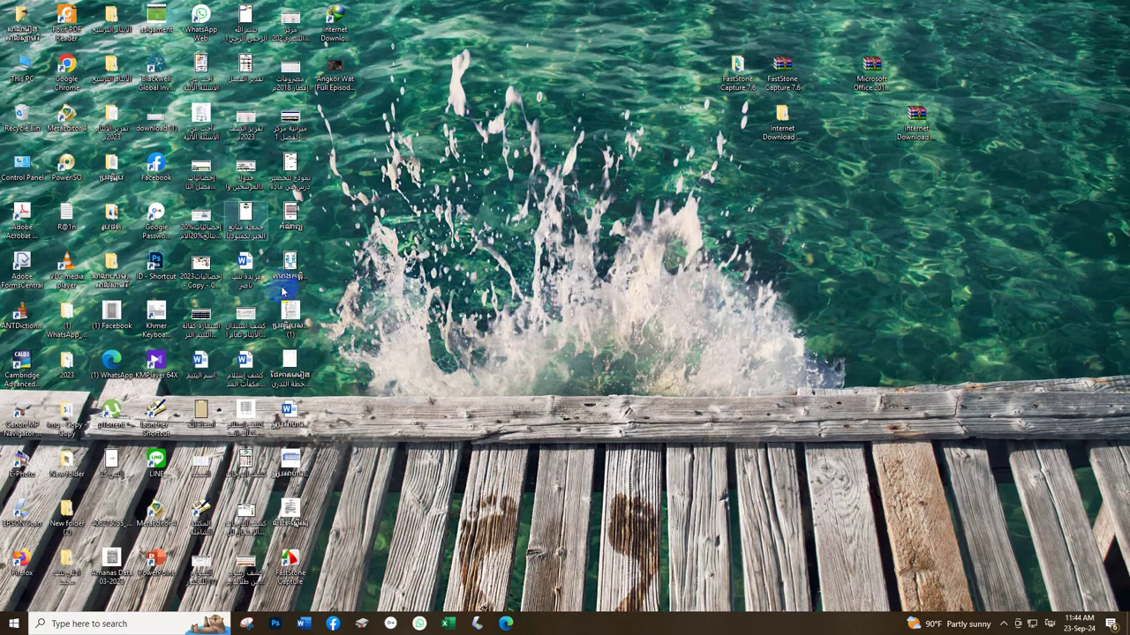
{"action": "left_click", "coordinate": [507, 621]}
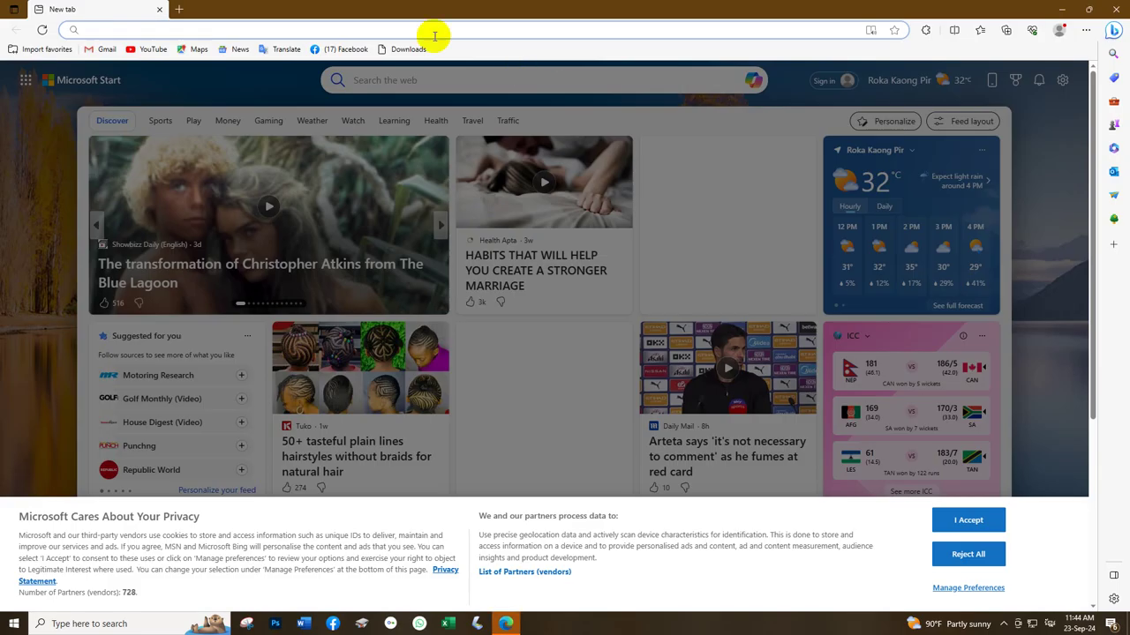
{"action": "left_click", "coordinate": [180, 32]}
{"action": "left_click", "coordinate": [63, 136]}
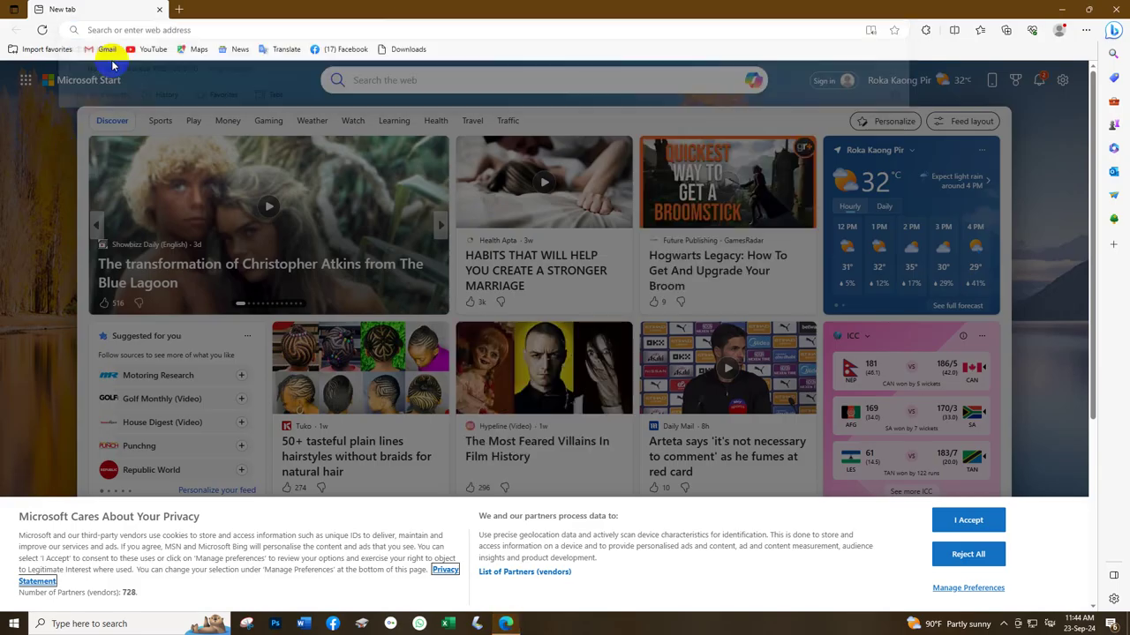
{"action": "left_click", "coordinate": [186, 75]}
{"action": "left_click", "coordinate": [150, 49]}
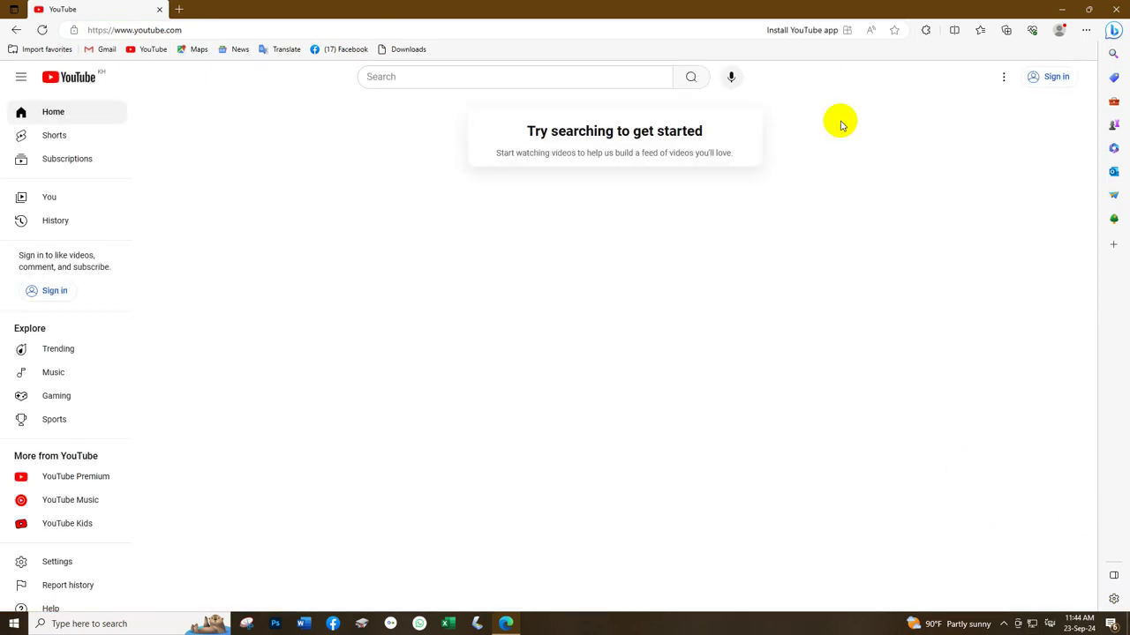
Step: Enter a Khmer-script search term in the YouTube search field
{"action": "left_click", "coordinate": [431, 76]}
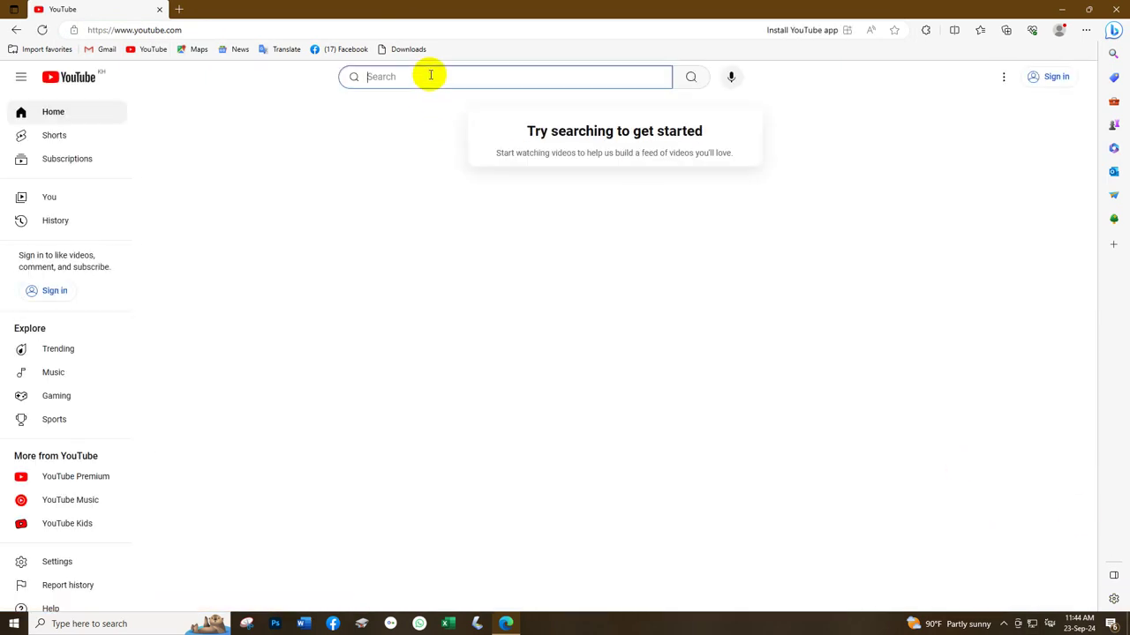
{"action": "type", "text": "ពានក"}
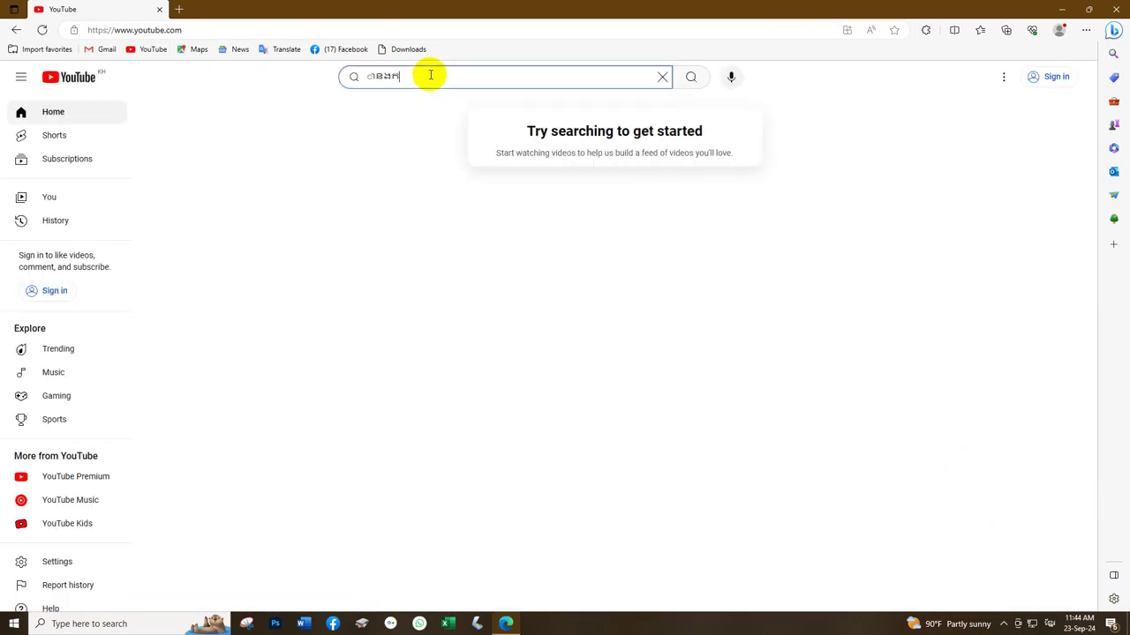